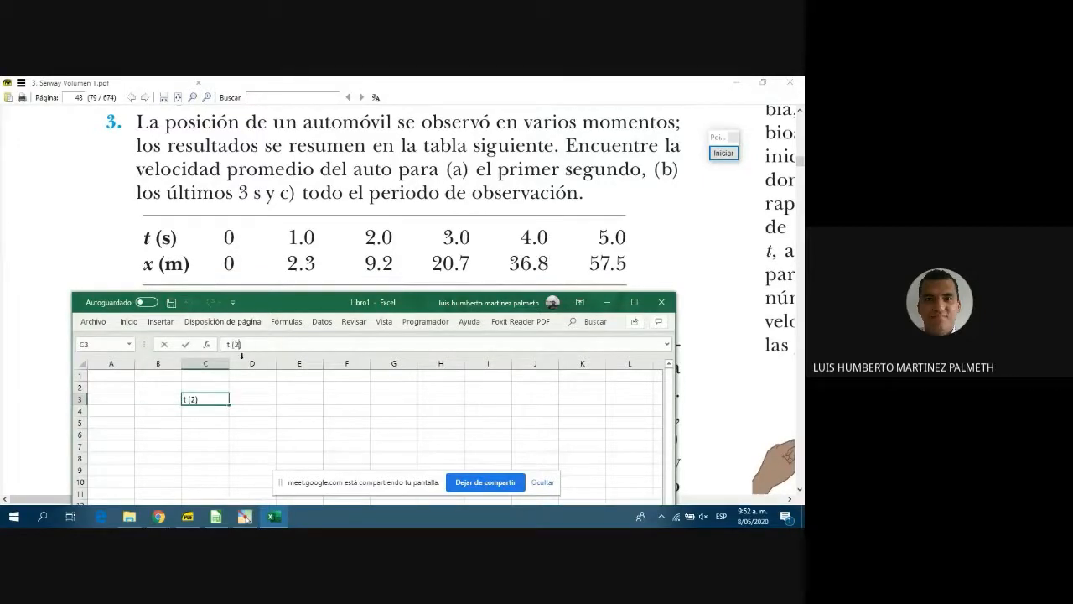
Enter the row labels "t (s)" in C3 and "x (m)" in C4.
key(BackSpace)
text(s)
key(Return)
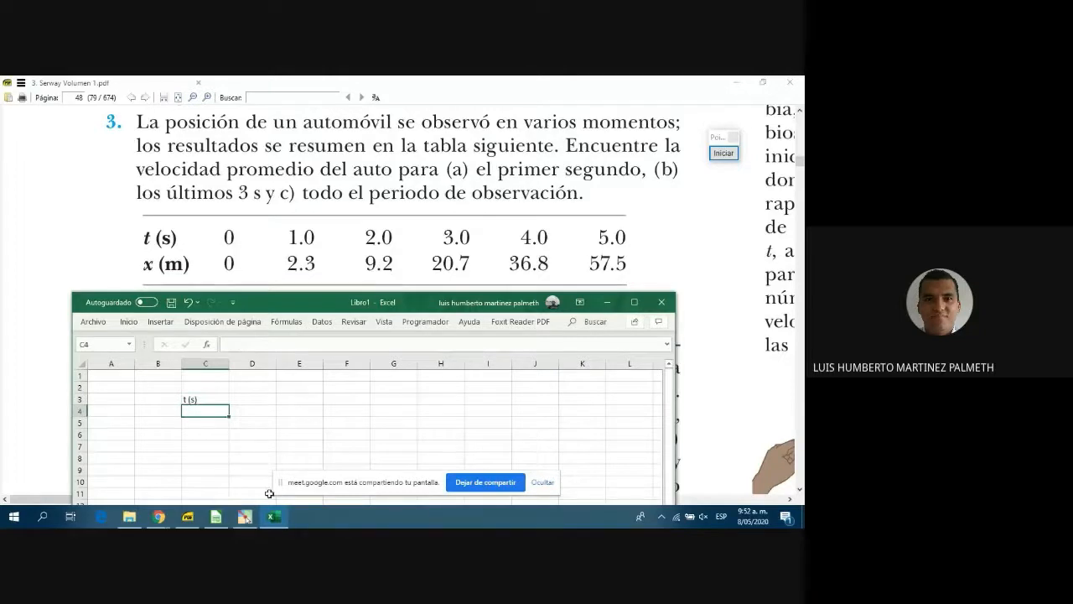
text(x())
click(191, 412)
text(m)
click(205, 426)
click(204, 413)
click(232, 344)
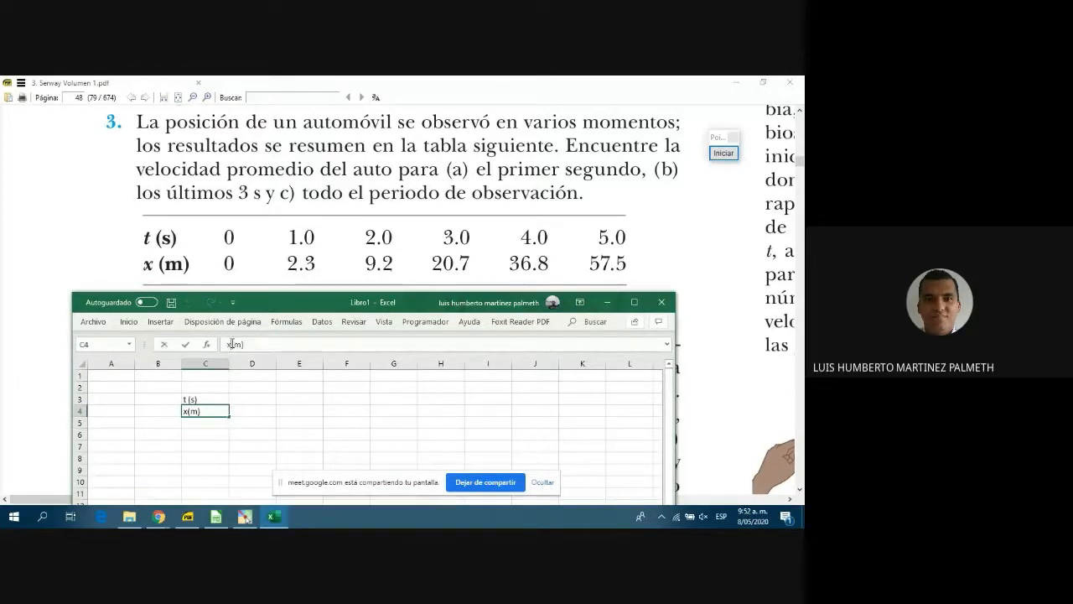
click(205, 400)
Enter the first two data pairs: 0 and 0 in D3:D4, and 1 and 2.3 in E3:E4.
click(251, 400)
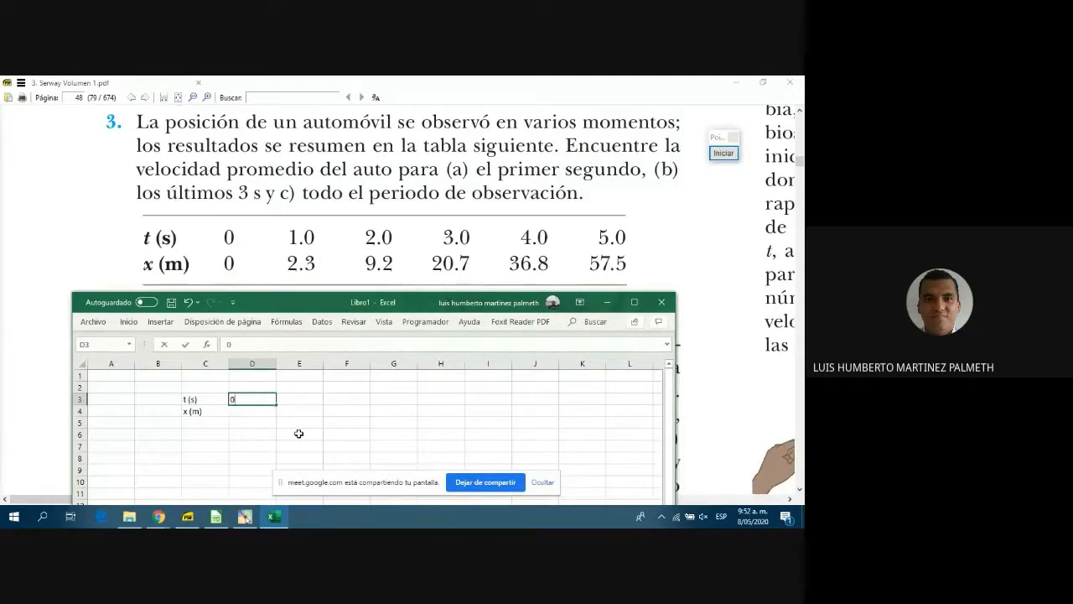
key(Return)
text(0)
key(Up)
key(Right)
text(1)
key(Return)
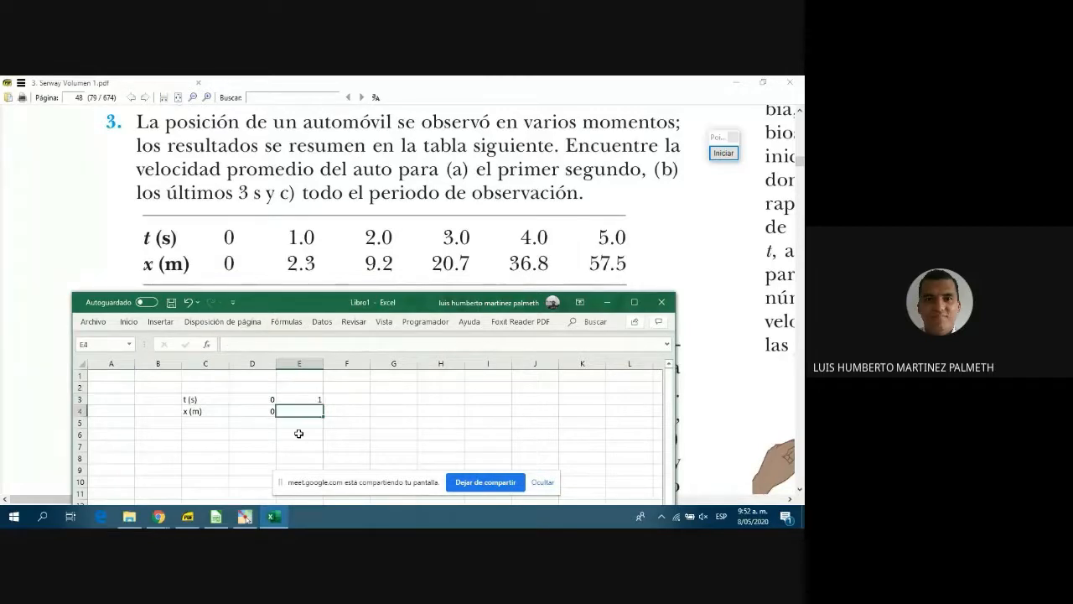
key(Return)
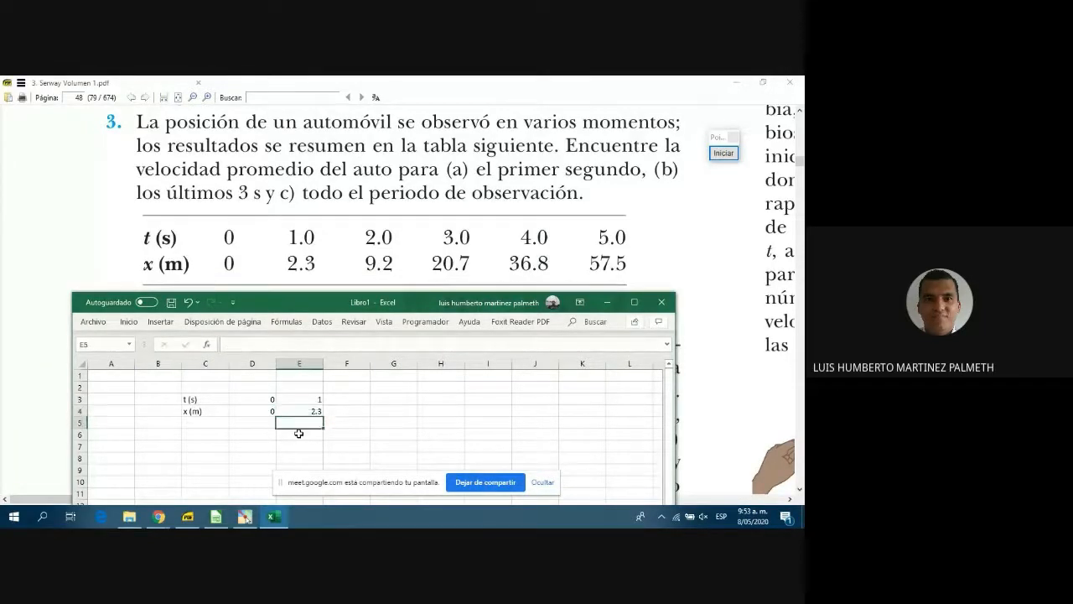
Enter the time 2.0 in F3 and the position 9.2 in F4.
key(Up)
key(Up)
key(Right)
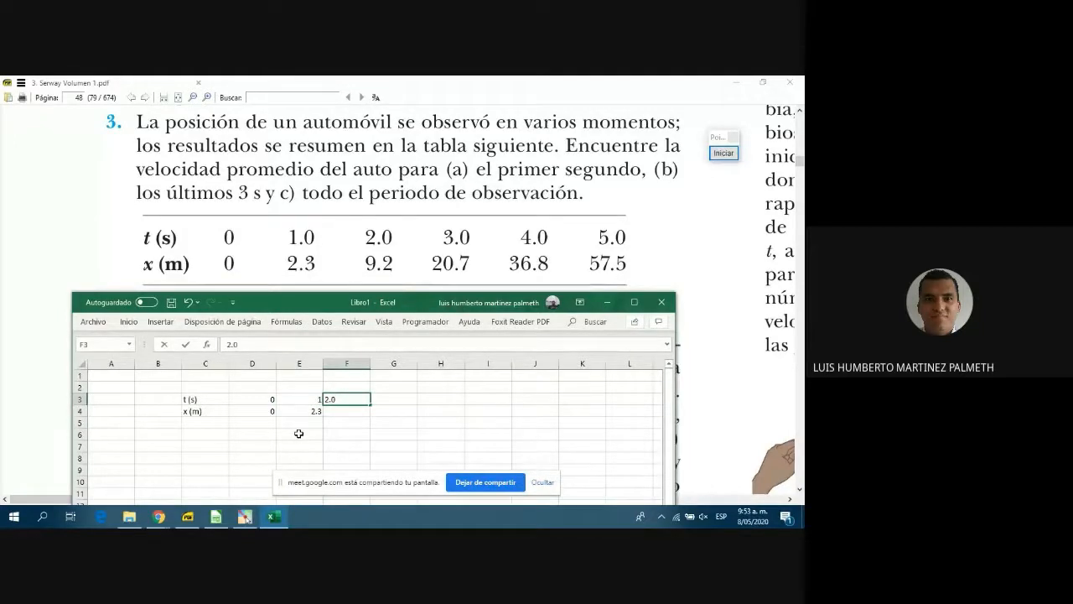
key(Return)
text(9)
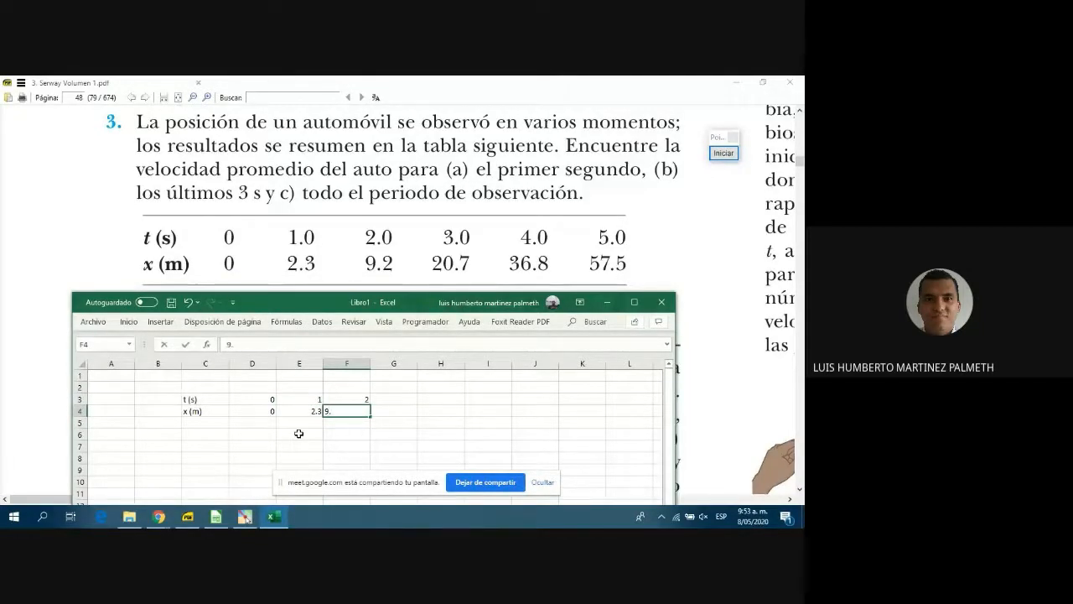
text(.2)
key(Return)
Enter the time 3 in G3 and the position 20.7 in G4.
key(Up)
key(Up)
key(Right)
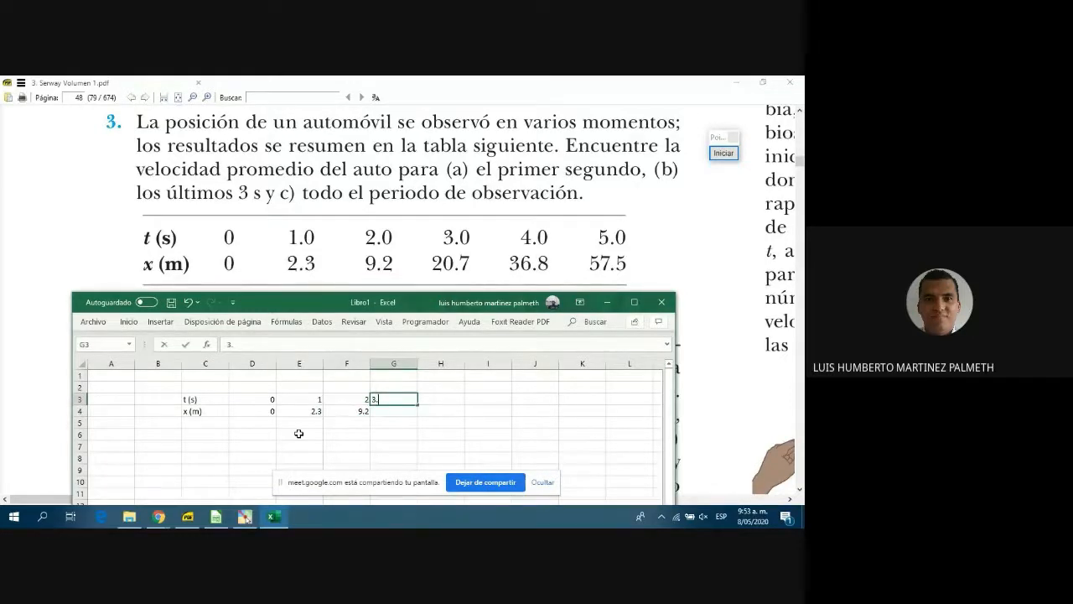
key(Return)
text(20.)
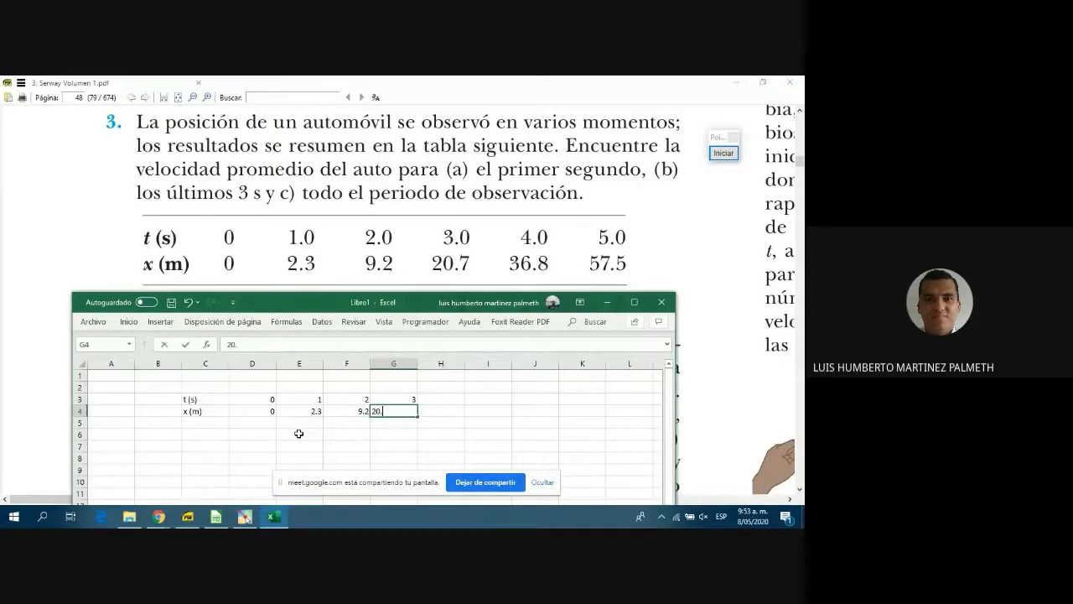
text(7)
key(Return)
Enter the time 4.0 in H3 and the position 36.8 in H4.
key(Up)
key(Up)
key(Right)
text(4.0)
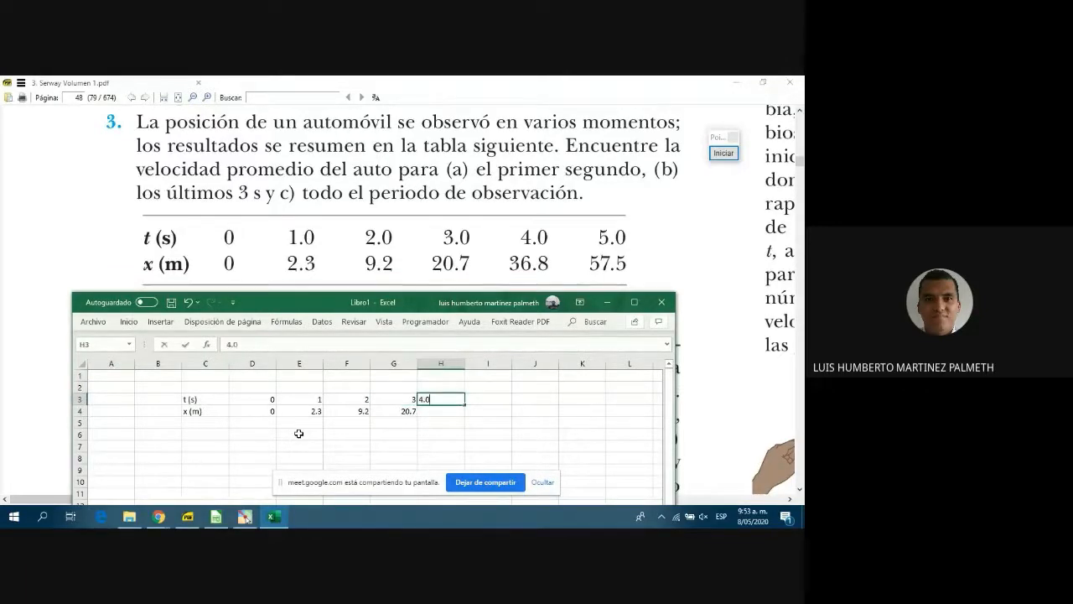
key(Return)
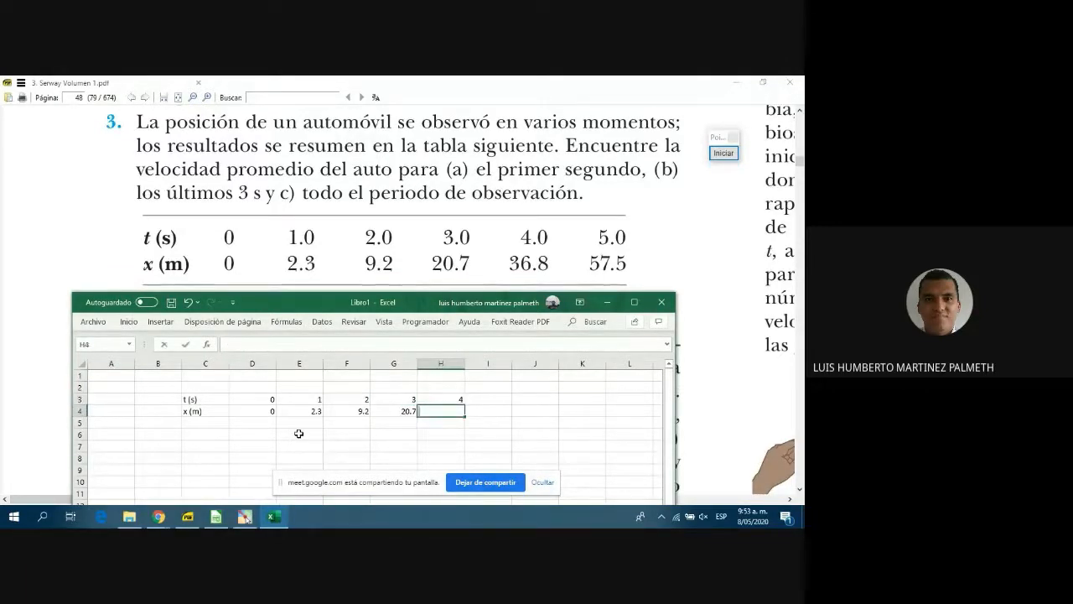
text(36)
key(Return)
Complete the table with the time 5.0 in I3 and the position 57.5 in I4.
key(Up)
key(Up)
key(Right)
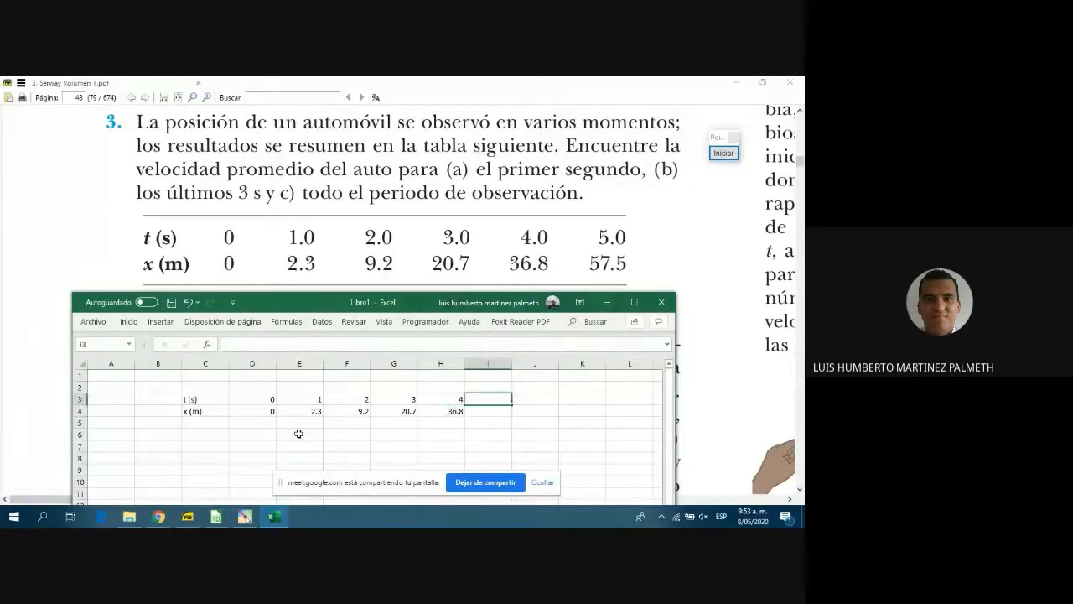
text(5.0)
key(Return)
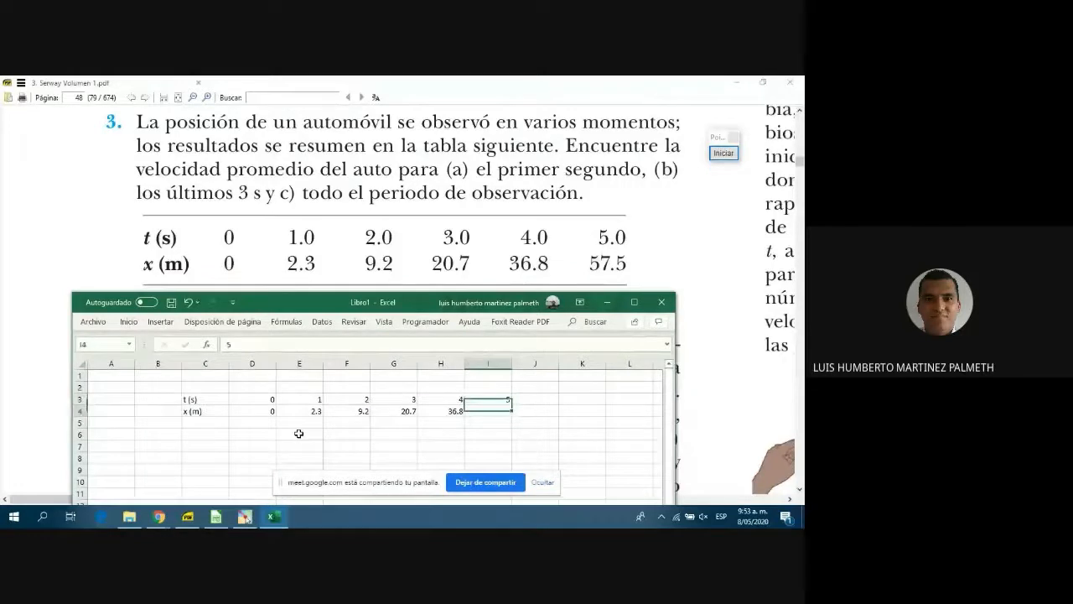
text(57)
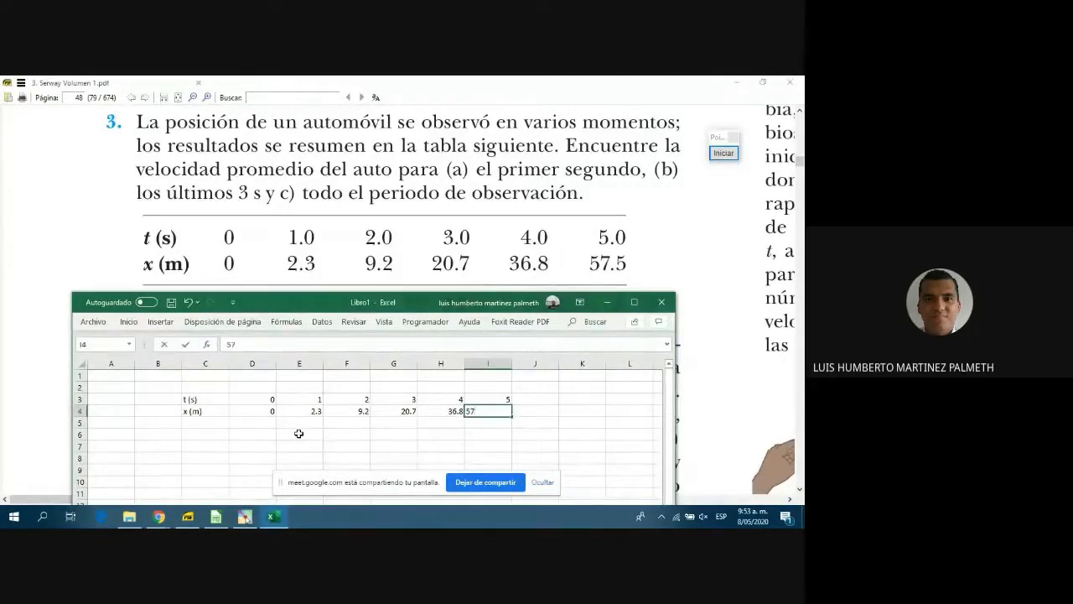
text(.5)
key(Return)
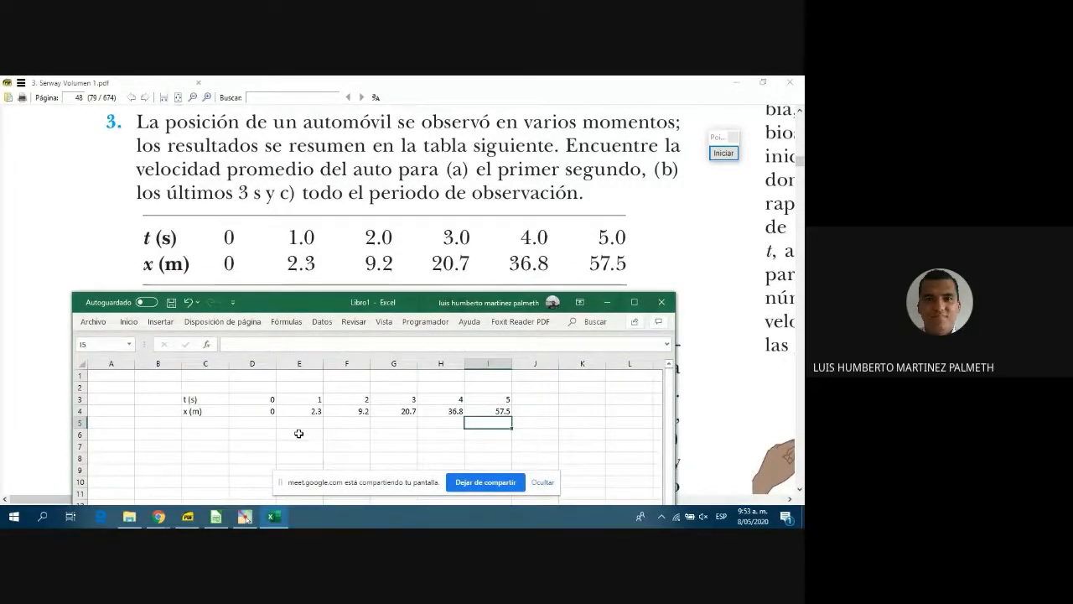
Maximize the workbook window and center the contents of the table C3:I4 horizontally.
drag(192, 401, 505, 411)
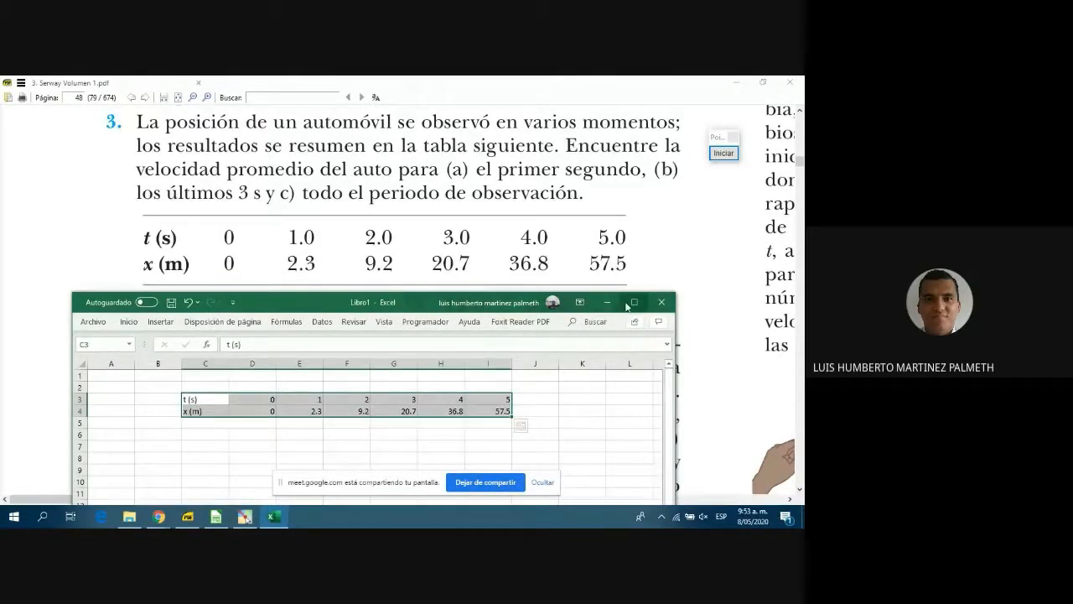
click(634, 302)
click(60, 104)
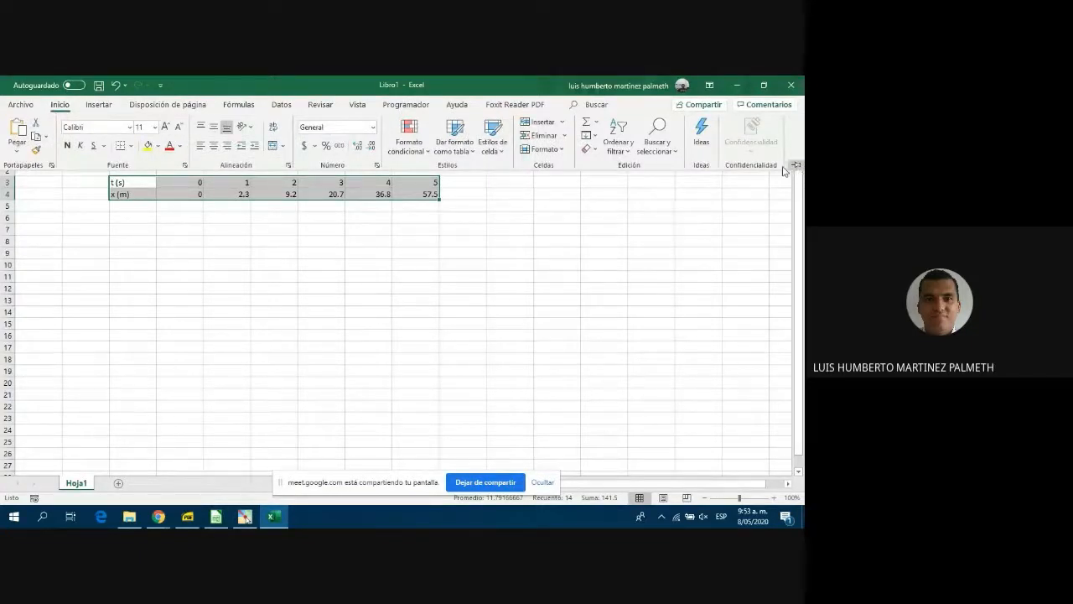
click(796, 165)
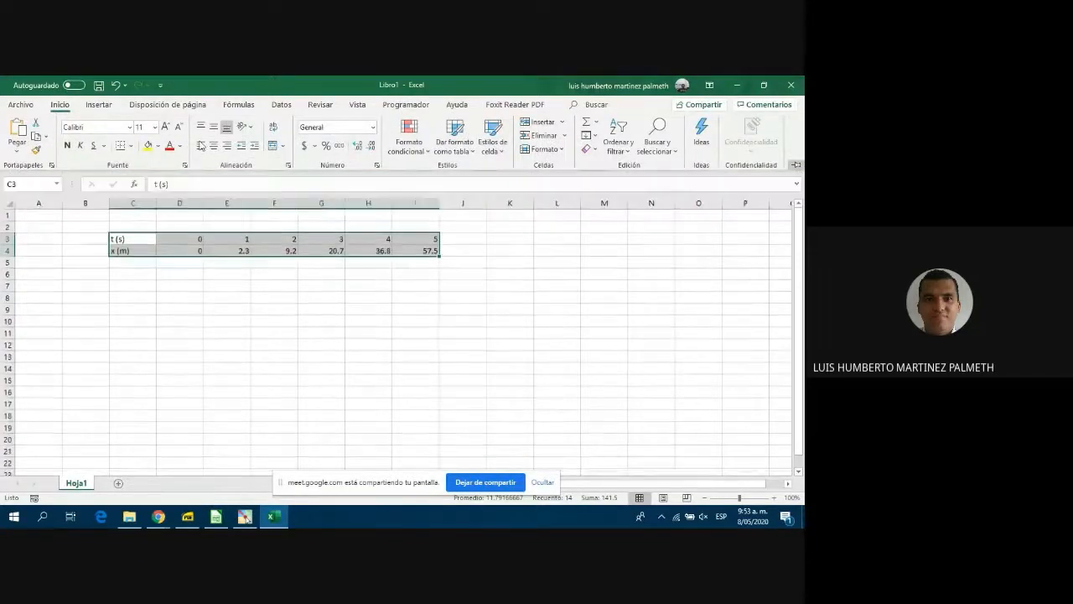
click(475, 321)
click(764, 85)
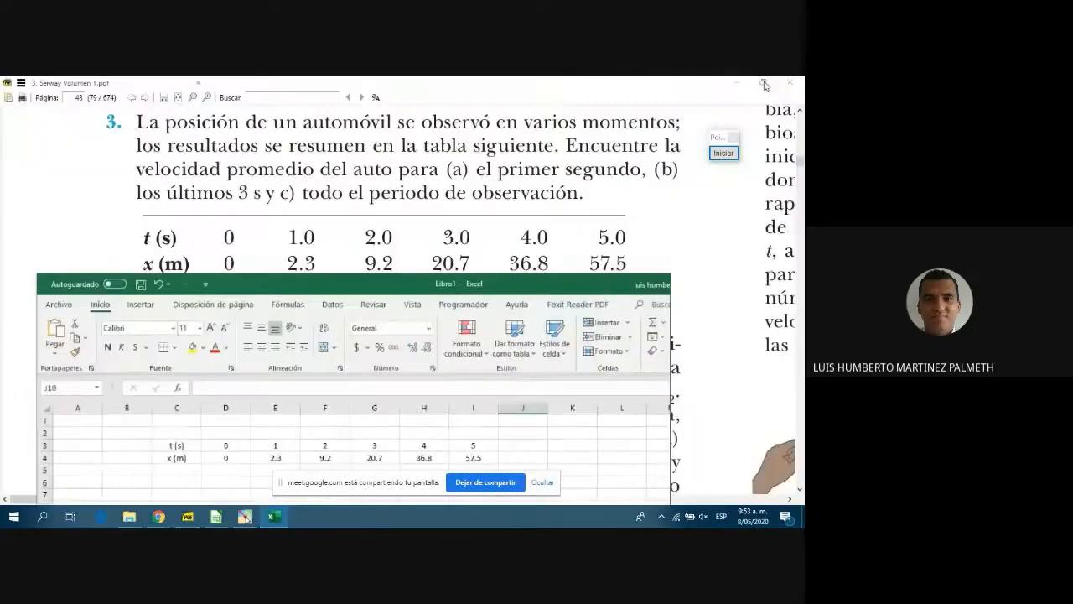
drag(321, 300, 304, 148)
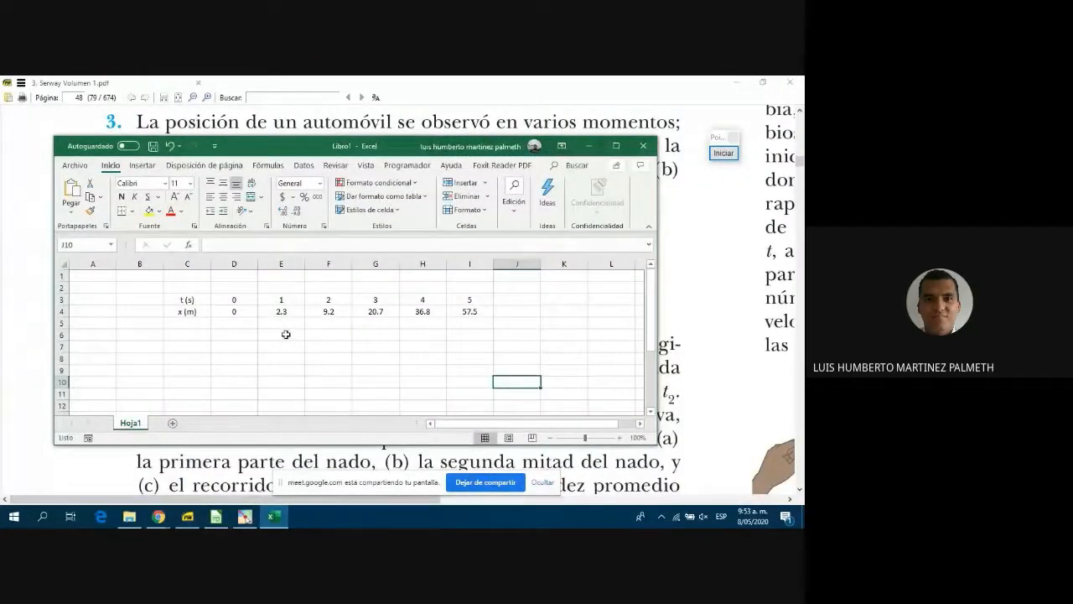
click(617, 147)
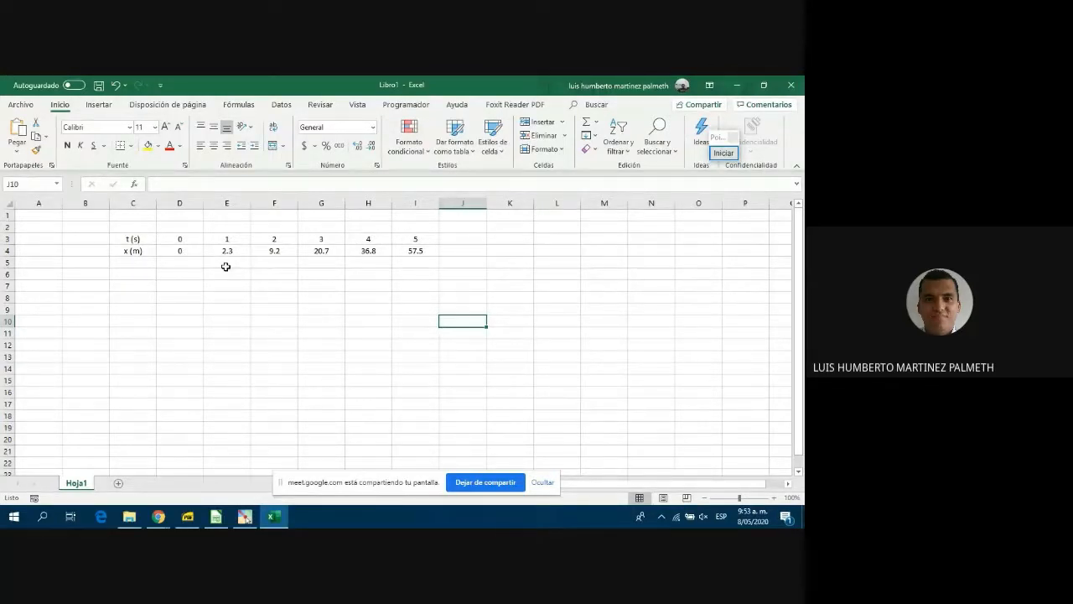
click(717, 140)
click(546, 82)
Insert a scatter chart with smooth lines and markers from D3:I4 and place it below the table.
drag(186, 239, 428, 252)
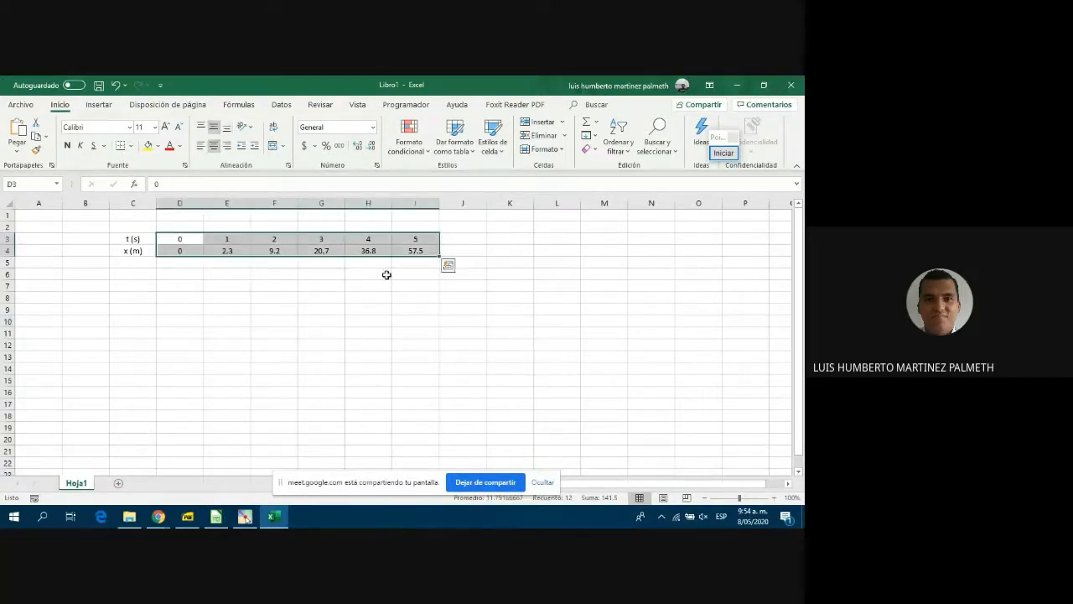
click(99, 107)
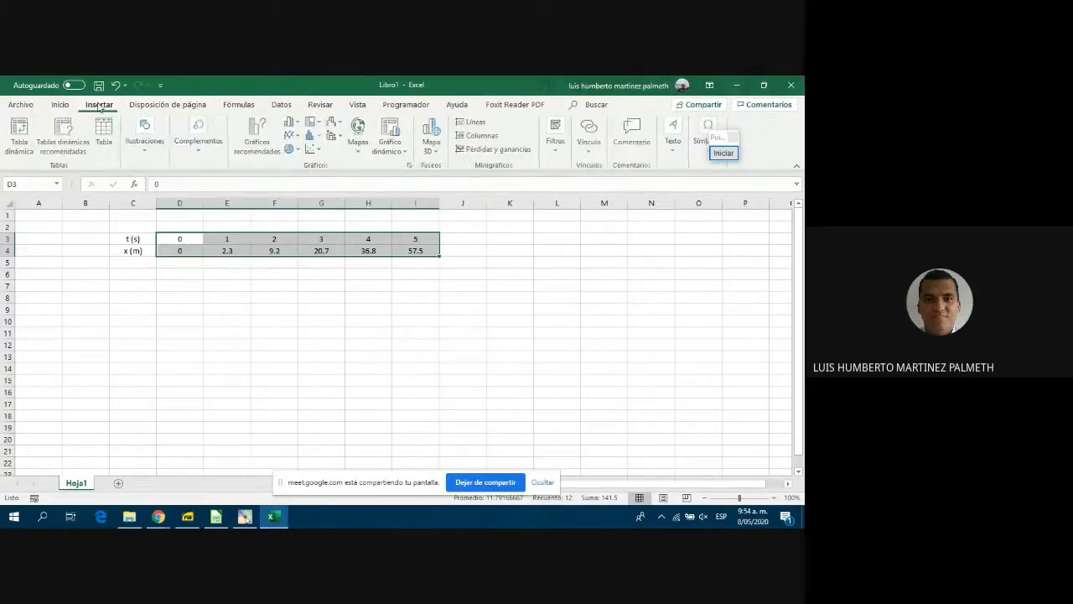
click(322, 151)
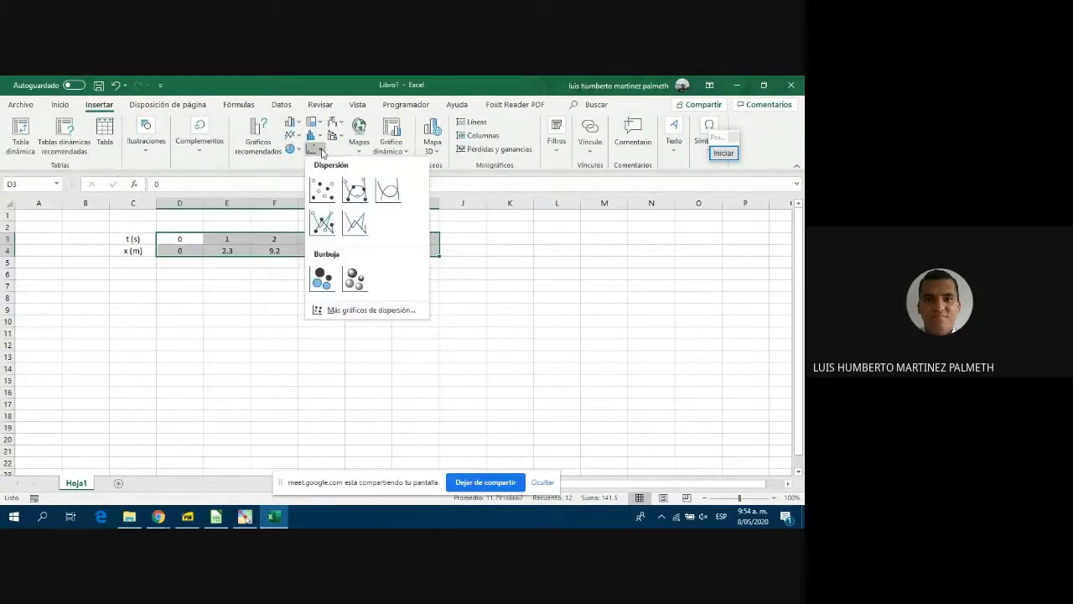
click(353, 190)
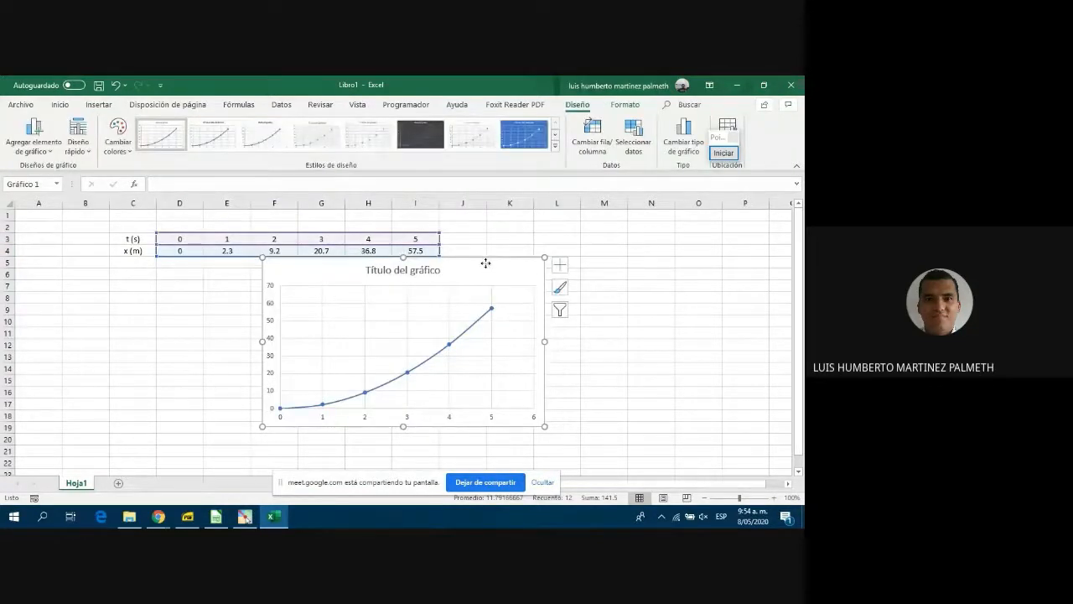
drag(485, 263, 397, 286)
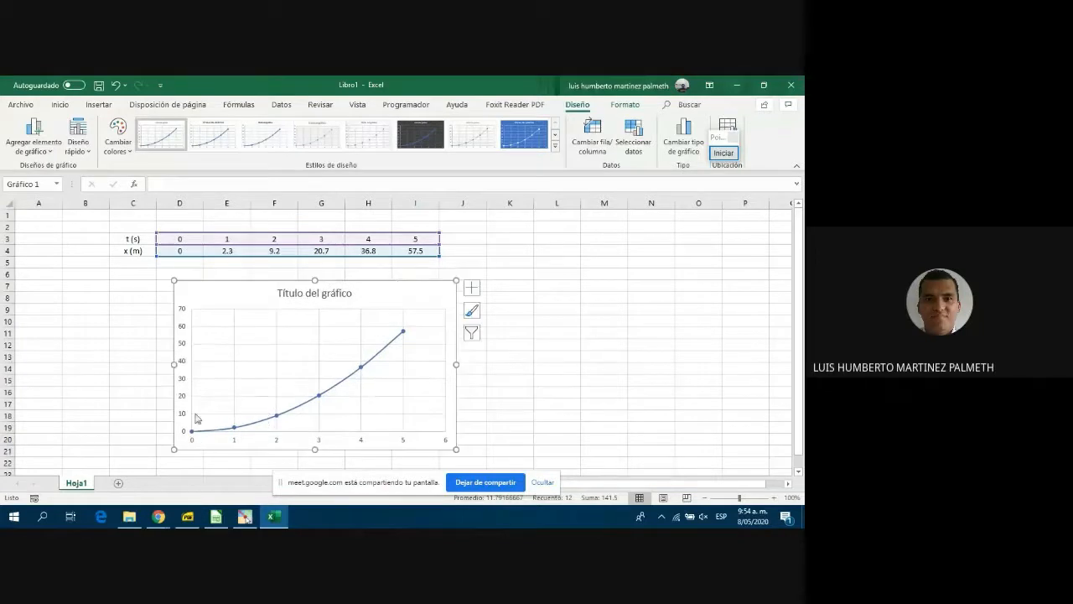
Set the chart's data series to no line so that only the markers are drawn.
click(299, 411)
double_click(300, 411)
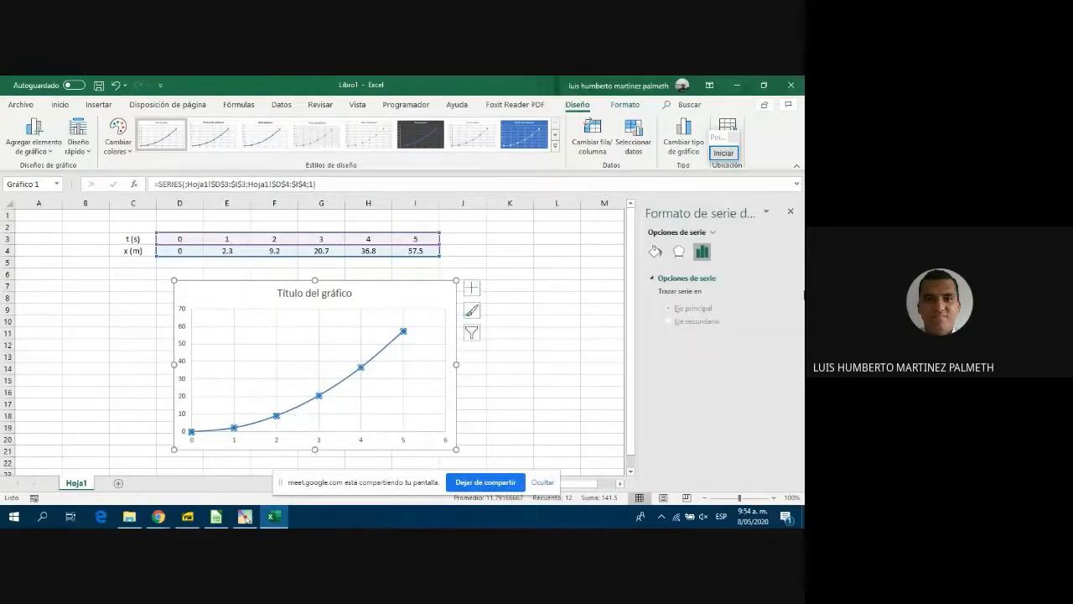
click(655, 252)
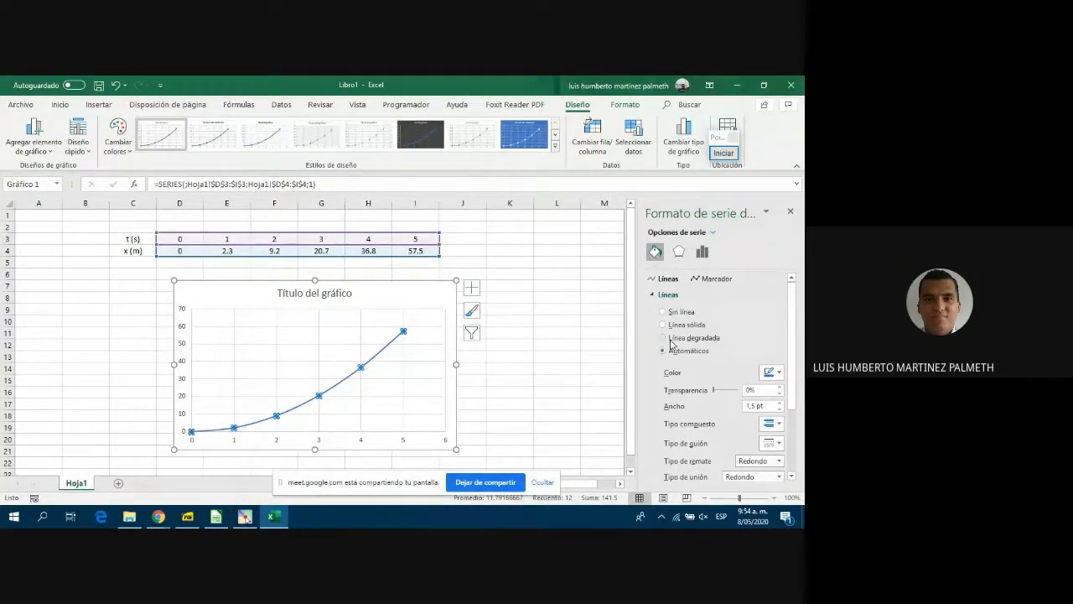
click(663, 312)
click(436, 377)
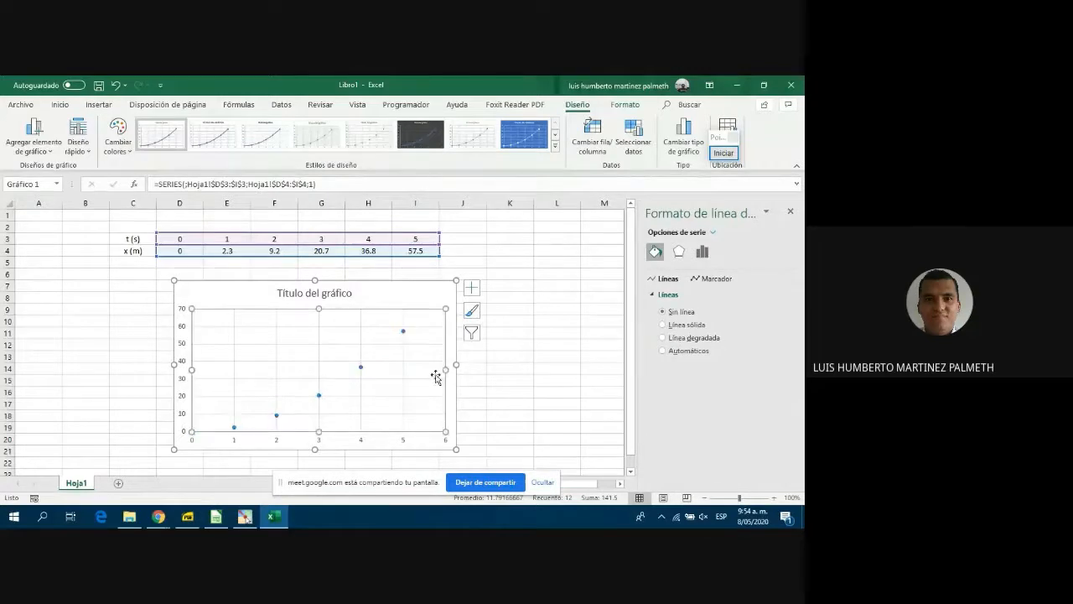
Move the chart beside the data table and enlarge it to span about J2 to R21.
mouse_move(420, 299)
mouse_down()
mouse_move(460, 289)
mouse_move(438, 290)
mouse_up()
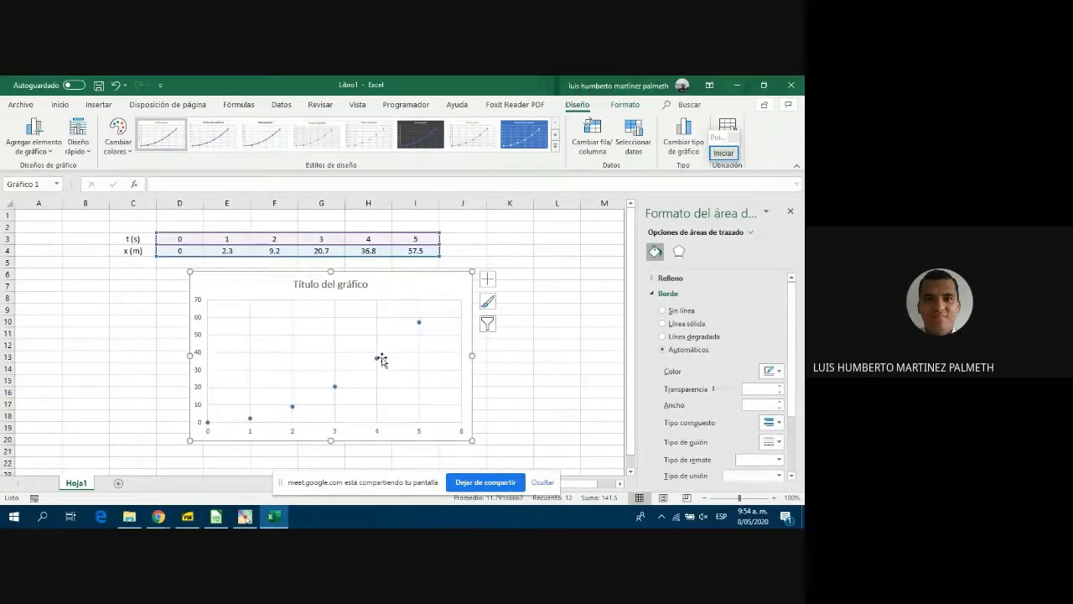
click(590, 382)
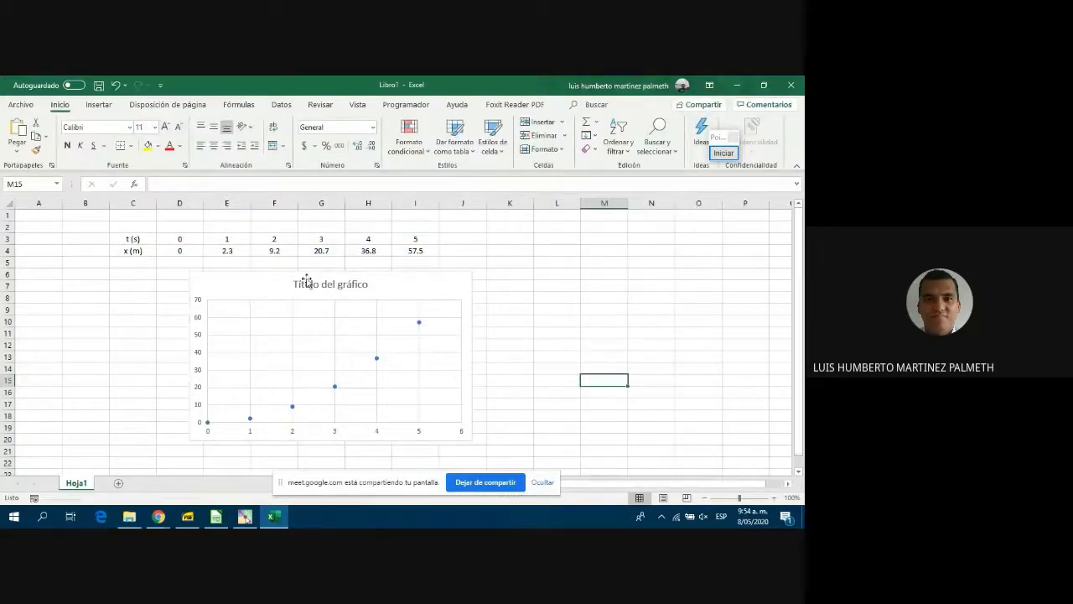
click(791, 487)
click(791, 487)
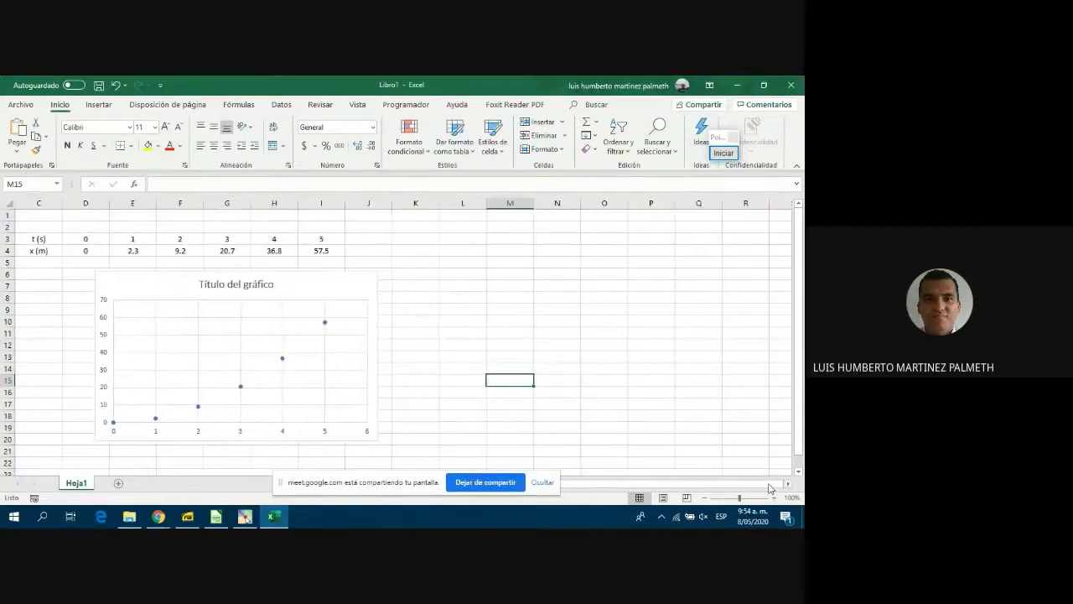
drag(312, 284, 645, 235)
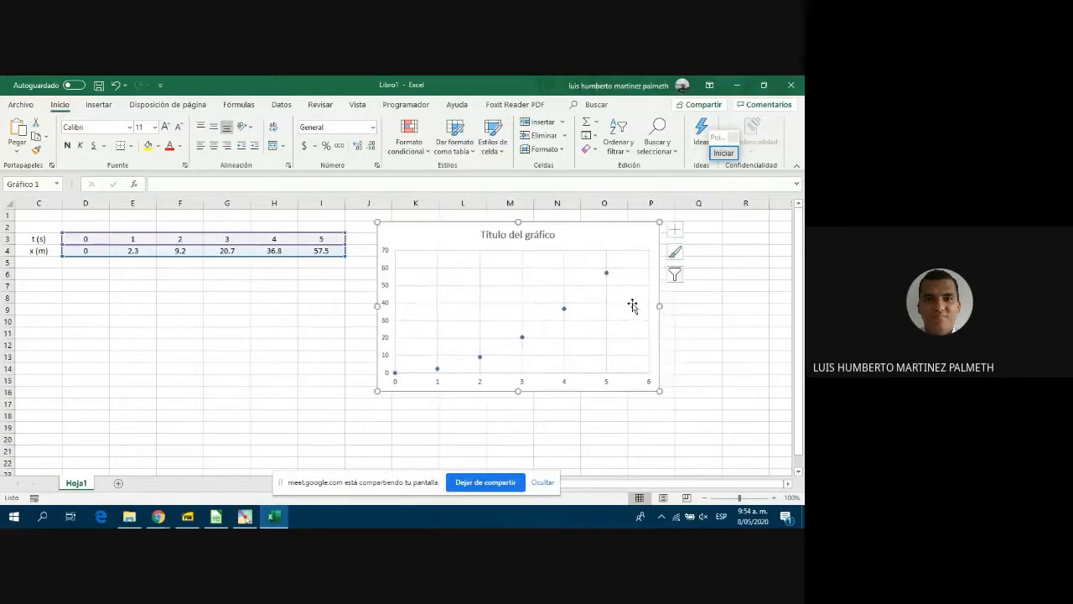
drag(657, 391, 744, 452)
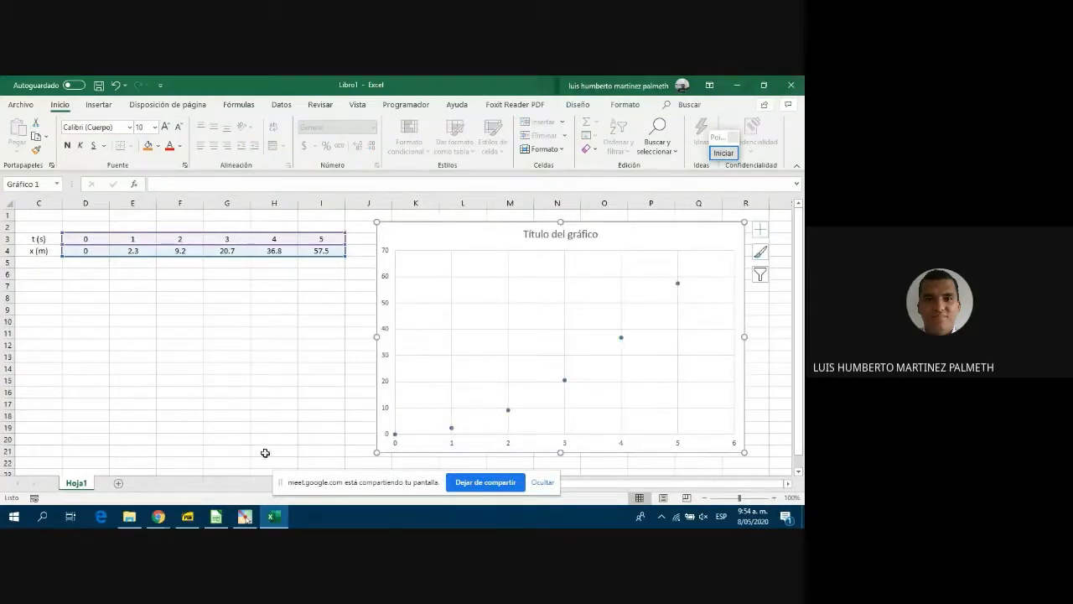
Set the marker of the single data point at t = 3 to the built-in type with size 10.
click(566, 381)
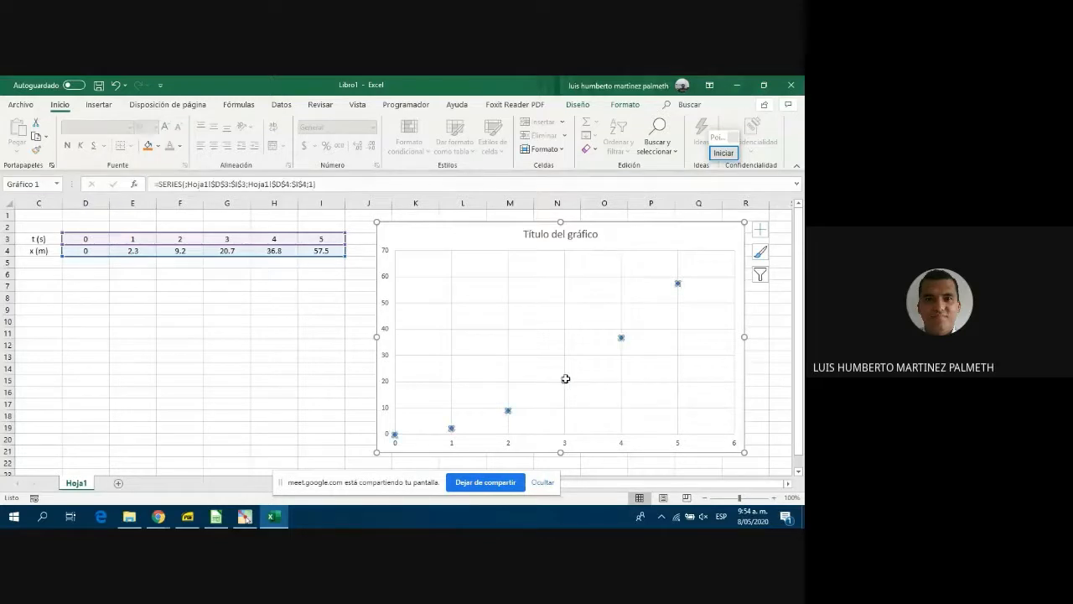
double_click(566, 381)
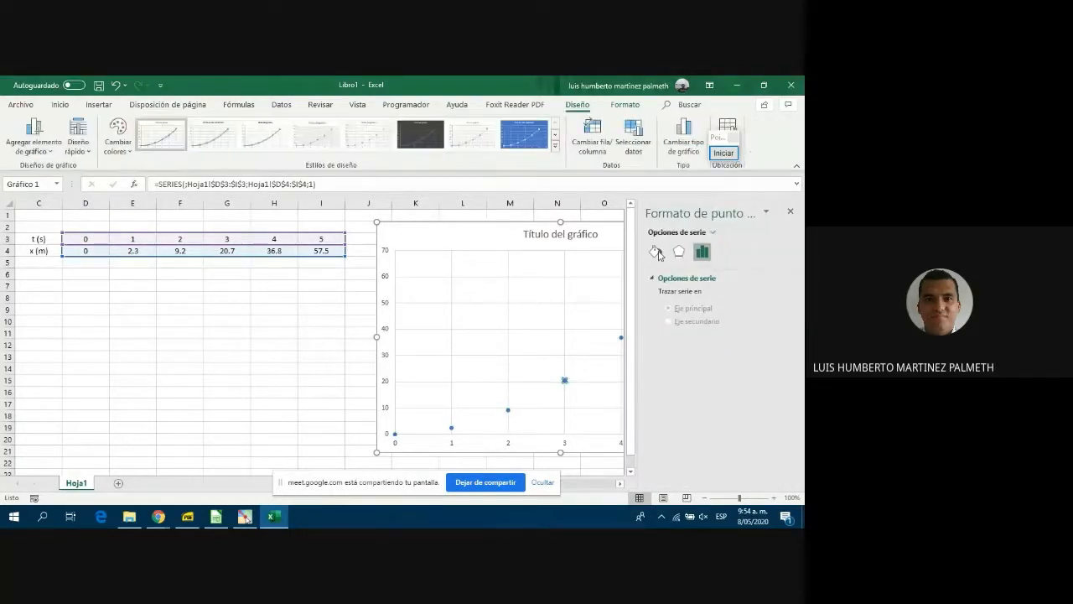
click(656, 251)
click(715, 278)
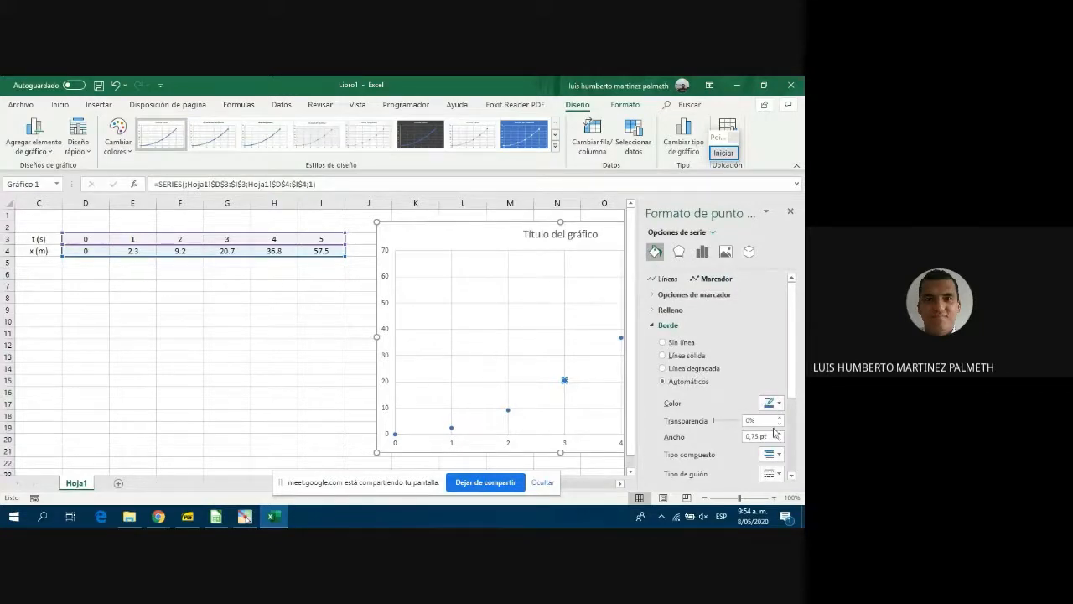
click(663, 294)
click(671, 337)
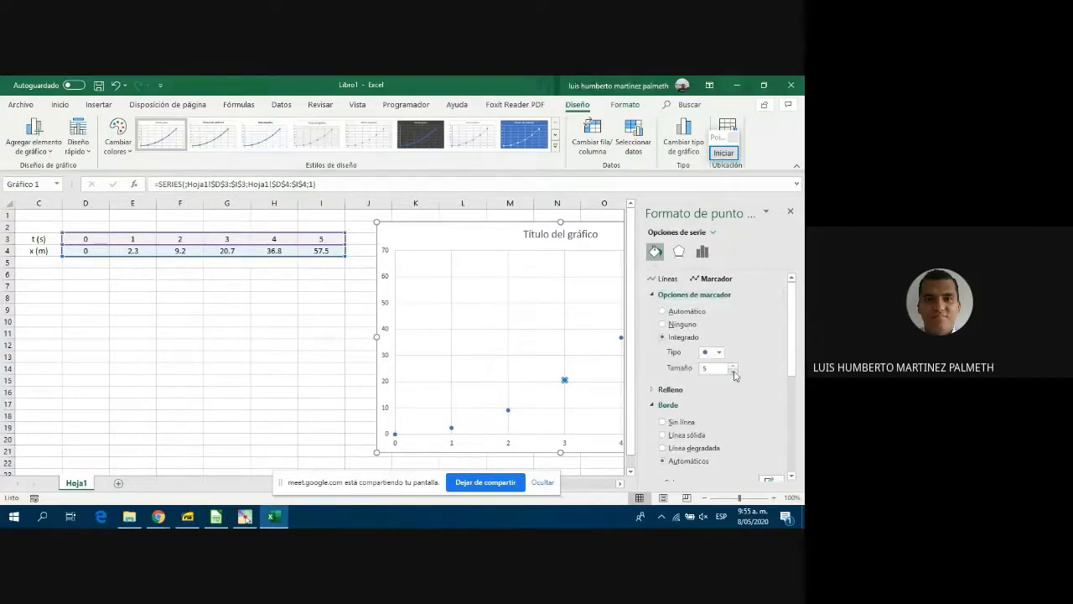
click(732, 366)
click(733, 366)
click(733, 365)
click(312, 340)
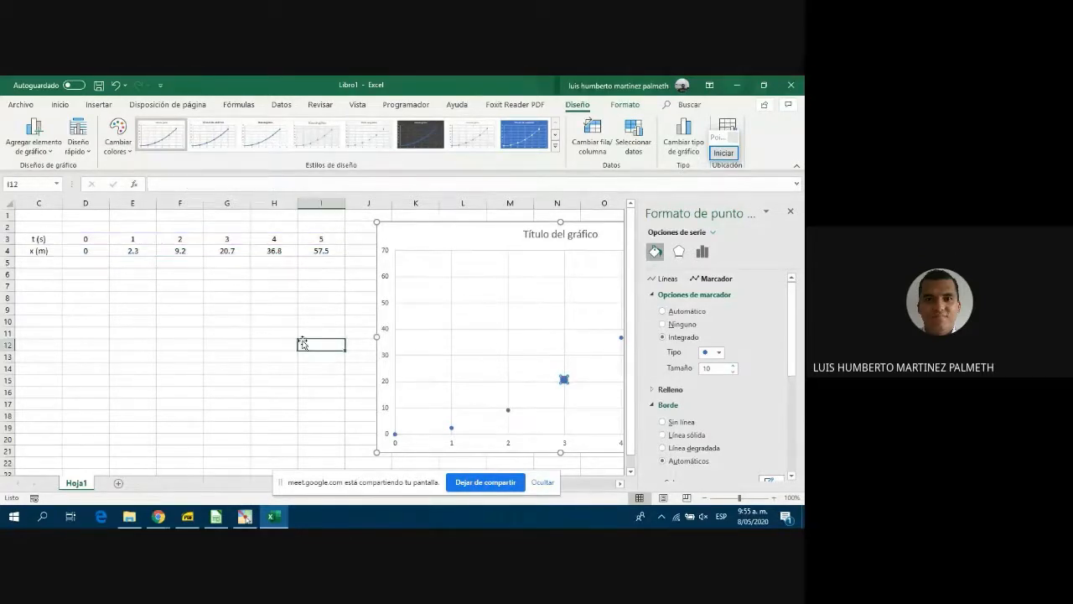
Set the markers of the whole data series to the built-in type and enlarge them to about size 10.
click(510, 412)
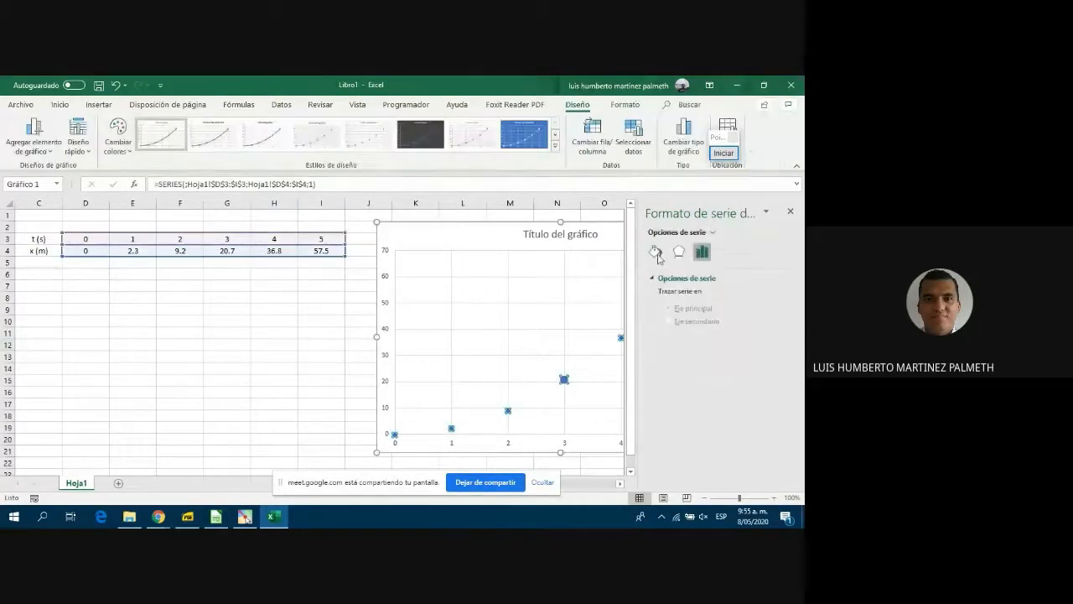
click(656, 252)
click(713, 279)
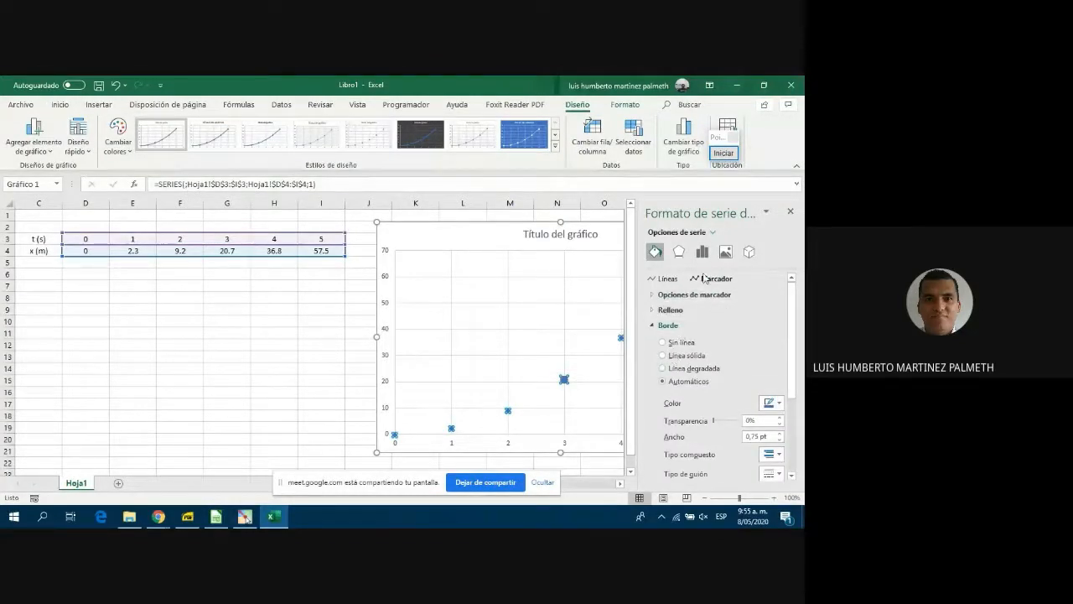
click(660, 295)
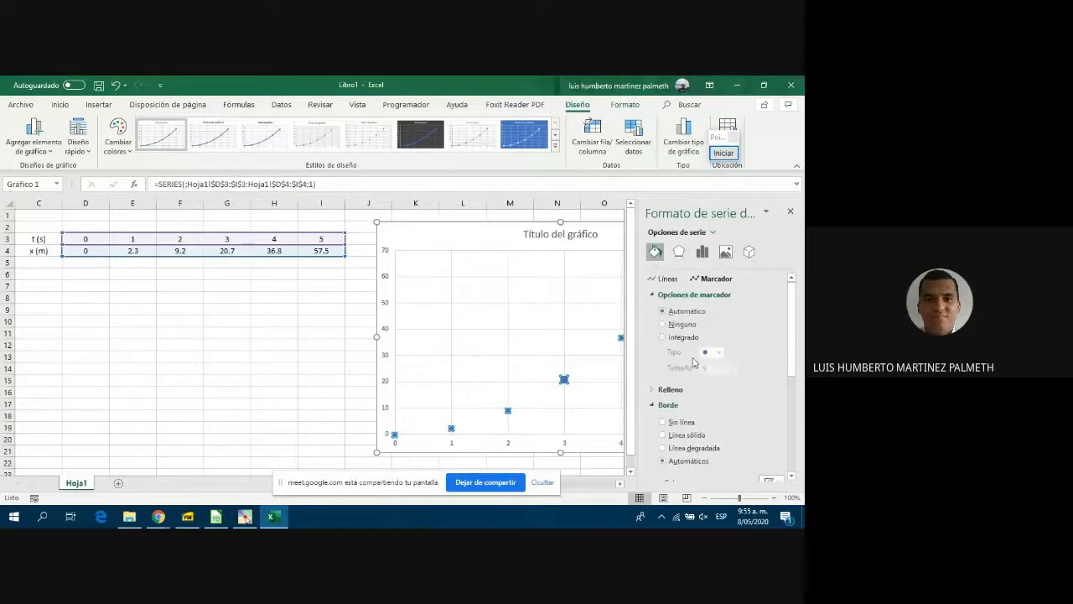
click(676, 338)
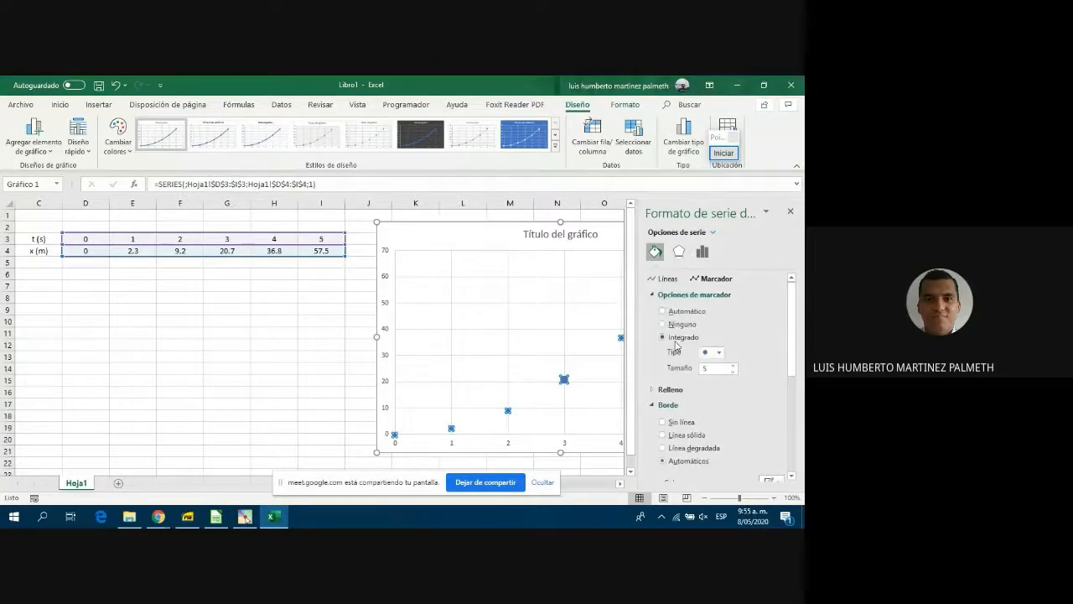
click(734, 367)
click(734, 366)
click(733, 366)
click(734, 367)
click(734, 366)
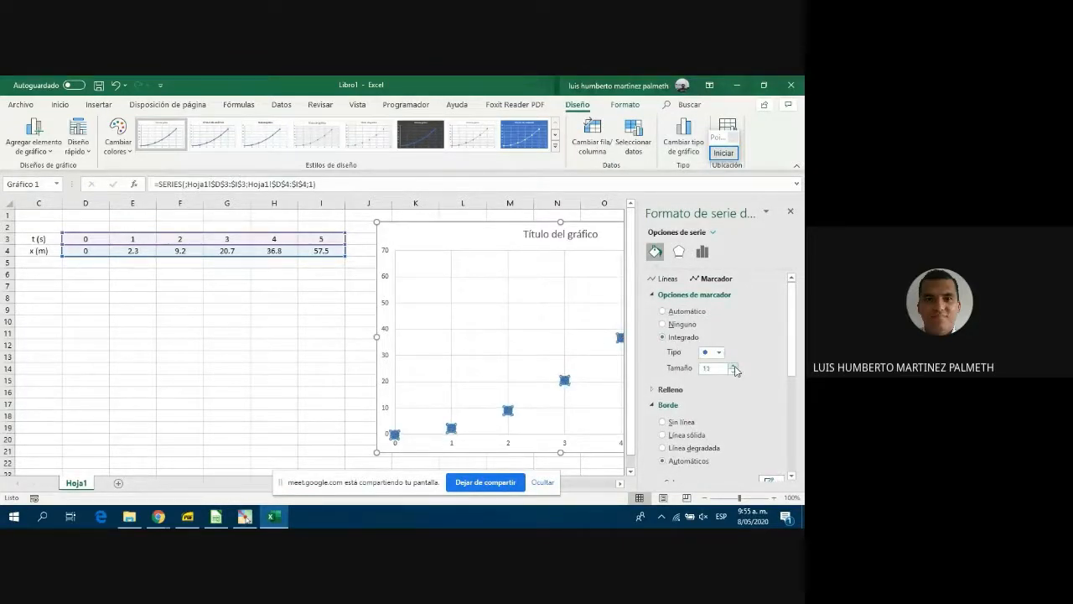
click(734, 367)
click(734, 366)
click(790, 212)
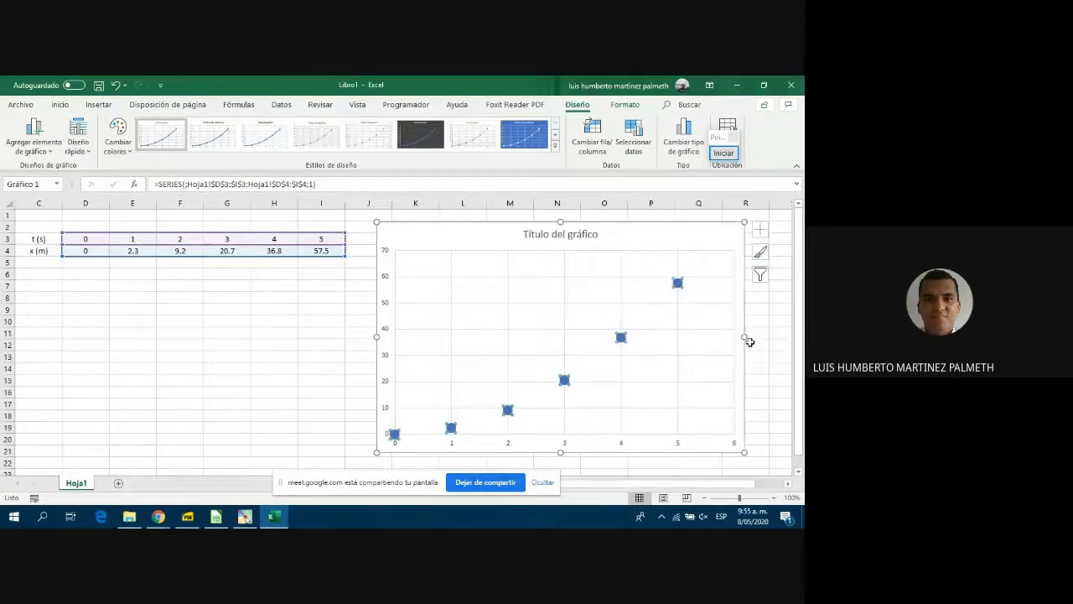
click(760, 344)
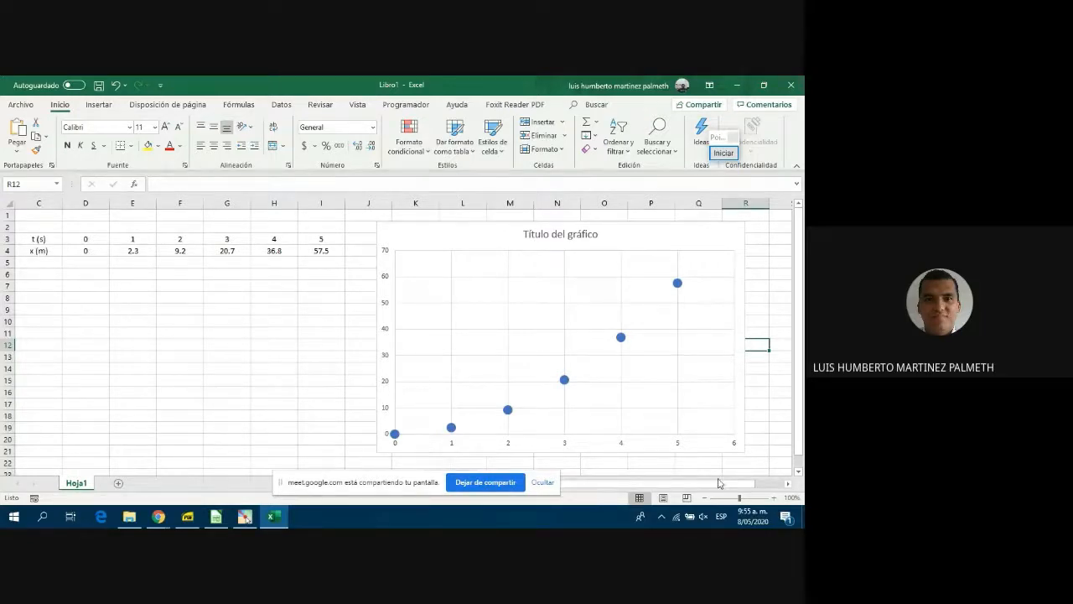
Zoom the sheet to 110% and narrow the empty columns A and B.
click(774, 498)
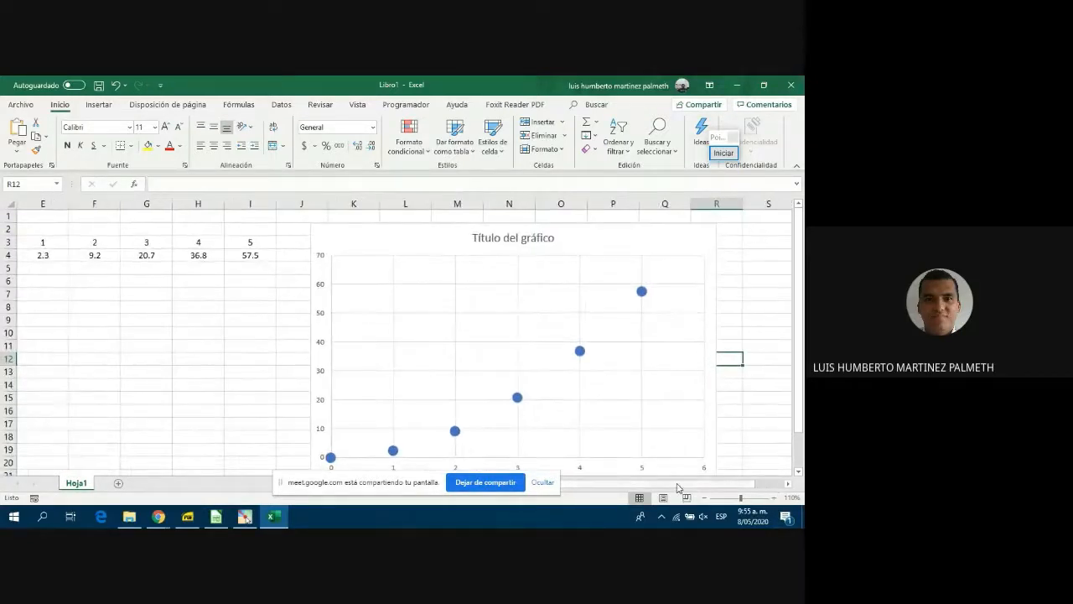
drag(677, 485, 493, 490)
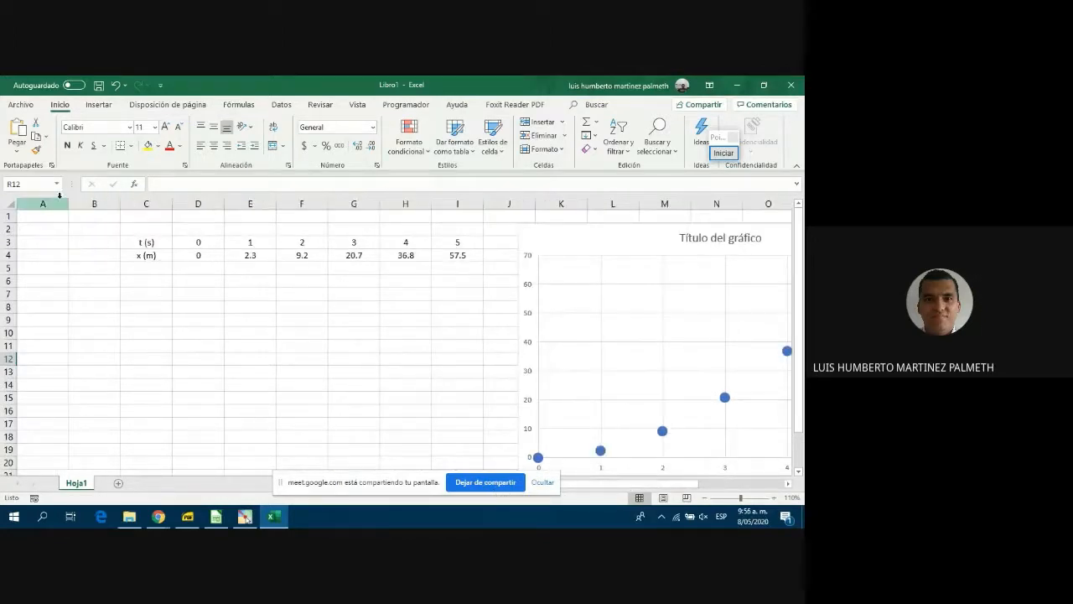
drag(69, 204, 36, 197)
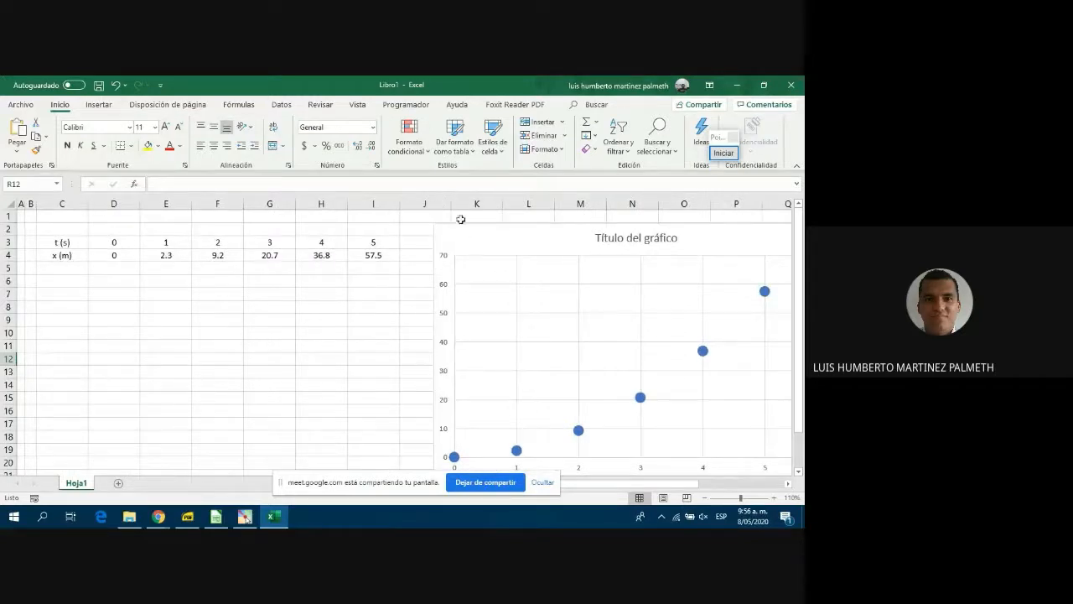
Shrink the scatter chart and place it beside the data table so it spans about J2 to P17.
click(457, 230)
click(430, 218)
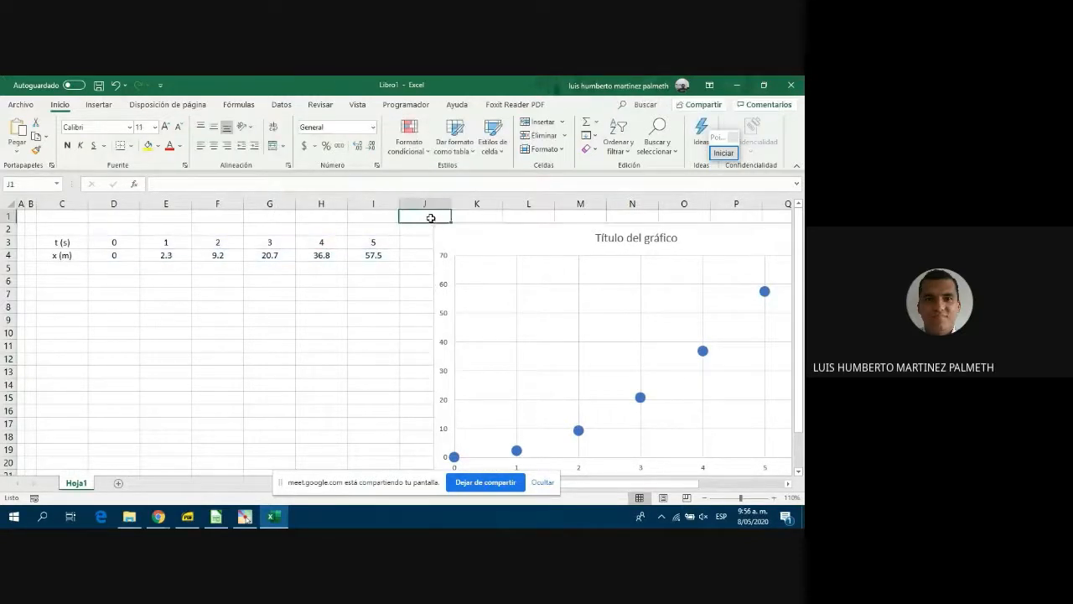
click(460, 235)
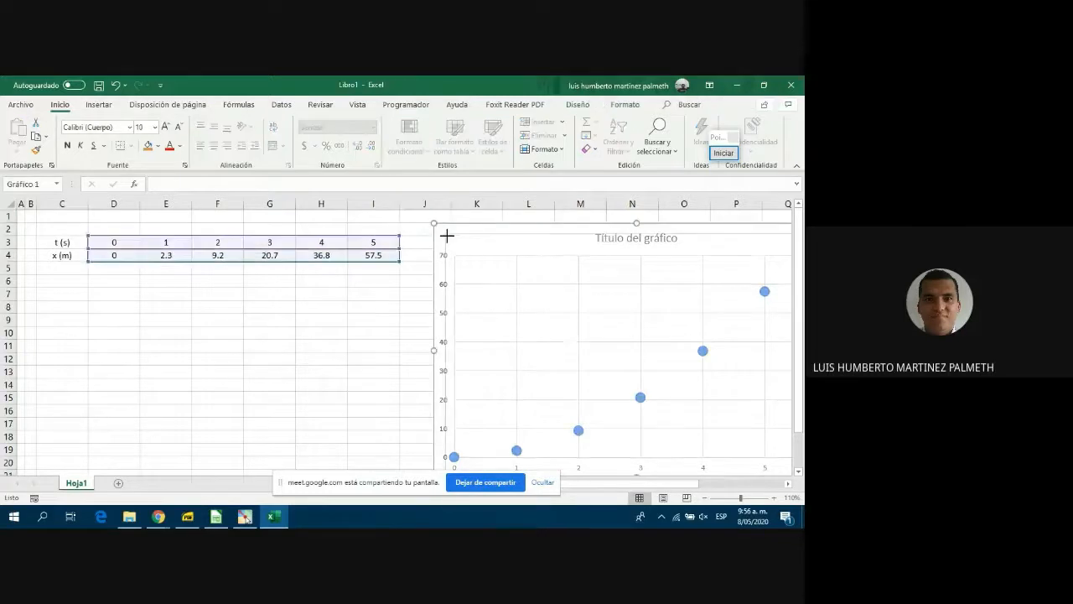
mouse_move(447, 235)
mouse_down()
mouse_move(532, 291)
mouse_move(452, 241)
mouse_up()
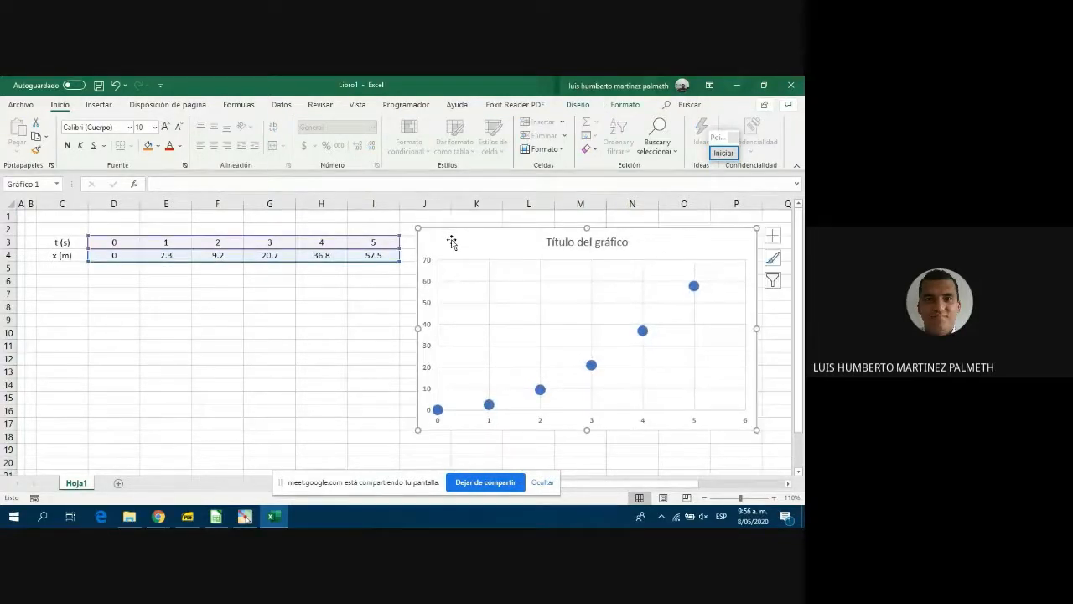
click(290, 316)
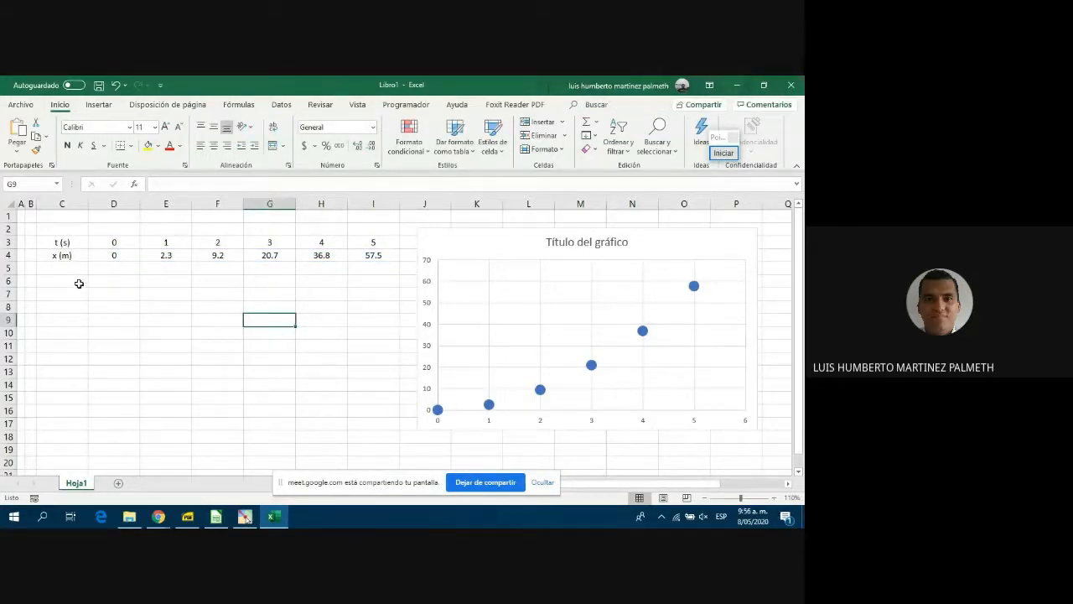
Enter the row label "v (m/s)" in C6 and select cell E6.
click(72, 281)
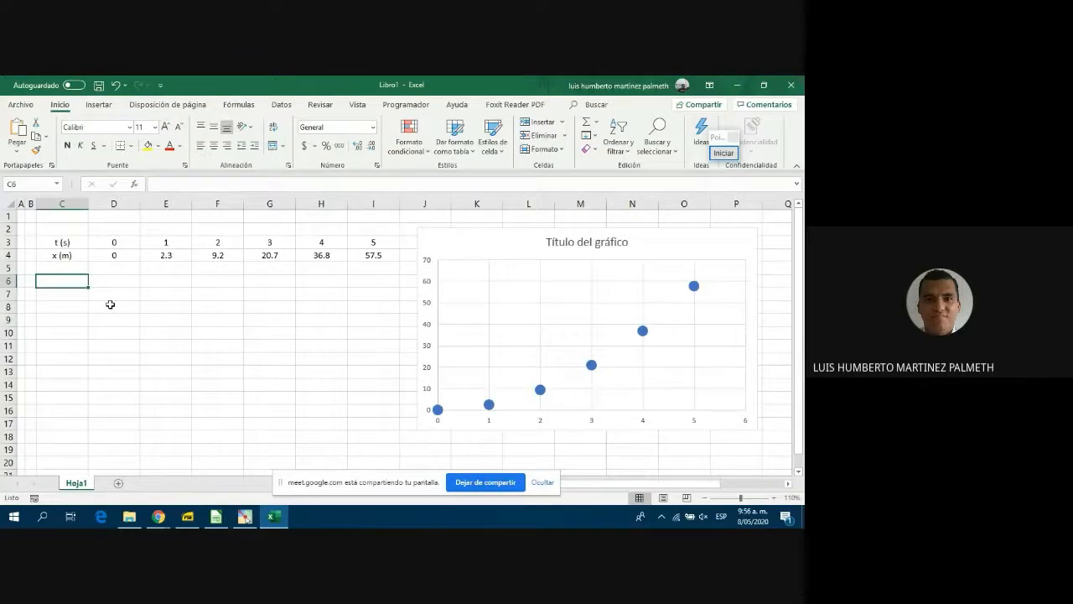
text(v ()
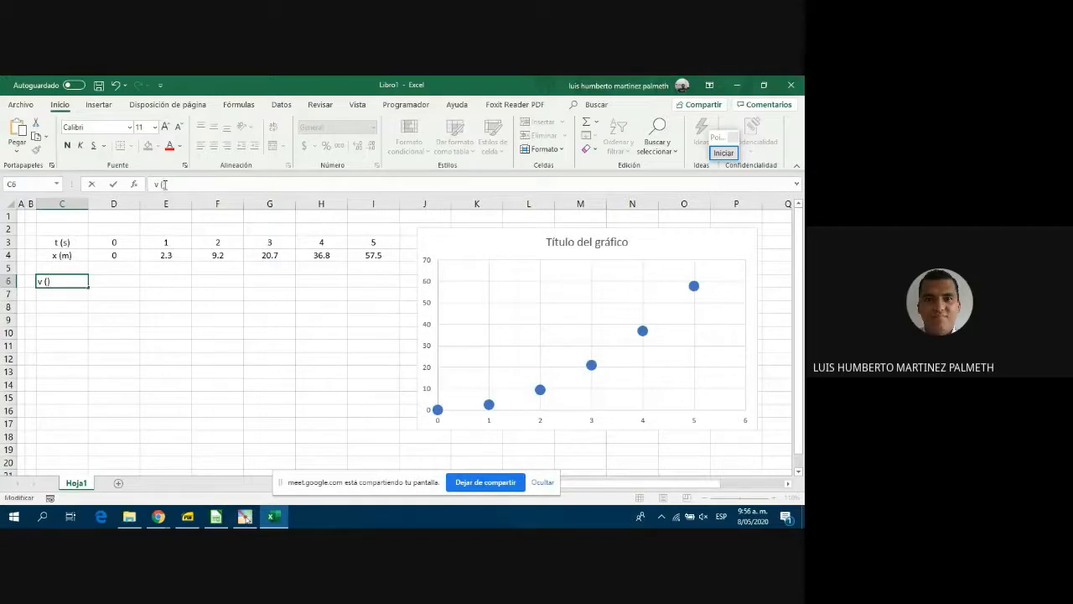
text(m/s)
key(Return)
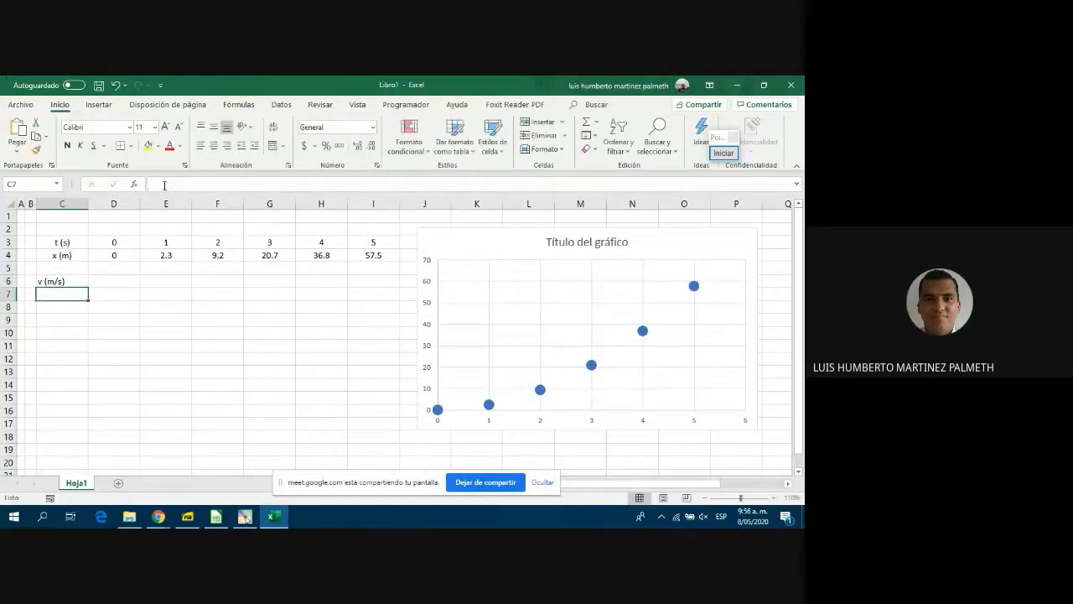
click(114, 291)
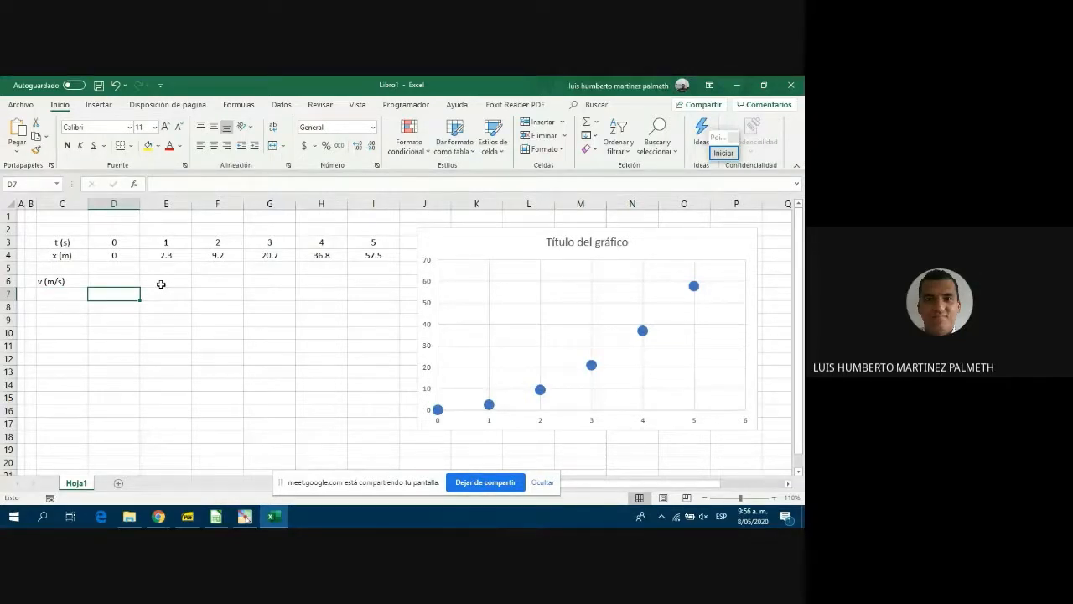
click(161, 284)
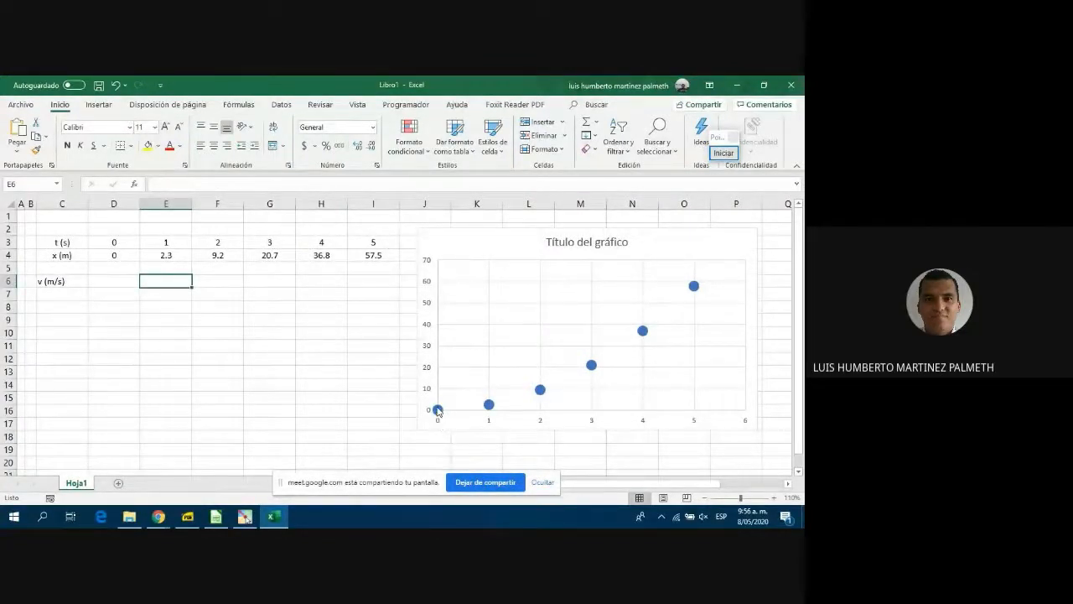
Inspect the chart's first two data points and reread problem 3 in the textbook PDF, returning to the Excel workbook.
mouse_move(438, 411)
mouse_move(491, 411)
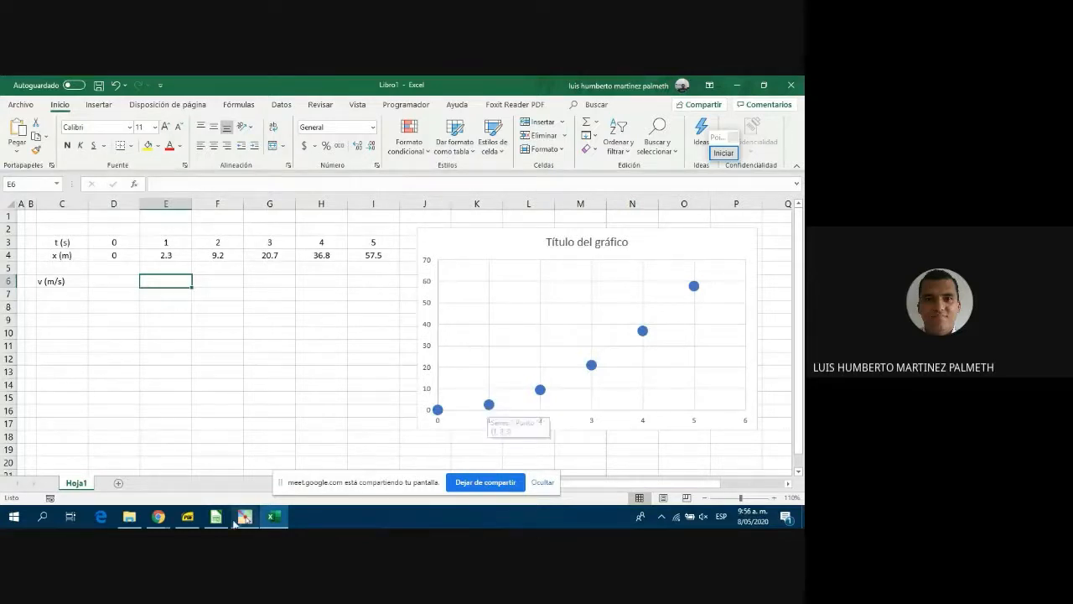
click(189, 518)
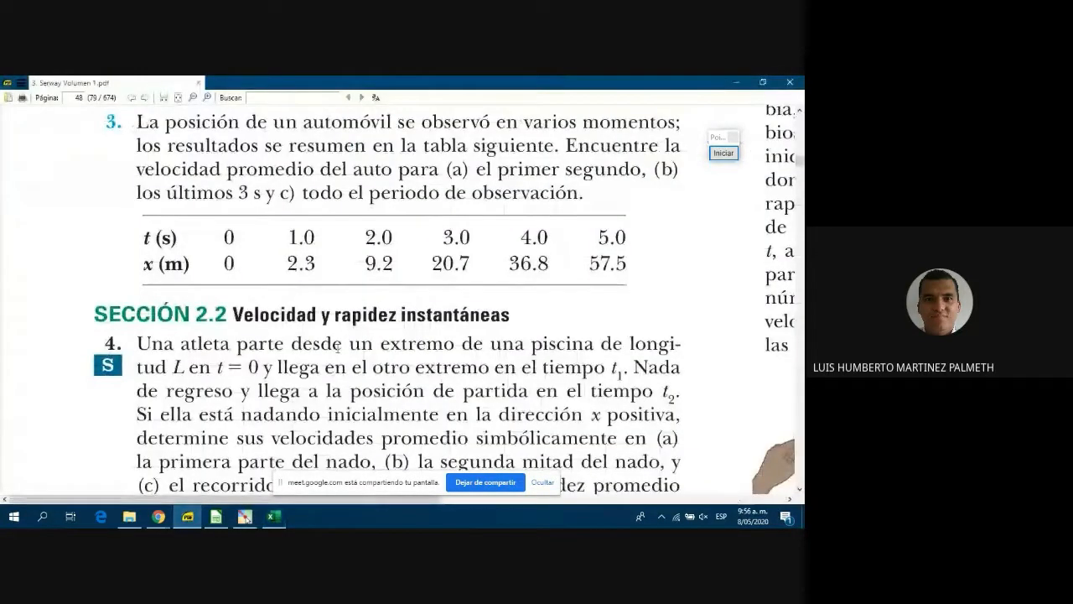
click(272, 517)
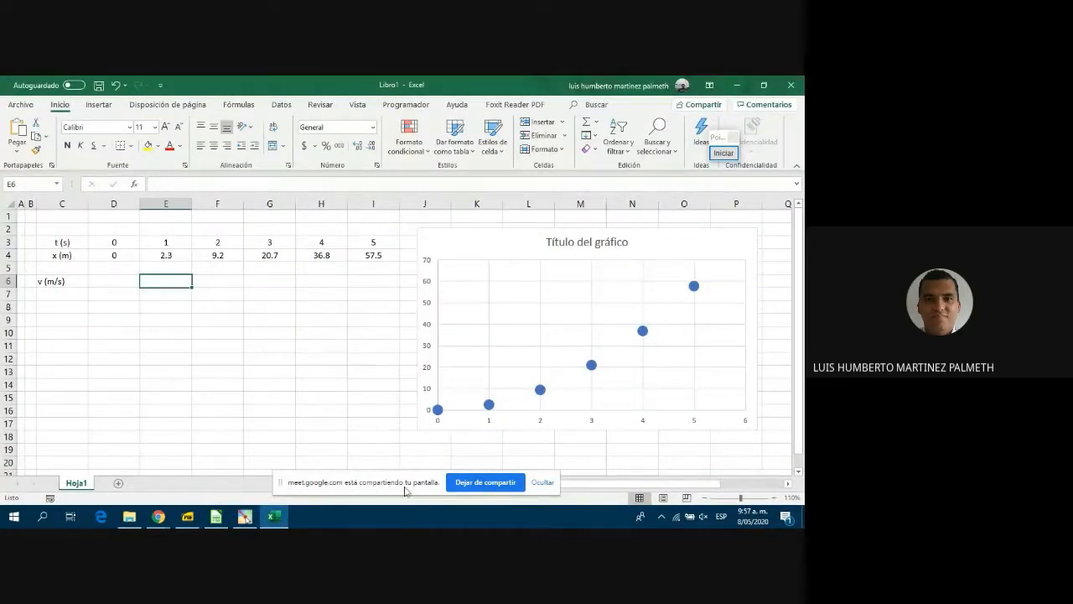
click(729, 156)
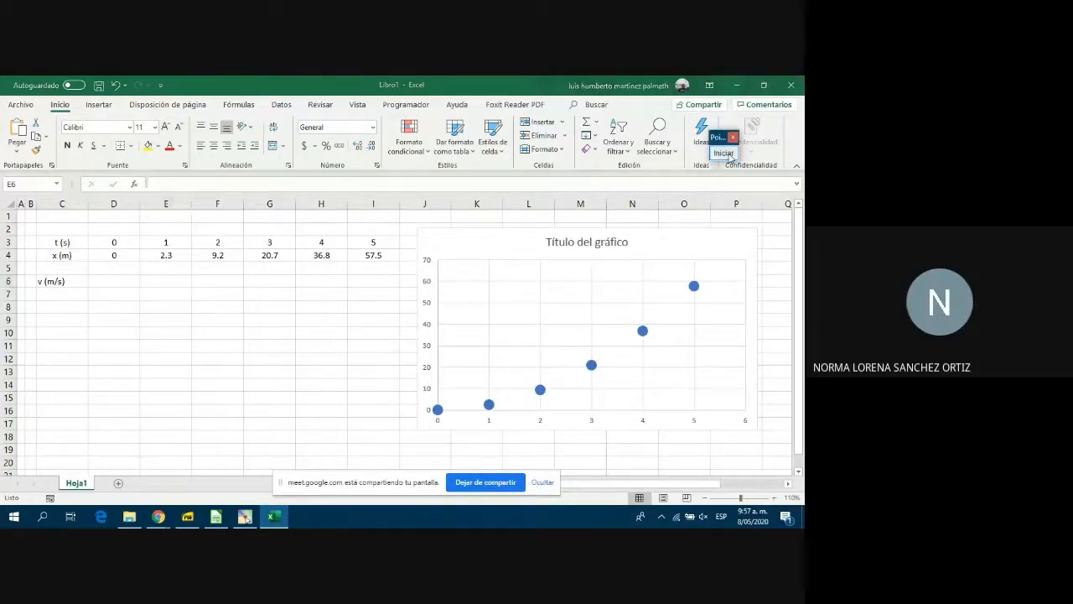
click(729, 154)
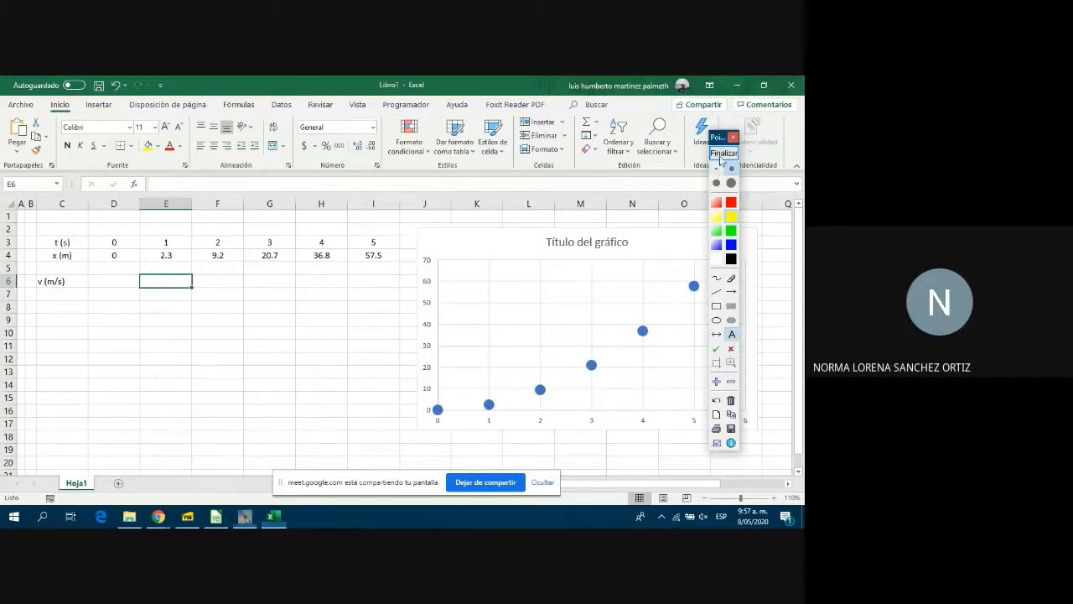
click(724, 154)
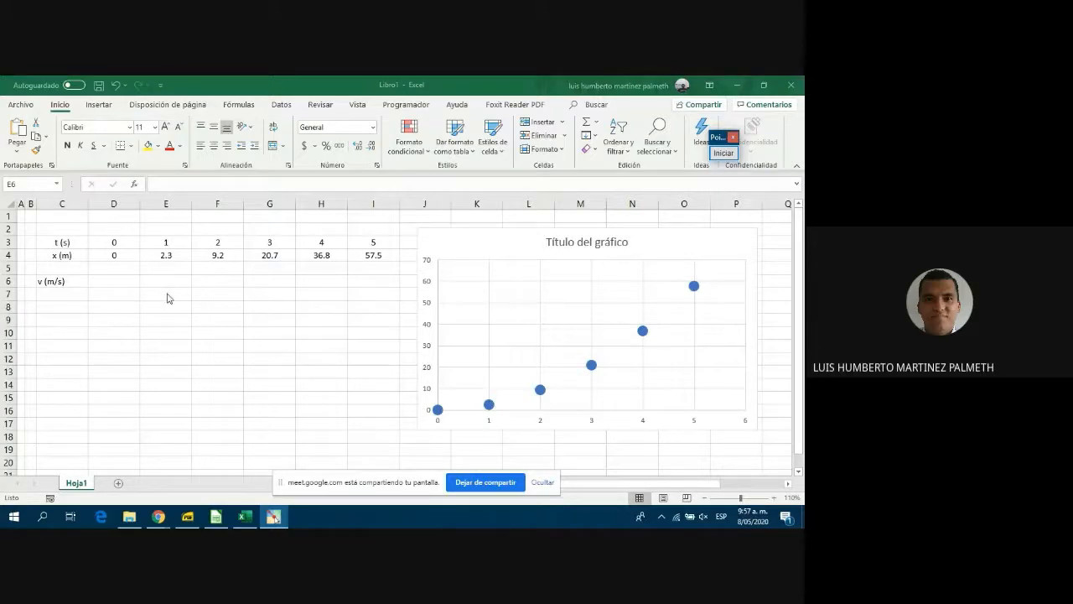
Switch to the textbook PDF, go to section 2.2 "Velocidad y rapidez instantáneas" and hide the bookmarks.
click(189, 517)
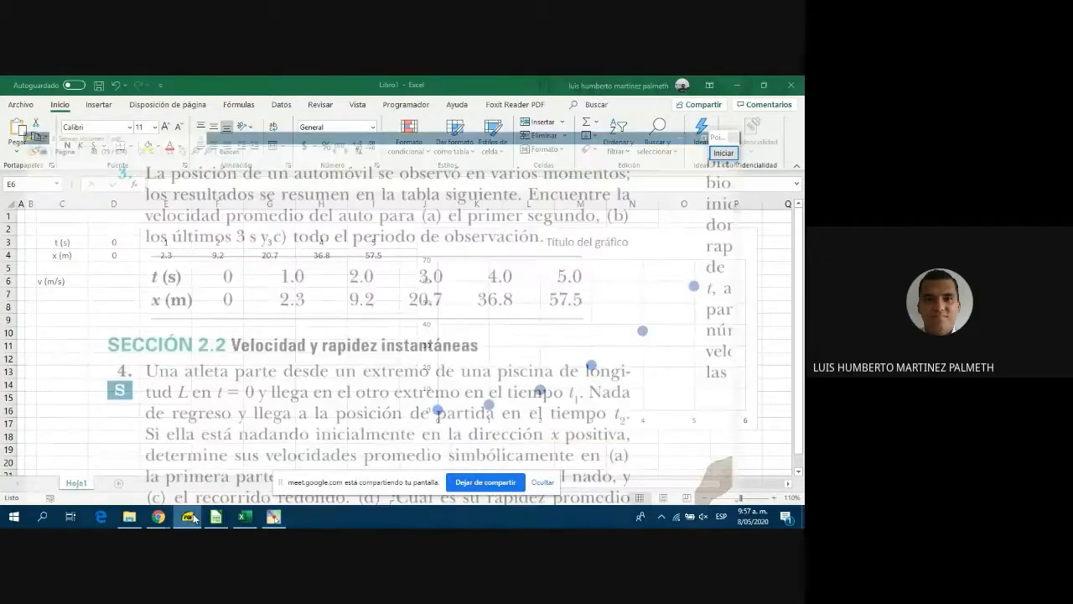
right_click(42, 176)
click(99, 254)
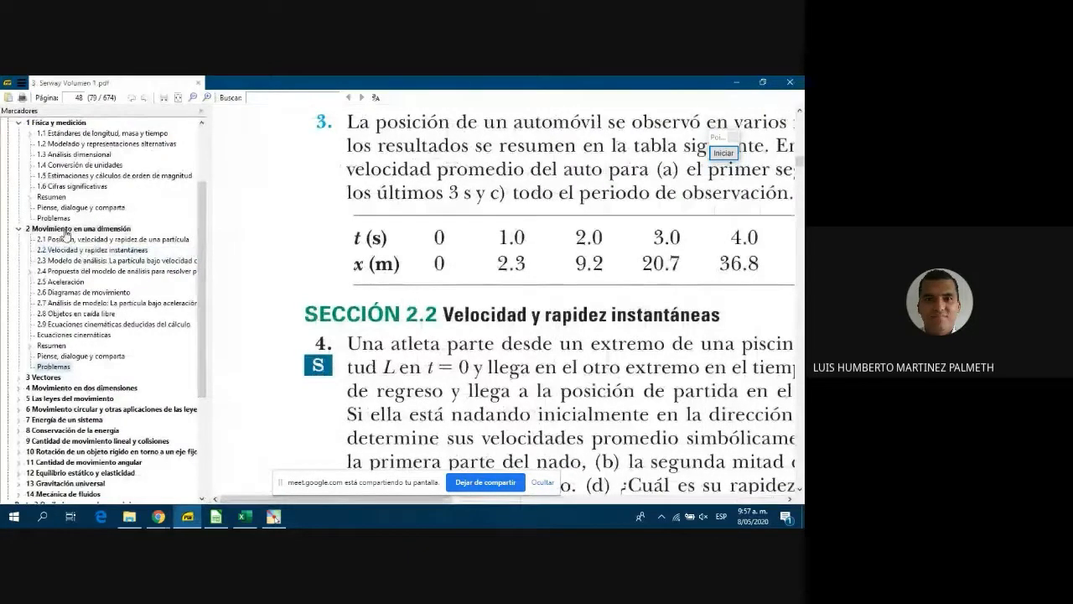
scroll(82, 250, up, 3)
click(87, 343)
scroll(412, 310, down, 3)
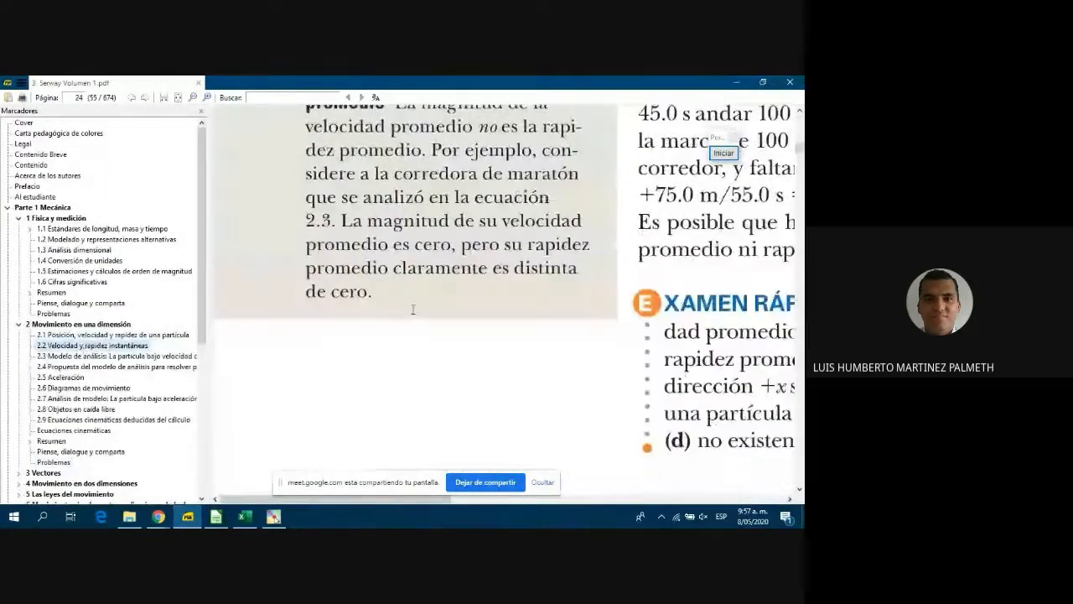
click(201, 112)
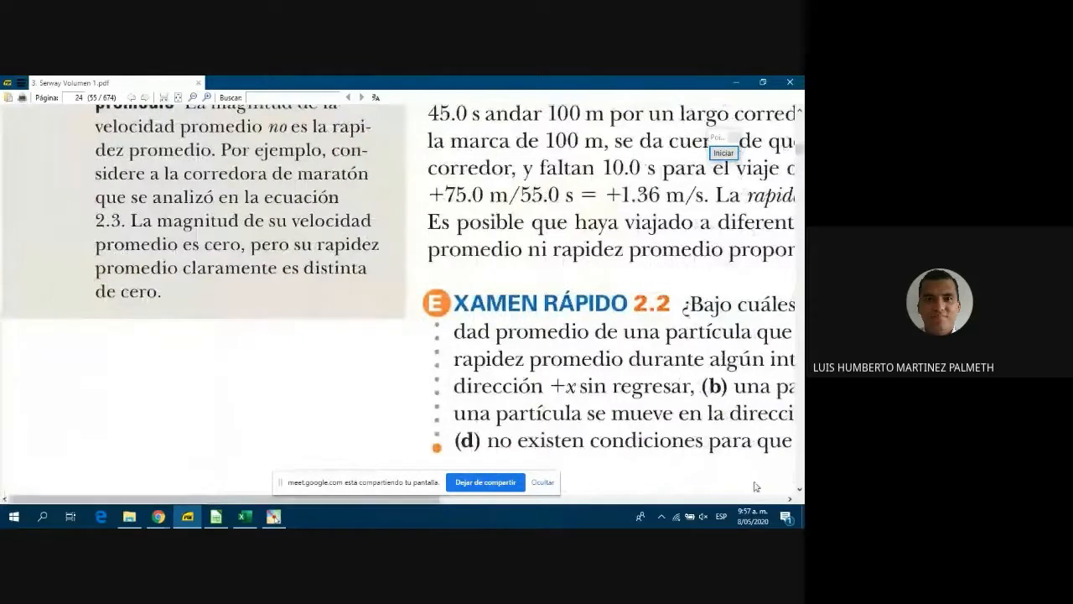
Fit the PDF page to the window width and find the expanded average-velocity formula in the worked solution on page 24.
click(164, 99)
scroll(524, 390, up, 6)
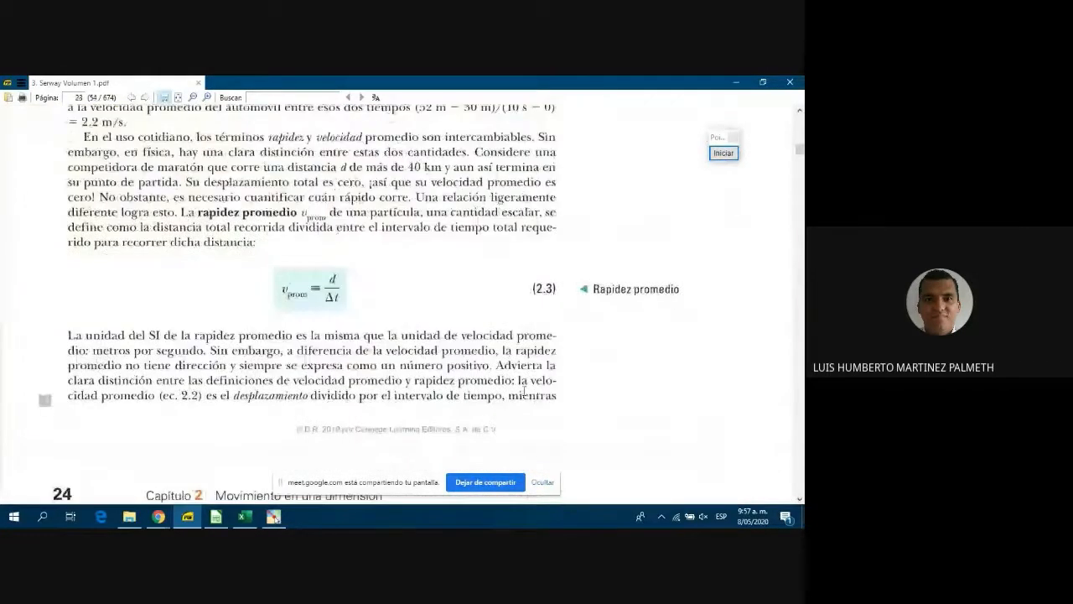
scroll(524, 390, up, 5)
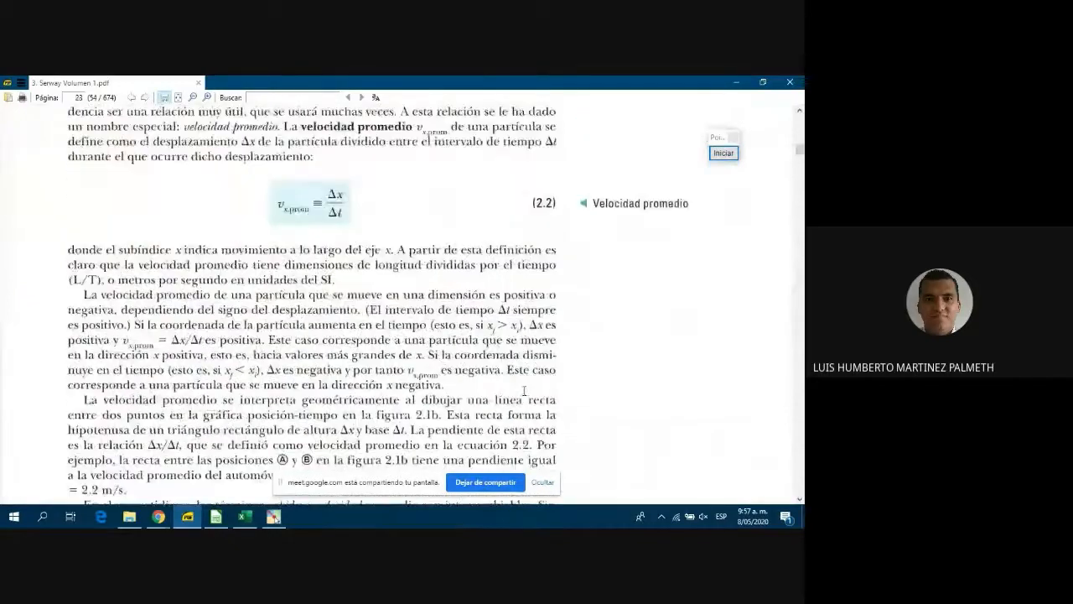
scroll(524, 390, up, 3)
scroll(525, 390, down, 12)
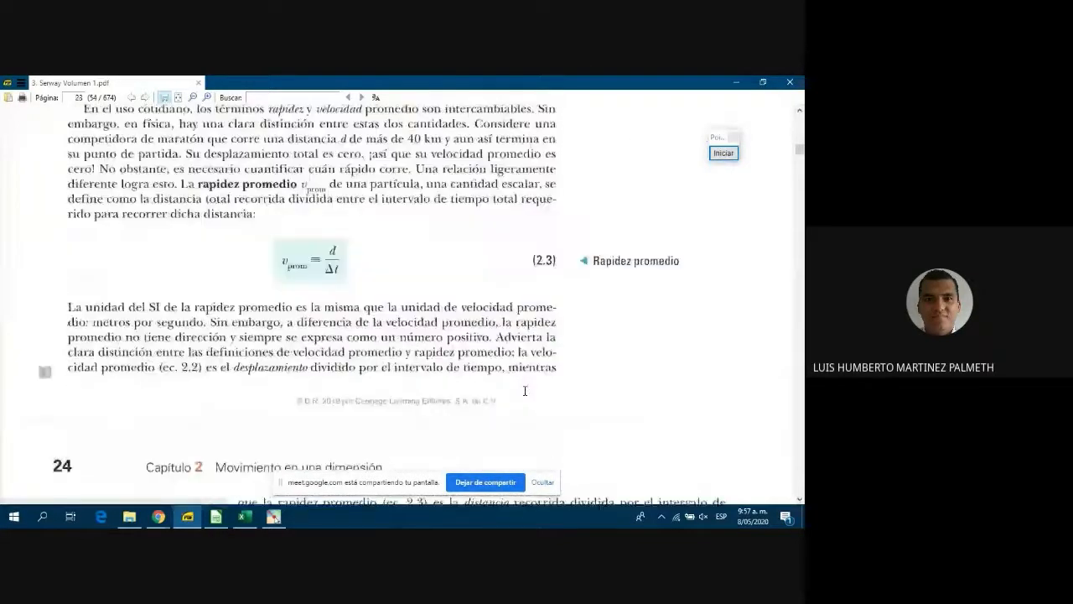
scroll(526, 390, down, 4)
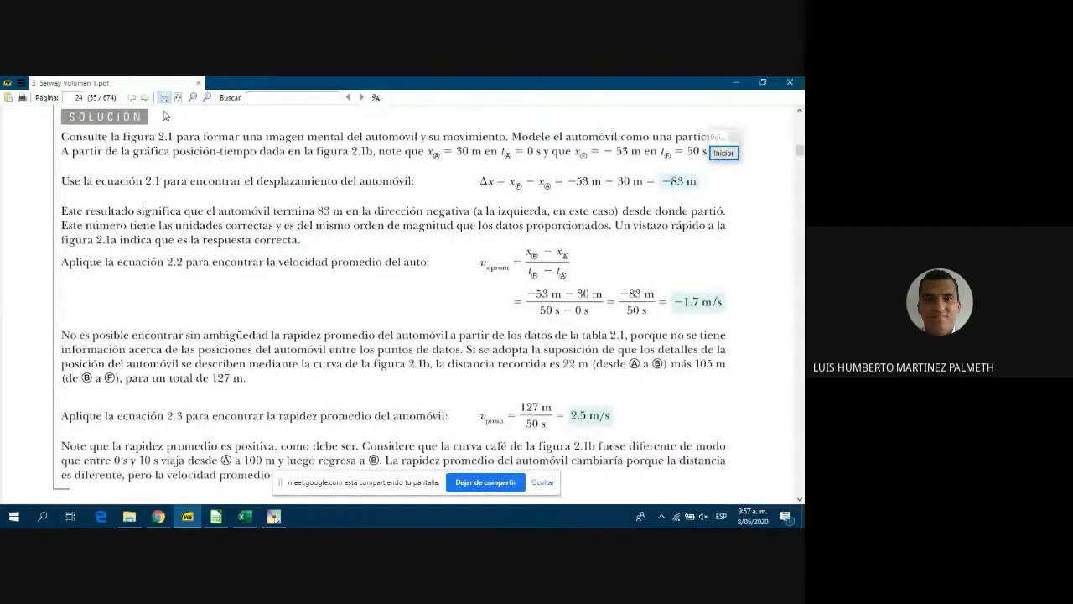
Open Herramienta Recortes, snip the average-velocity formula from the worked solution and copy the snip.
click(42, 516)
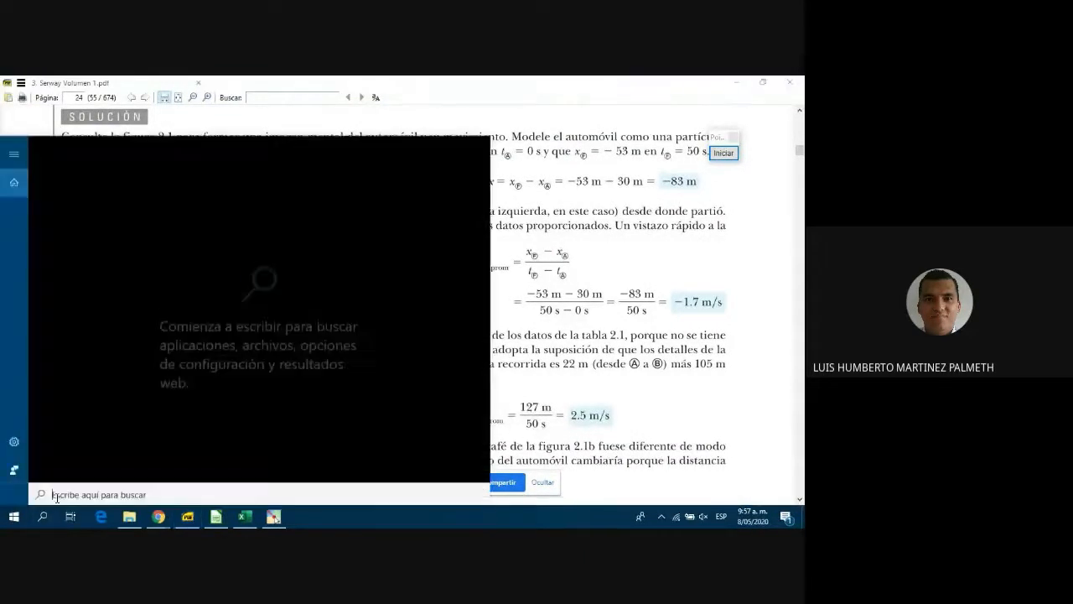
text(recortes)
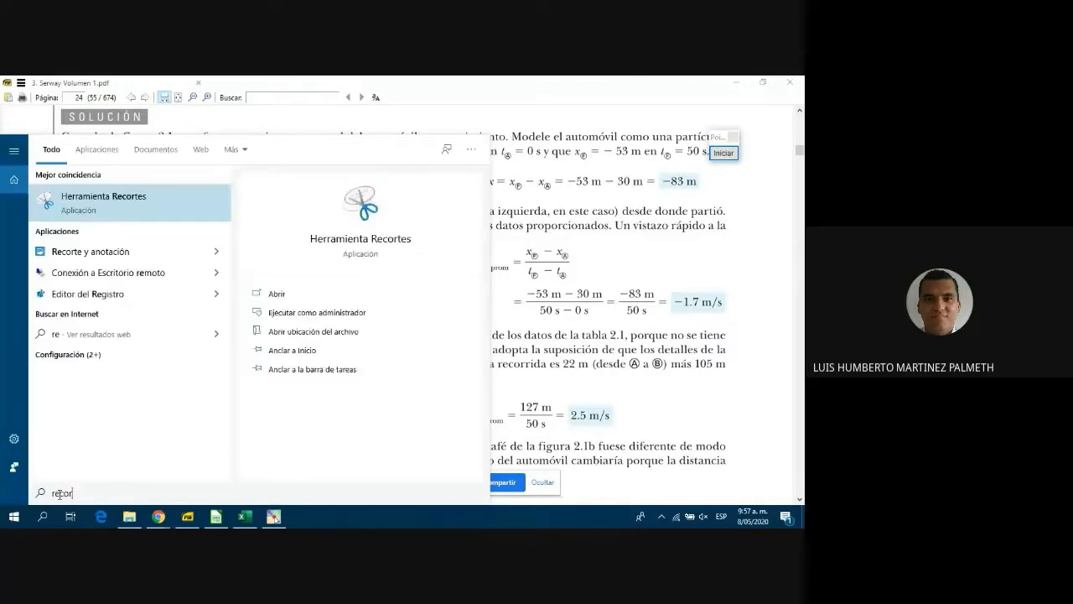
click(125, 195)
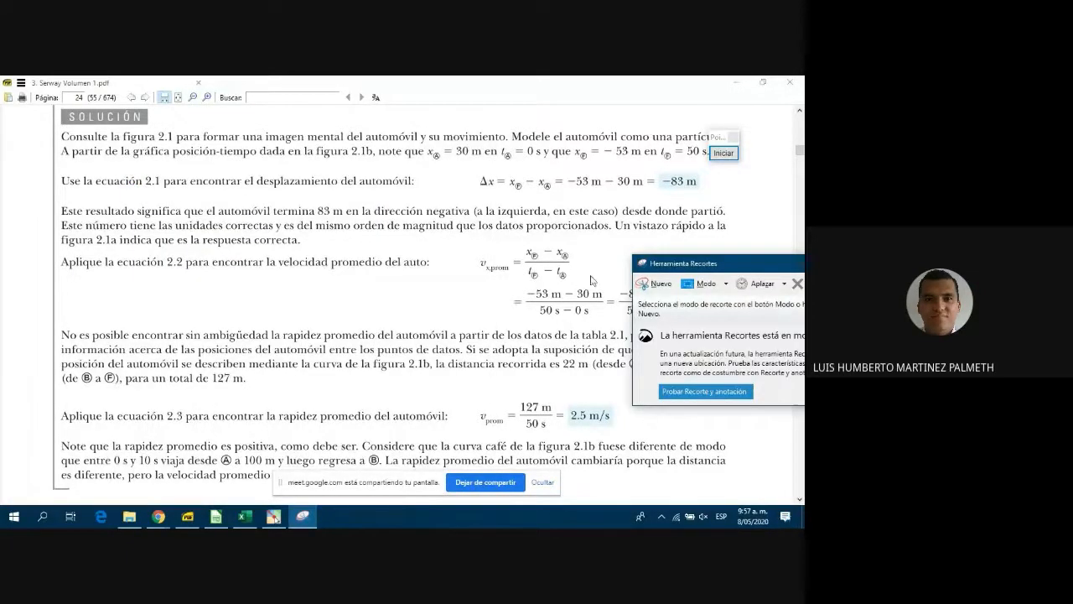
click(660, 284)
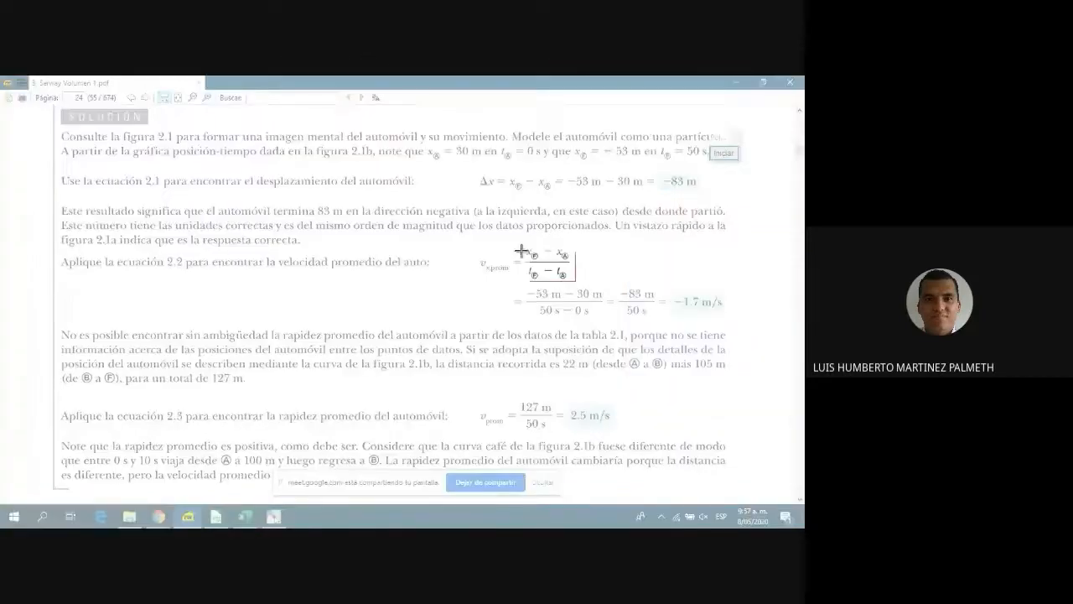
drag(499, 260, 585, 284)
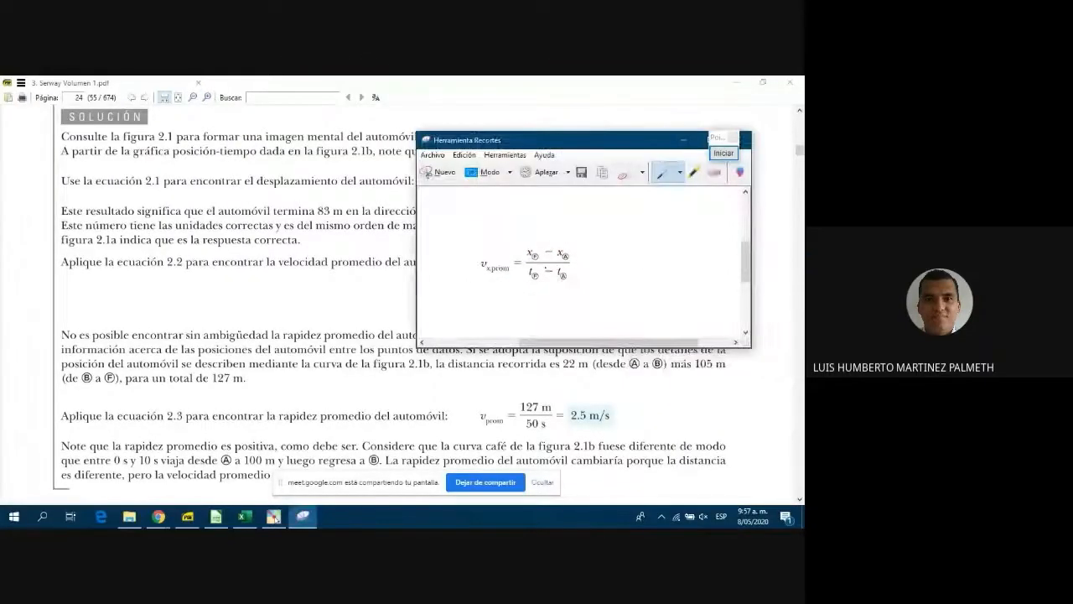
right_click(546, 268)
click(579, 289)
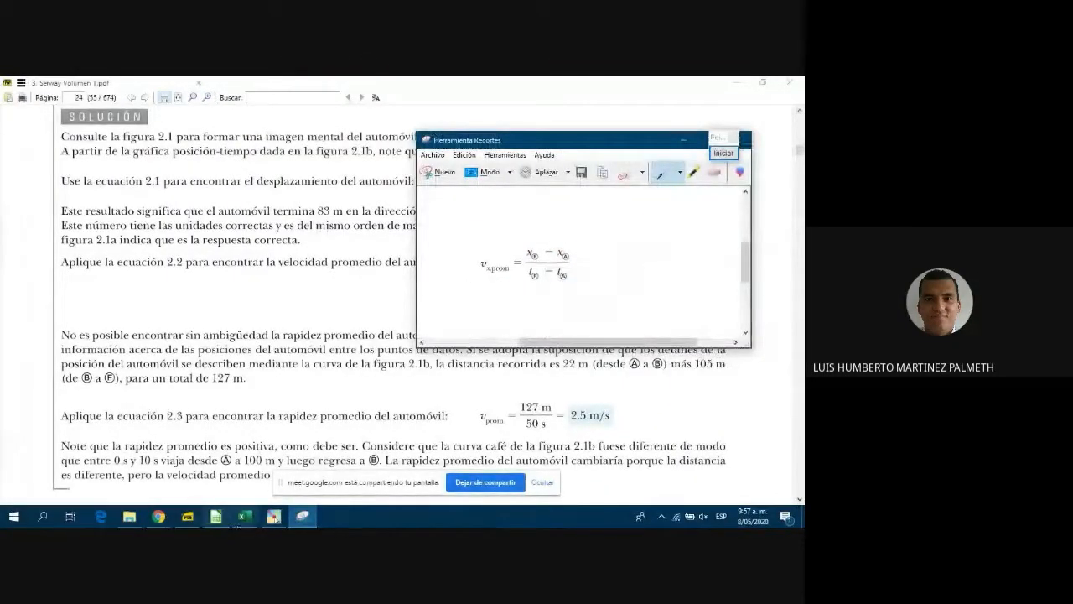
Paste the formula image into the Excel sheet and place it below the table over about D10:F13.
click(244, 516)
right_click(211, 336)
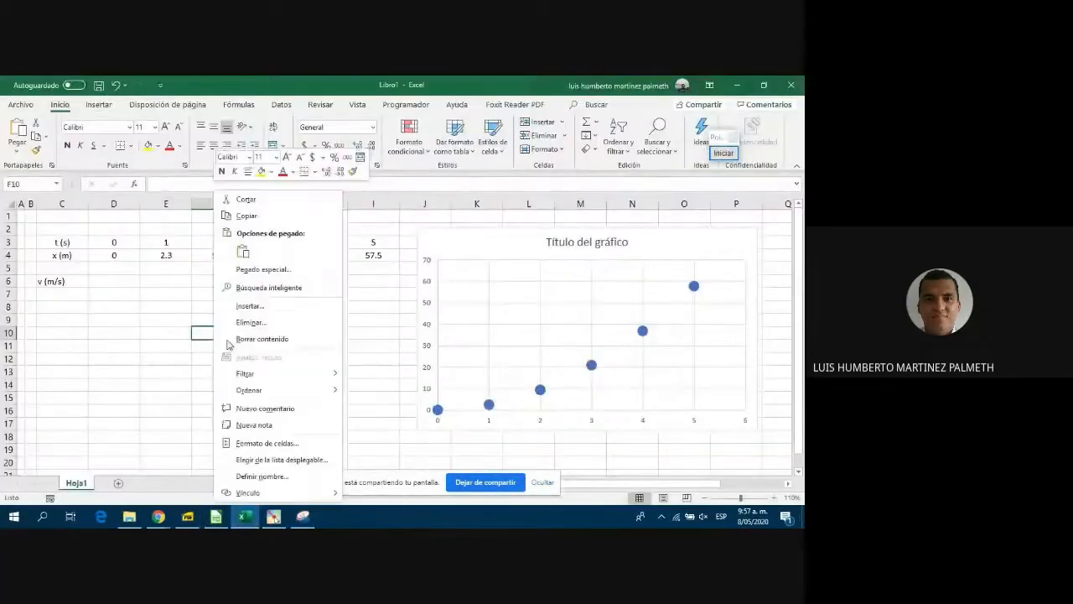
click(243, 252)
drag(264, 343, 171, 350)
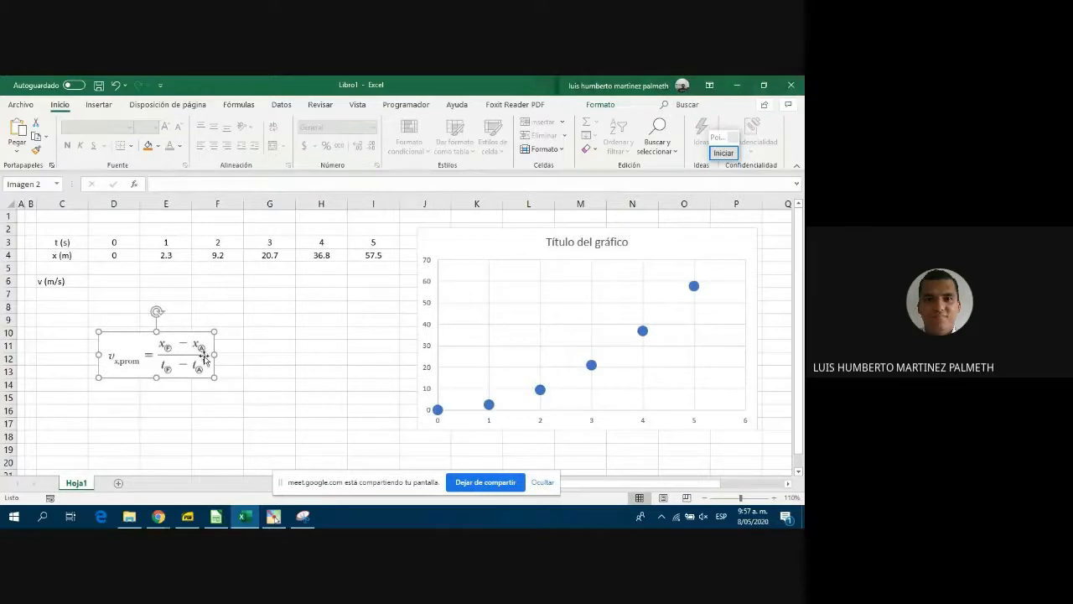
click(164, 282)
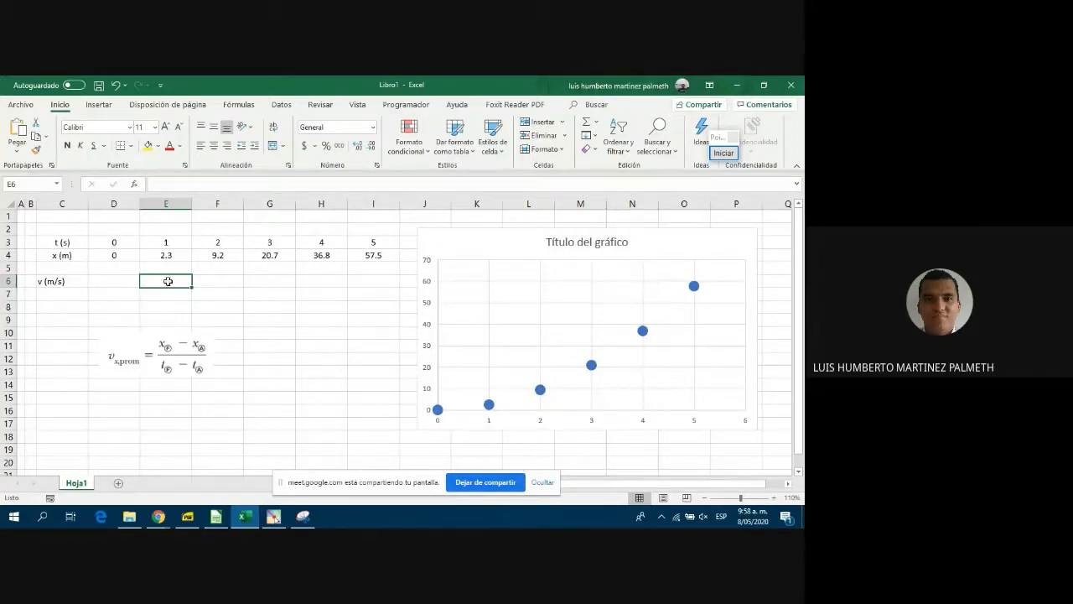
text(=)
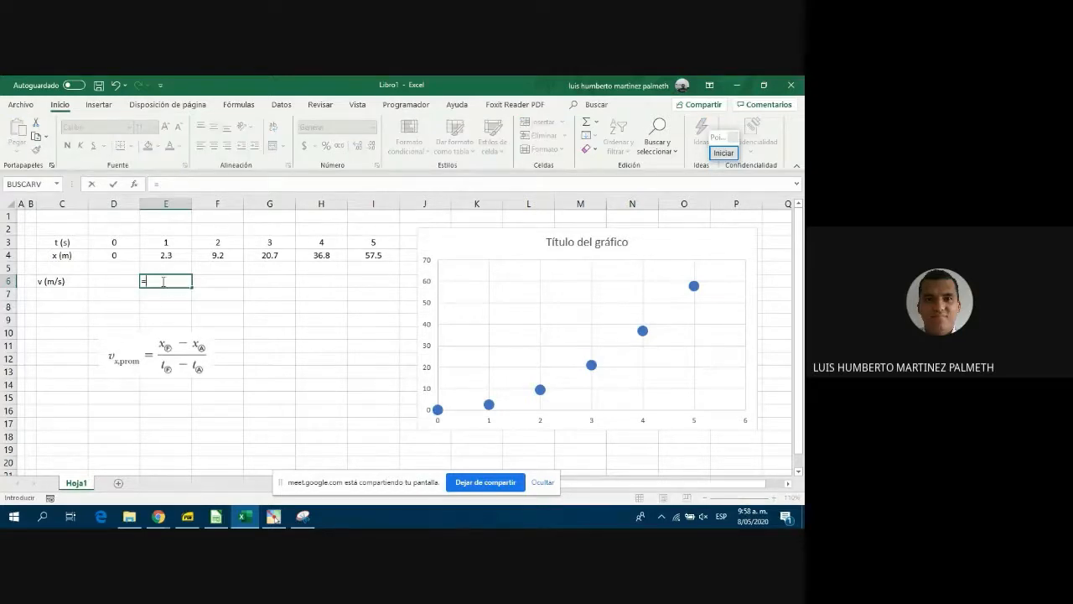
click(52, 281)
key(Escape)
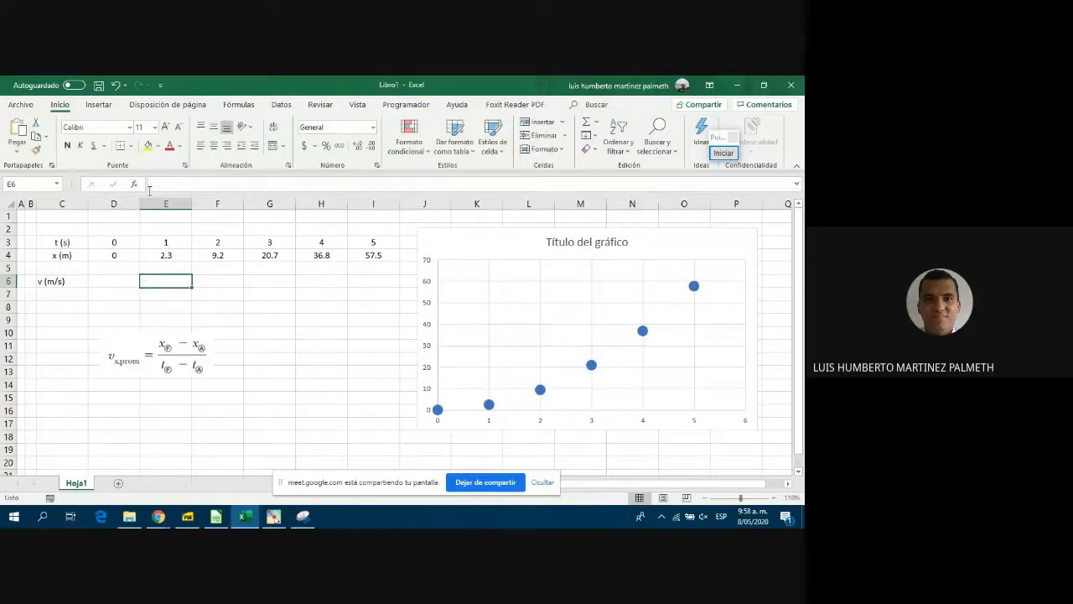
Change the label in C6 to "v (m/s) promedio" and widen column C to fit it.
click(69, 276)
click(201, 184)
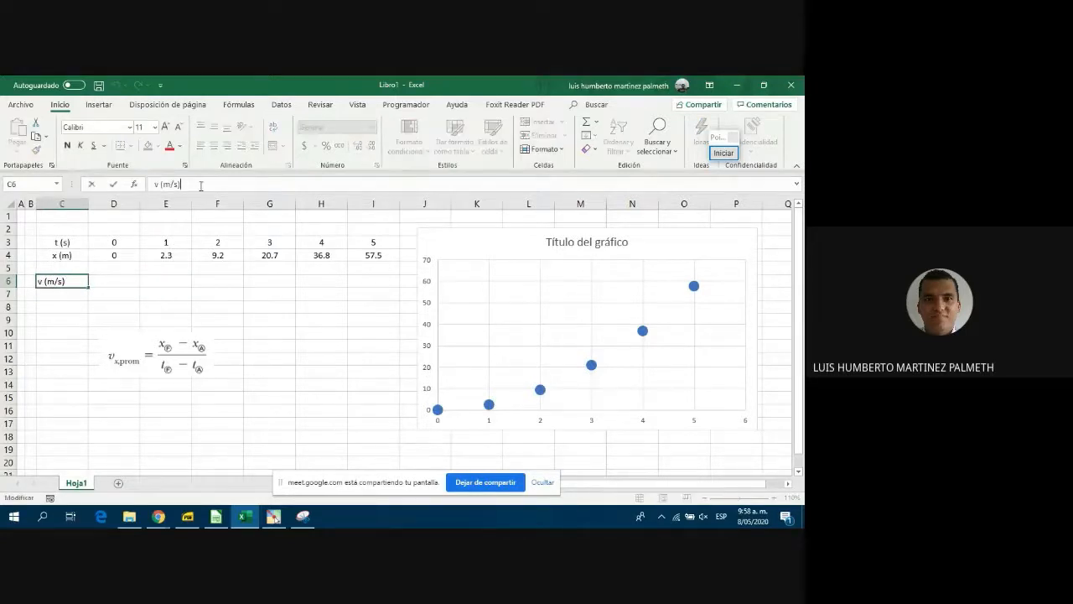
text(promedio)
key(Return)
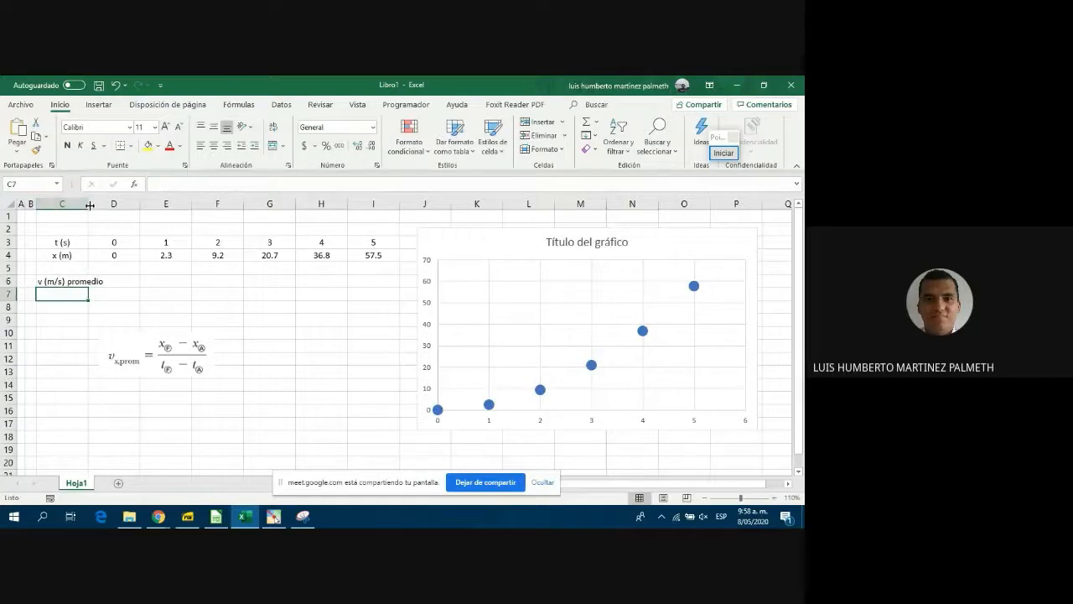
drag(90, 205, 113, 205)
Calculate the first second's average velocity in E6 with =(E4-D4)/(E3-D3) and centre the cell.
click(188, 281)
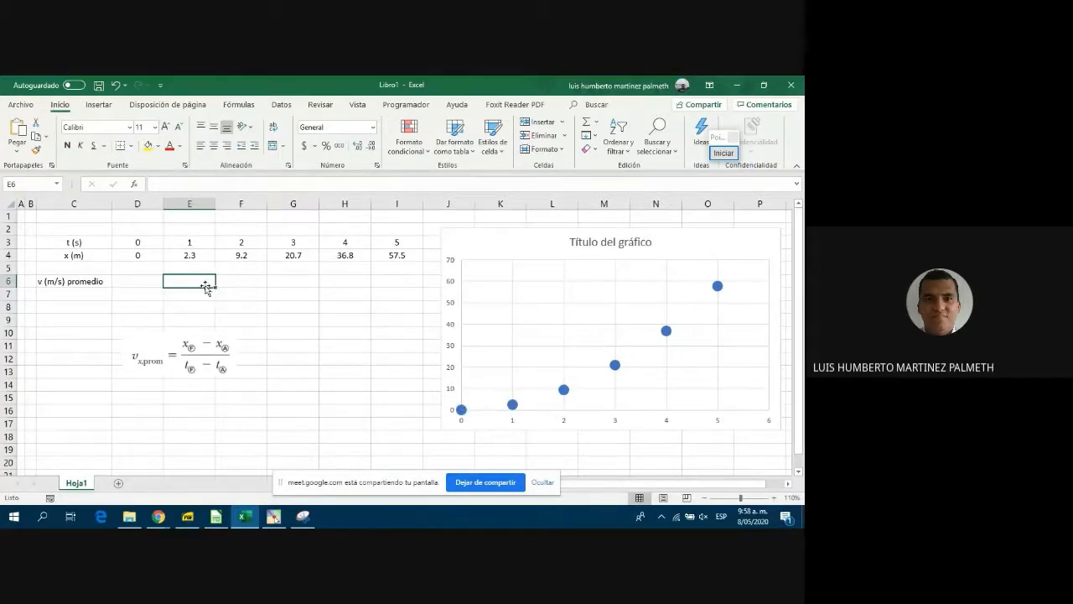
text(=)
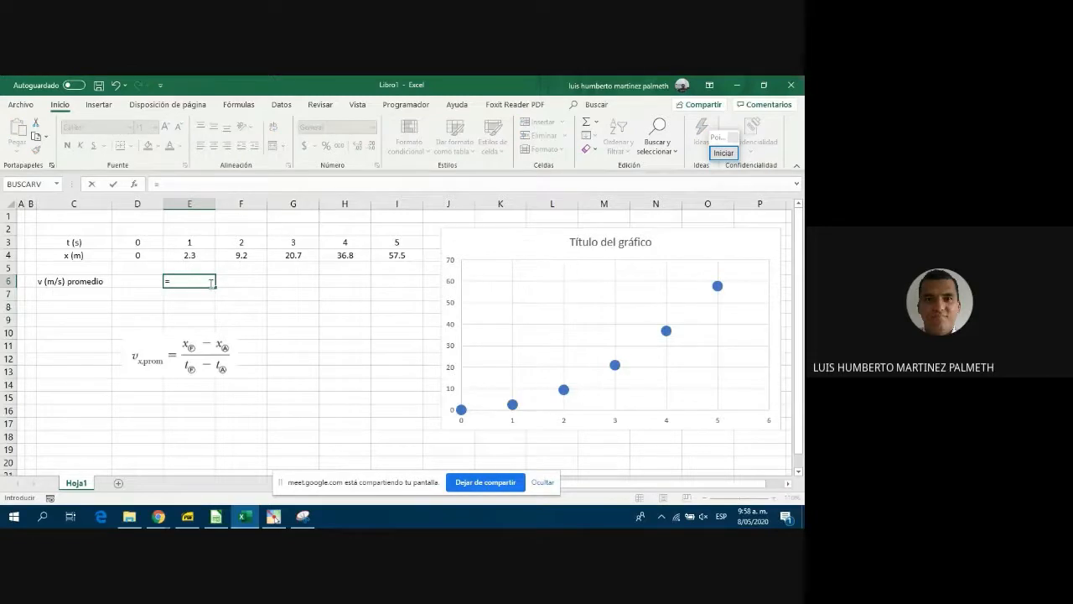
click(195, 255)
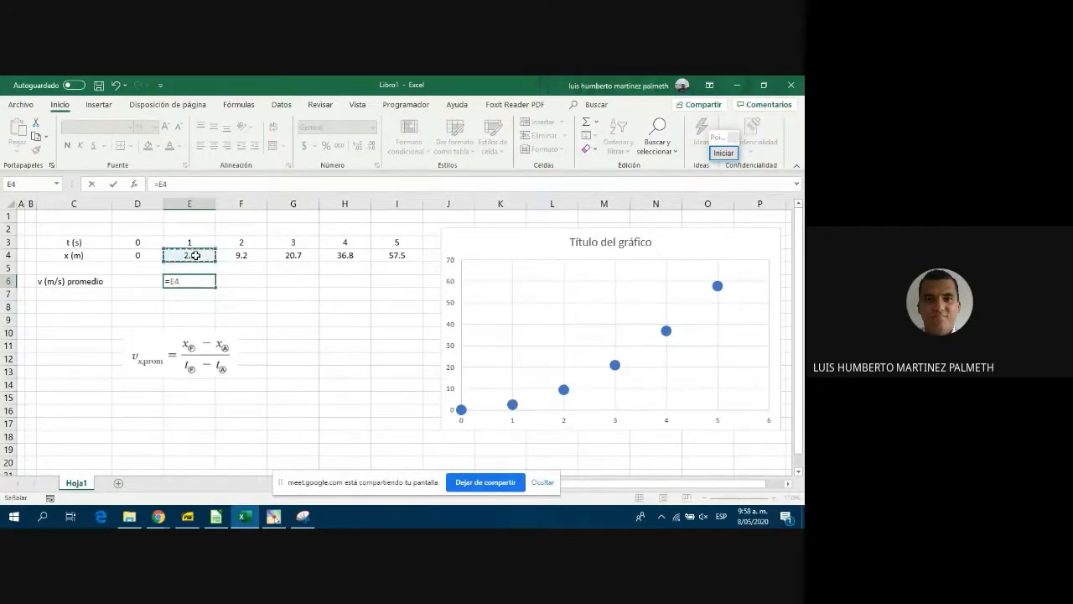
text(-)
click(140, 254)
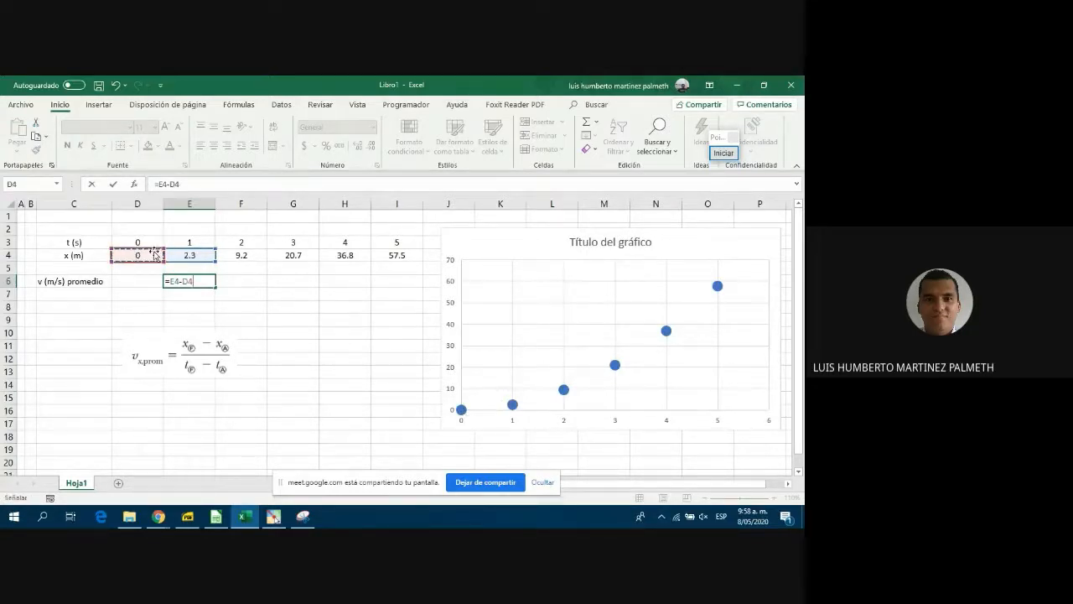
click(158, 183)
text(()
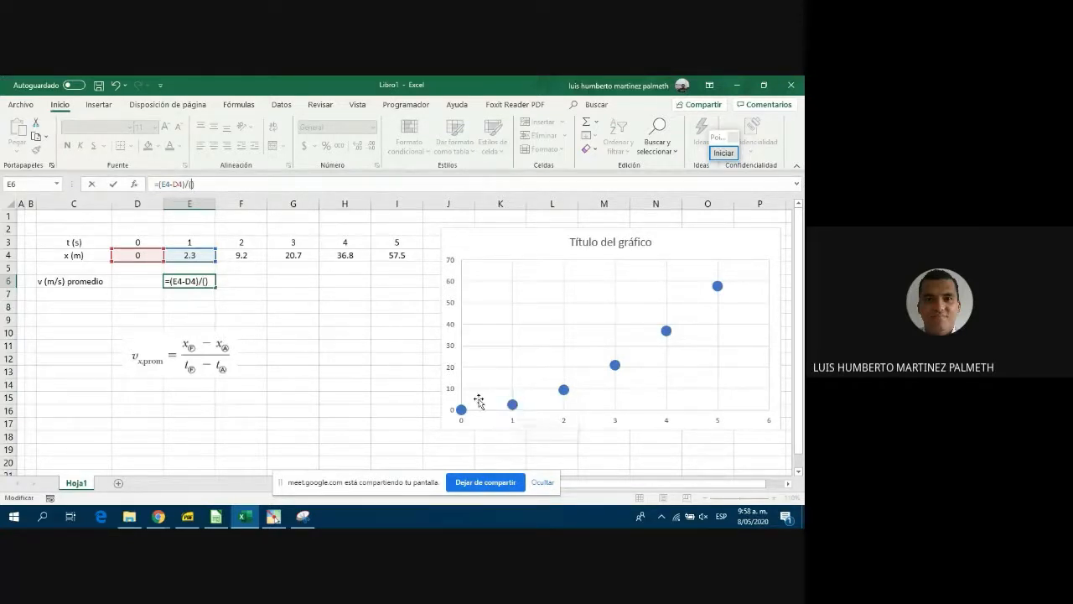
click(188, 242)
text(-)
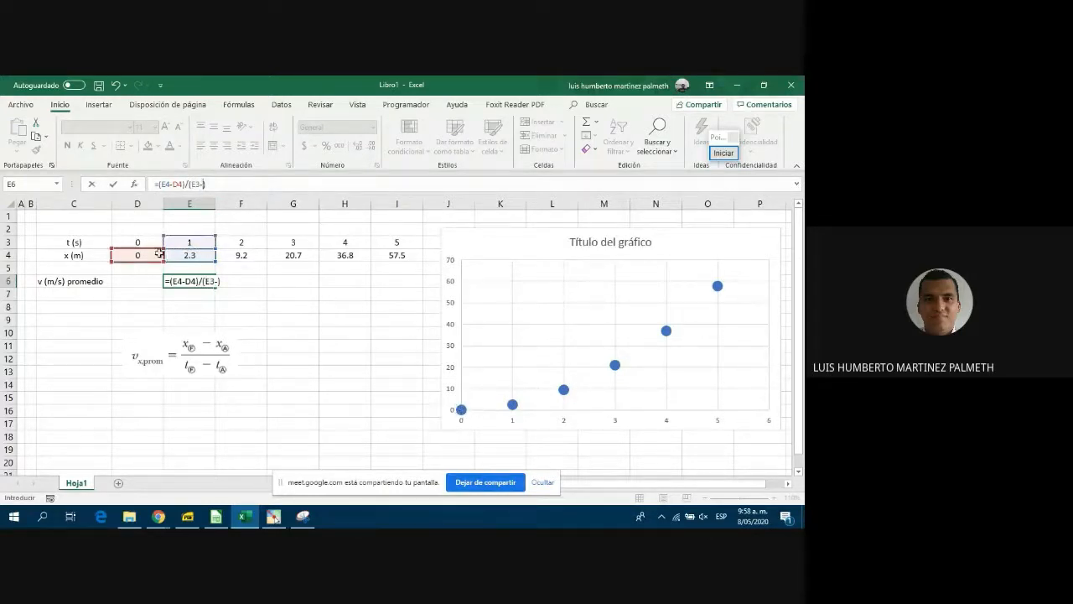
click(153, 243)
key(Return)
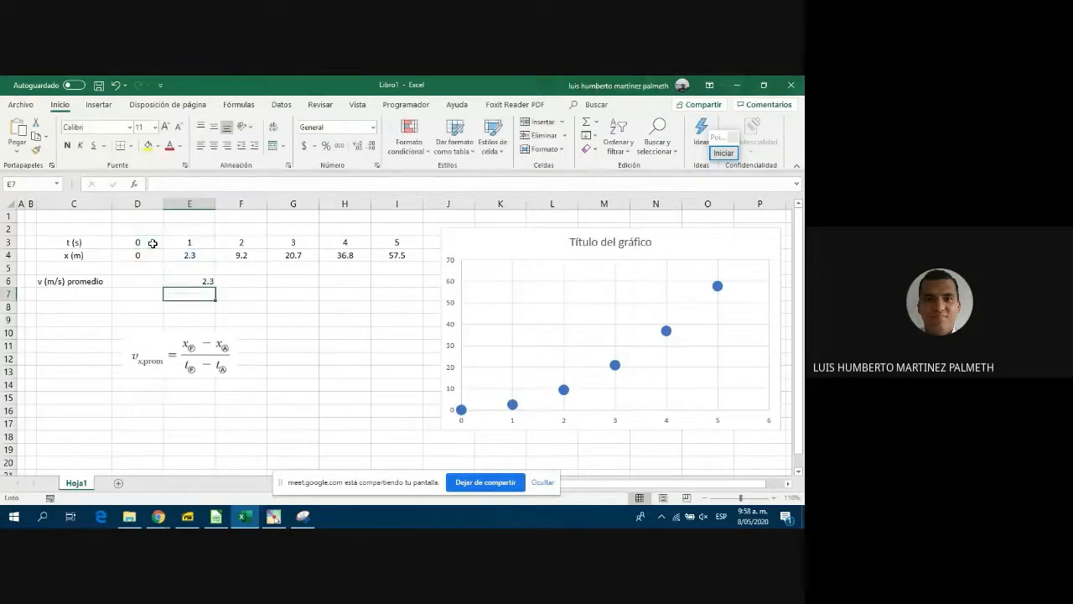
click(194, 281)
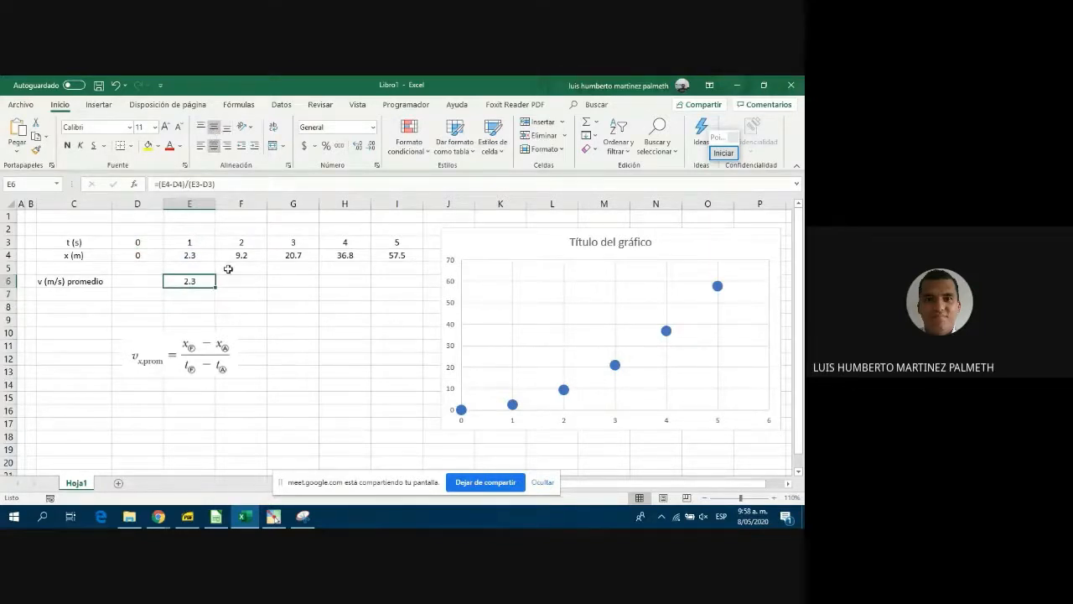
Copy the E6 formula into F6 and change it to =(F4-D4)/(F3-D3) for the average velocity from 0 to 2 s.
click(239, 303)
click(209, 283)
mouse_move(466, 419)
mouse_move(564, 391)
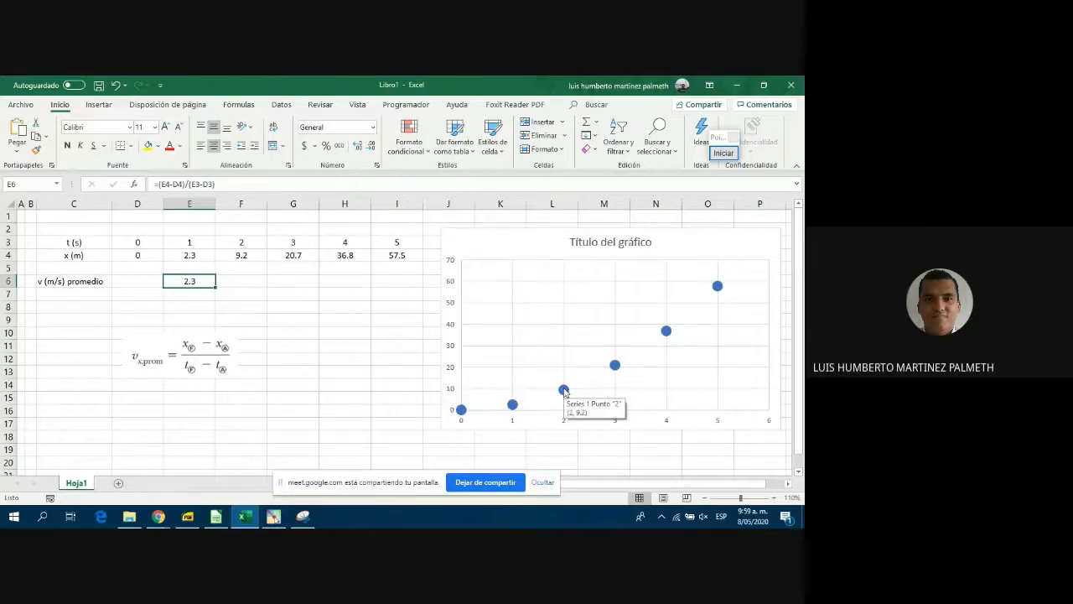
mouse_move(464, 417)
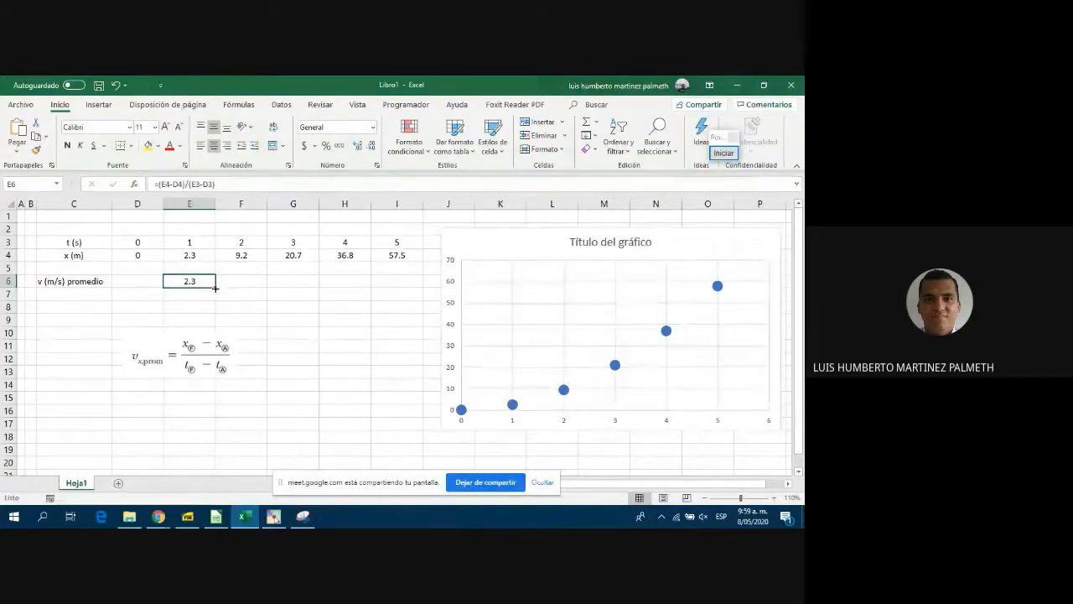
drag(216, 288, 245, 282)
double_click(245, 278)
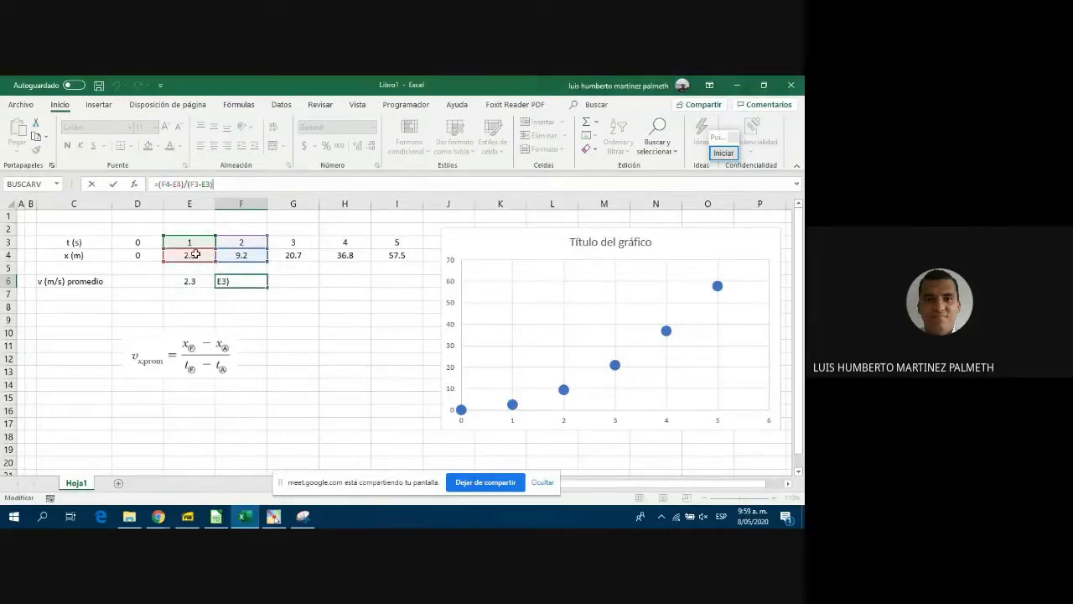
click(185, 184)
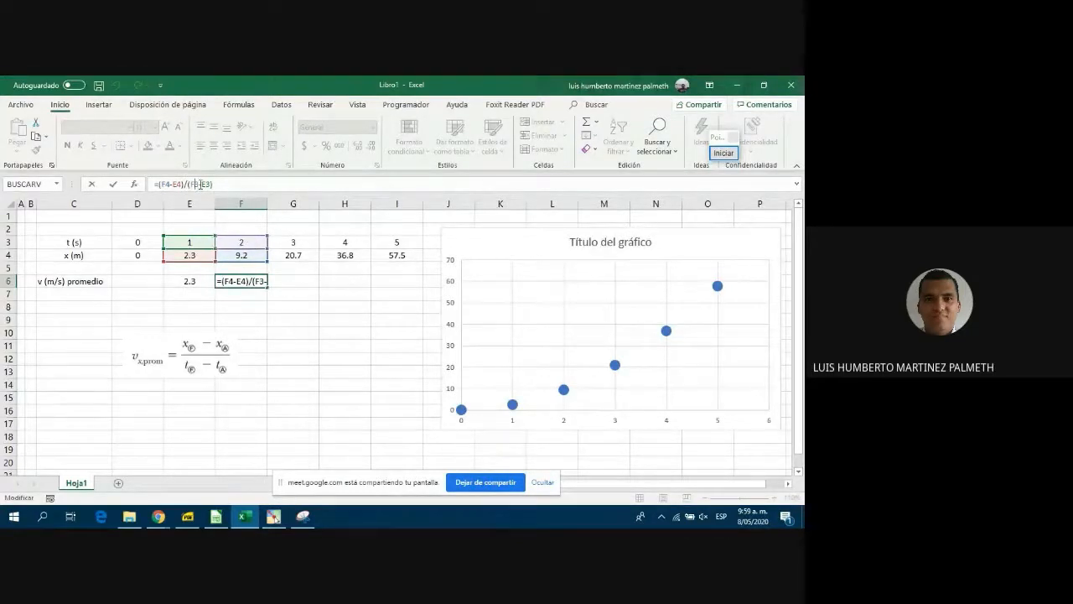
click(216, 183)
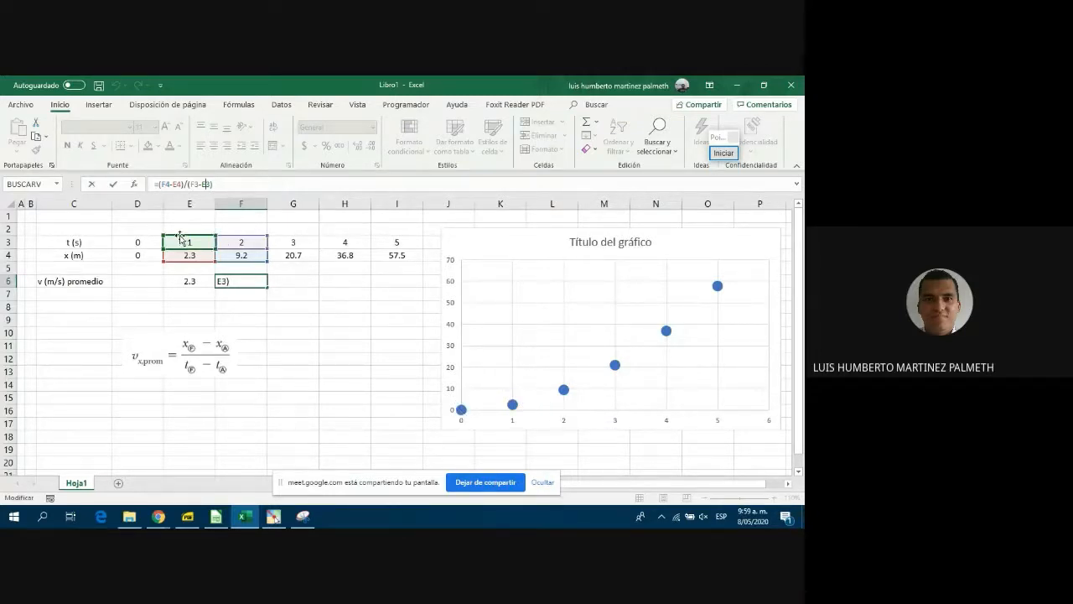
drag(178, 236, 153, 254)
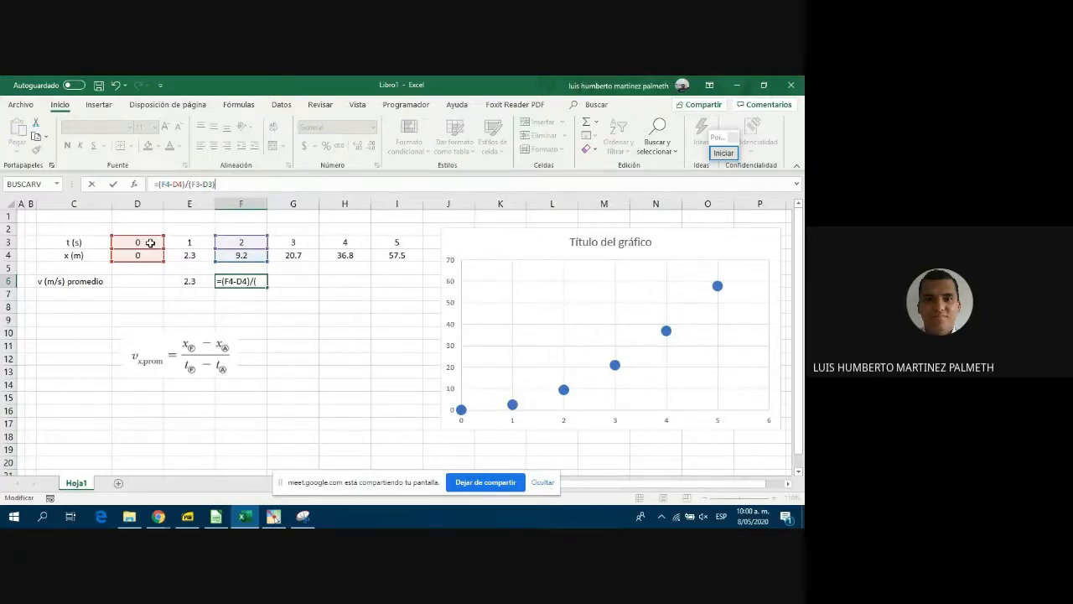
click(255, 188)
key(Return)
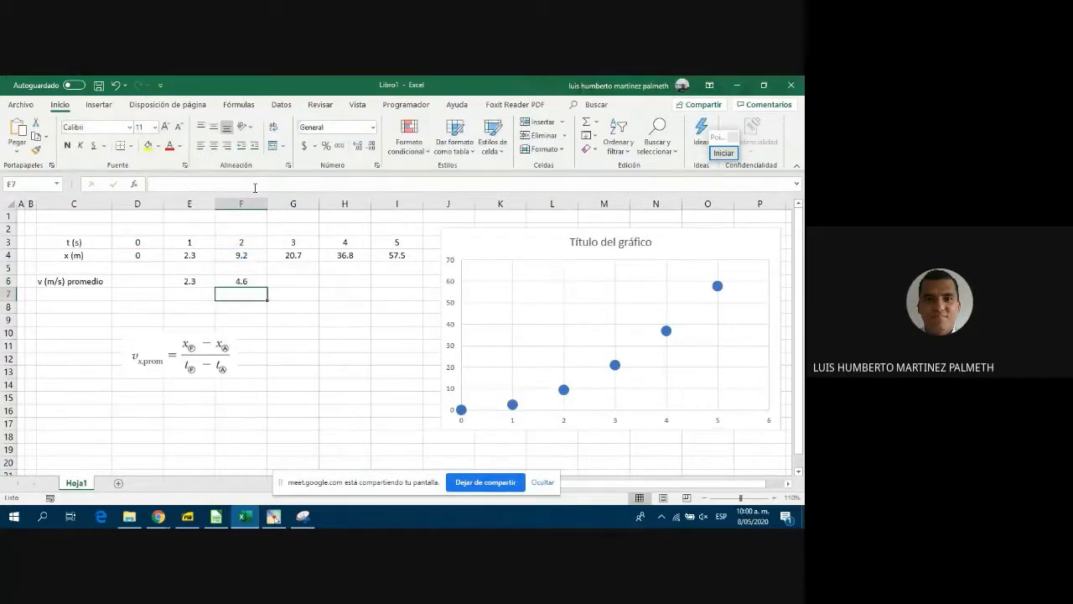
key(Up)
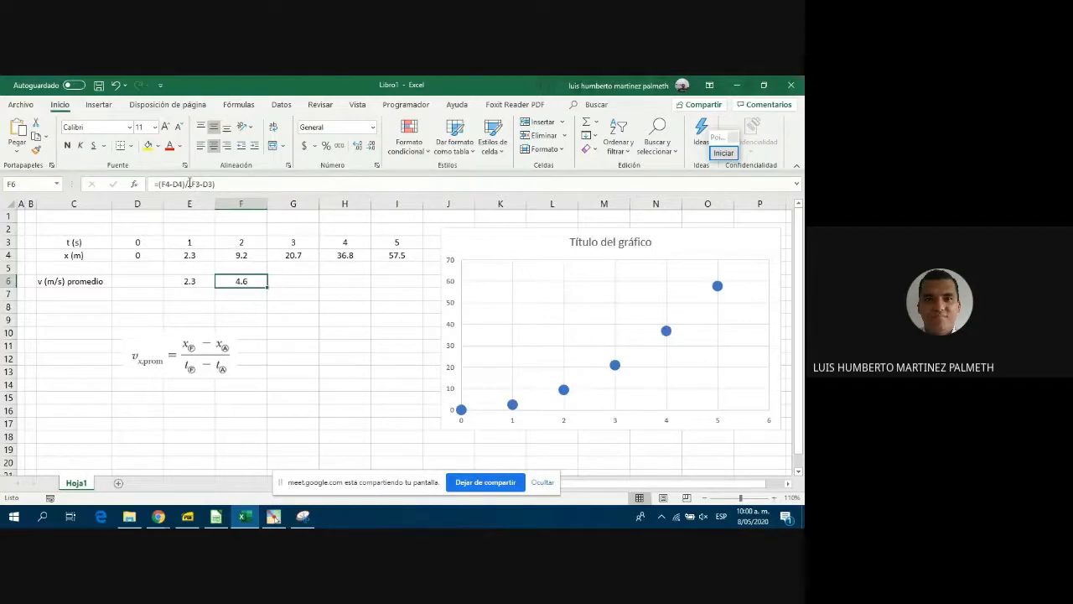
Copy the F6 formula into G6 and change it to =(G4-D4)/(G3-D3) for the average velocity from 0 to 3 s.
click(302, 282)
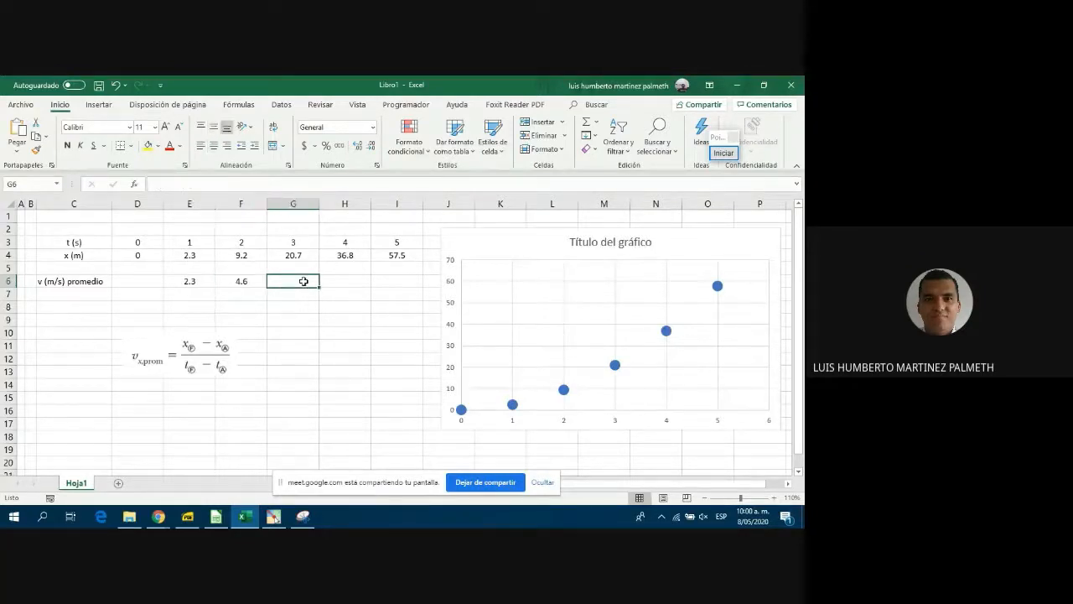
click(231, 281)
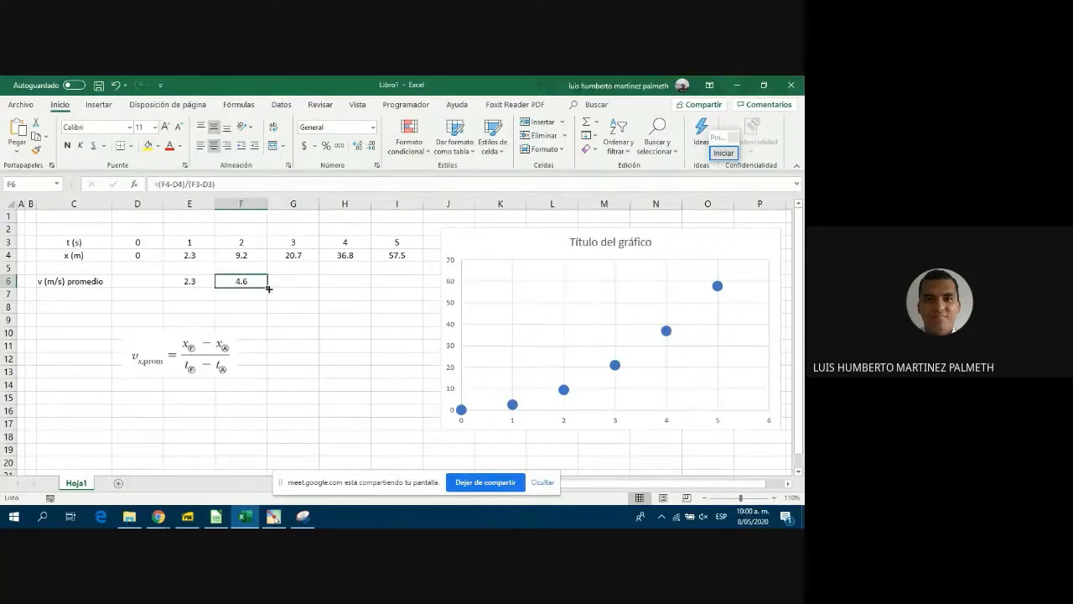
drag(267, 288, 306, 285)
click(293, 282)
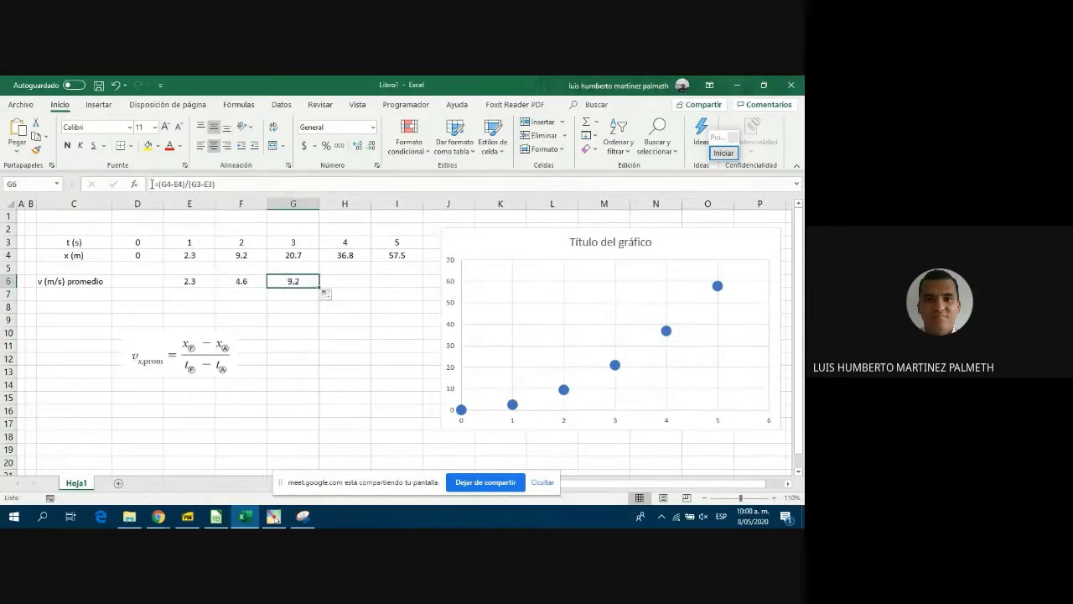
click(174, 182)
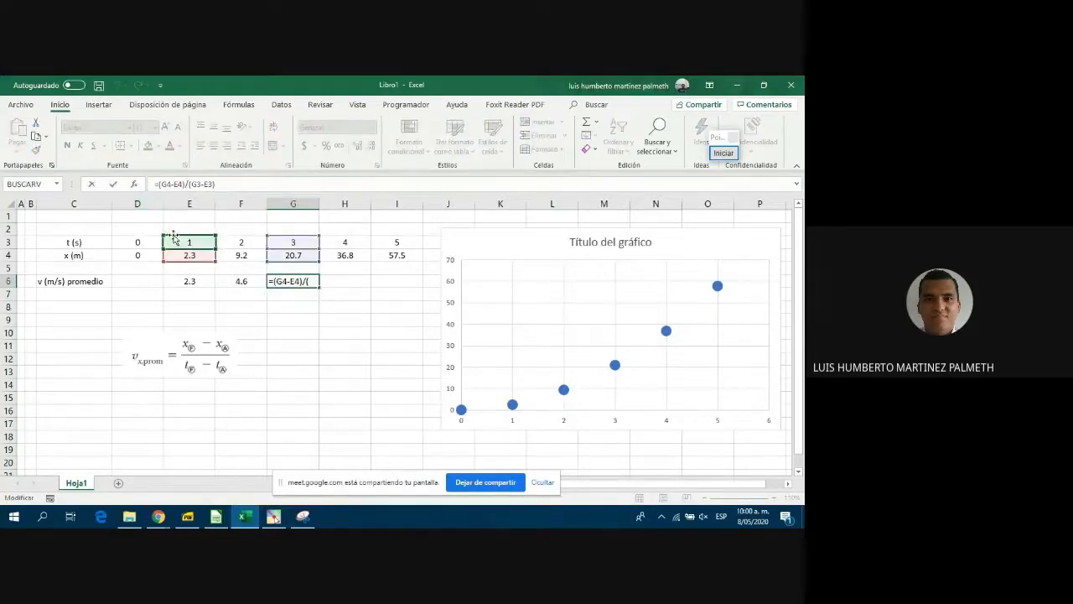
drag(173, 238, 115, 255)
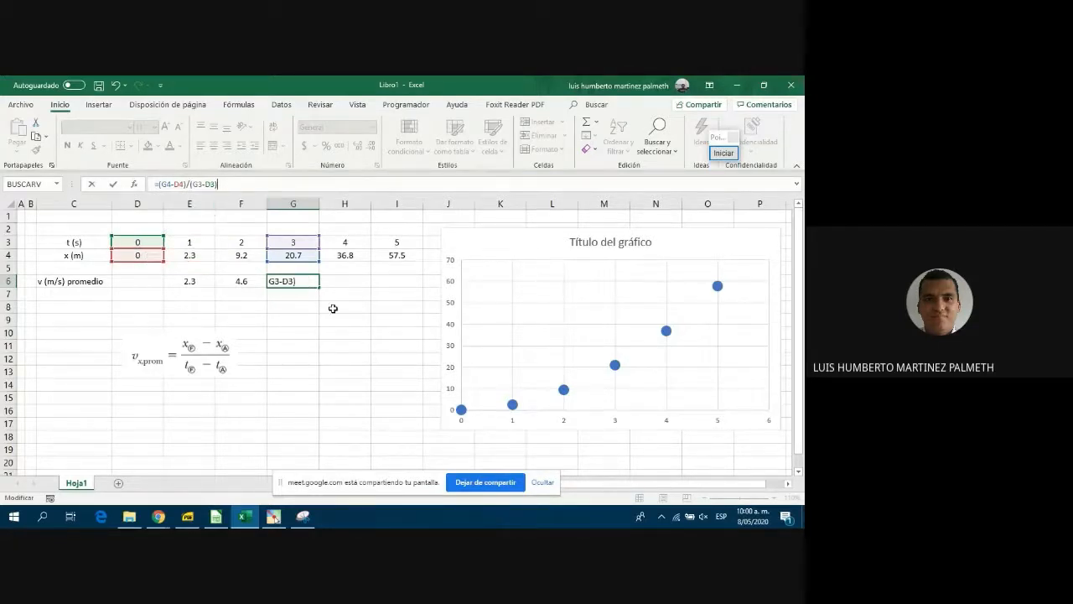
key(Return)
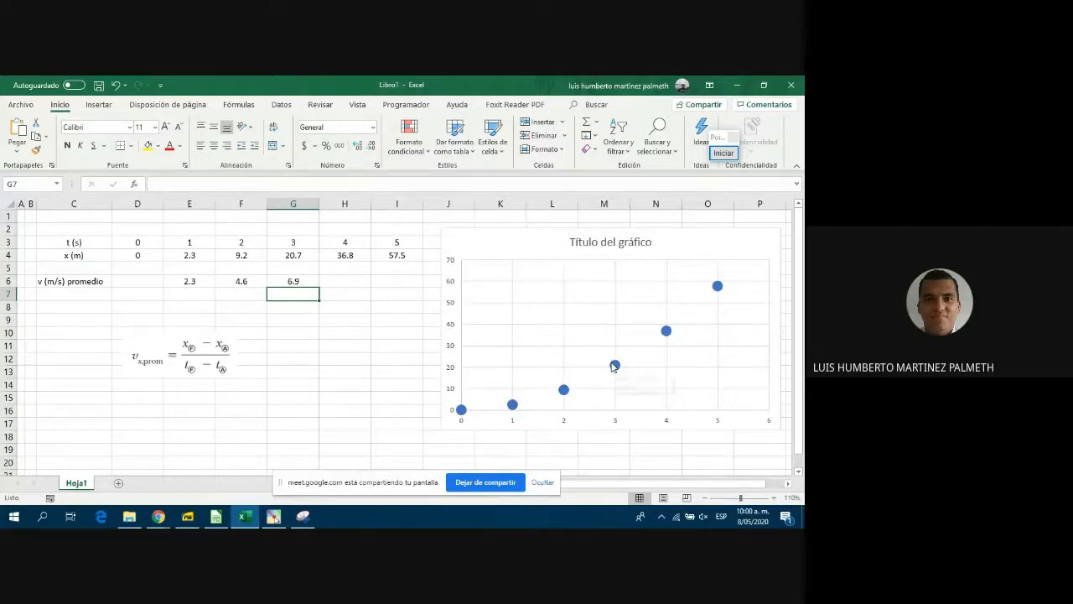
Examine which cells the average-velocity formula in G6 refers to and compare with E6.
click(274, 281)
click(219, 184)
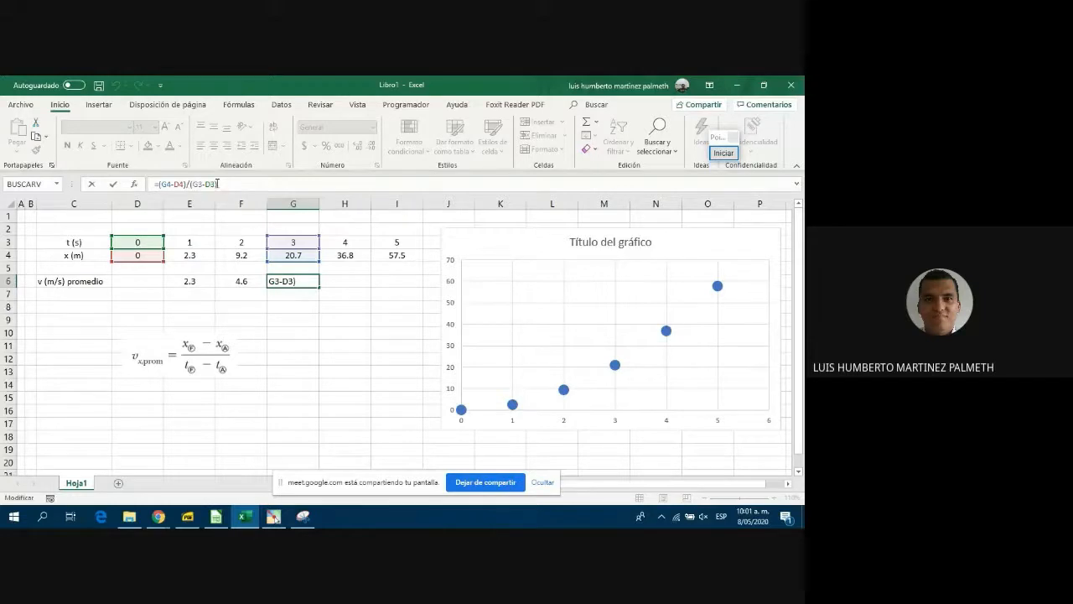
key(Return)
click(299, 283)
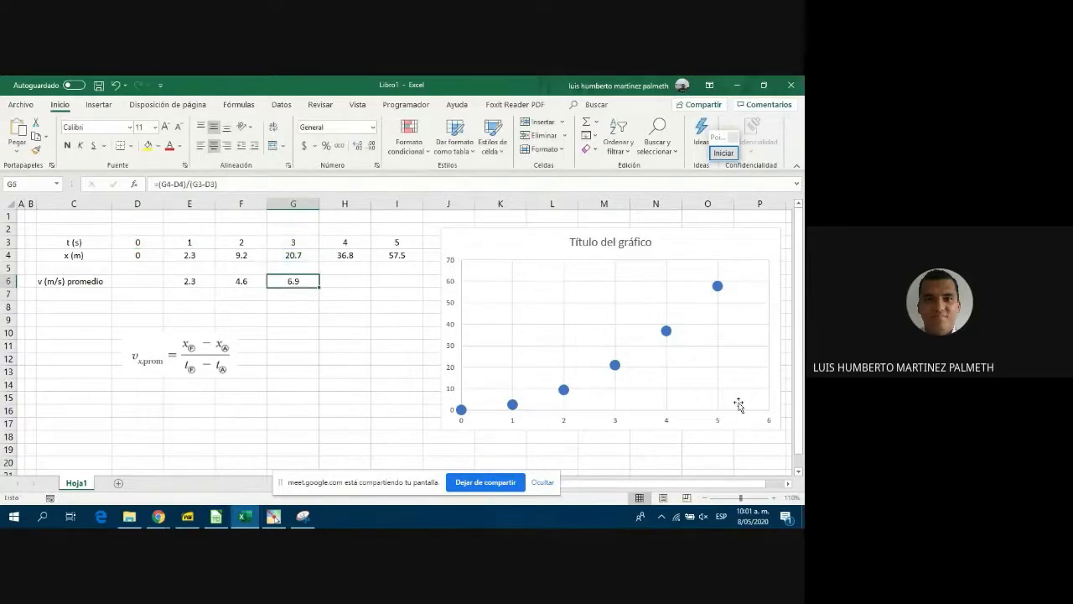
click(187, 280)
click(313, 281)
click(163, 184)
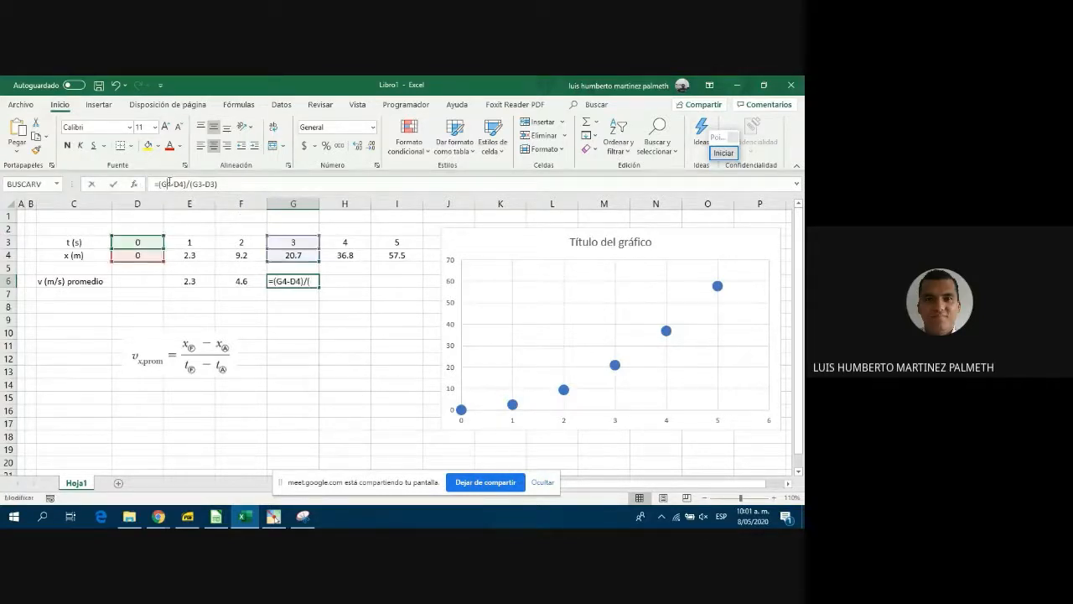
key(Return)
Try filling the G6 formula with its relative references across H6:I6 and check the references in H6.
click(307, 285)
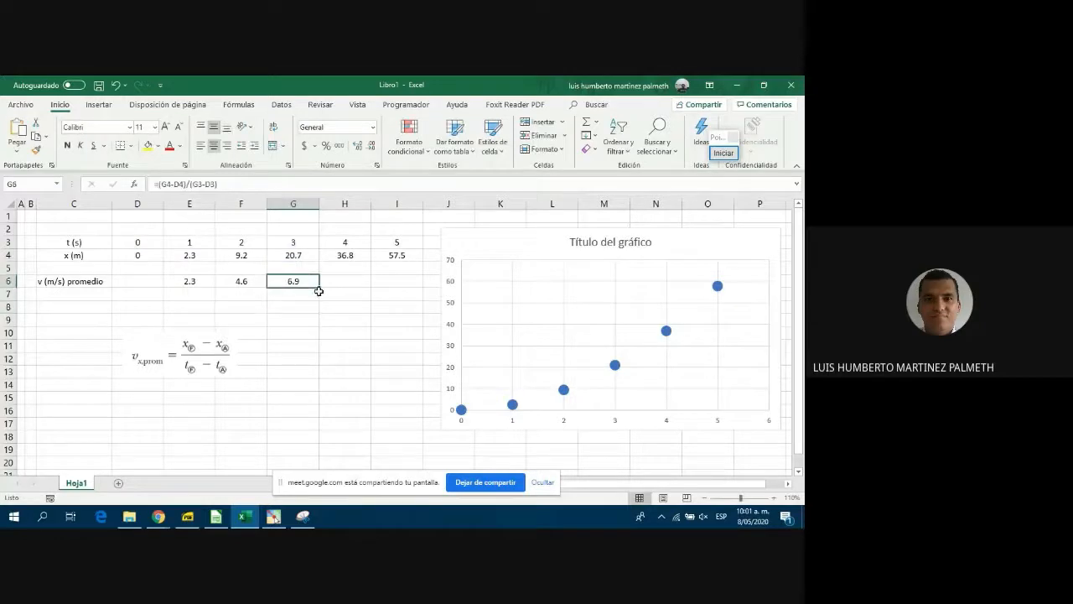
drag(319, 288, 391, 285)
click(356, 283)
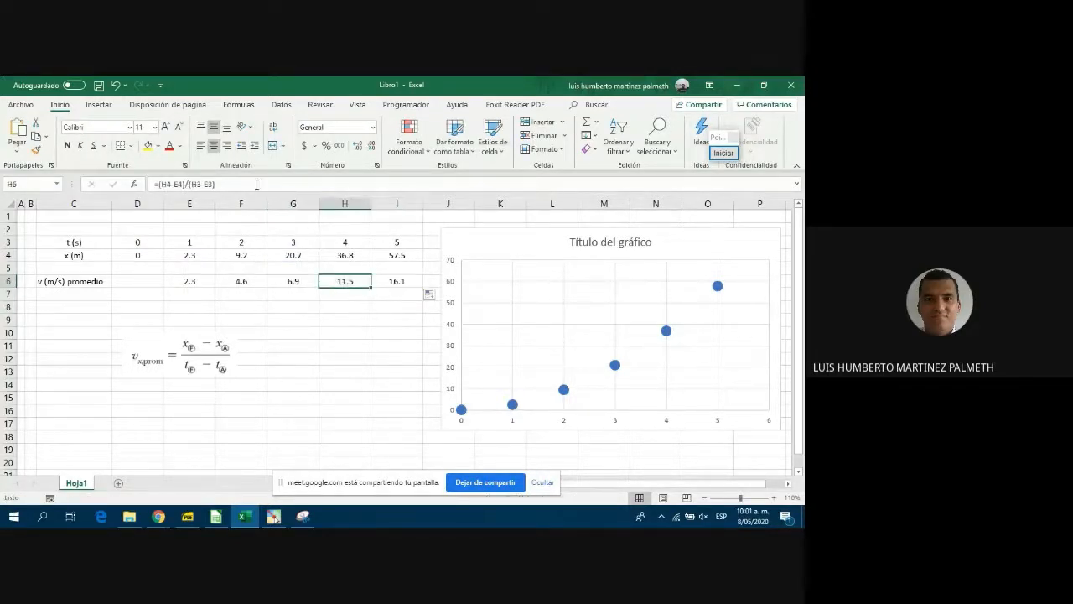
key(F2)
click(309, 347)
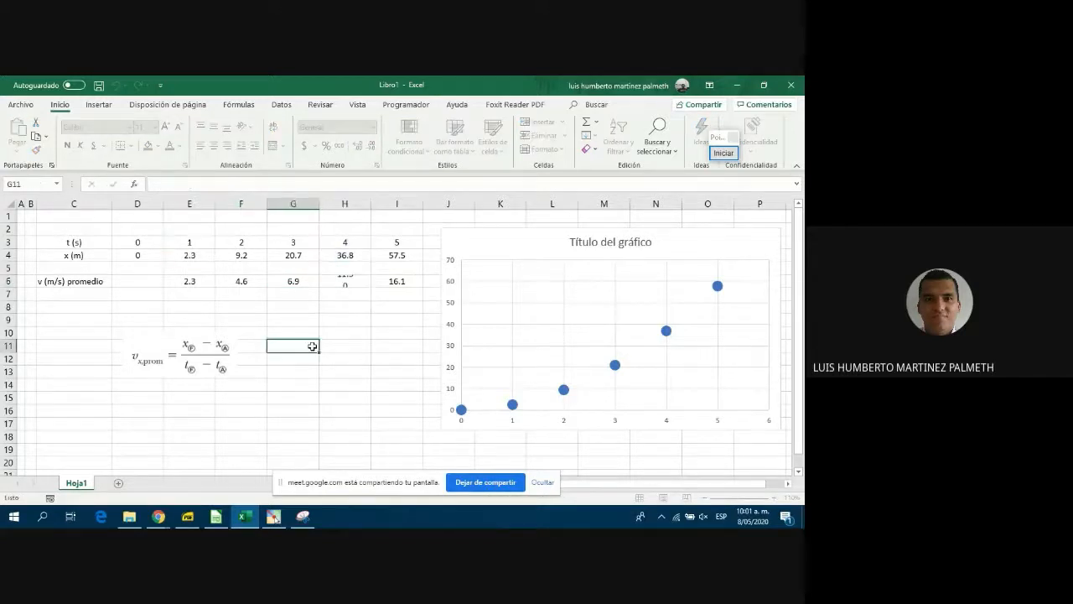
Make the initial-point references in G6 absolute so the formula reads =(G4-$D$4)/(G3-$D$3).
click(299, 285)
key(F2)
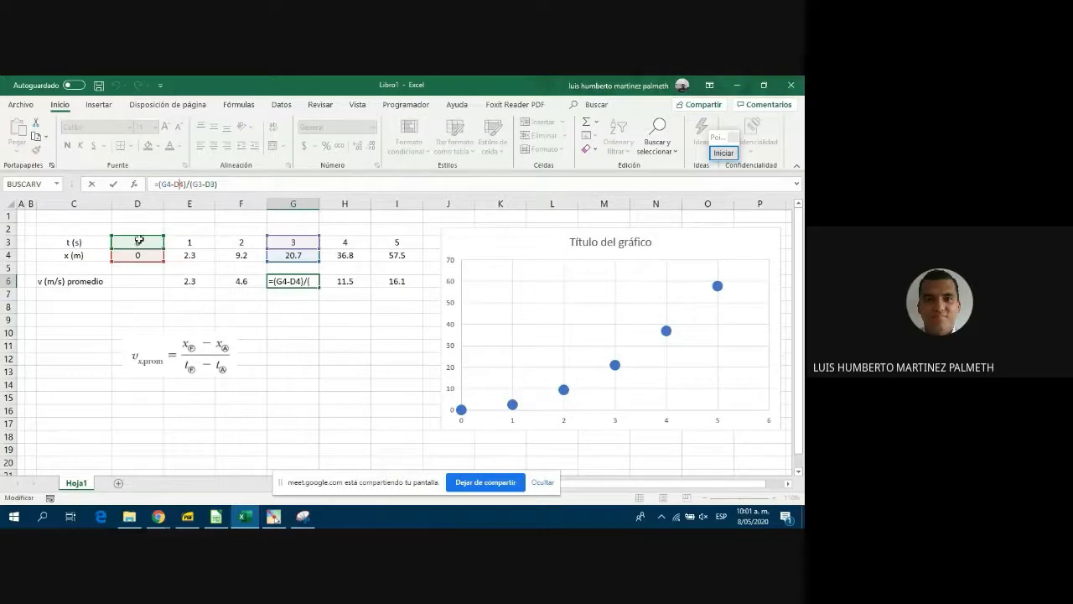
click(209, 183)
click(181, 184)
key(F4)
click(184, 184)
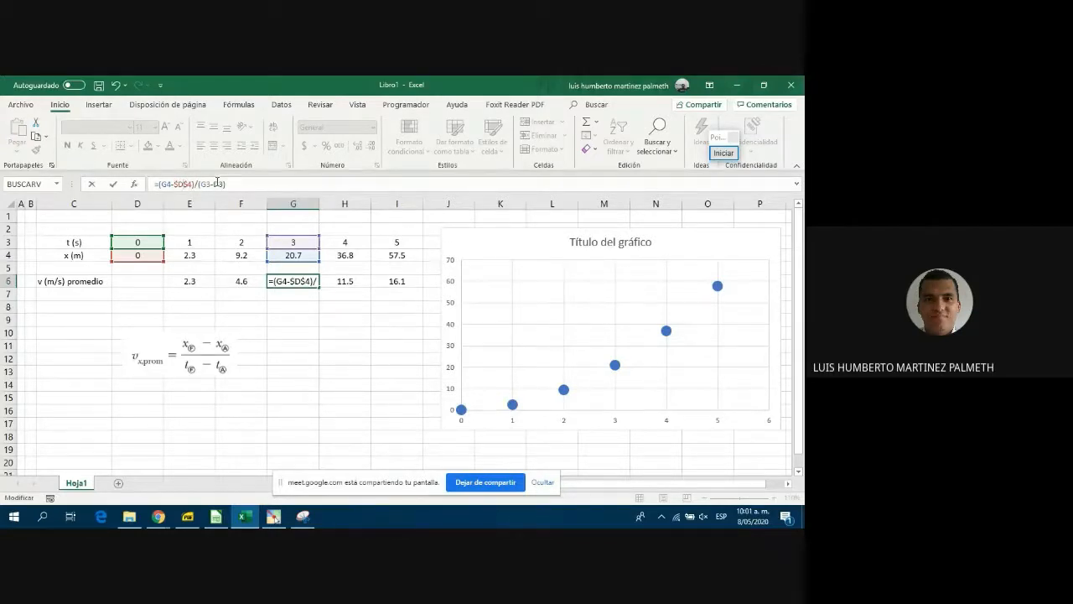
click(217, 184)
key(F4)
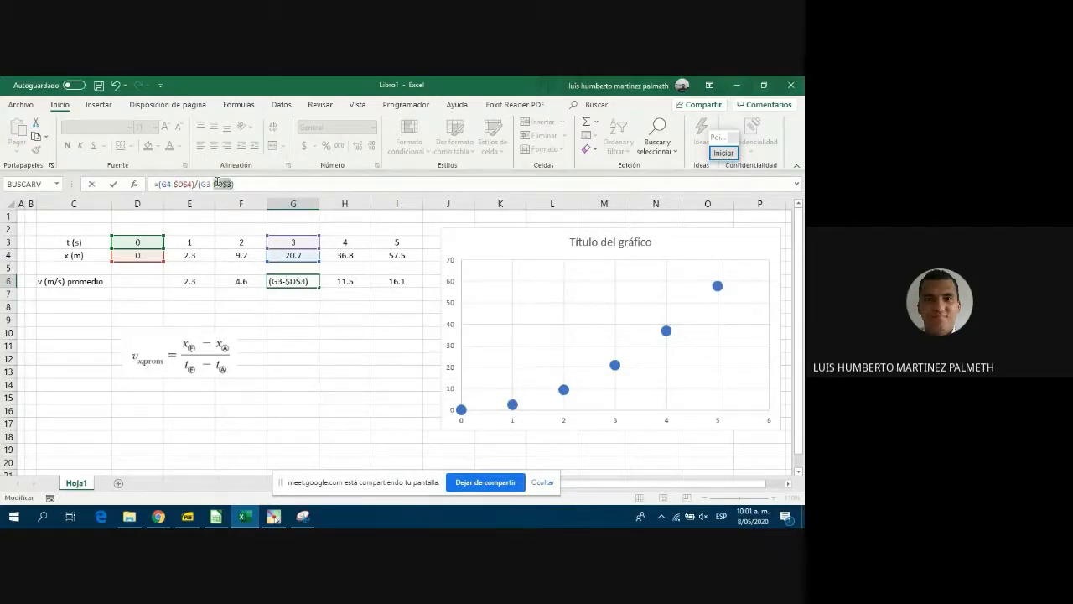
click(246, 186)
key(Return)
Fill the G6 formula with absolute references across H6:I6 and check the formulas in both cells.
click(309, 281)
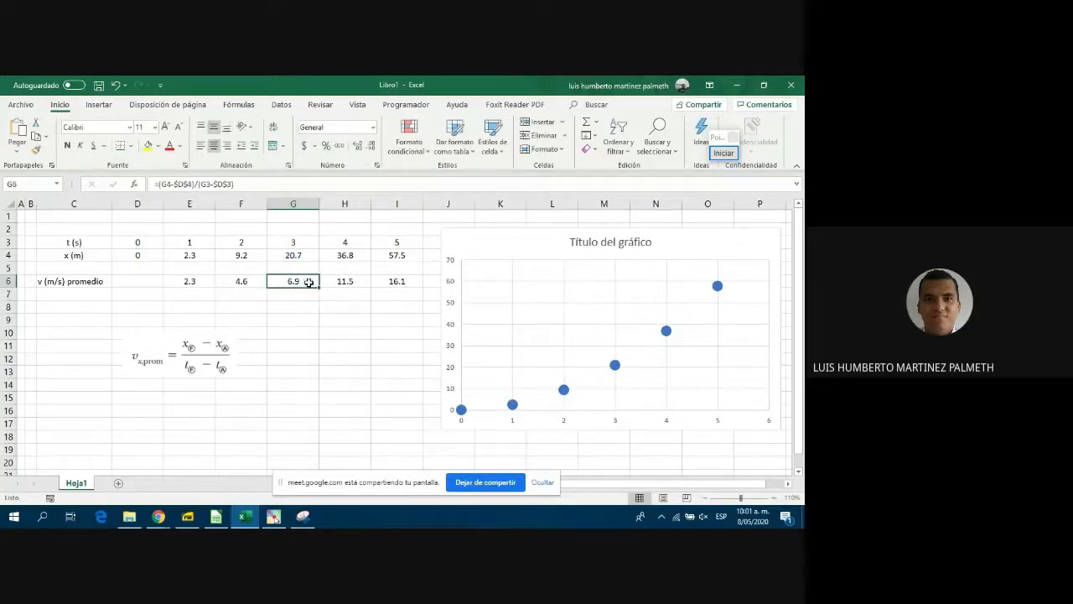
drag(318, 287, 424, 287)
click(344, 280)
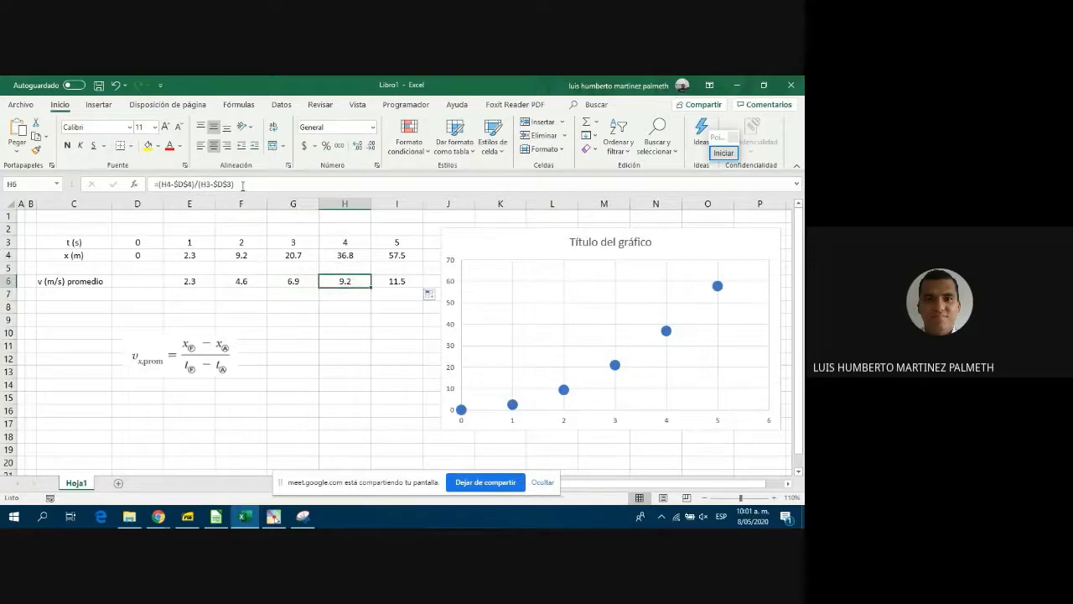
double_click(343, 280)
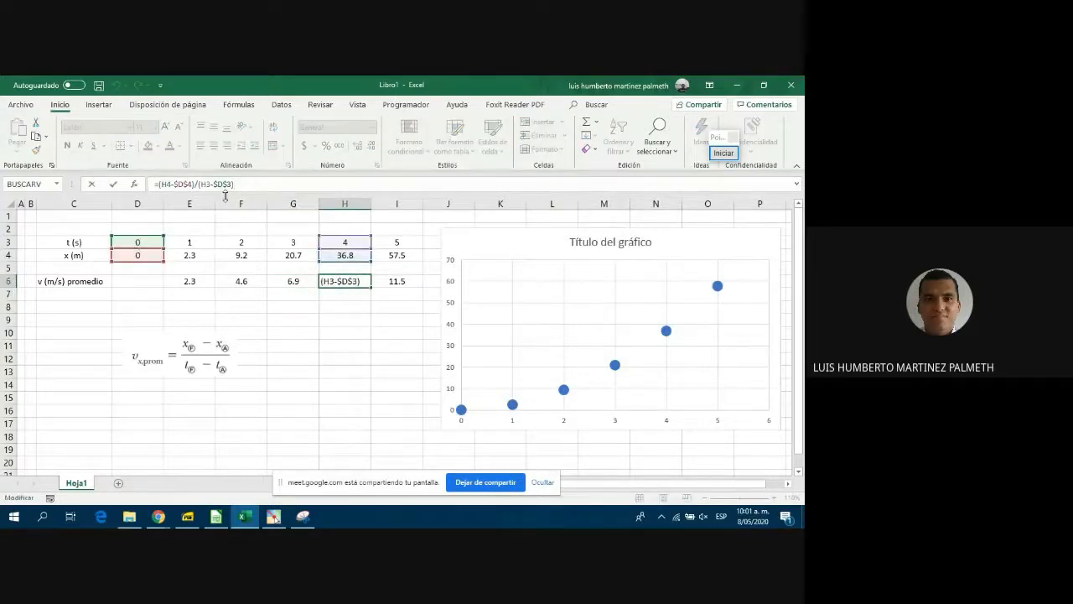
key(Escape)
key(Right)
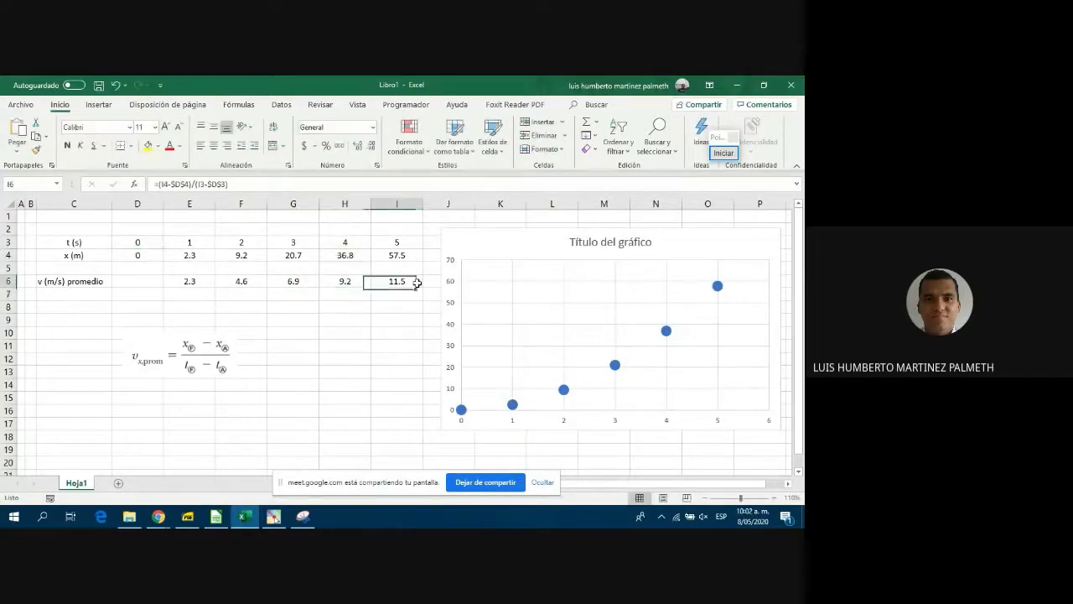
click(240, 185)
key(Return)
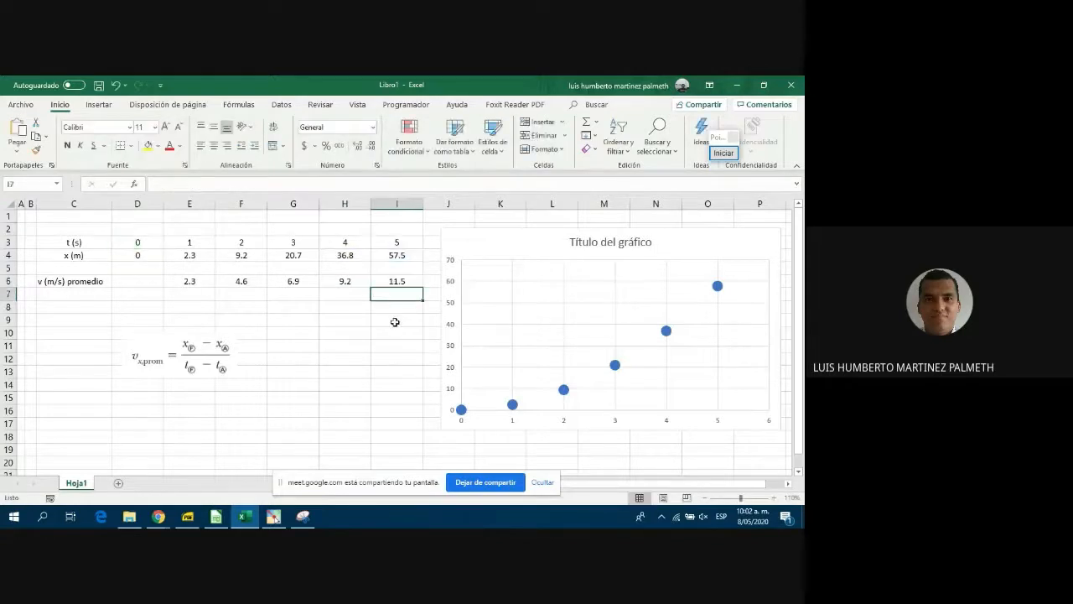
click(395, 322)
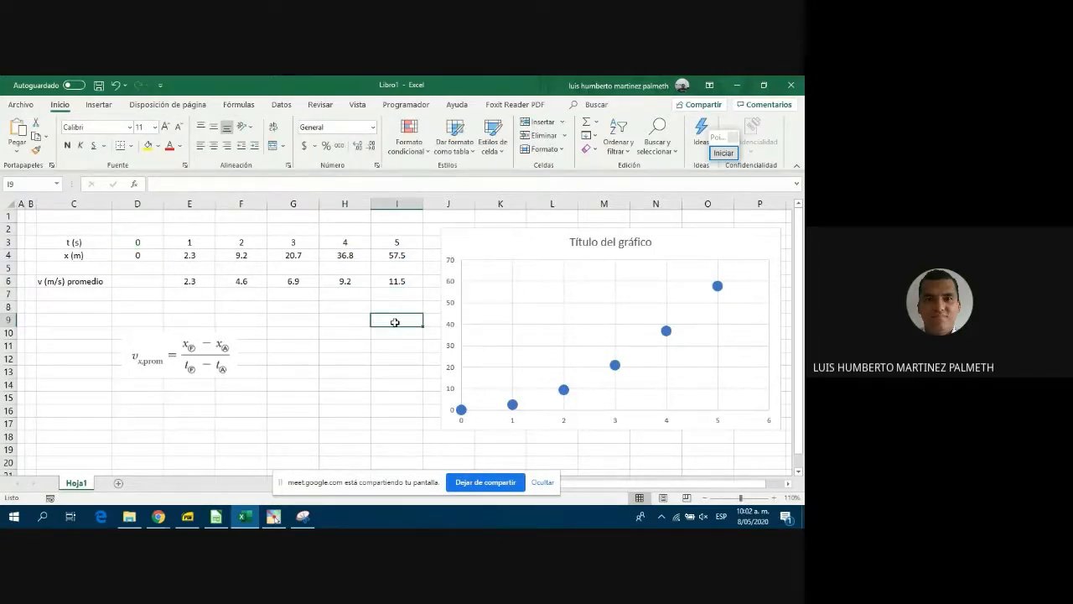
Review the average velocities in E6, F6 and G6 against the textbook formula and the plotted points.
click(194, 282)
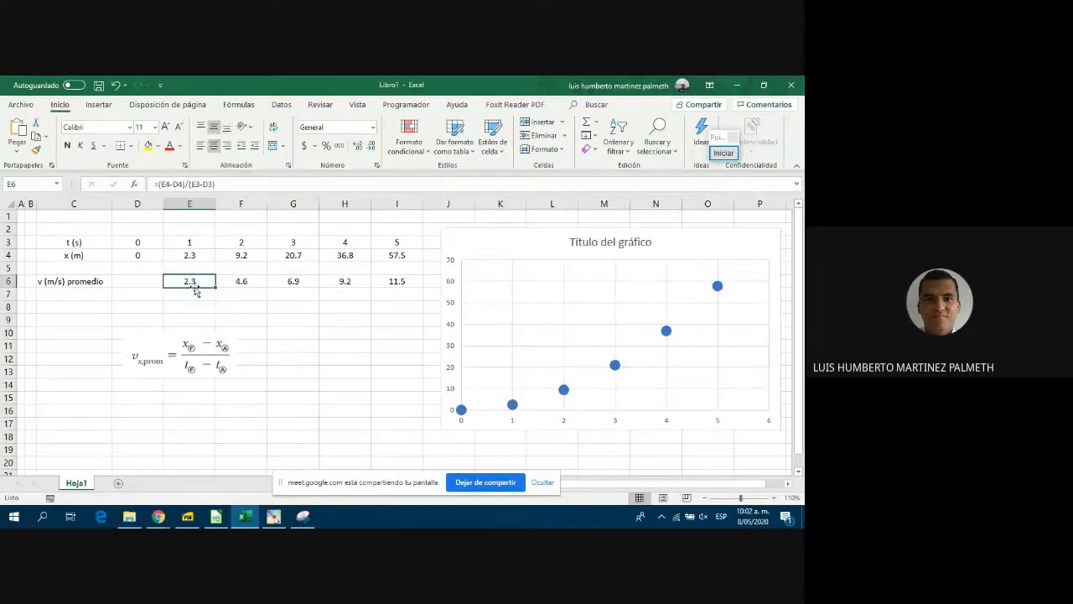
click(259, 281)
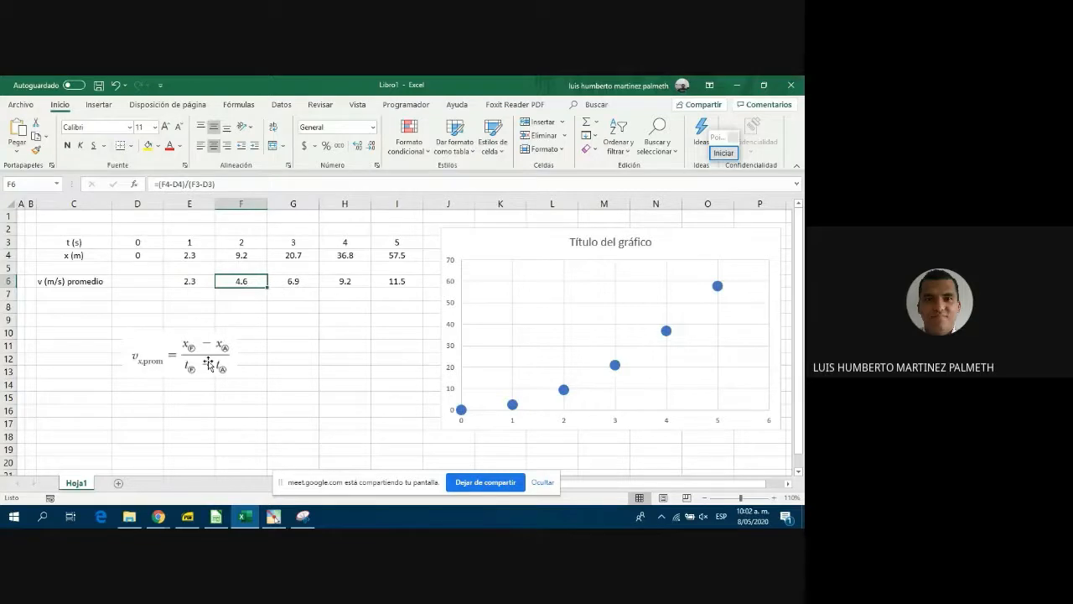
click(327, 371)
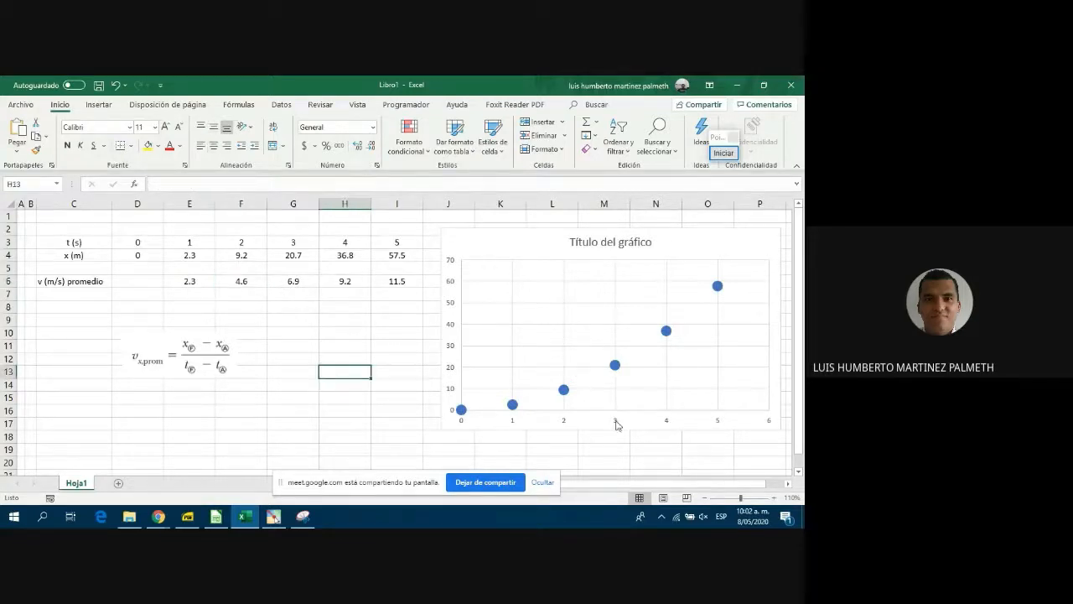
click(461, 410)
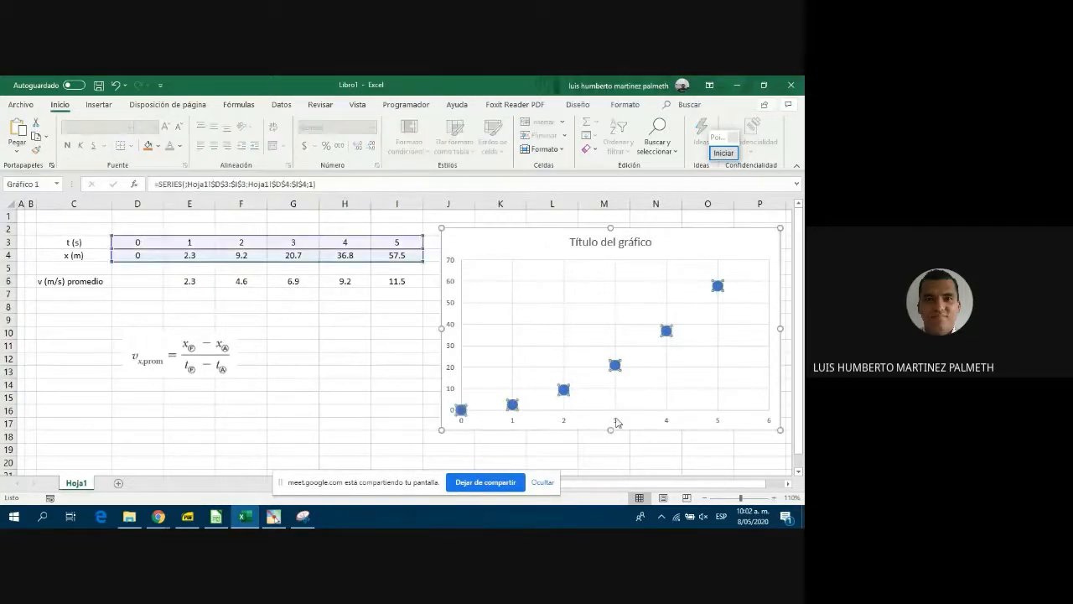
click(609, 449)
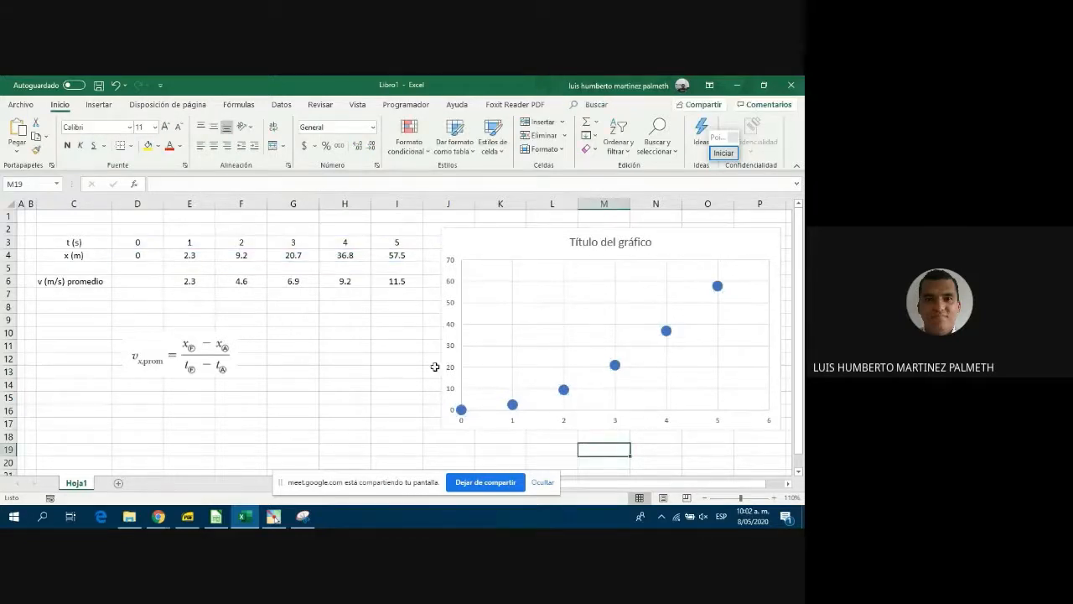
click(297, 285)
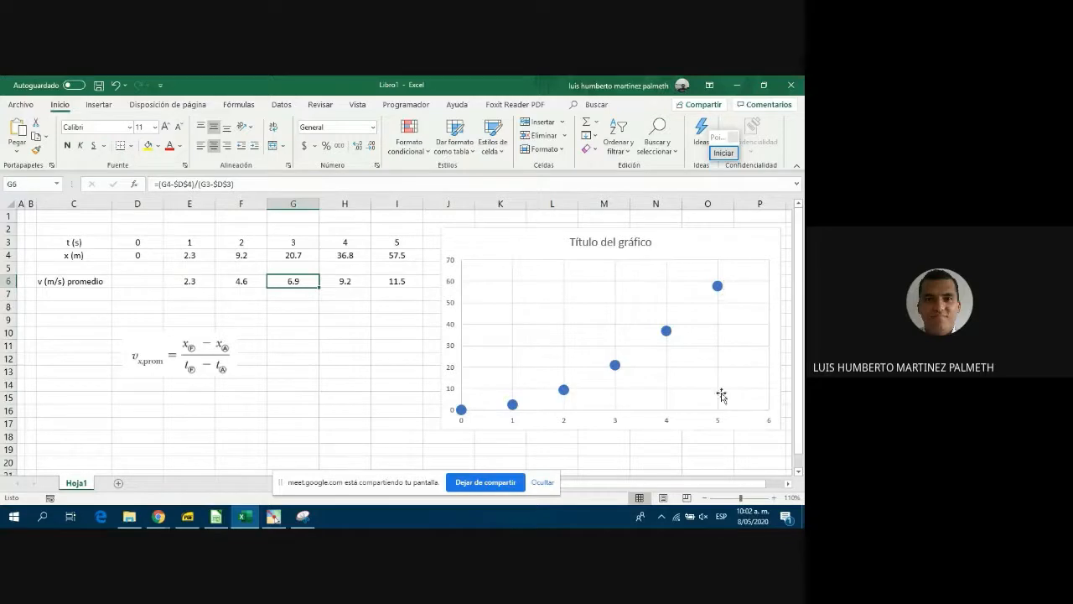
Check the average velocity formula in I6 and the cells it references.
click(397, 281)
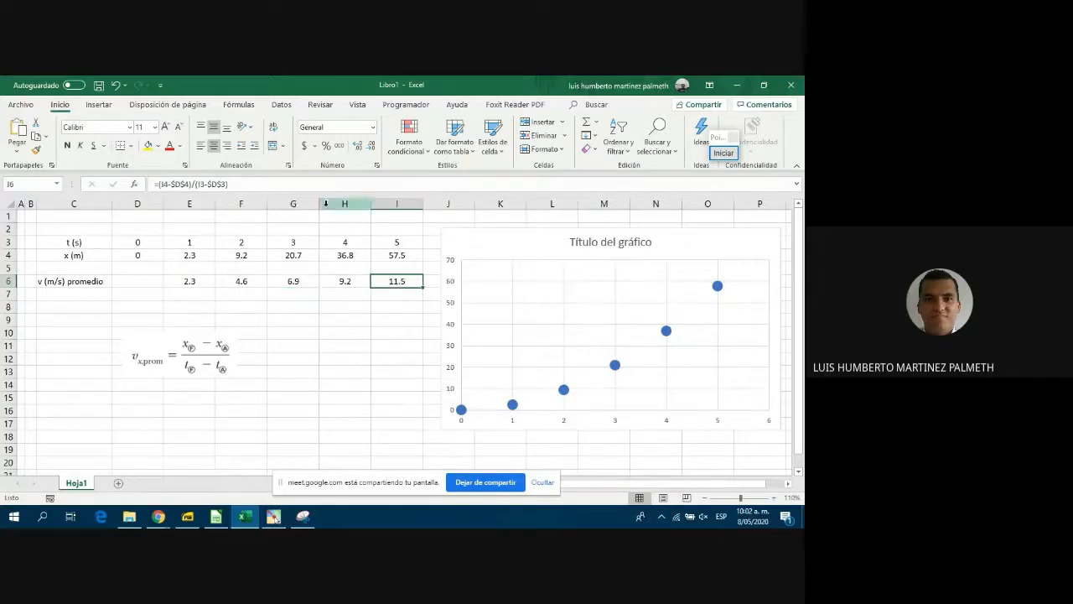
click(403, 280)
click(393, 314)
click(407, 280)
click(260, 186)
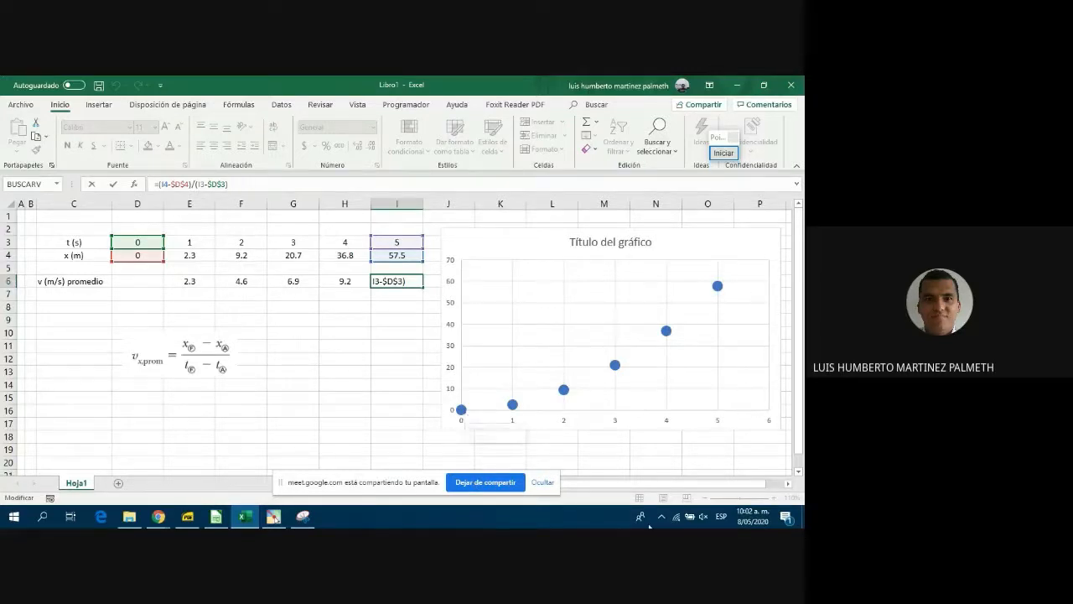
key(Return)
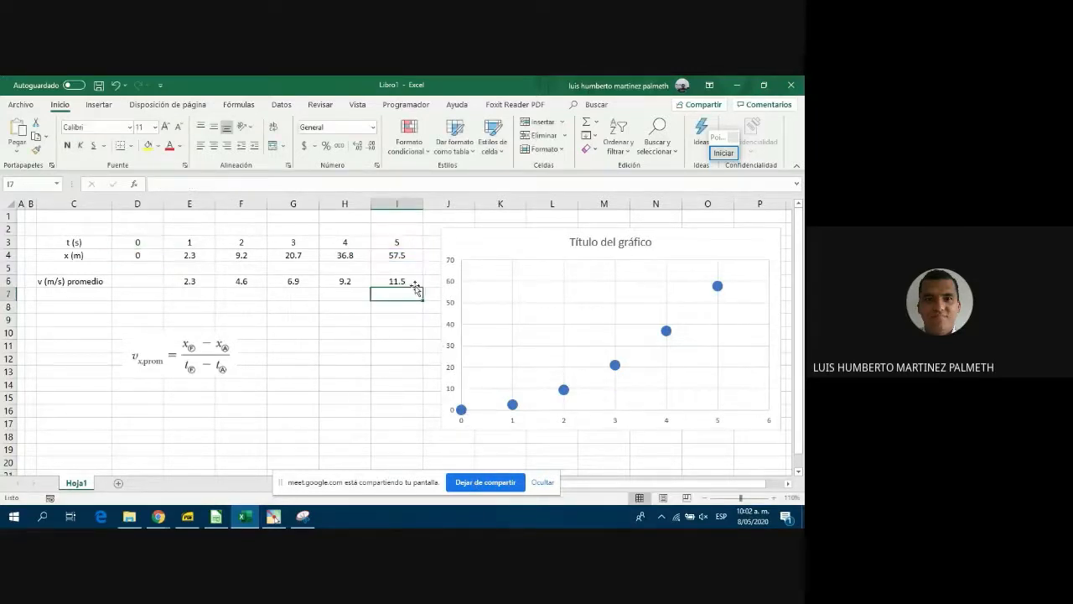
Highlight the average velocity in I6 with a yellow fill.
click(415, 282)
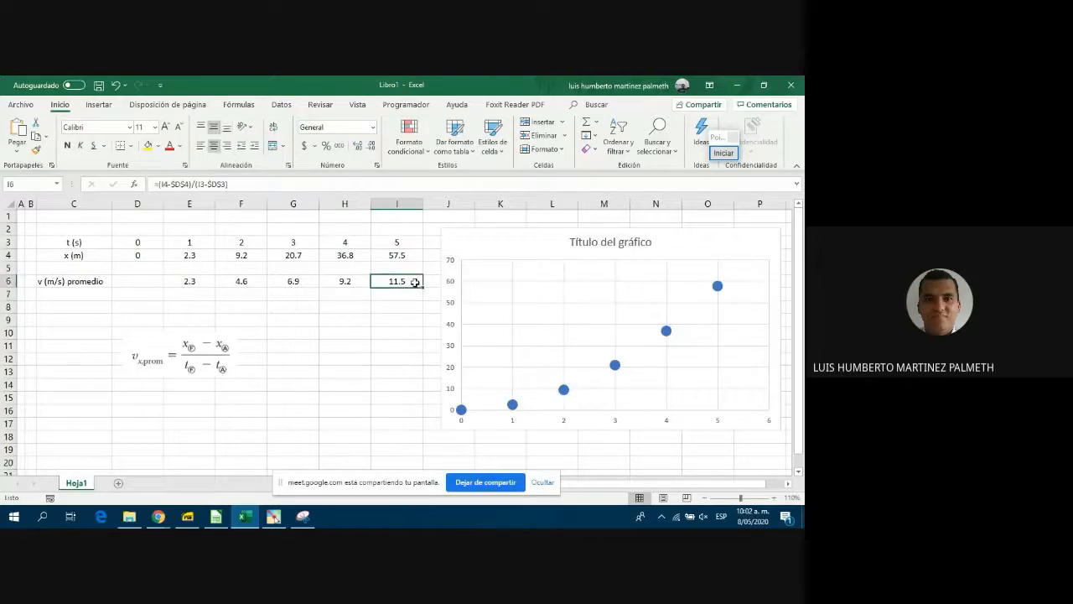
click(147, 145)
click(410, 332)
click(402, 282)
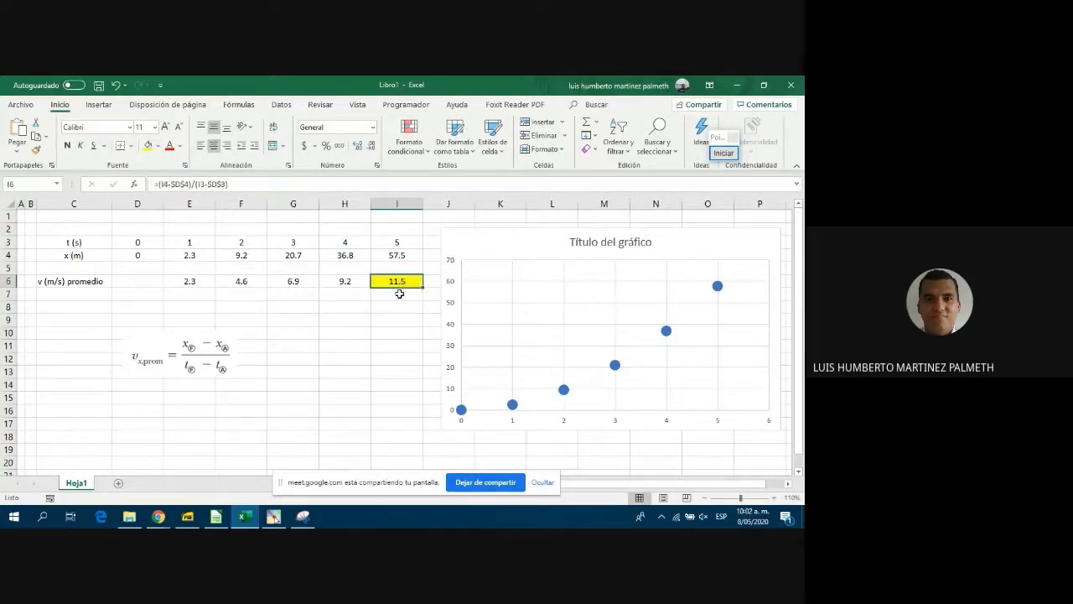
Enter the label "velocidad promedio de todo el movimiento" in I7, below the highlighted velocity.
click(401, 295)
text(veloc)
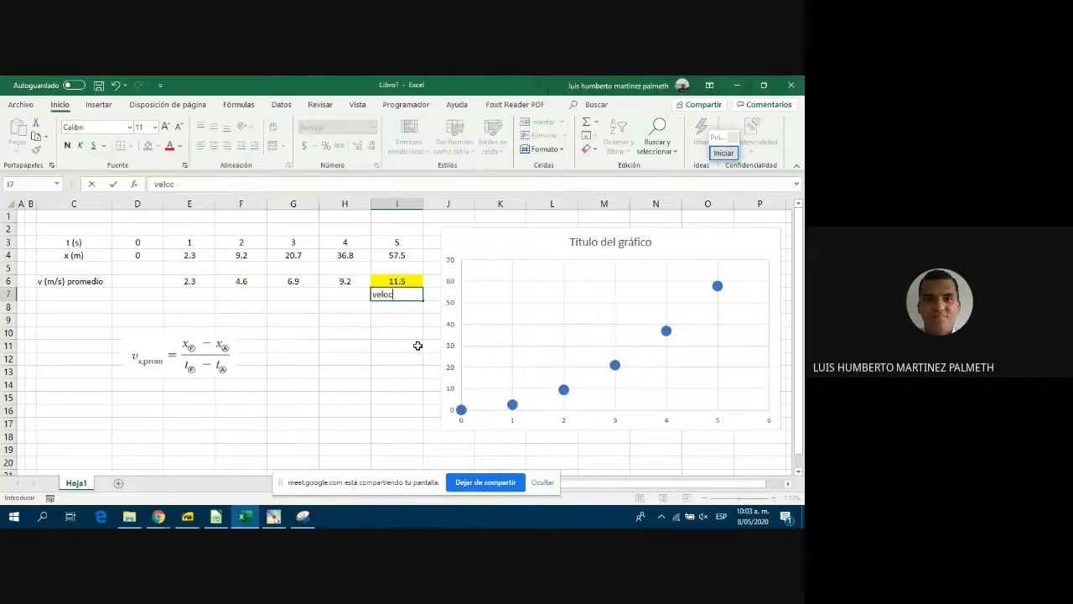
text(idad promedio de todo el m)
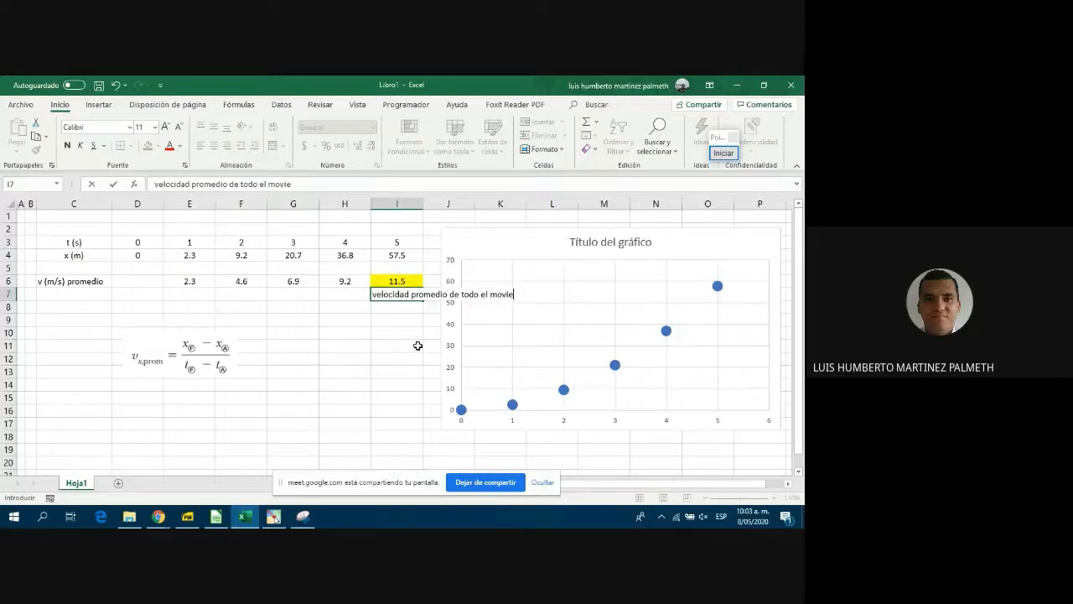
text(ovimiento)
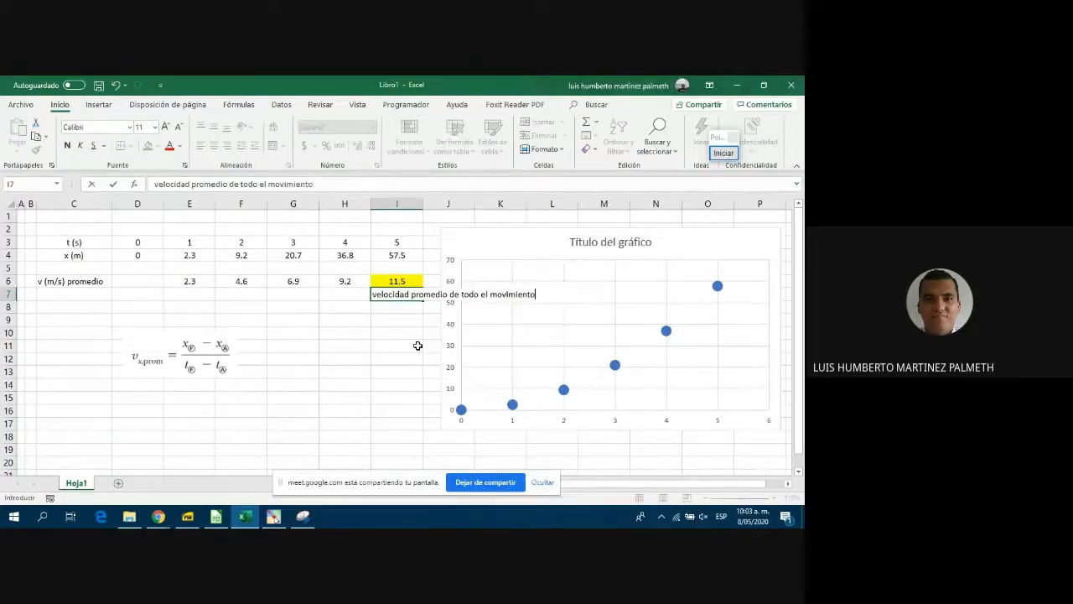
key(ctrl+Return)
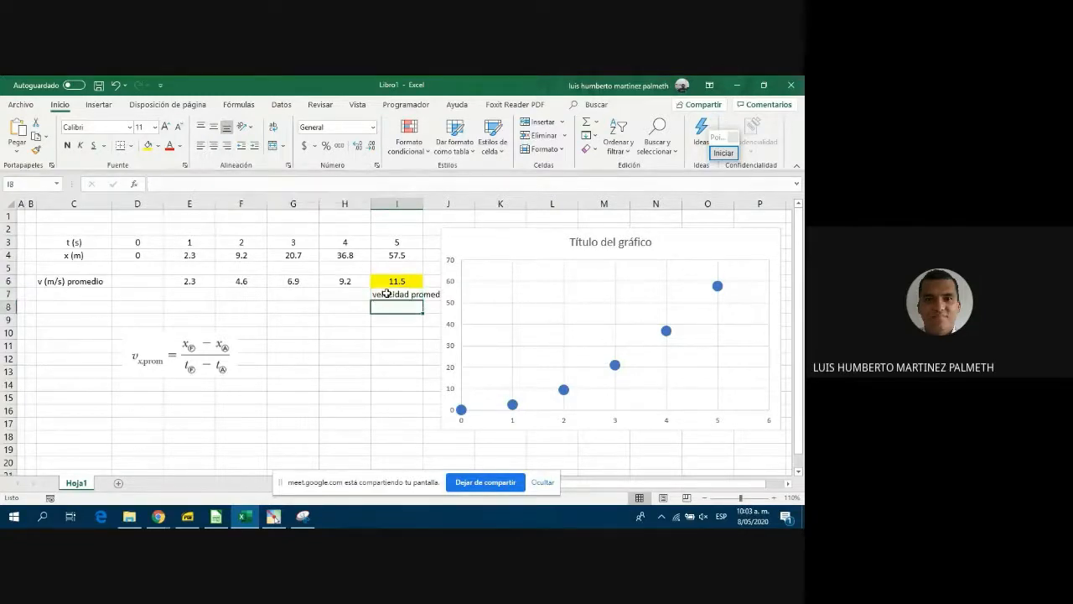
Merge and center I7:I8 and turn on text wrapping for the label.
drag(387, 293, 391, 302)
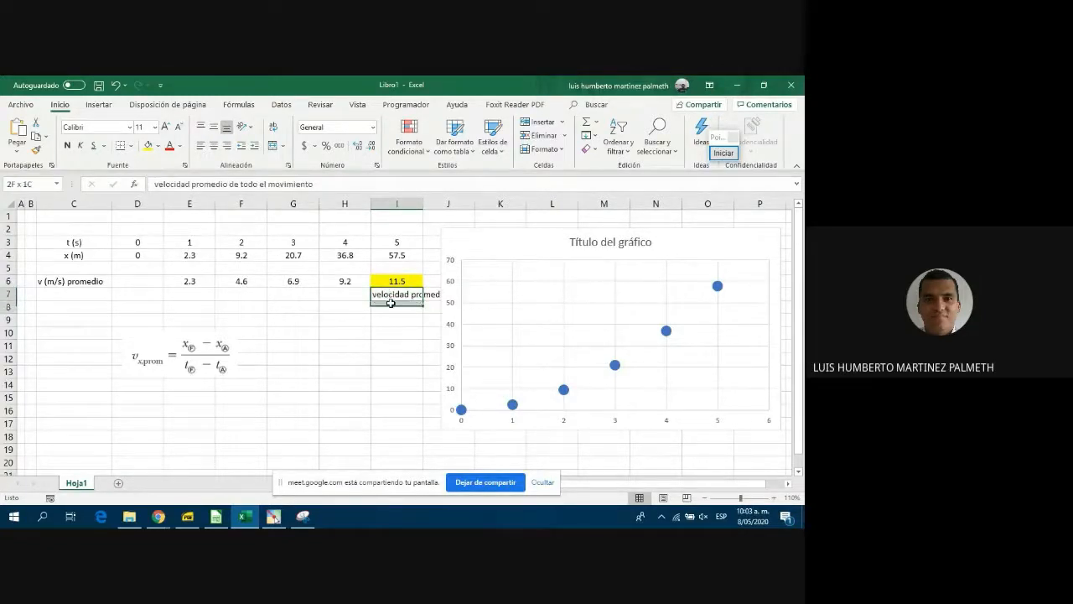
click(274, 146)
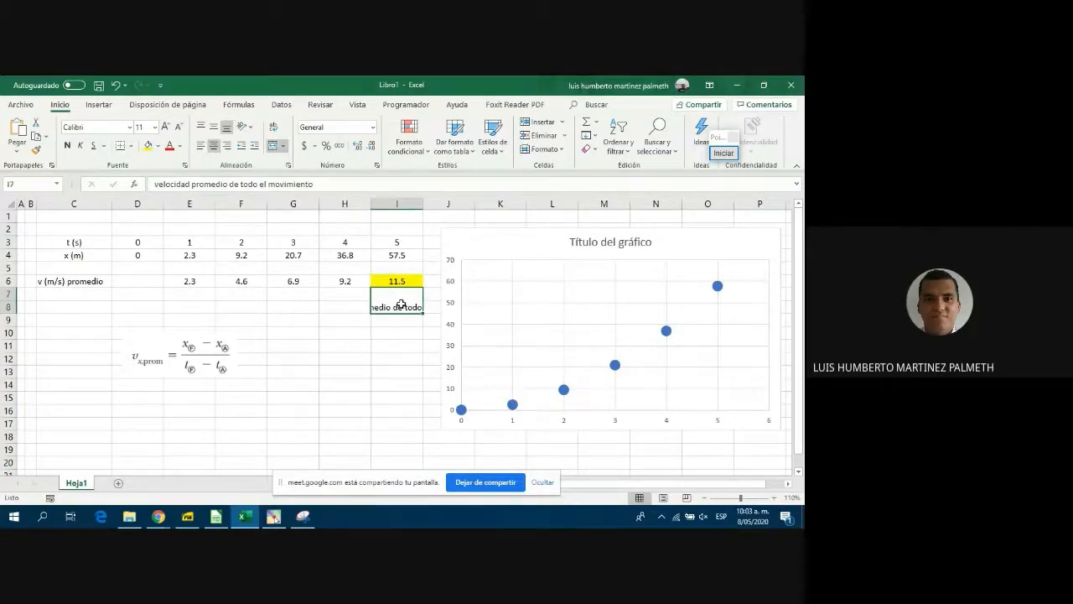
right_click(402, 304)
key(Escape)
click(289, 167)
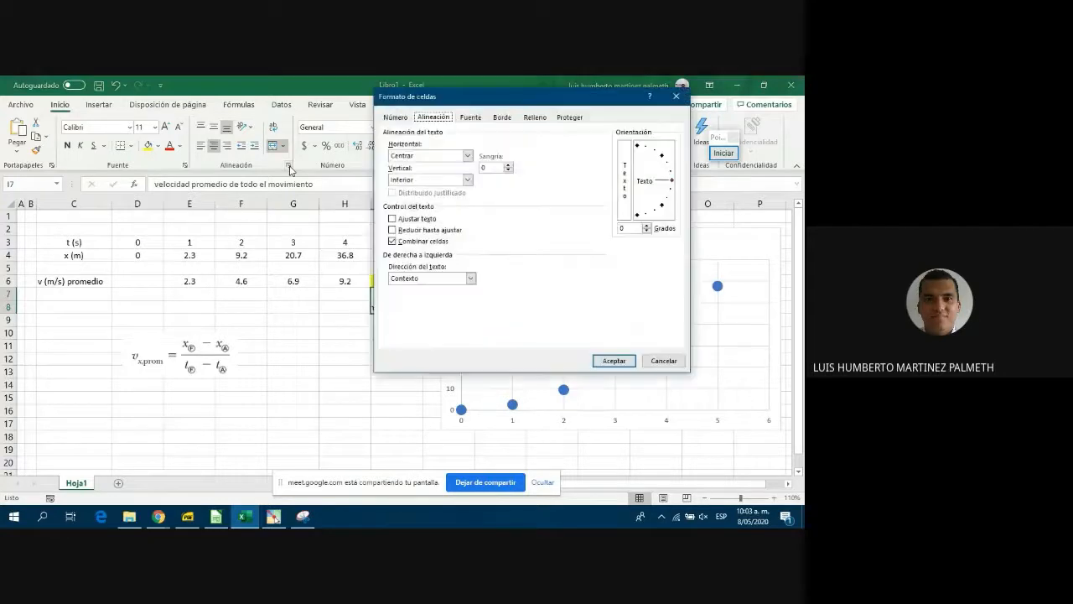
click(415, 219)
click(631, 361)
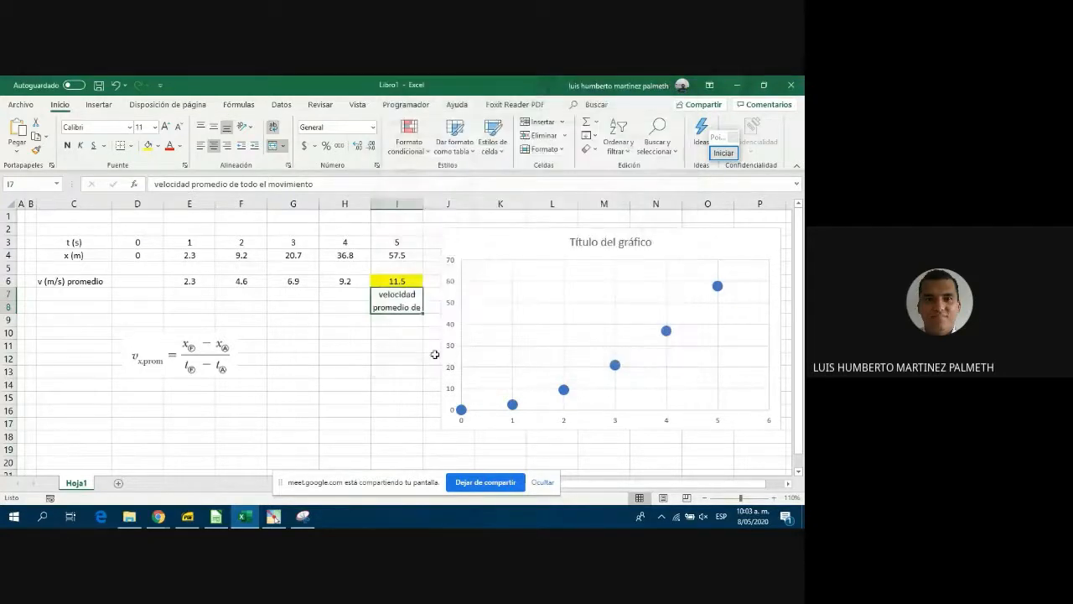
Widen column I until the wrapped label fits on two lines, and narrow column H.
click(407, 360)
click(396, 308)
drag(372, 201, 450, 204)
click(432, 344)
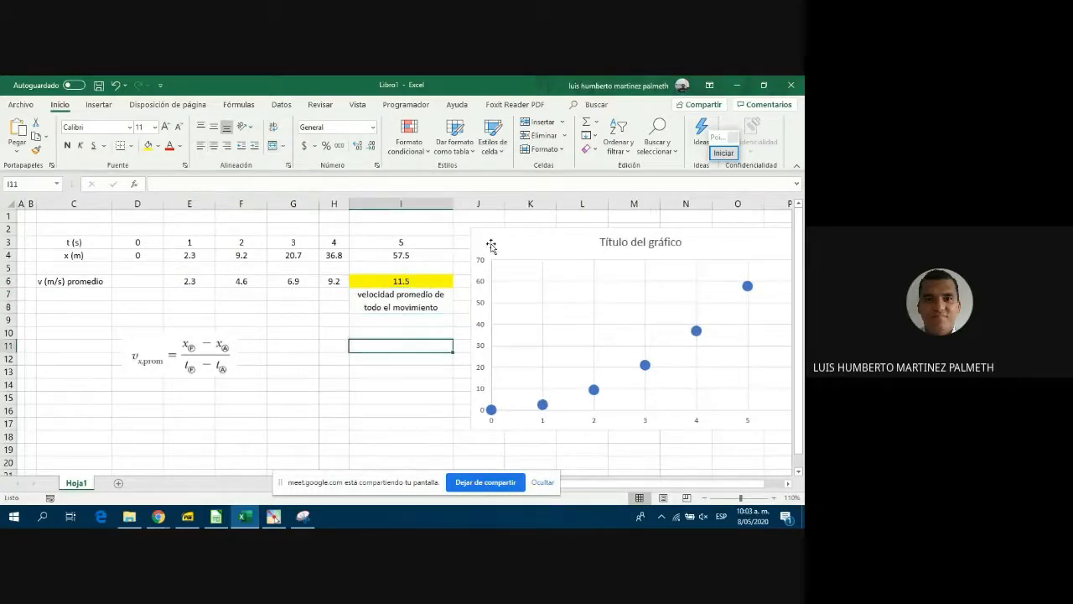
Narrow columns D through G and move the chart so that it starts at column K.
drag(267, 204, 120, 204)
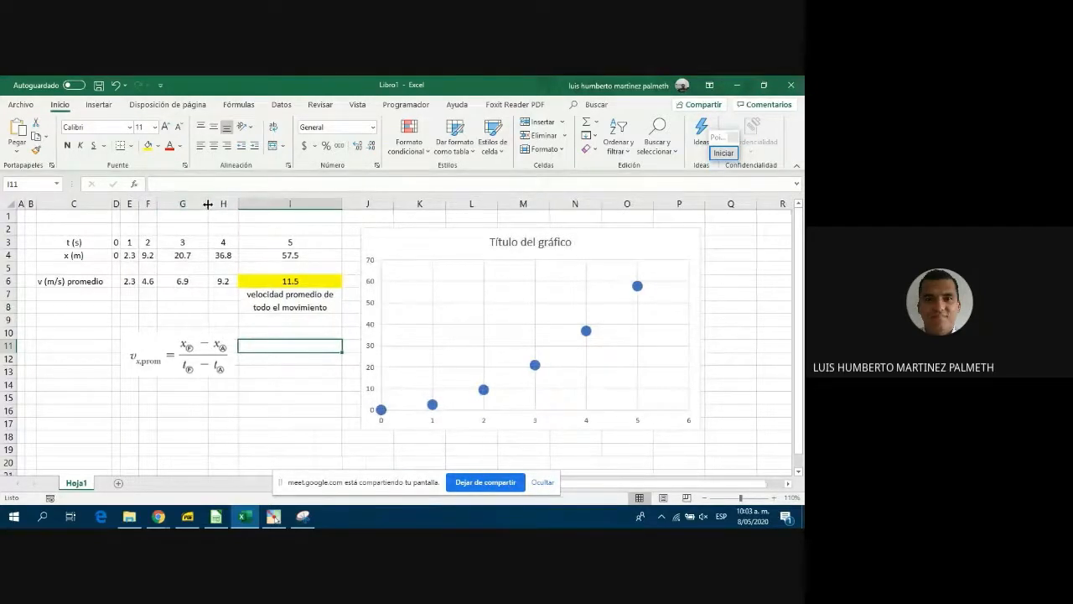
drag(208, 204, 178, 204)
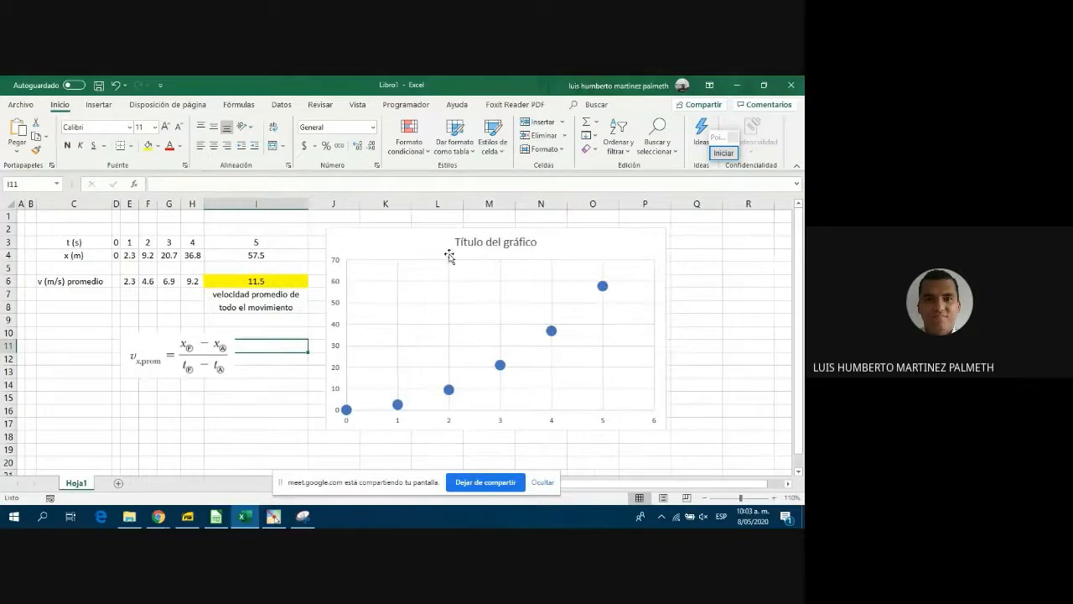
drag(336, 246, 375, 228)
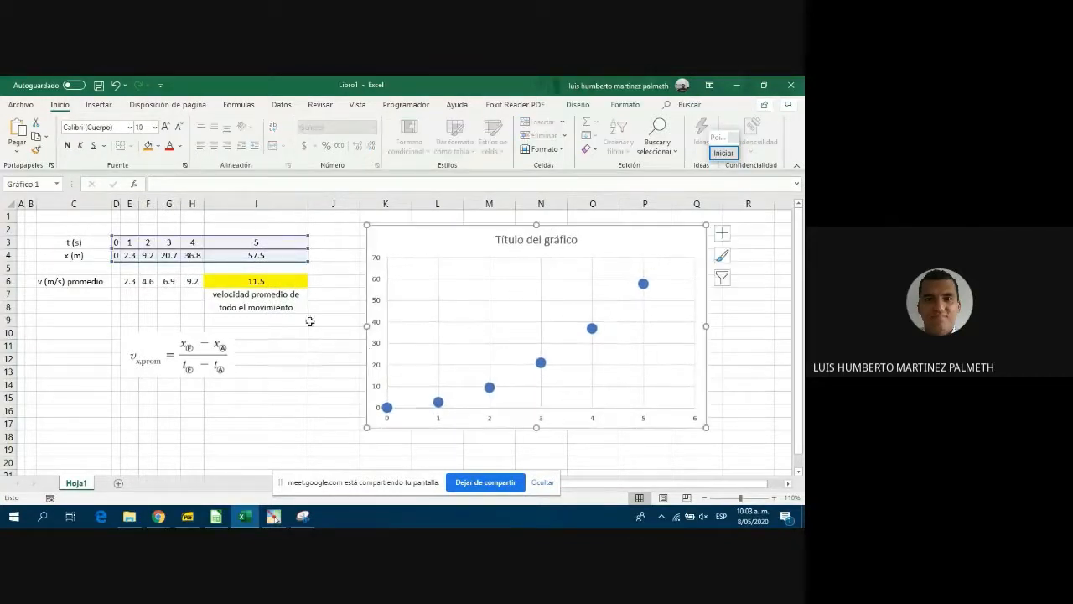
Compare the whole-motion average velocity in I6 with the plotted points, starting from the one at t = 0.
click(270, 282)
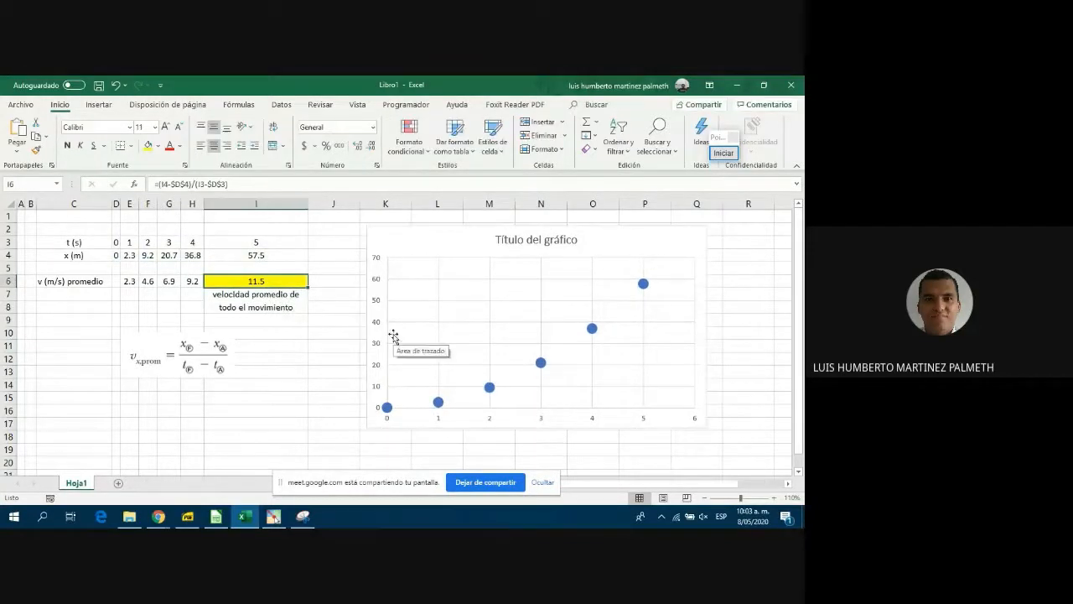
click(328, 358)
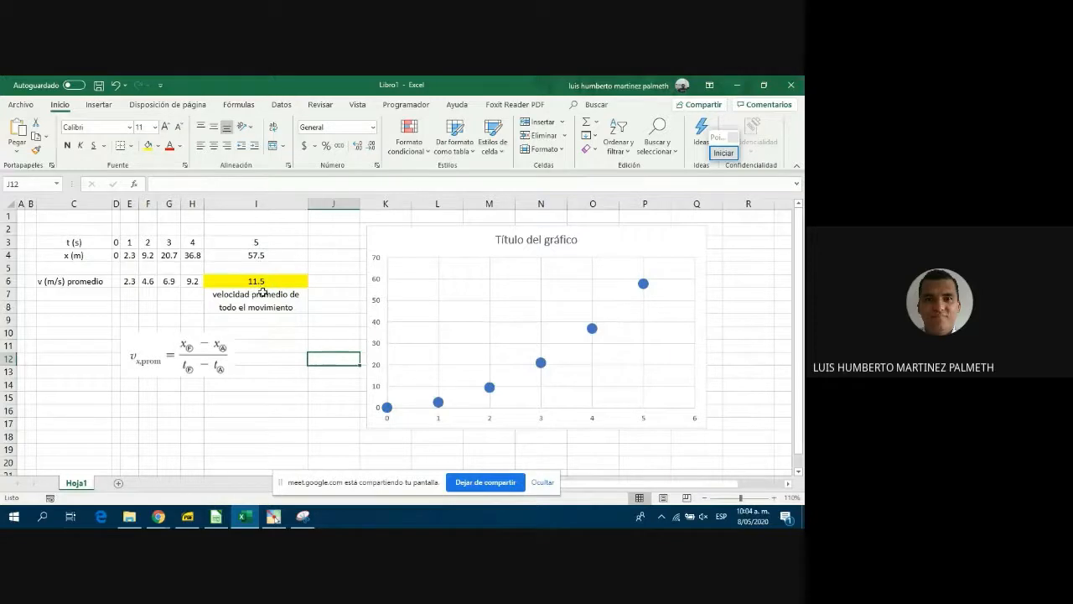
click(268, 285)
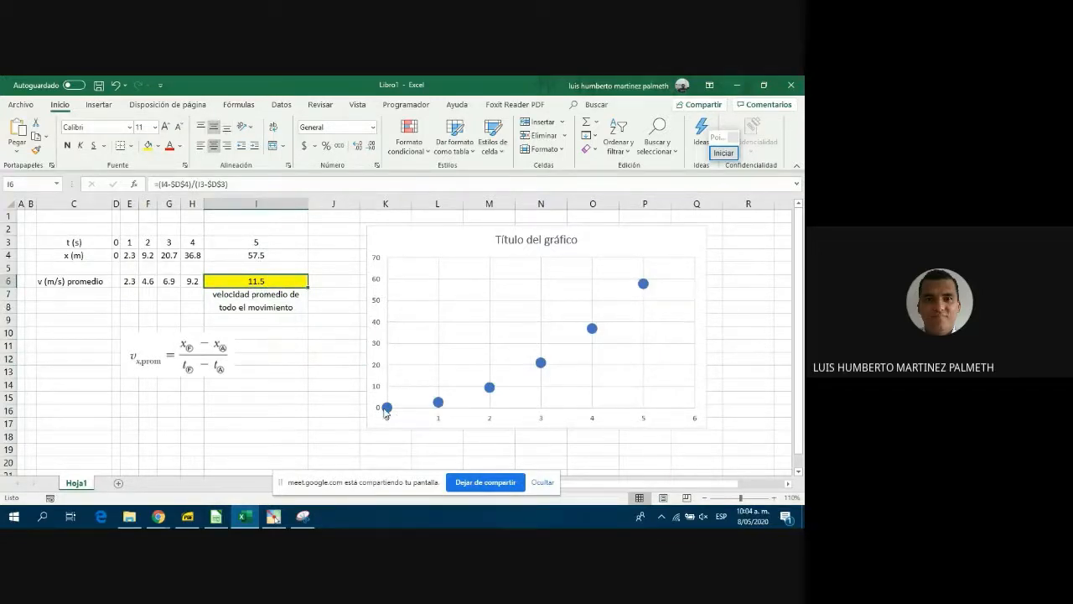
mouse_move(386, 411)
mouse_move(595, 329)
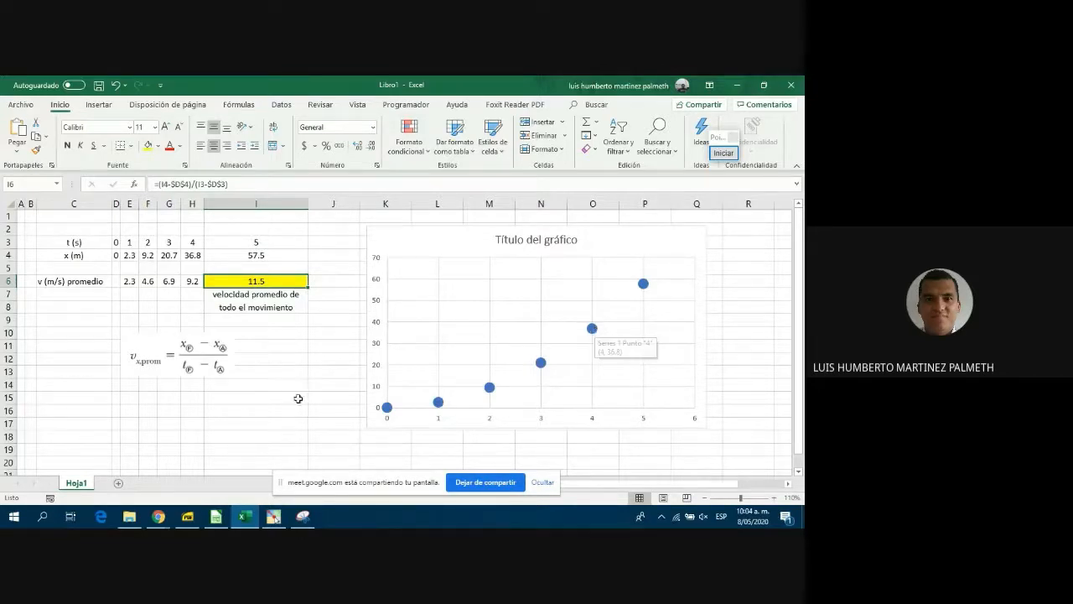
Move the average velocity formula picture beside the chart's upper right corner.
click(221, 377)
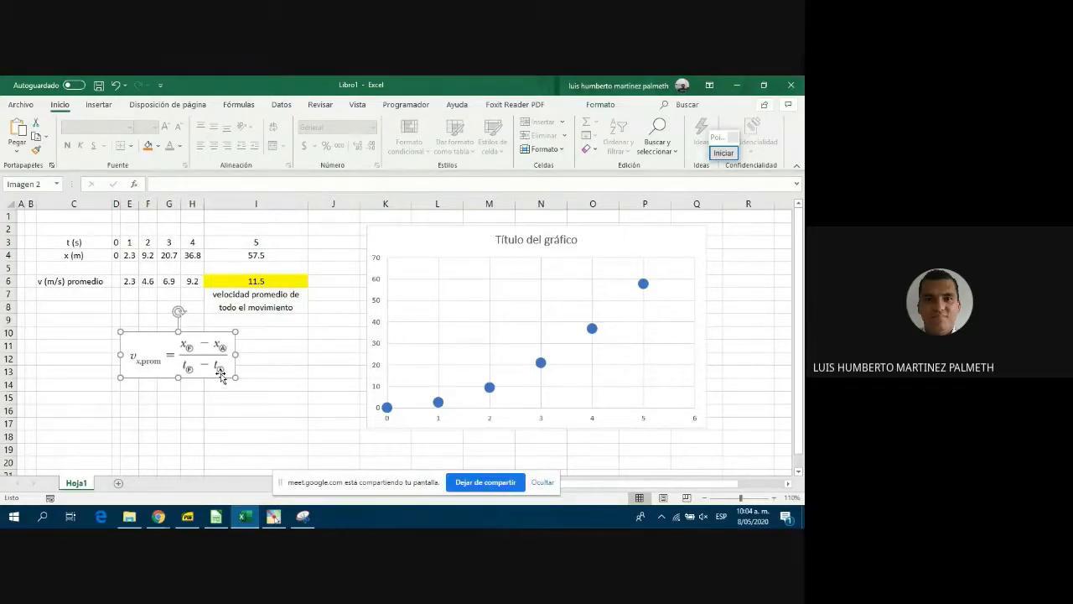
drag(161, 344, 724, 241)
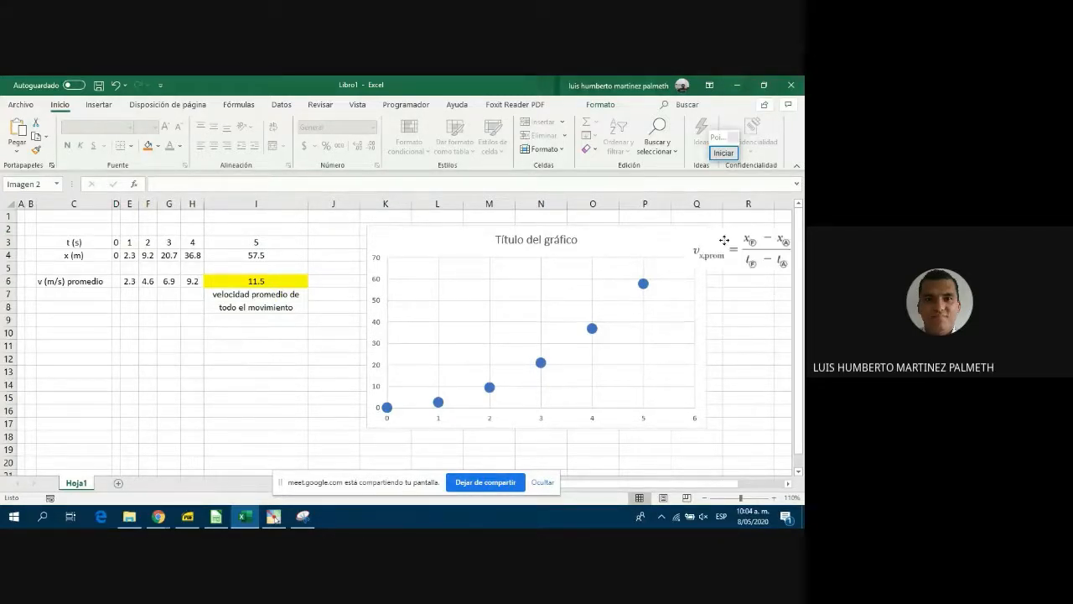
click(221, 388)
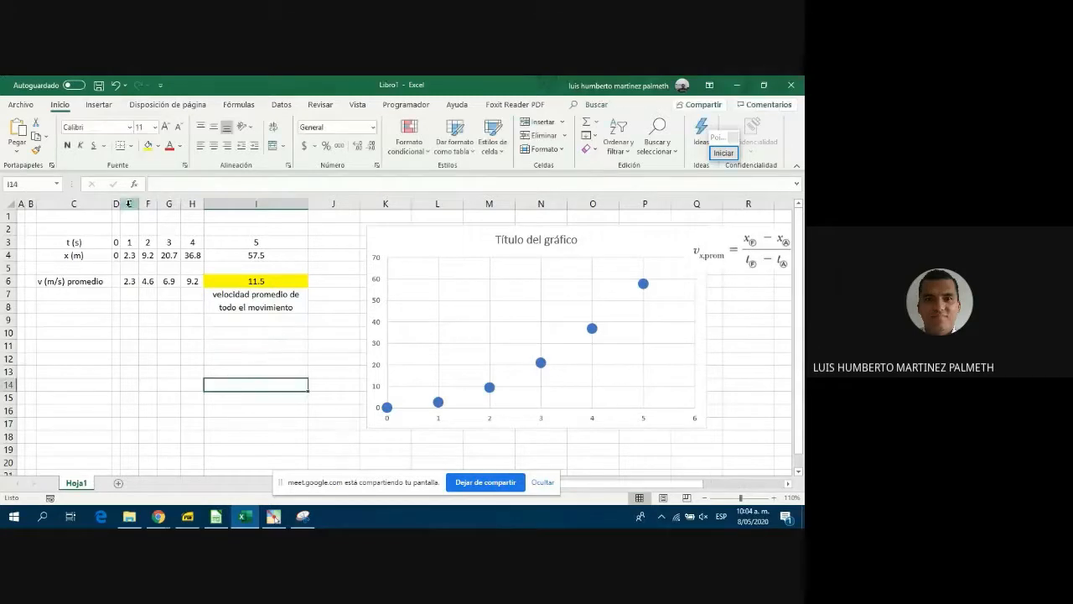
Widen columns D through H again and narrow the empty column J before the chart.
drag(127, 204, 174, 204)
drag(397, 204, 358, 204)
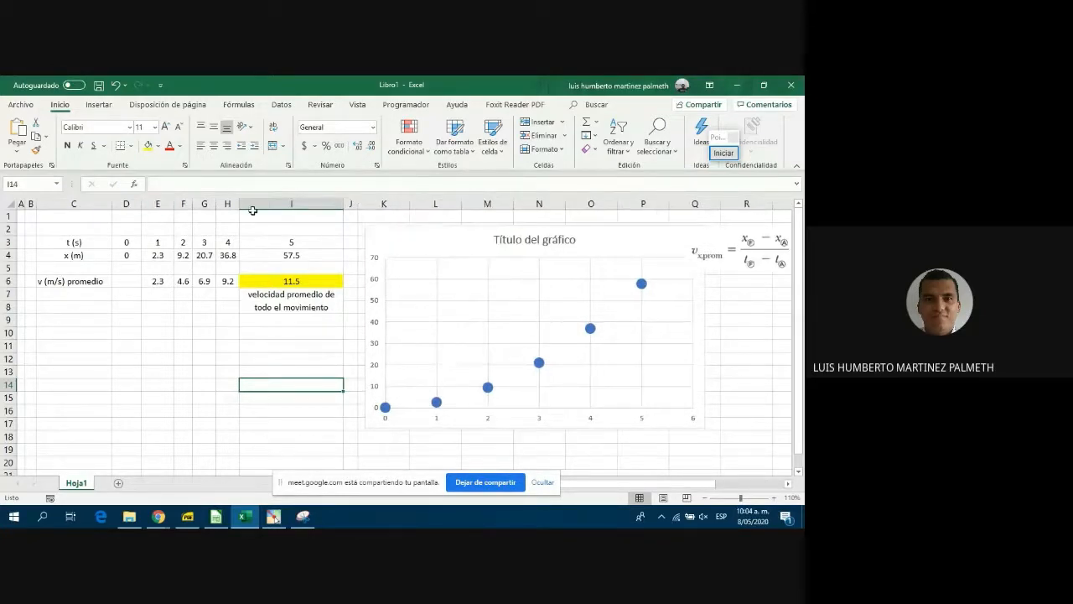
drag(193, 204, 282, 200)
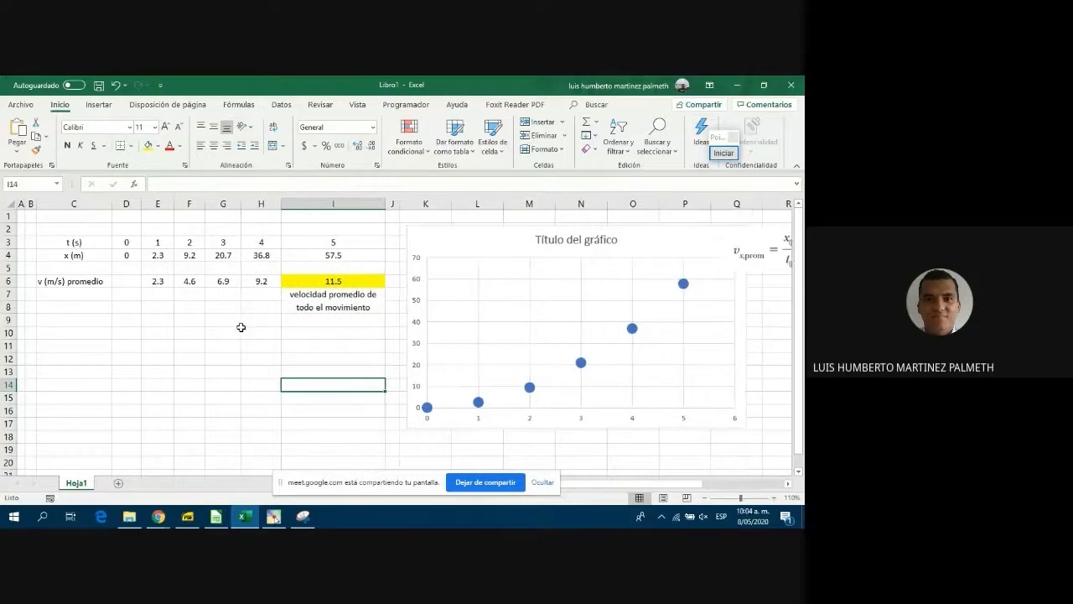
Review the average velocities and their formulas cell by cell across E6:H6.
click(157, 281)
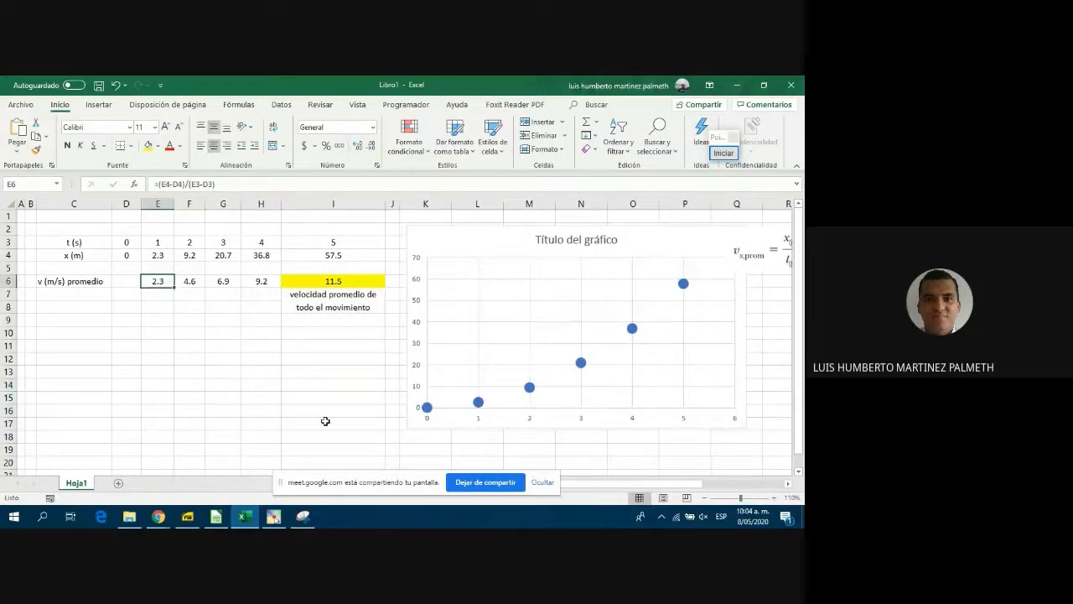
key(Right)
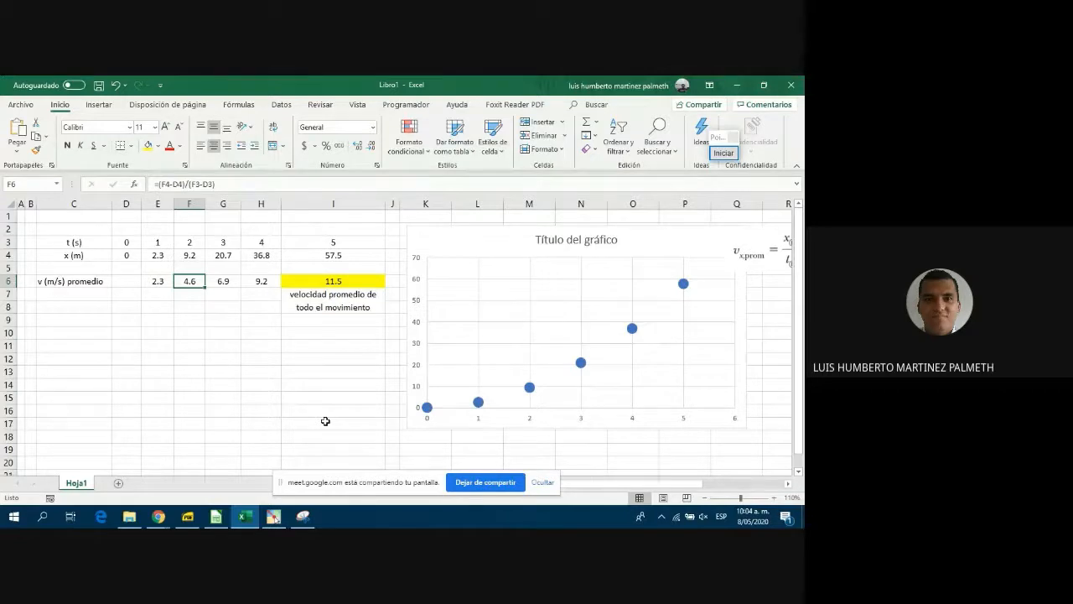
key(Right)
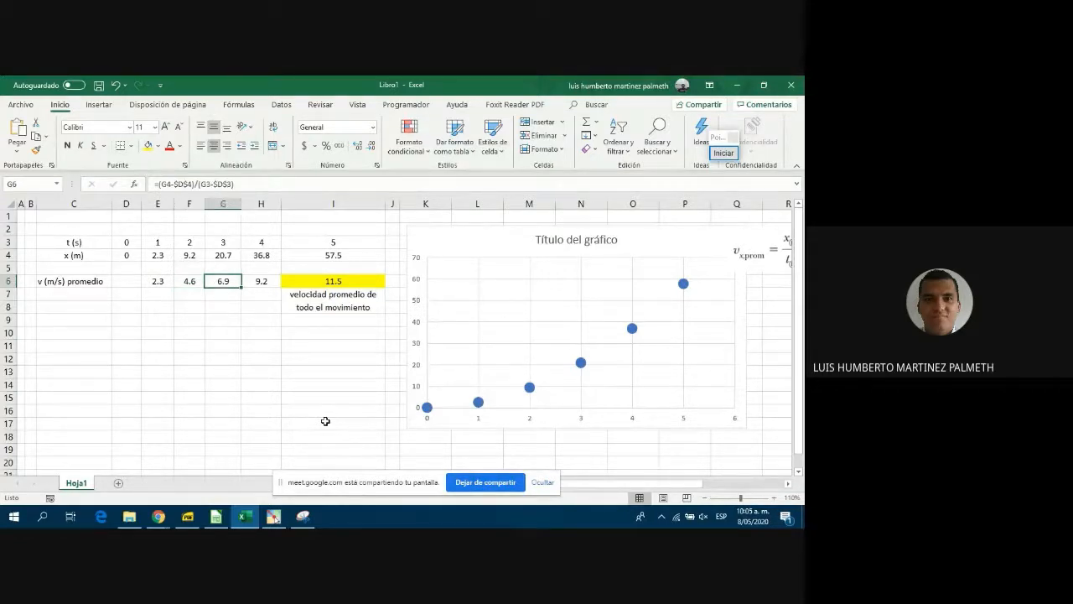
key(Right)
key(Left)
key(Left)
key(Left)
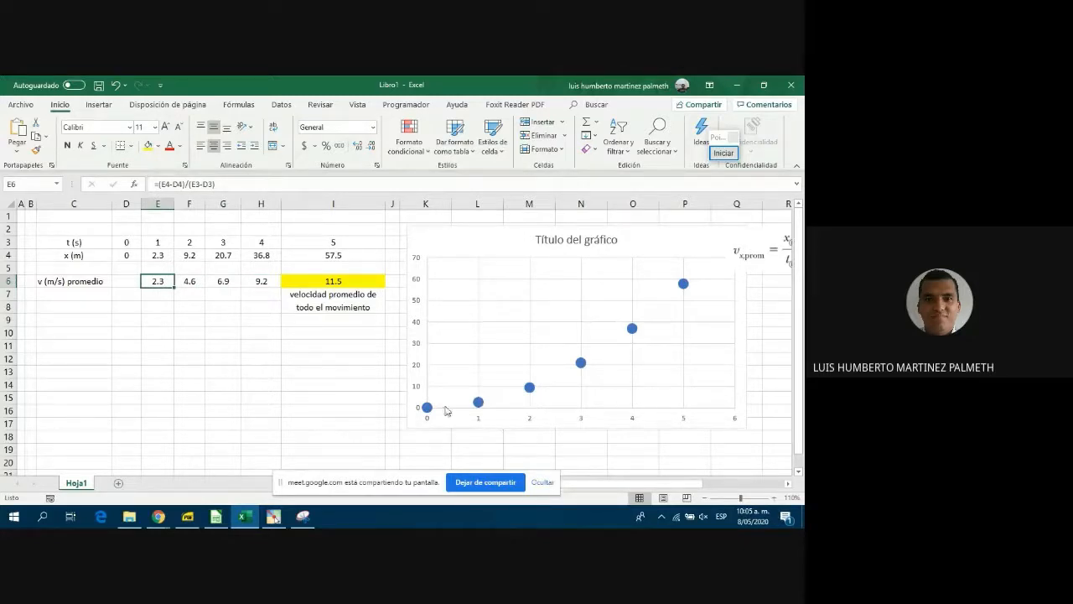
Compare the average velocities in F6 and G6 with the time intervals between the plotted points.
click(195, 281)
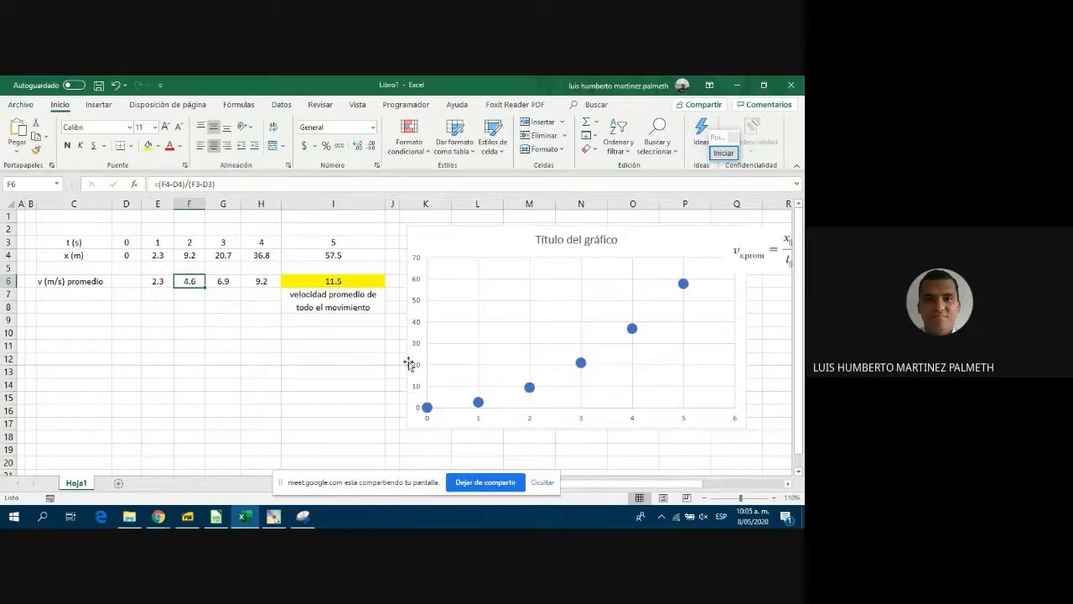
click(228, 285)
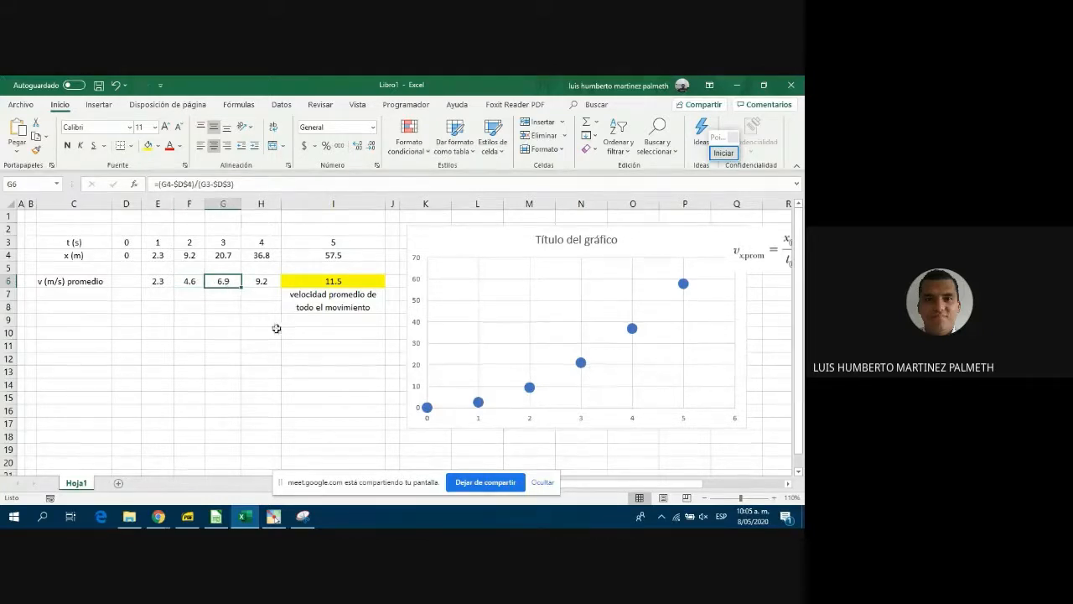
click(257, 293)
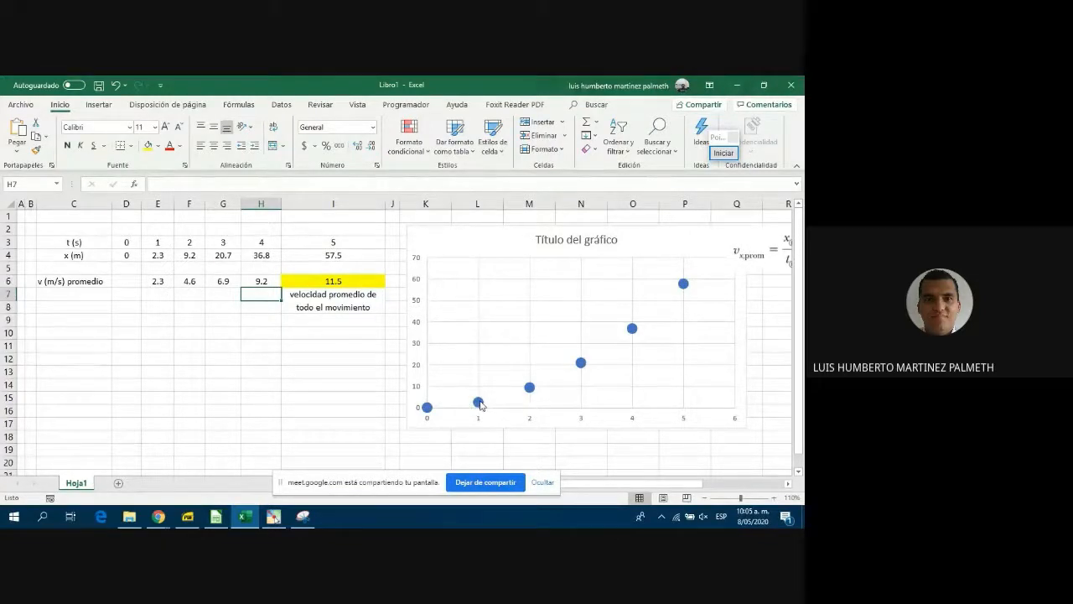
mouse_move(480, 404)
mouse_move(427, 408)
mouse_move(530, 389)
mouse_move(634, 337)
mouse_move(584, 370)
Move the average velocity formula picture below the table, to about rows 14 to 17.
scroll(305, 364, down, 5)
scroll(324, 389, up, 5)
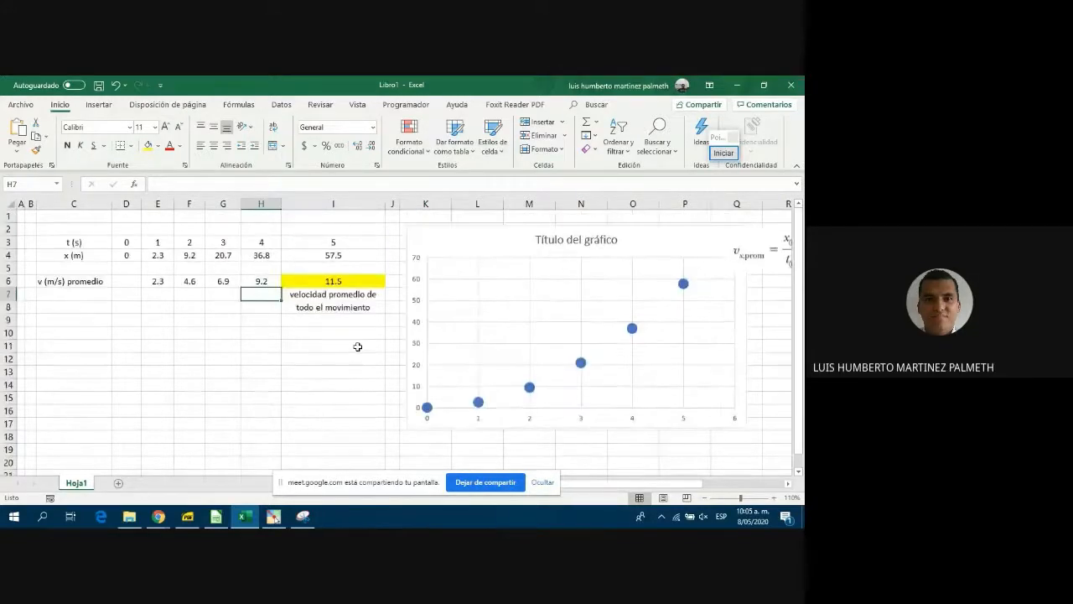
drag(778, 251, 225, 406)
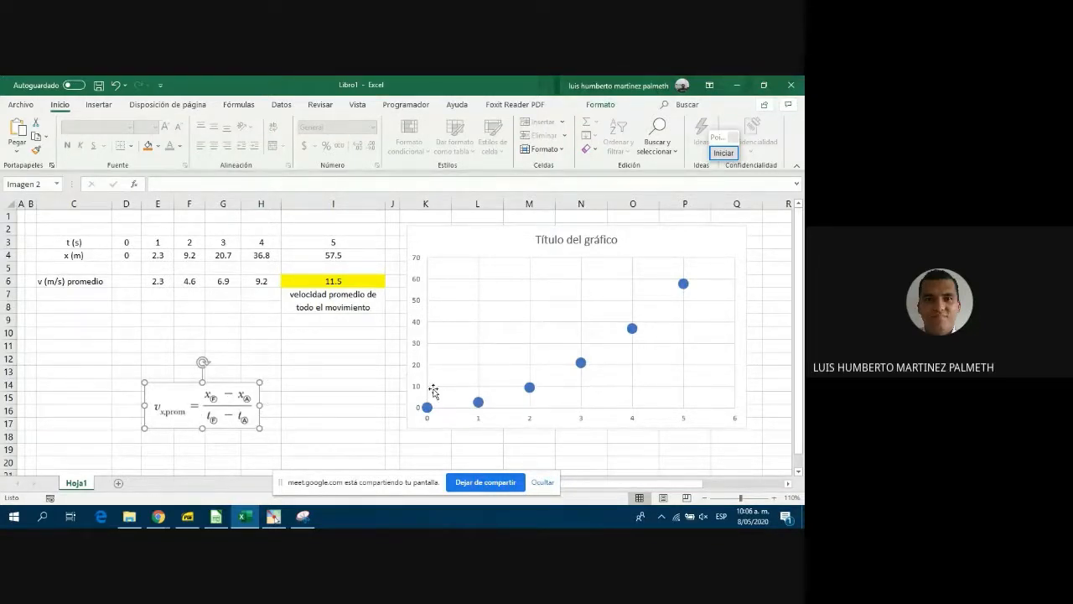
Move the average velocity formula picture further down, to about rows 17 to 19 under columns G and H.
mouse_move(423, 413)
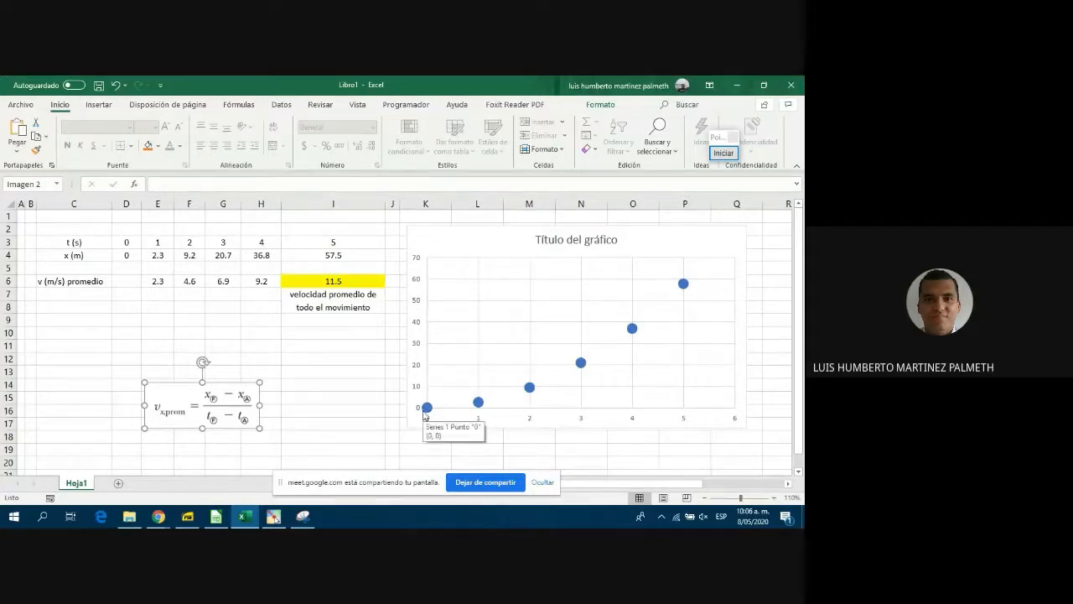
drag(212, 408, 280, 441)
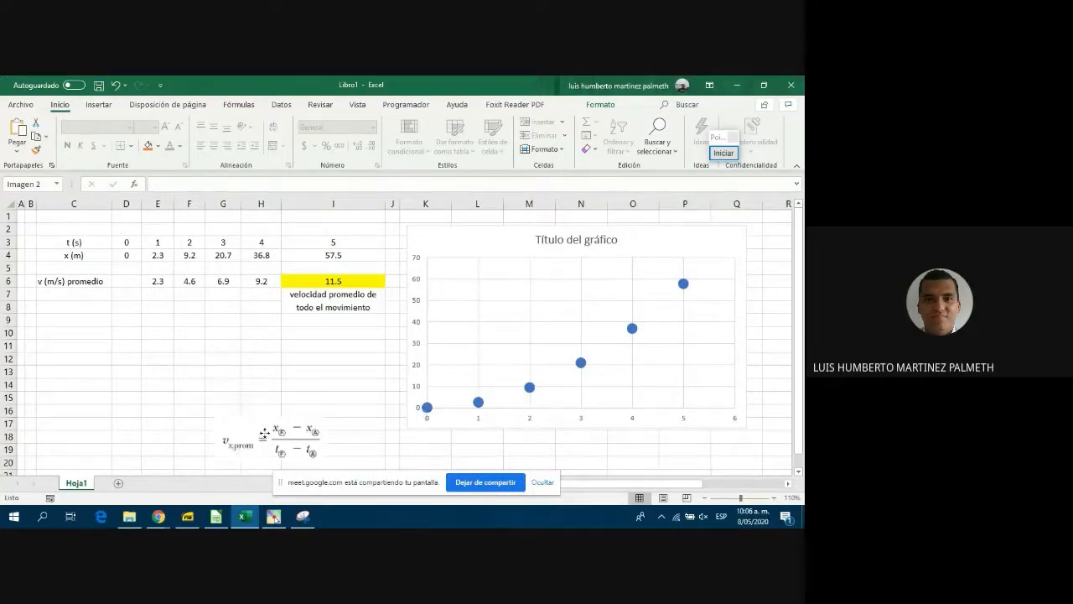
Enter the row label "V (m/s)" in cell C10, keeping the adjacent cell B10 empty.
click(78, 335)
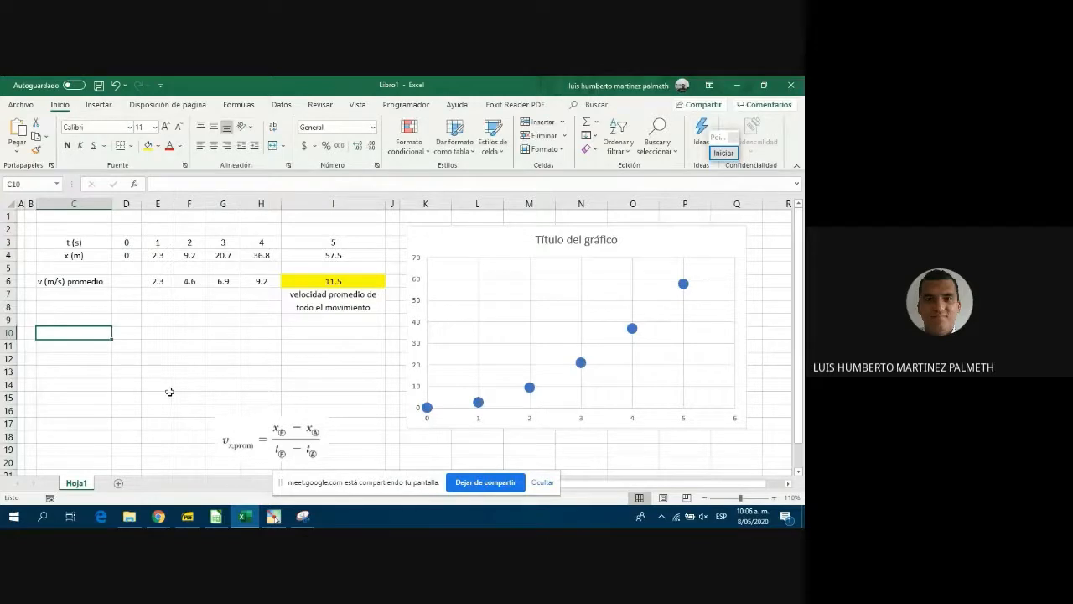
text(V ()
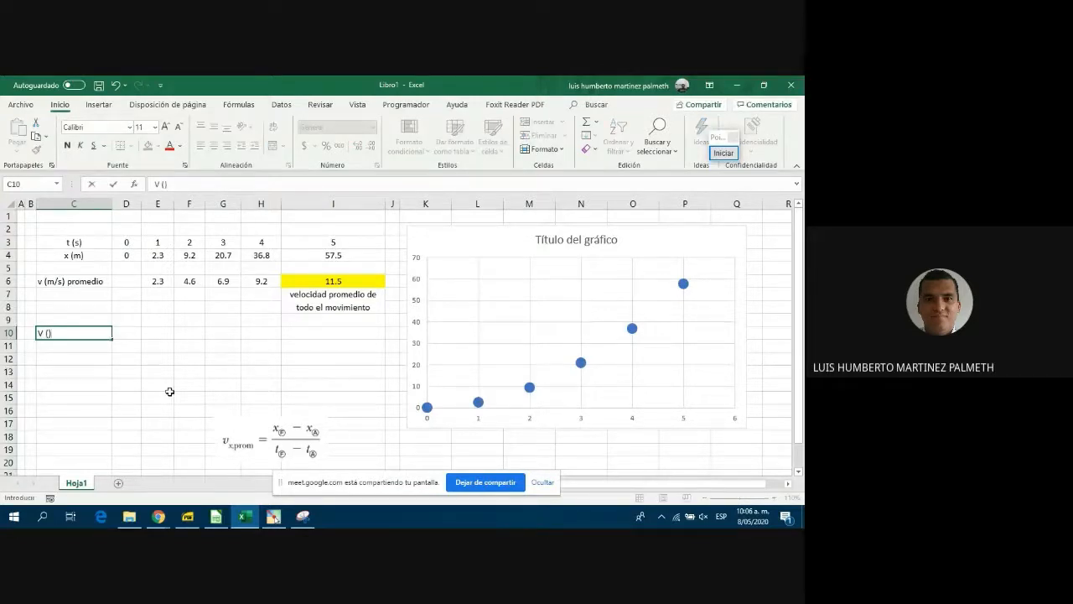
key(Left)
text(m/)
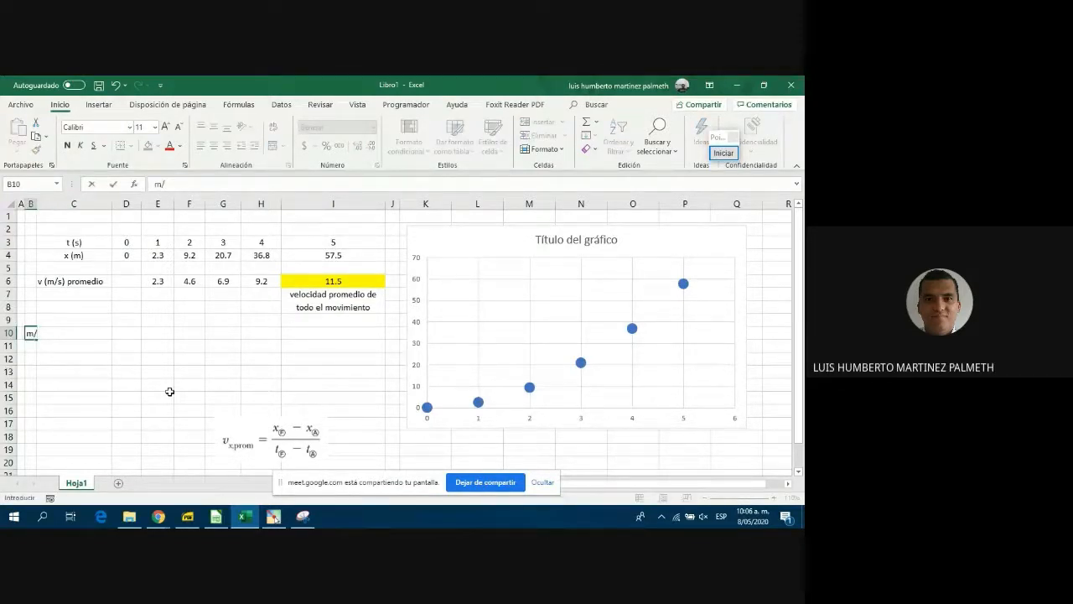
text(s)
key(Return)
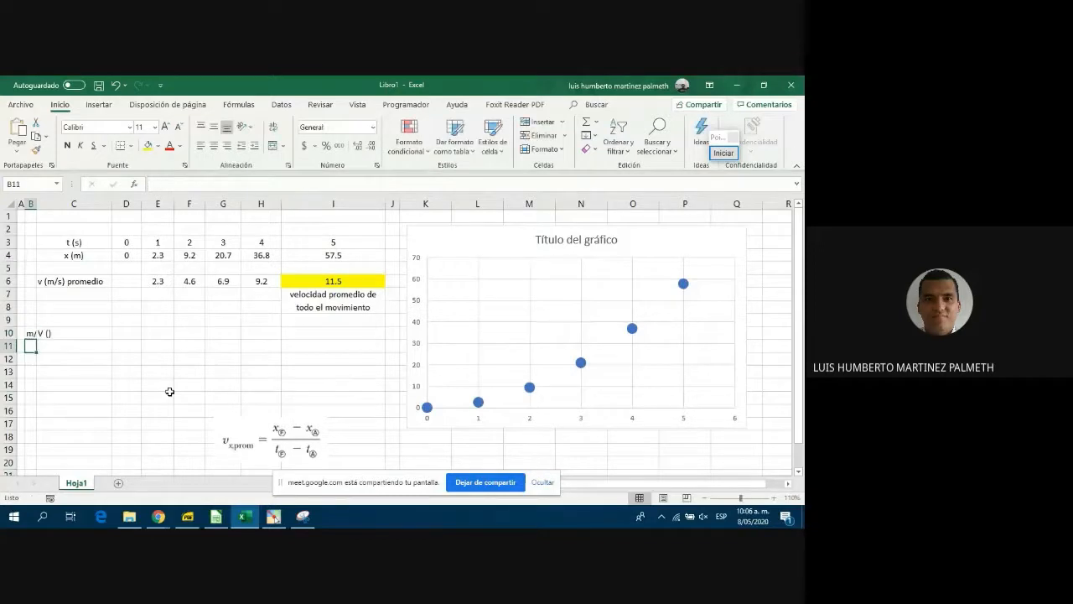
click(44, 333)
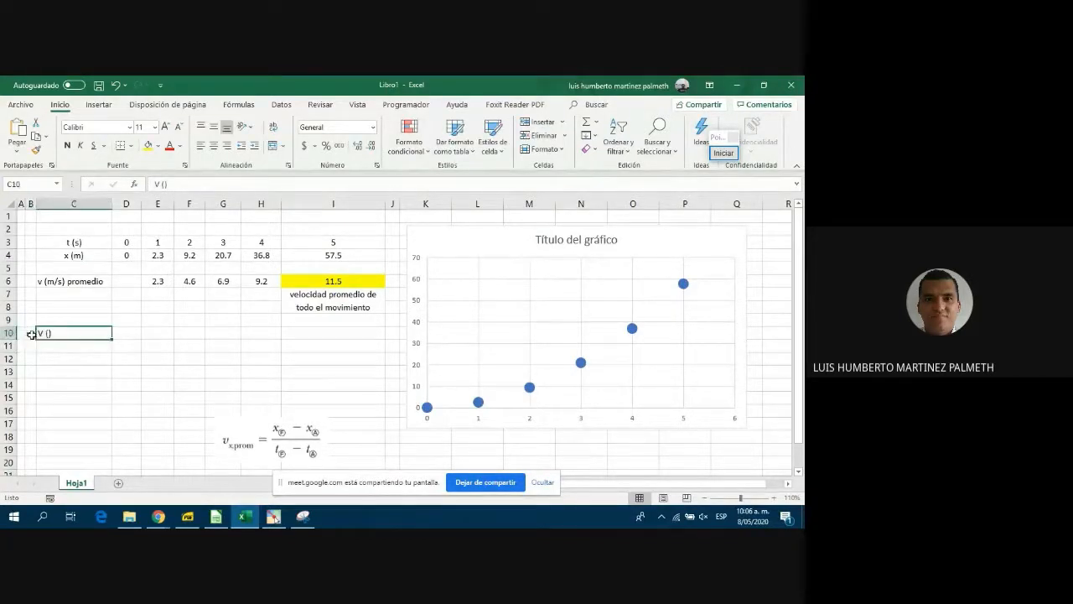
click(162, 183)
text(m)
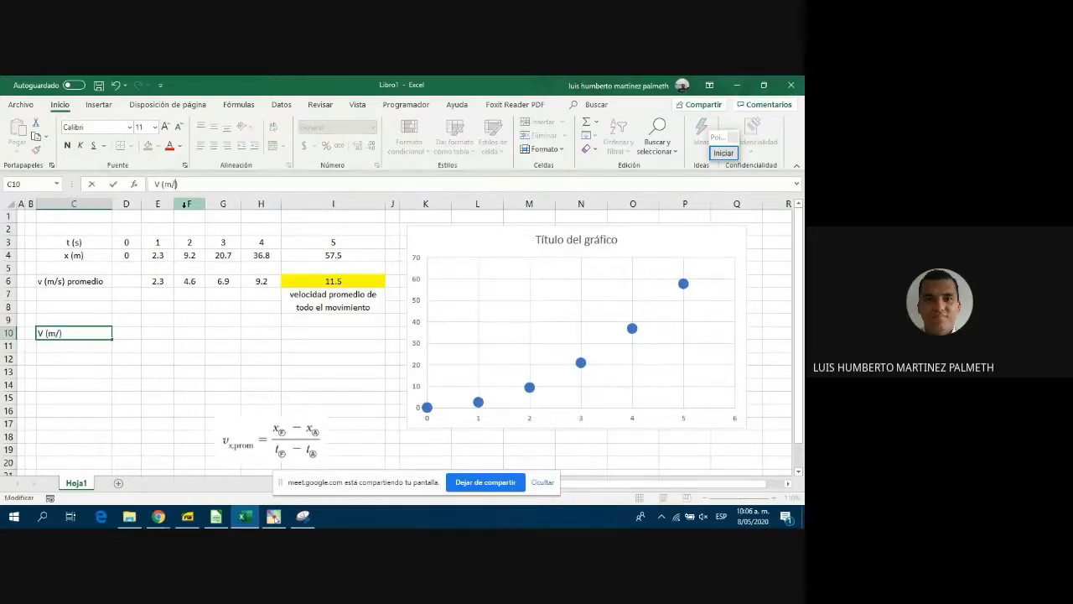
text(/s)
key(Return)
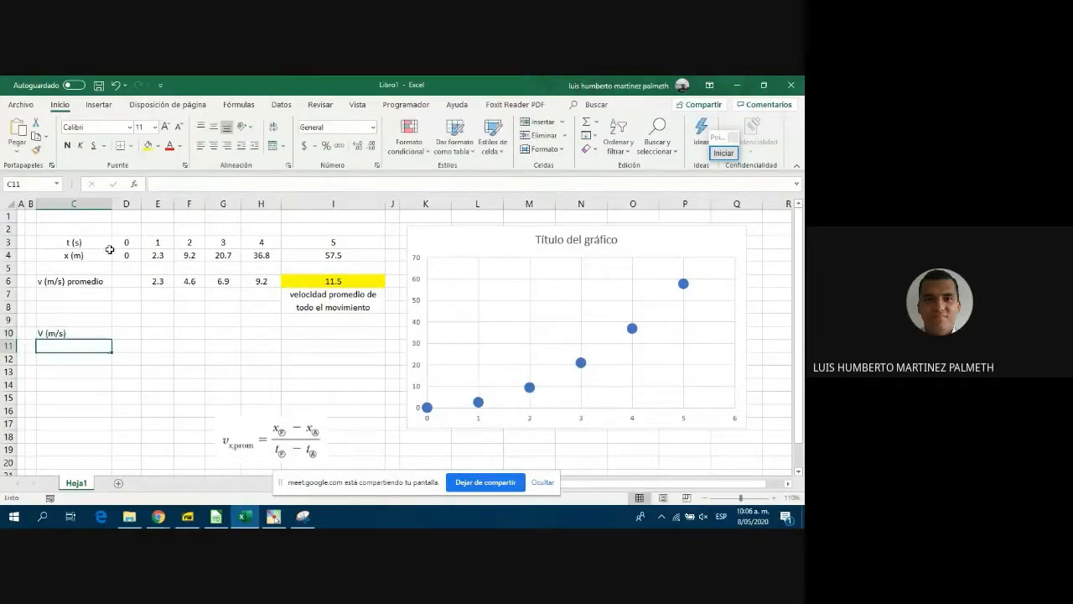
Extend the label in C10 to "V (m/s) instantanea" and widen column C to fit it.
click(89, 335)
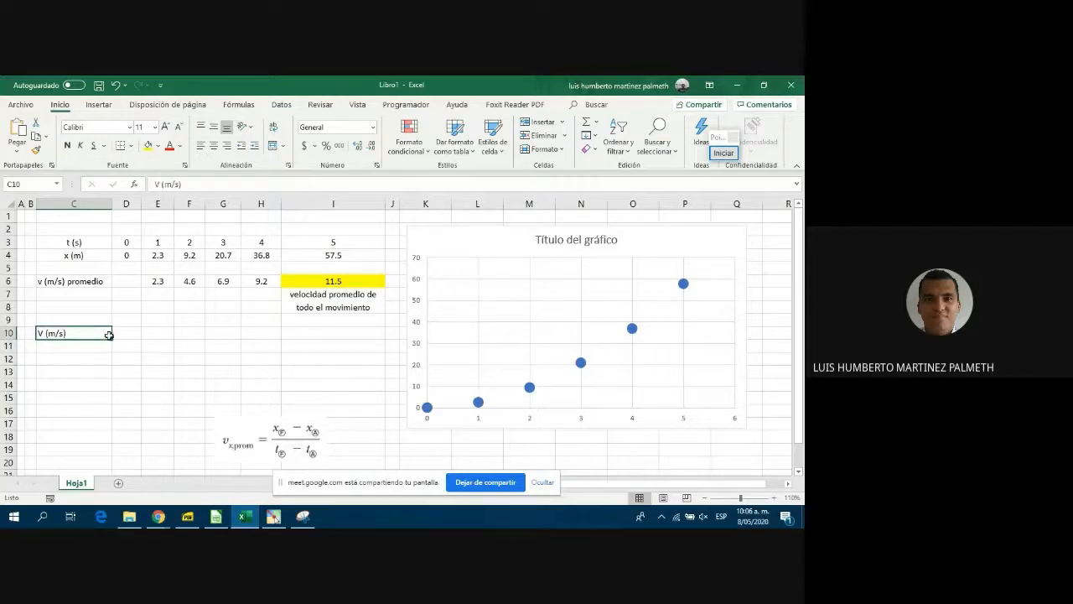
click(194, 185)
text(instantanea)
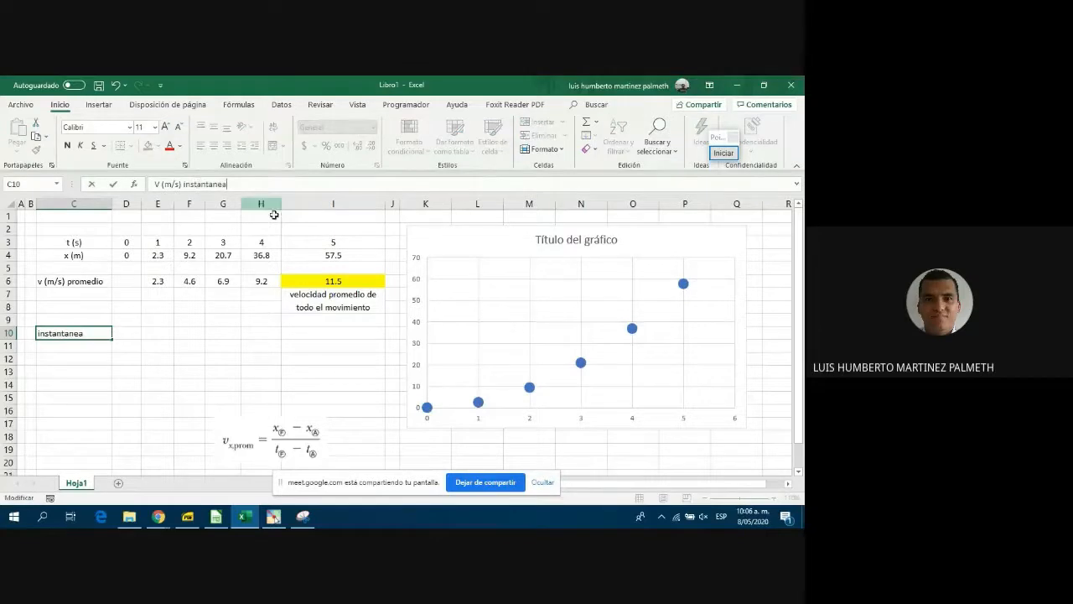
click(238, 398)
click(86, 335)
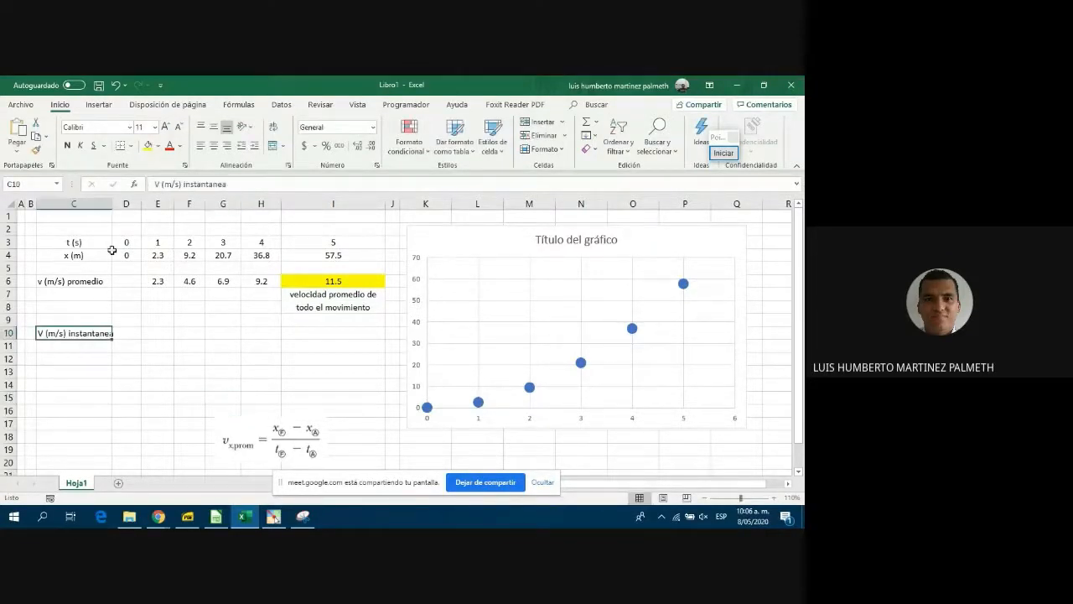
drag(112, 204, 128, 204)
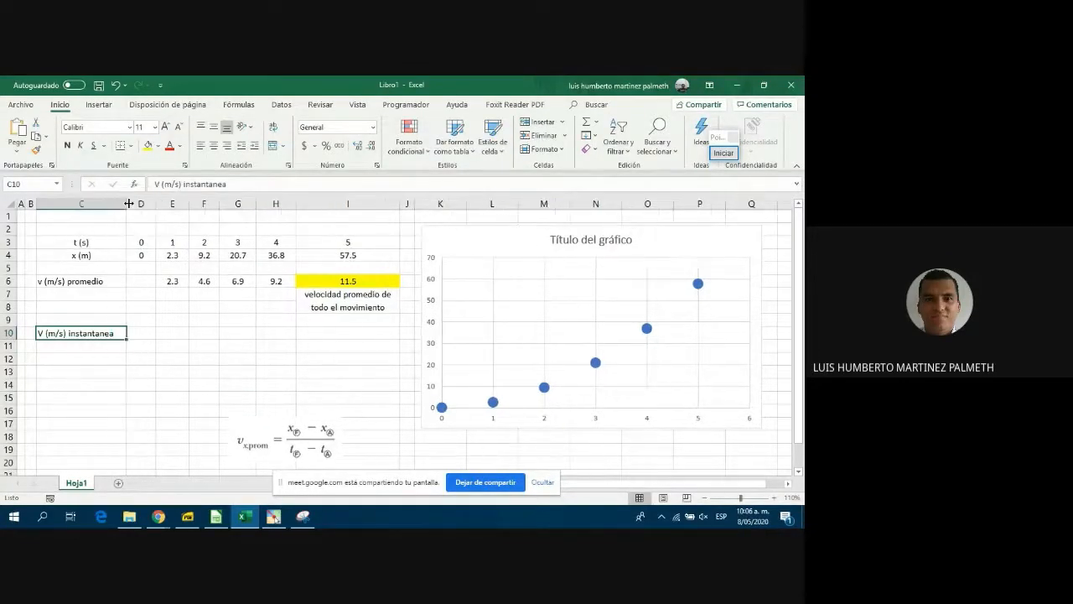
click(150, 359)
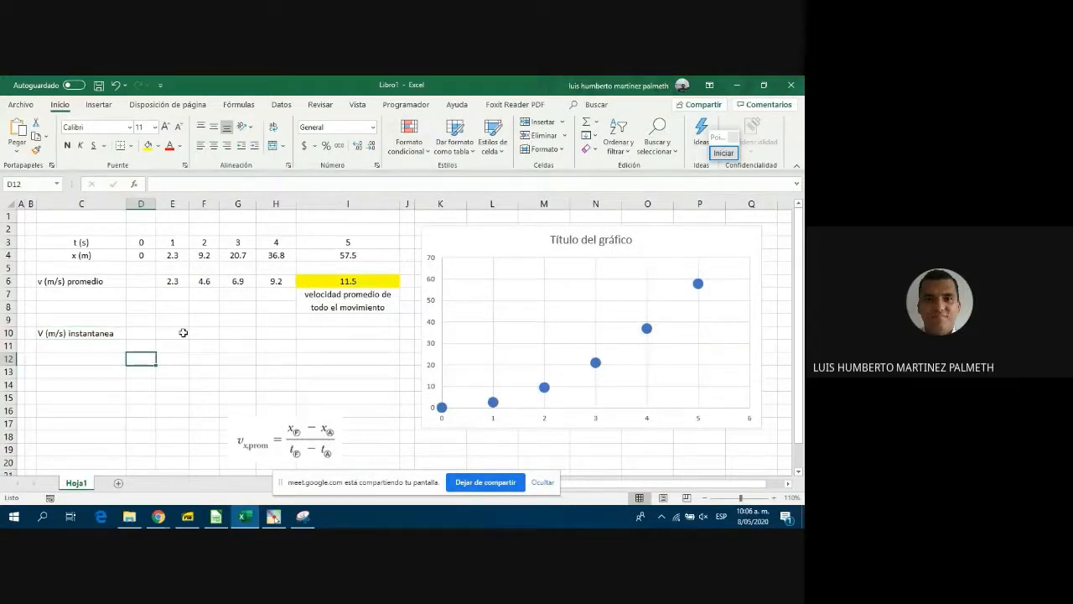
Calculate the velocity between t = 0 and t = 1 in E10 with the formula =(E4-D4)/(E3-D3).
click(182, 333)
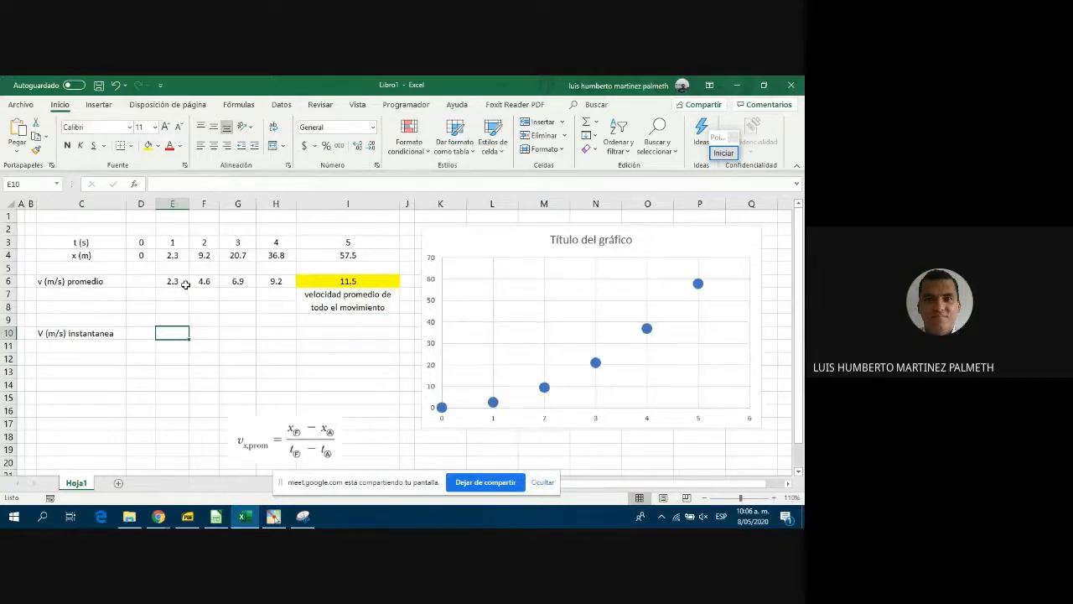
text(=()/()
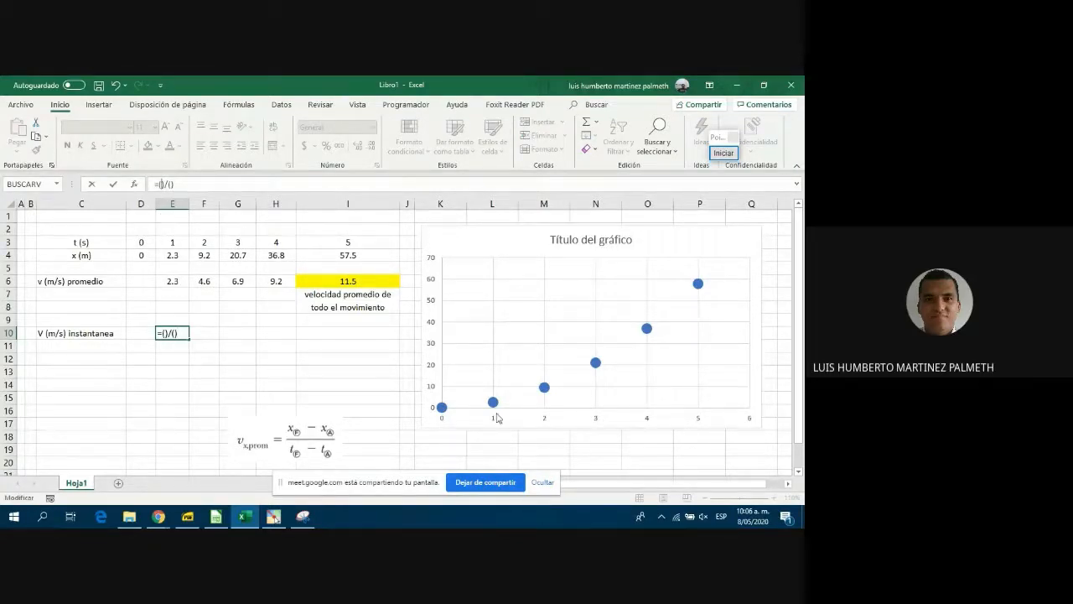
click(172, 255)
text(-)
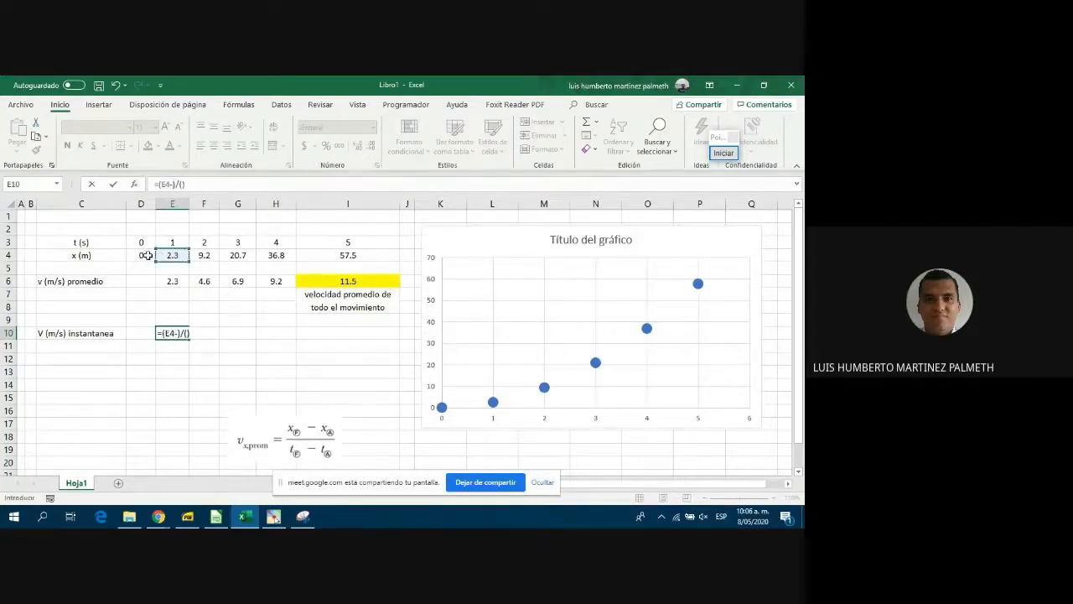
click(142, 255)
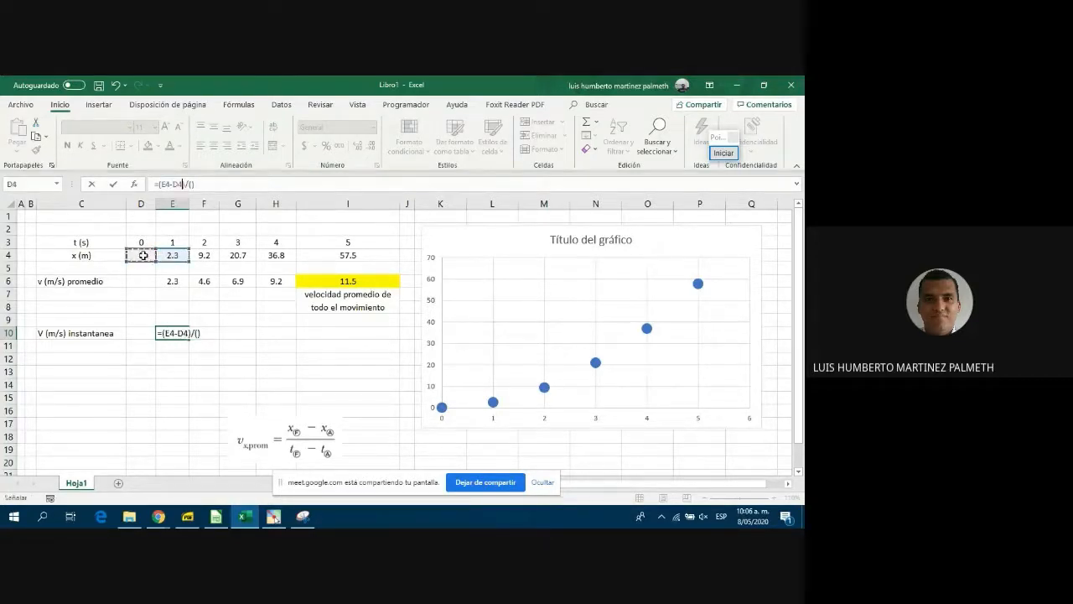
click(192, 183)
click(180, 242)
text(-)
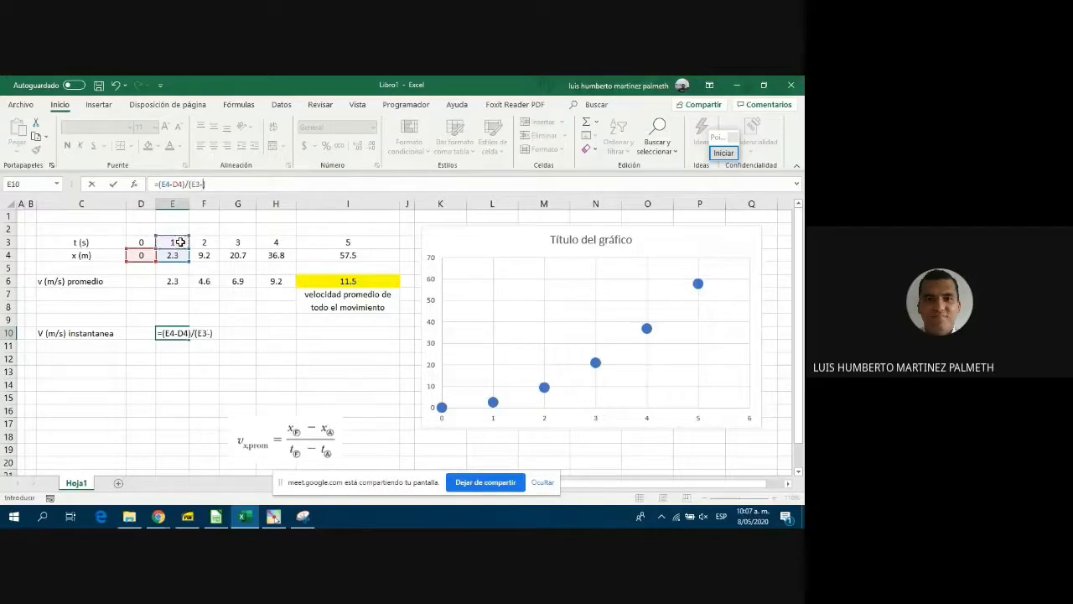
click(140, 242)
key(Return)
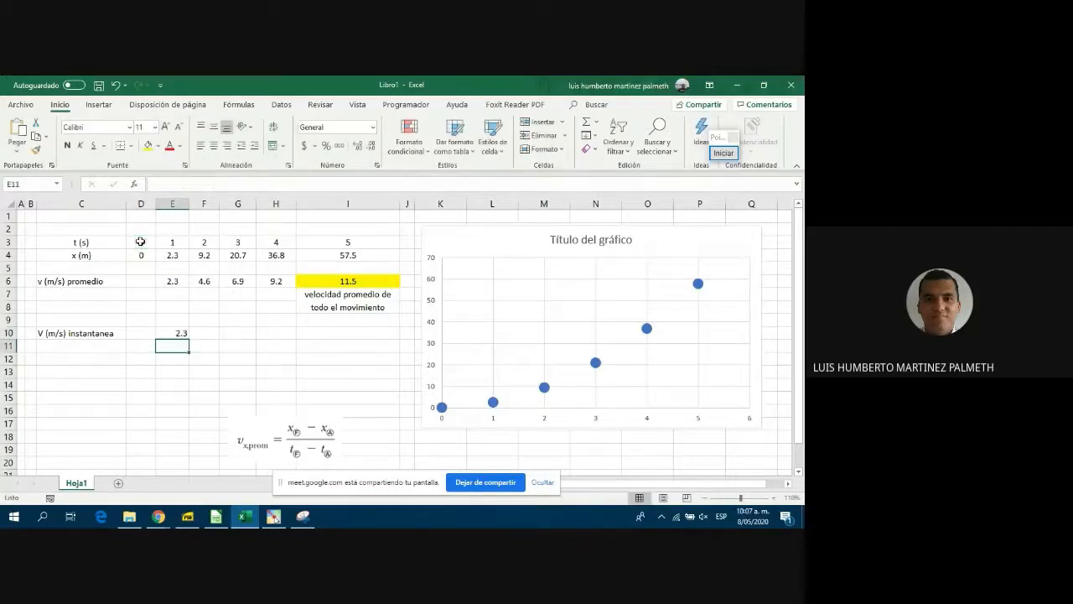
Copy the E10 velocity formula into F10 and check which cells it references.
click(174, 332)
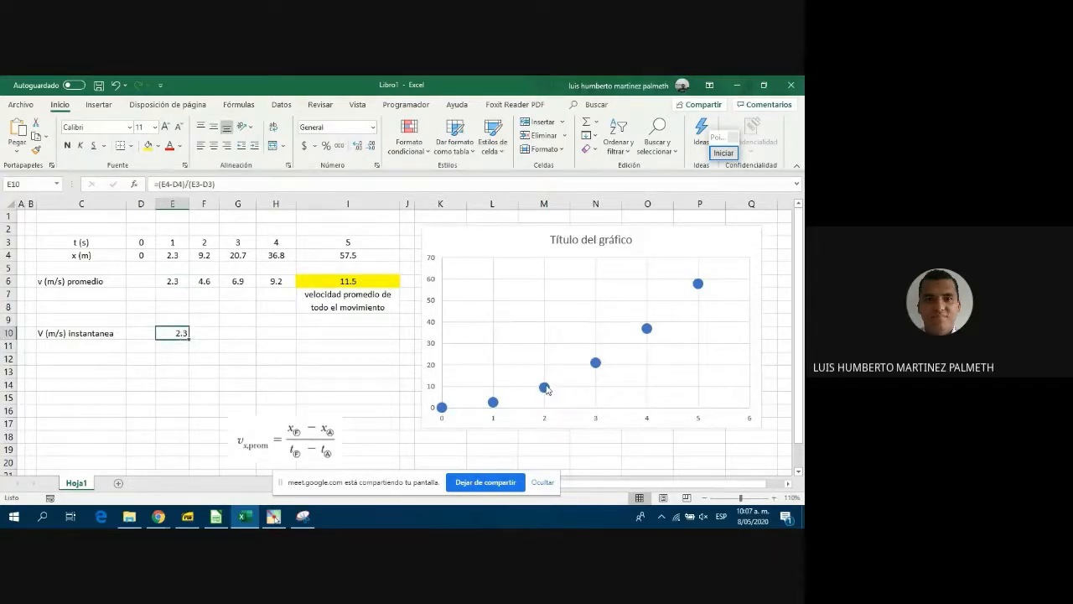
mouse_move(550, 392)
drag(192, 339, 214, 337)
click(210, 333)
click(249, 186)
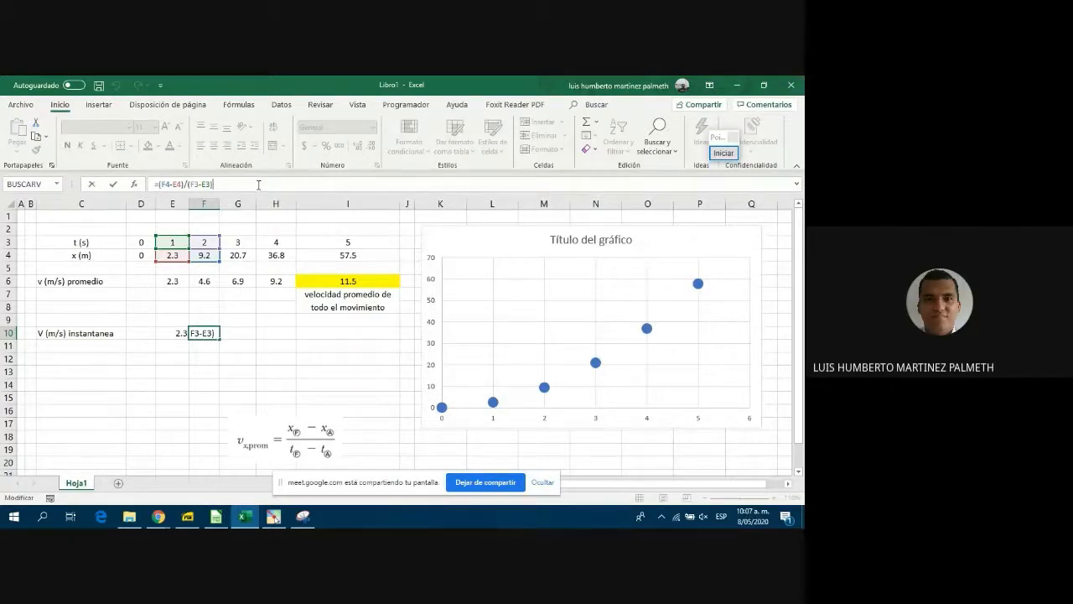
key(Return)
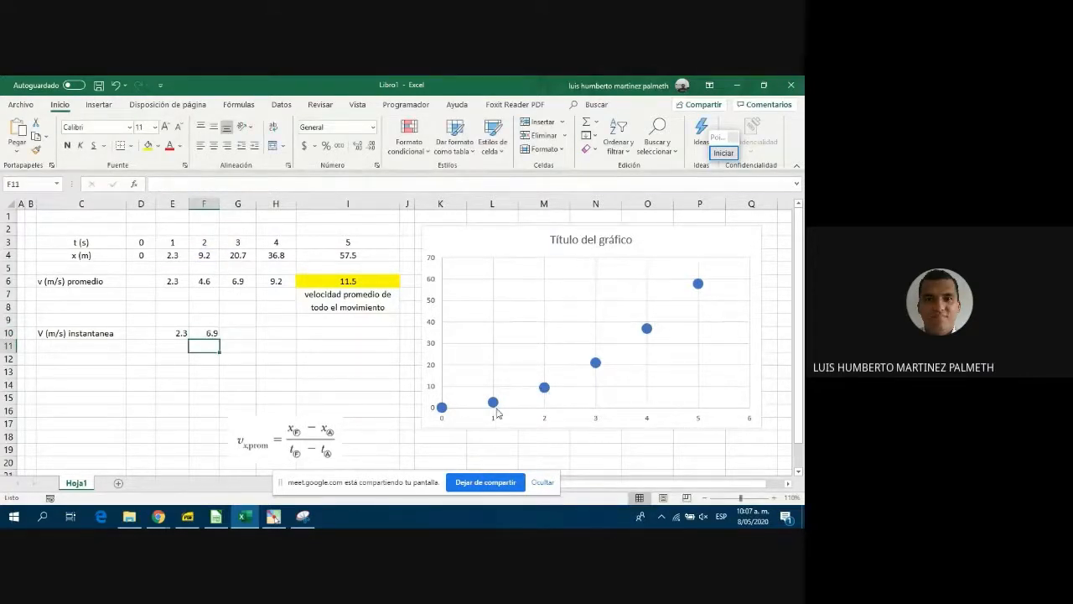
Compare the cell references in the instantaneous velocity formula in F10 with those in the average velocity formula in F6.
click(215, 334)
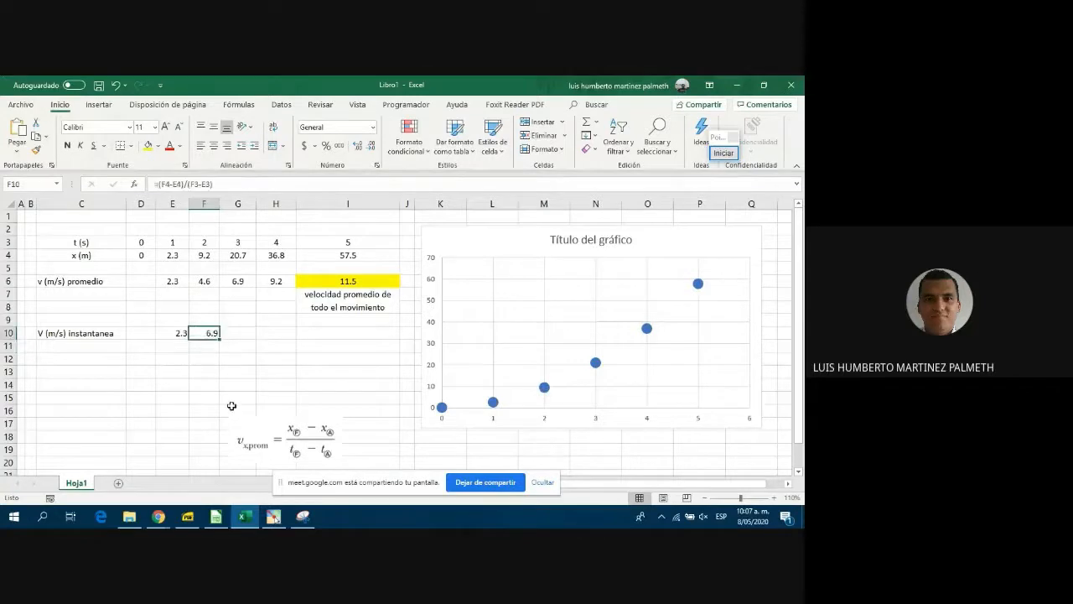
click(211, 282)
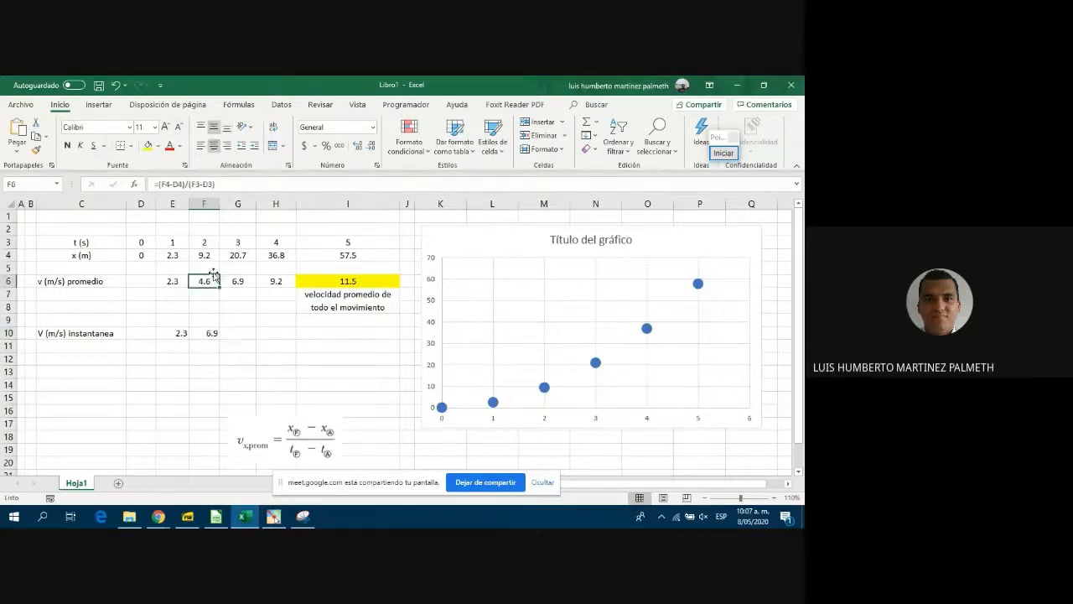
click(238, 183)
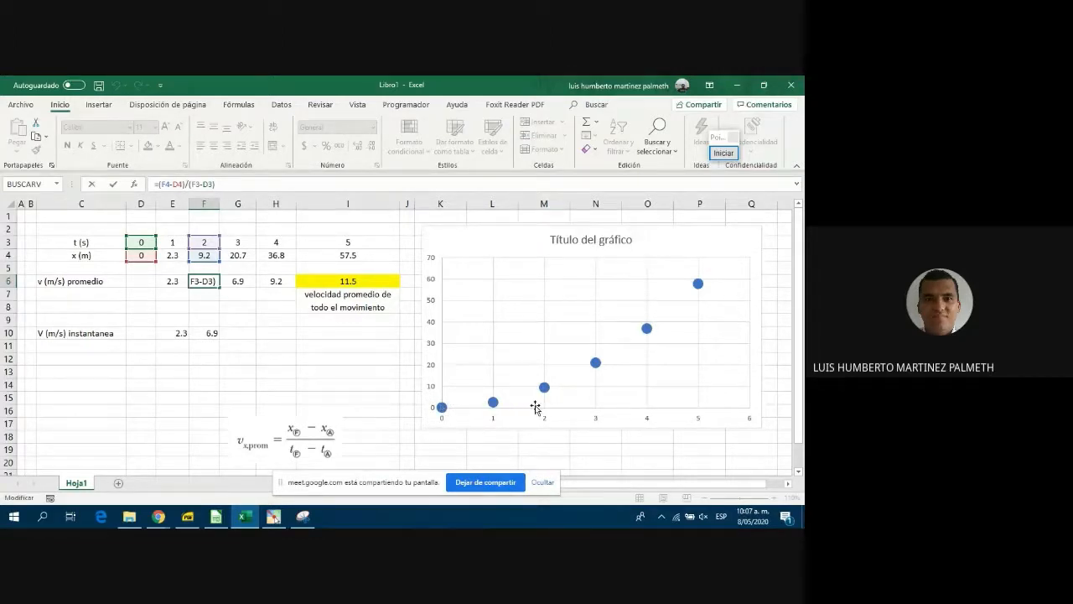
key(Return)
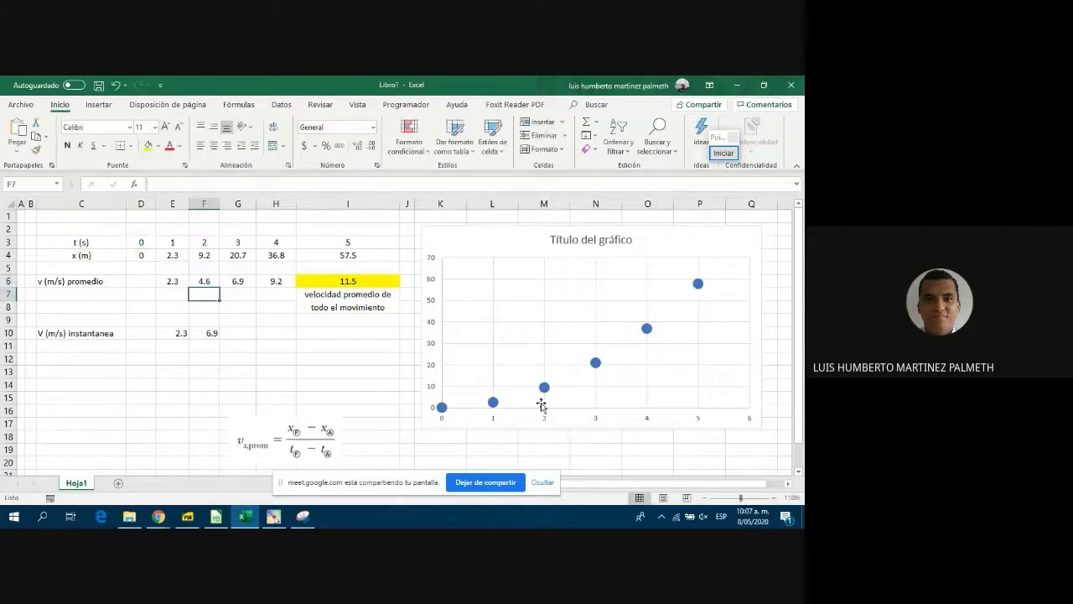
double_click(211, 333)
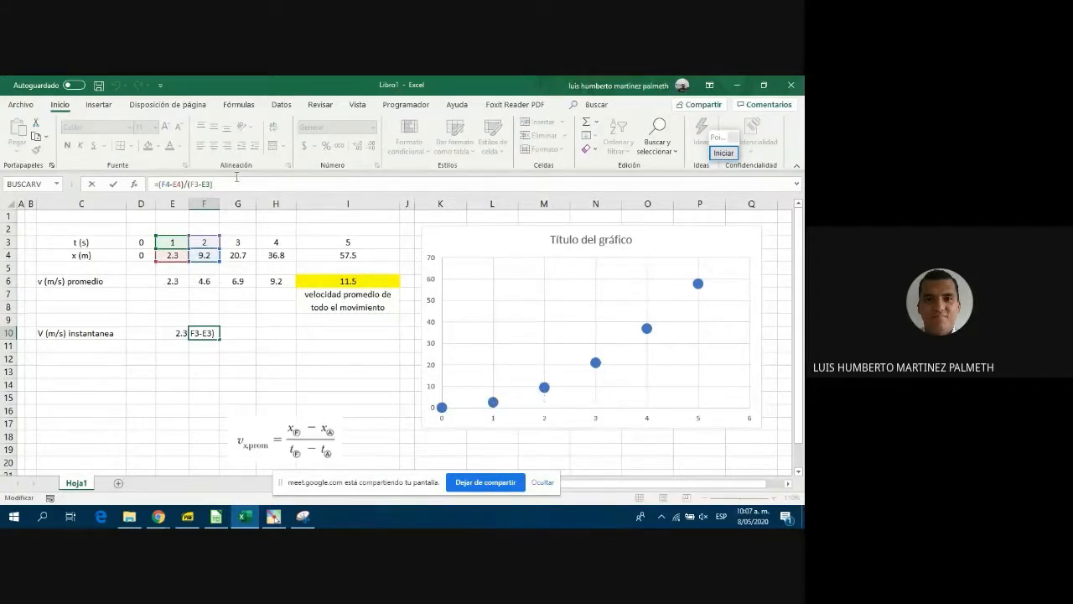
key(Return)
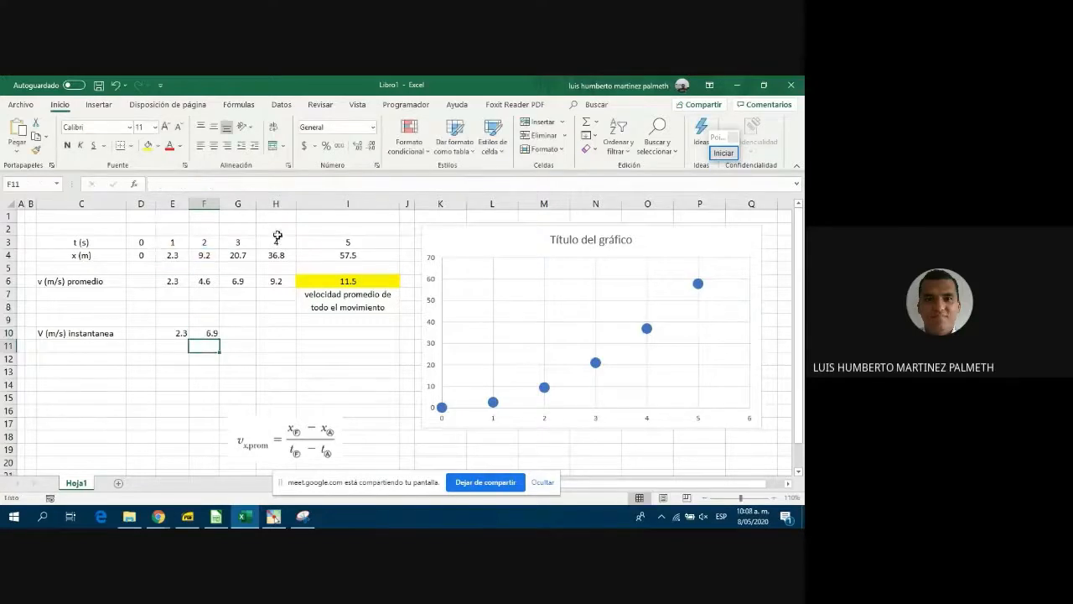
Fill the F10 instantaneous velocity formula across row 10 through I10.
click(208, 334)
drag(220, 338, 355, 342)
click(354, 358)
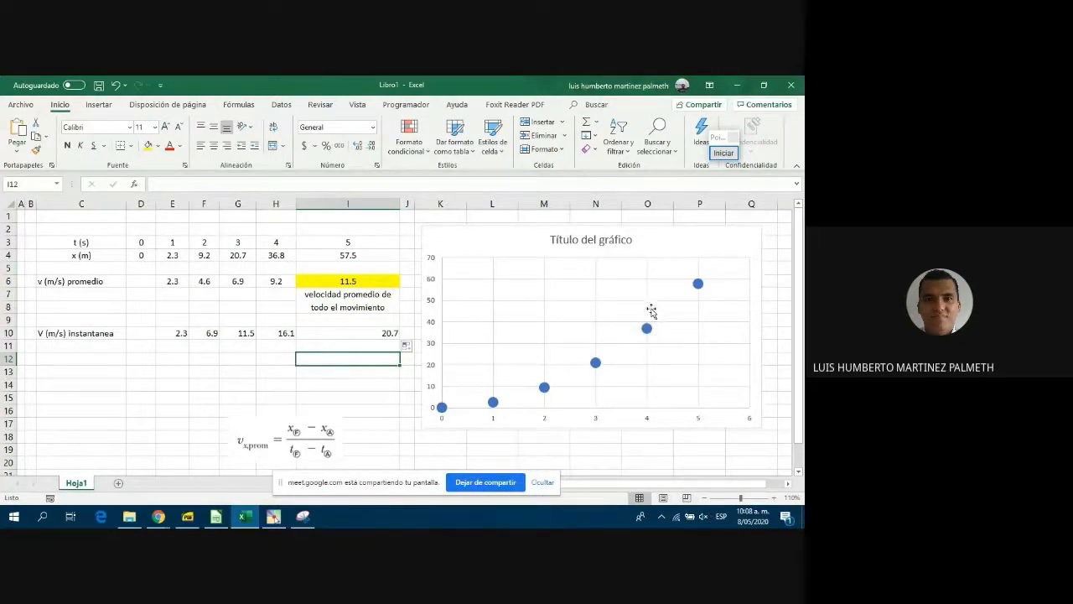
Highlight H10 in yellow and add the label "v instantanea en 4s" below it in H11.
click(284, 333)
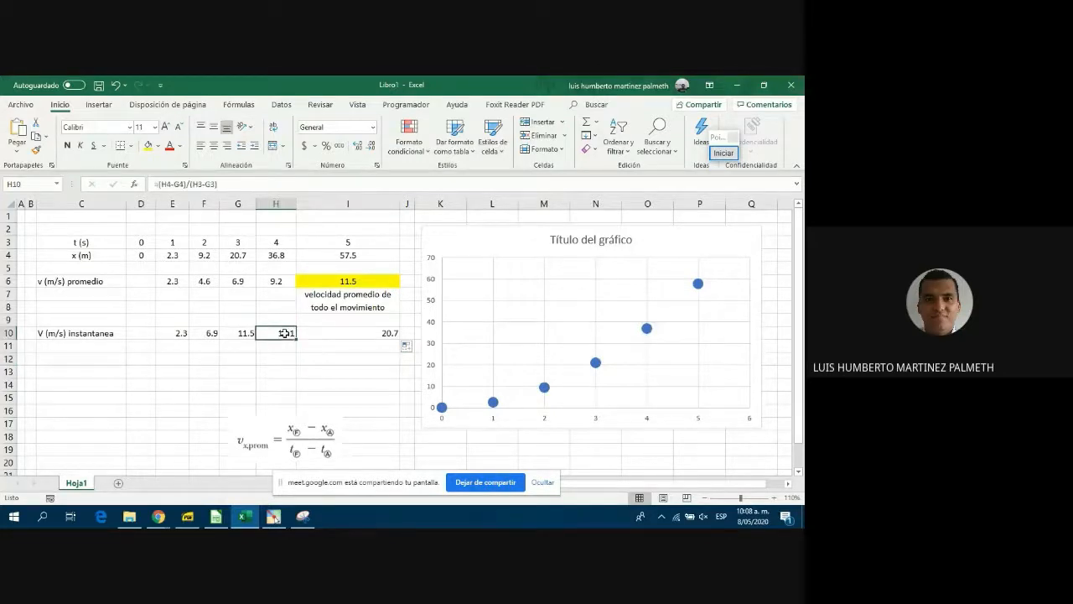
click(148, 146)
click(276, 345)
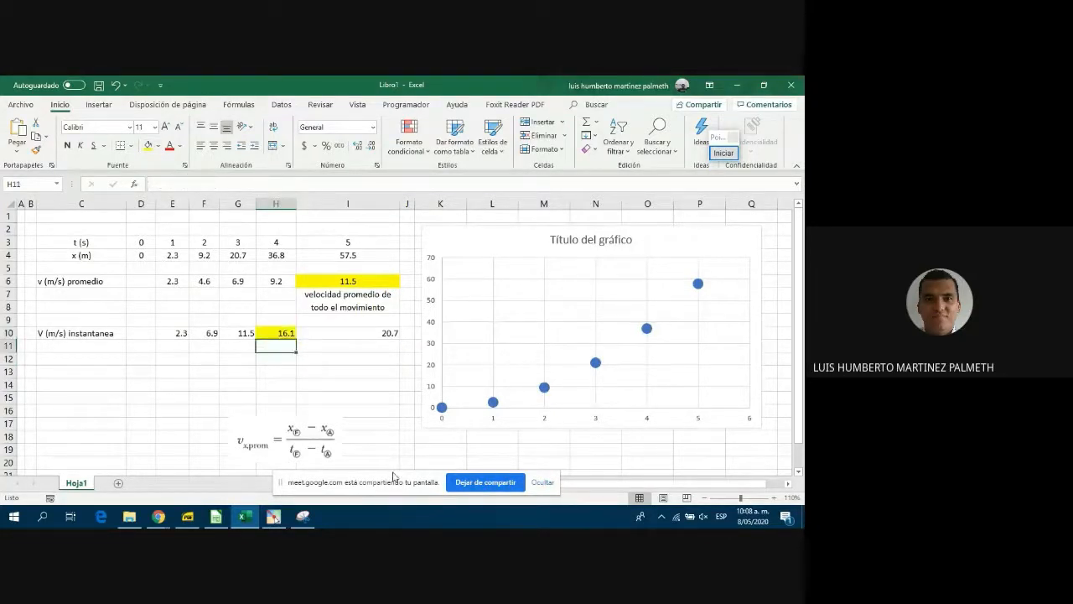
text(v instantanea en)
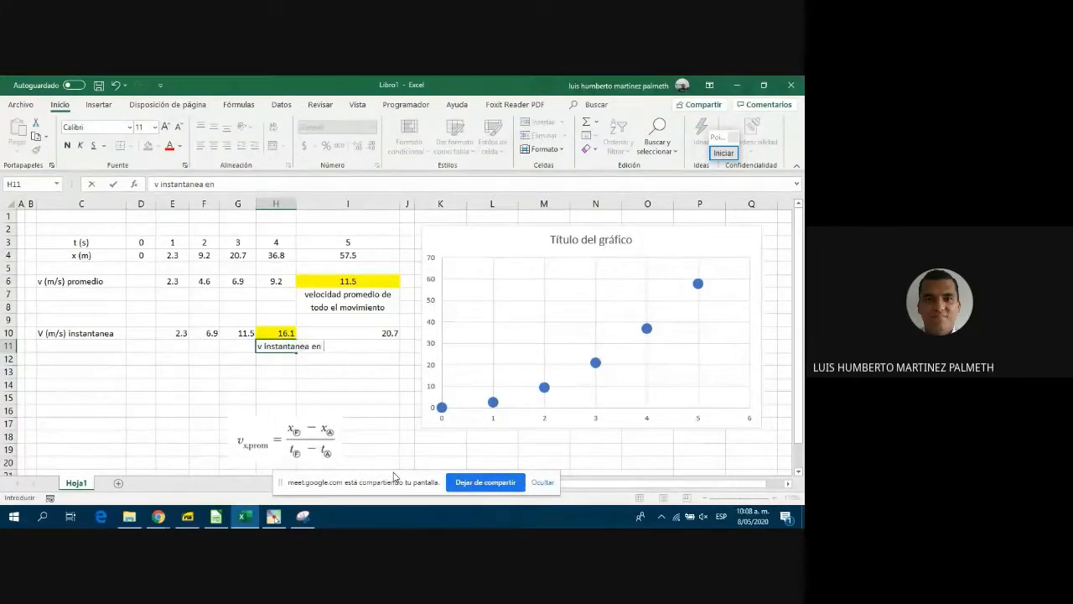
text( 4s)
key(Return)
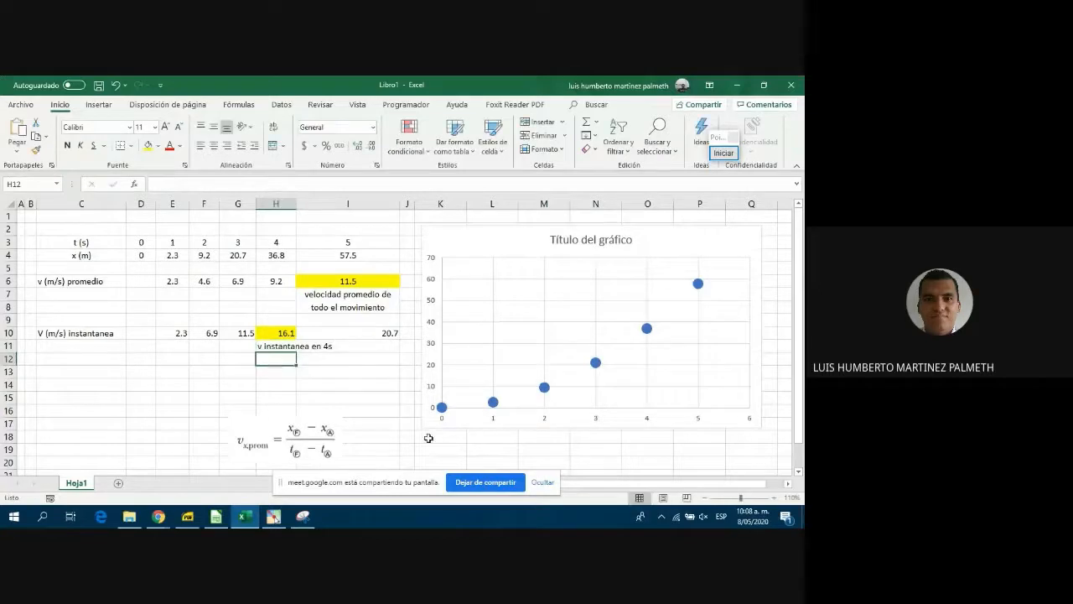
click(276, 347)
click(279, 334)
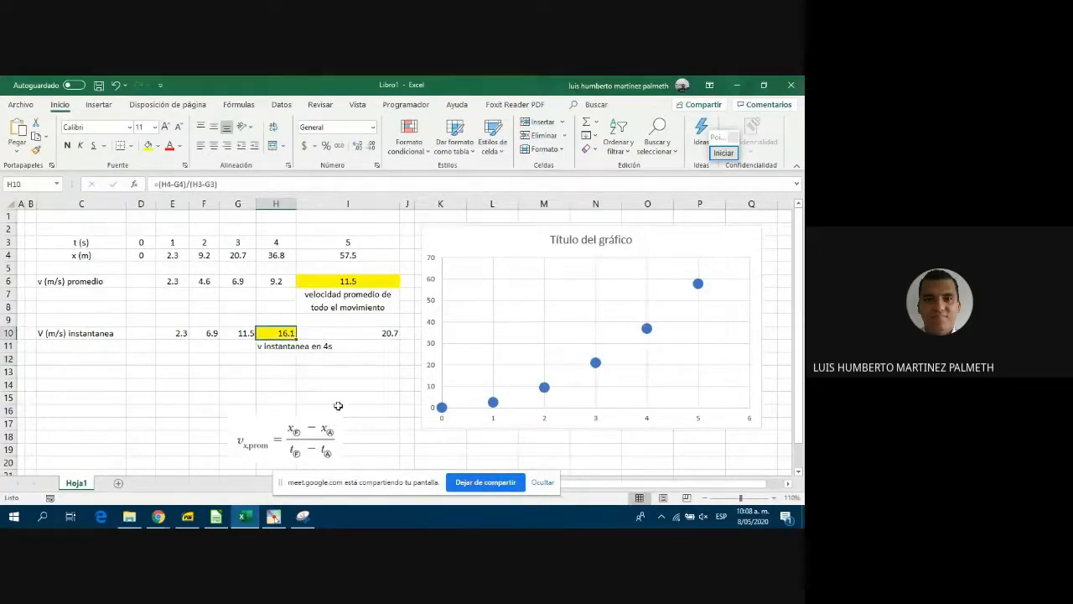
Center the value in H10 and compare the whole-motion average velocity in I6 with the 4 s instantaneous velocity.
click(215, 147)
click(356, 282)
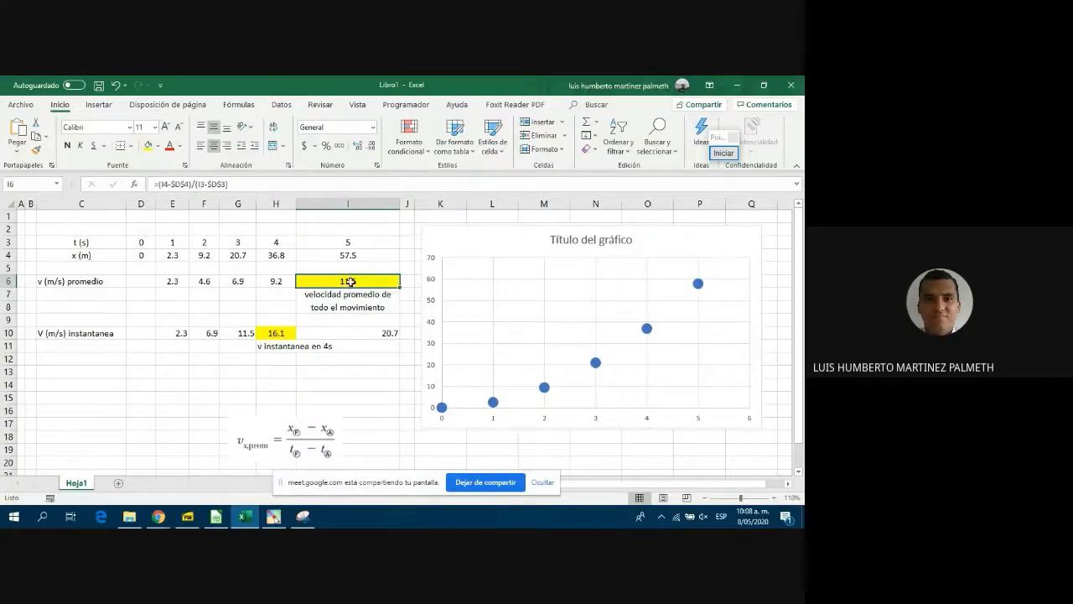
click(275, 335)
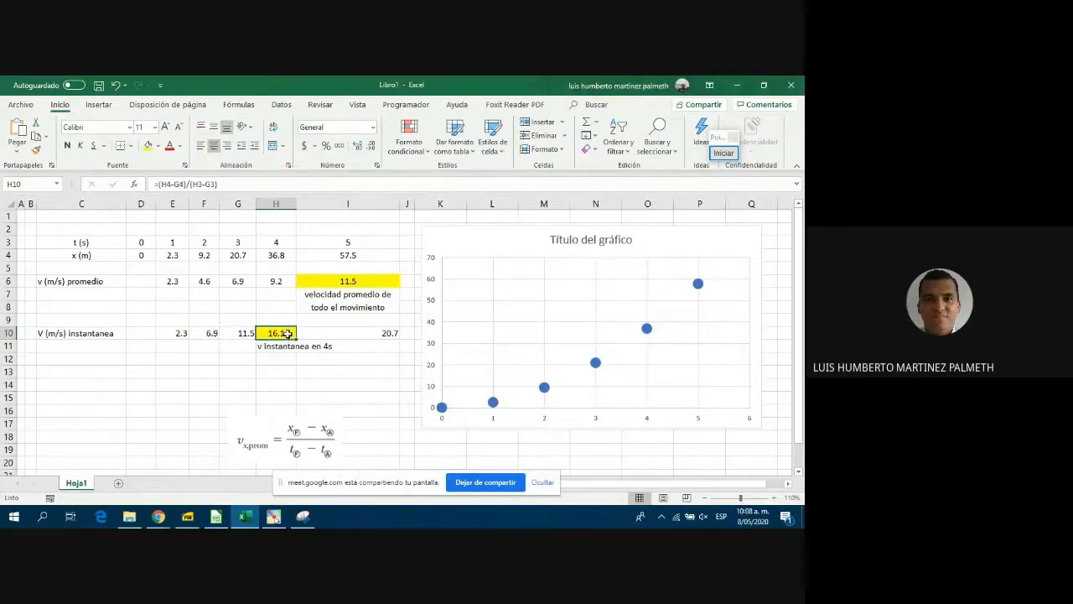
click(355, 282)
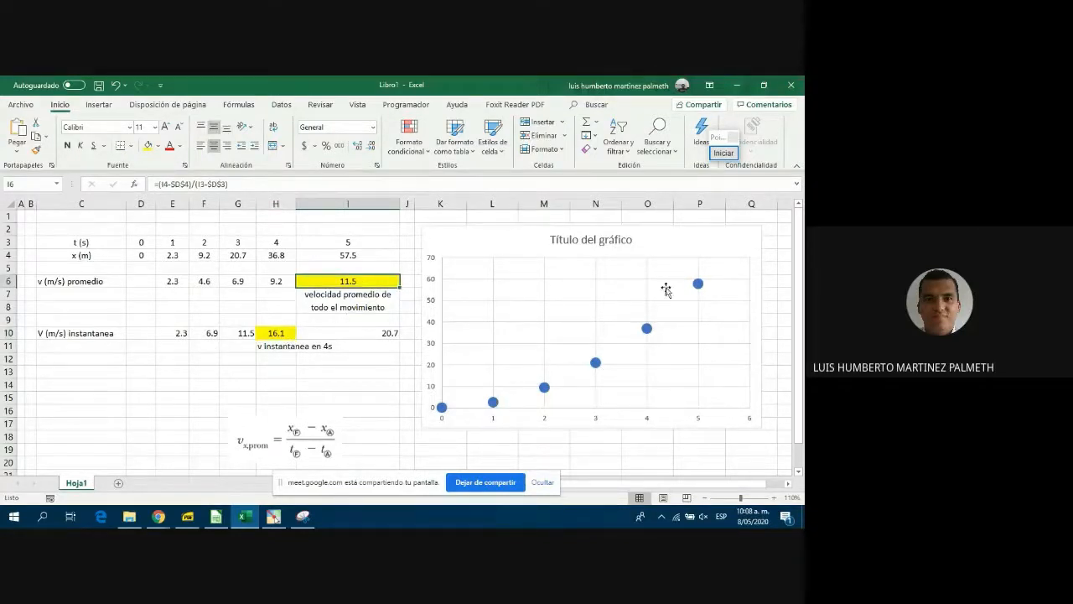
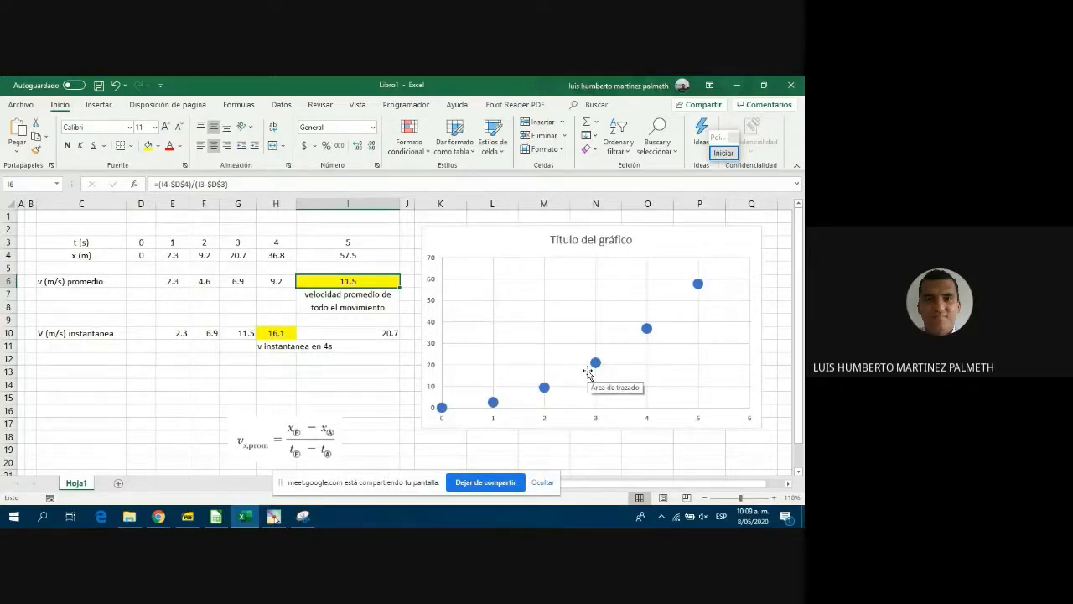
click(699, 452)
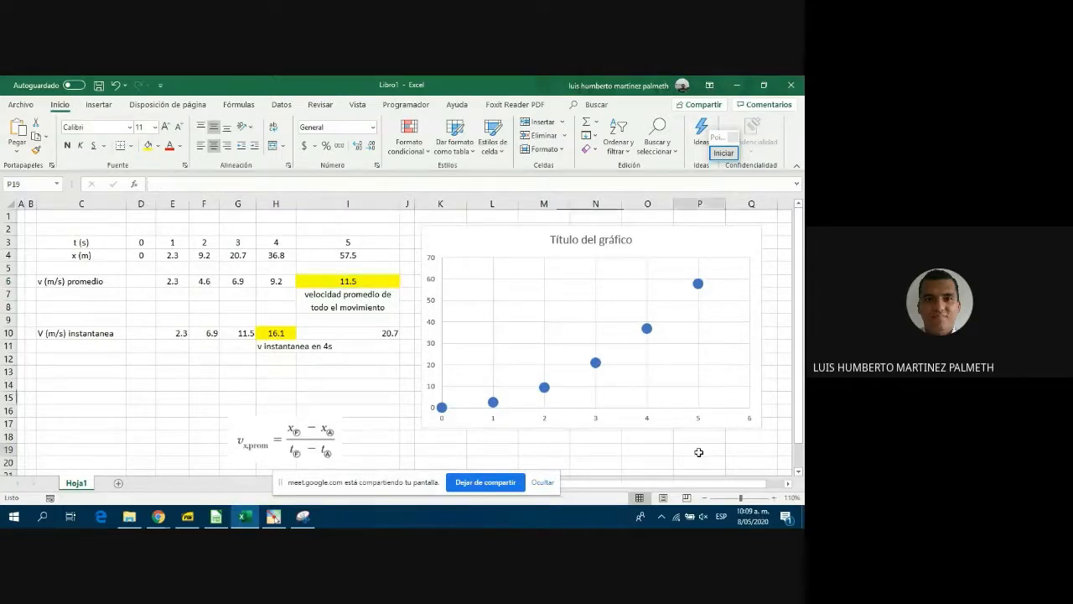
click(279, 347)
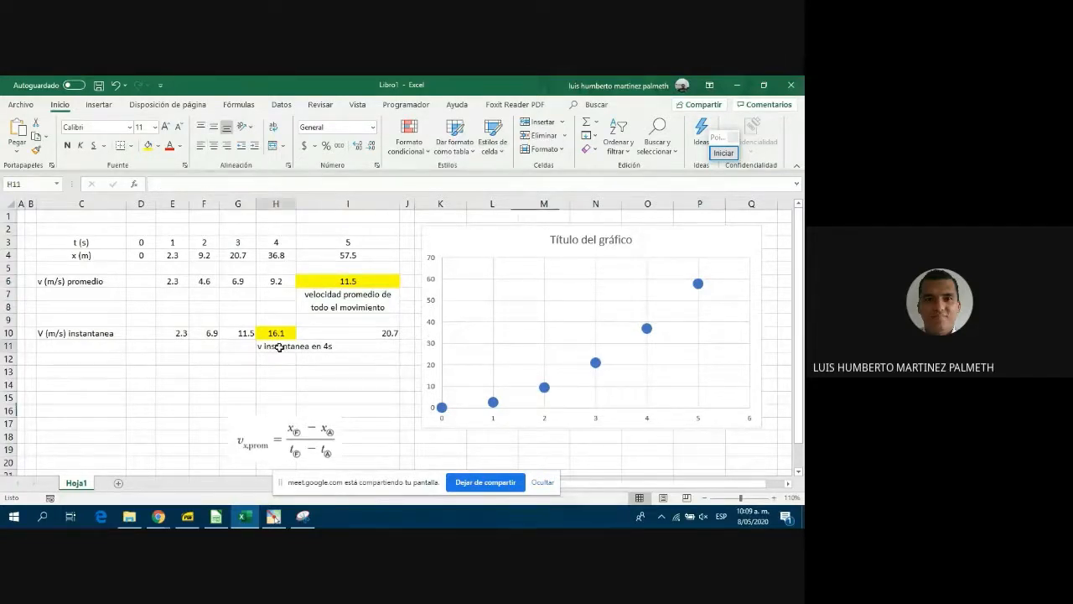
Center the instantaneous velocity values in E10:I10 both horizontally and vertically.
click(385, 334)
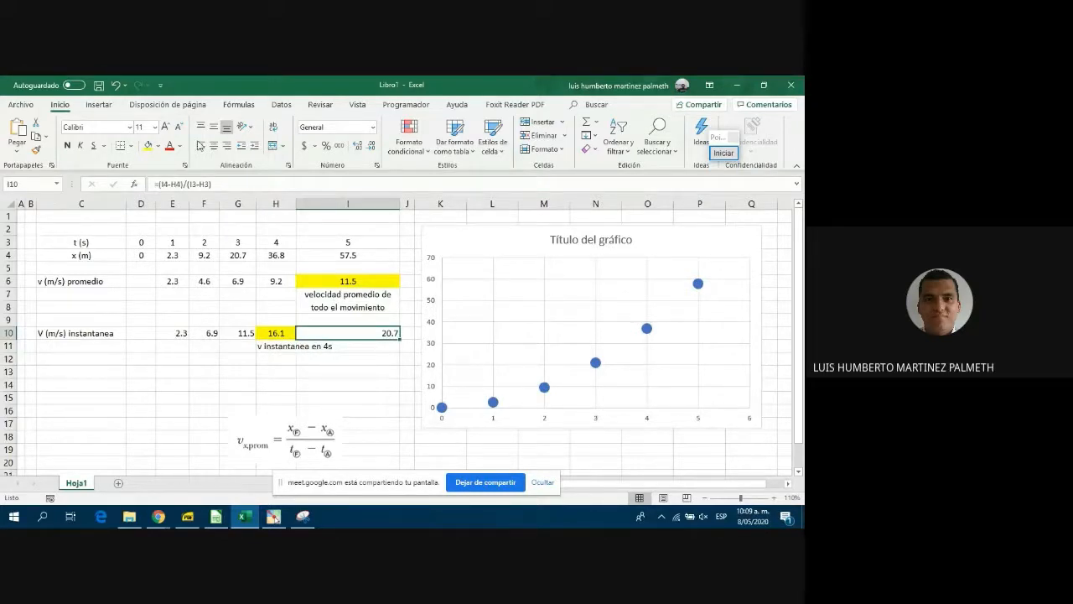
click(357, 369)
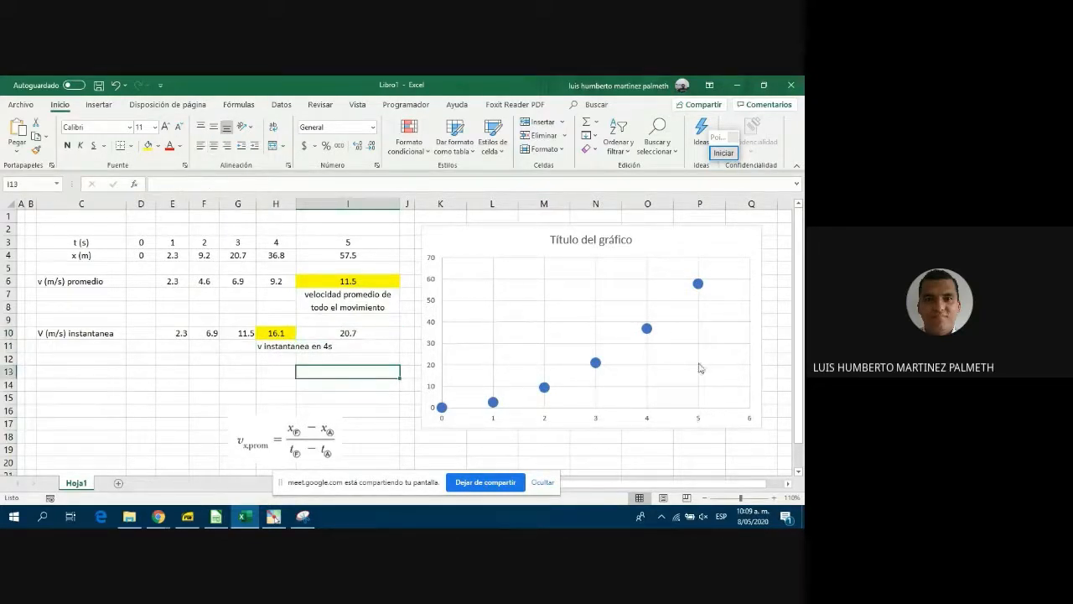
click(340, 335)
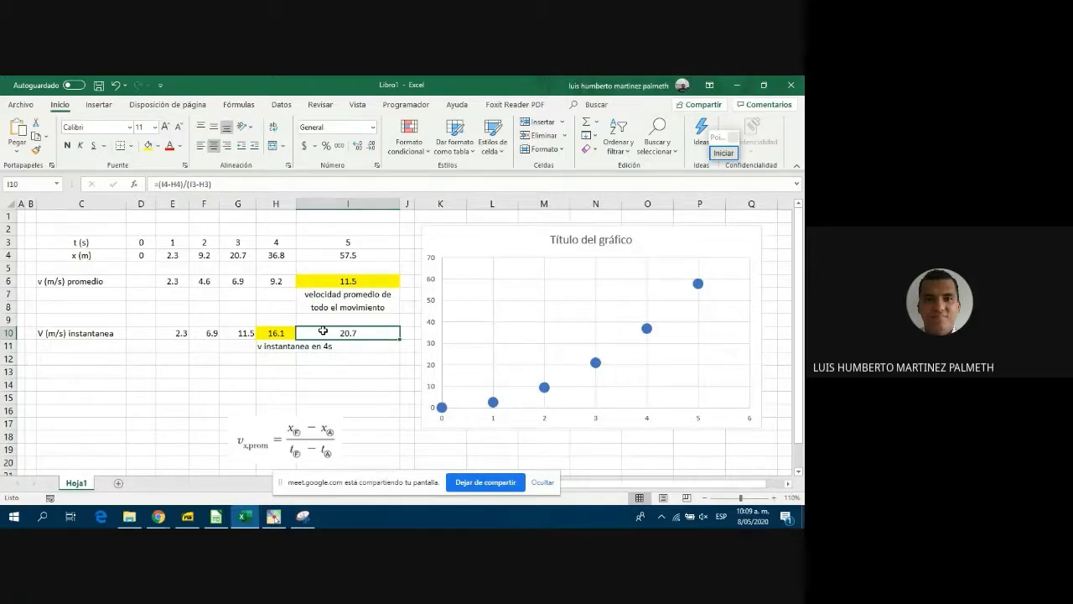
drag(321, 334, 176, 334)
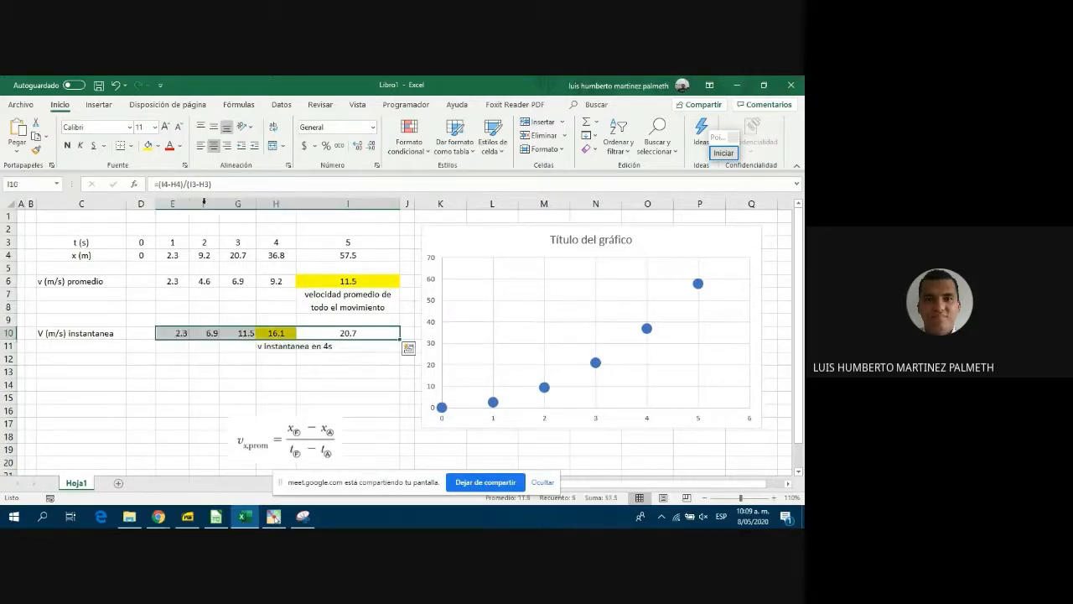
click(214, 129)
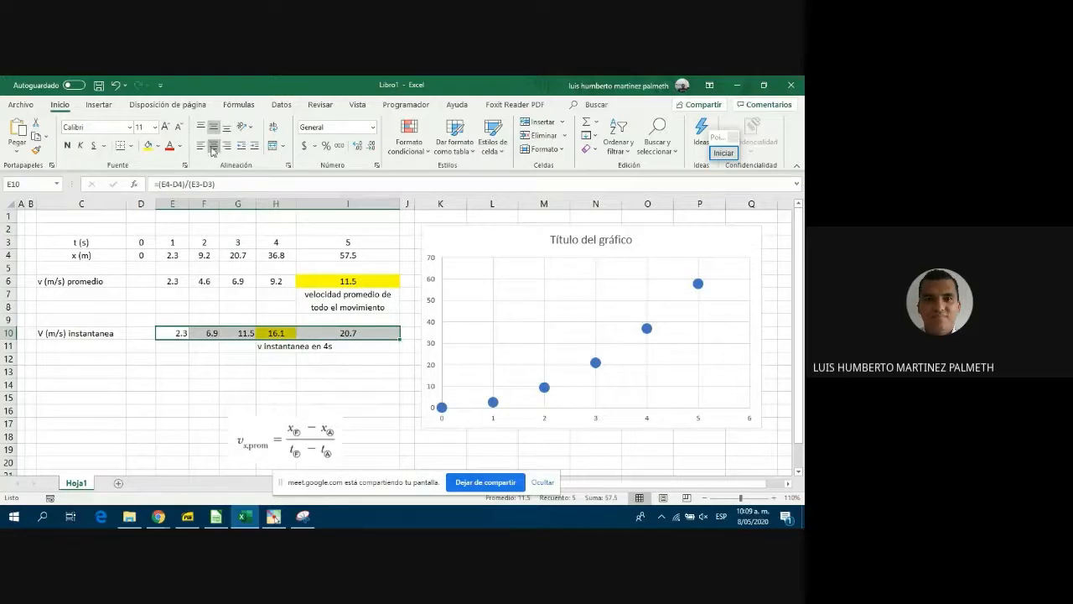
click(214, 147)
click(354, 382)
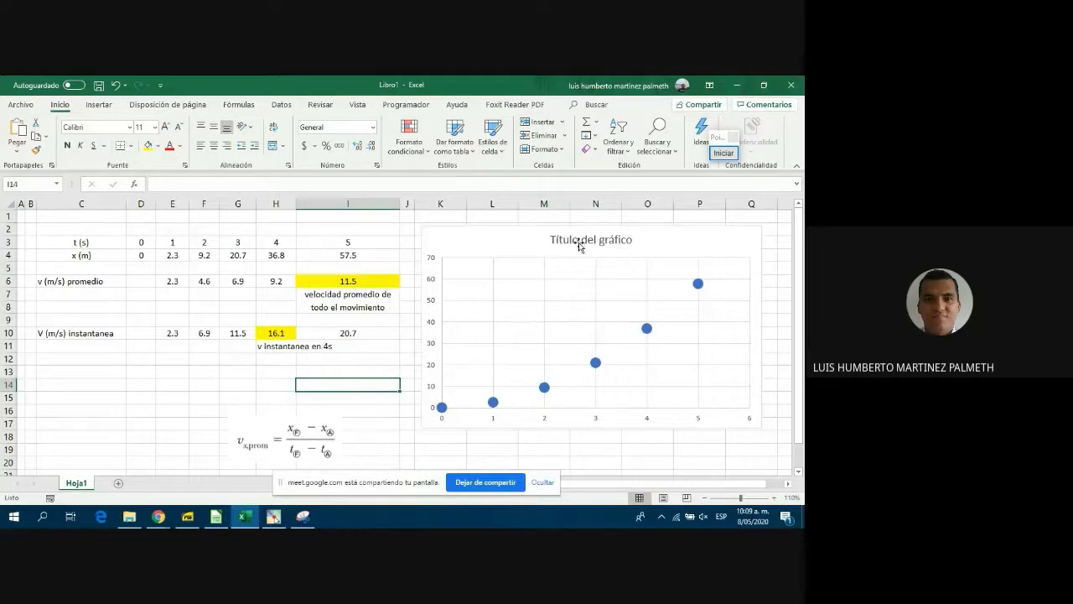
Replace the placeholder title of the position–time chart with "X vs t".
click(579, 245)
double_click(555, 241)
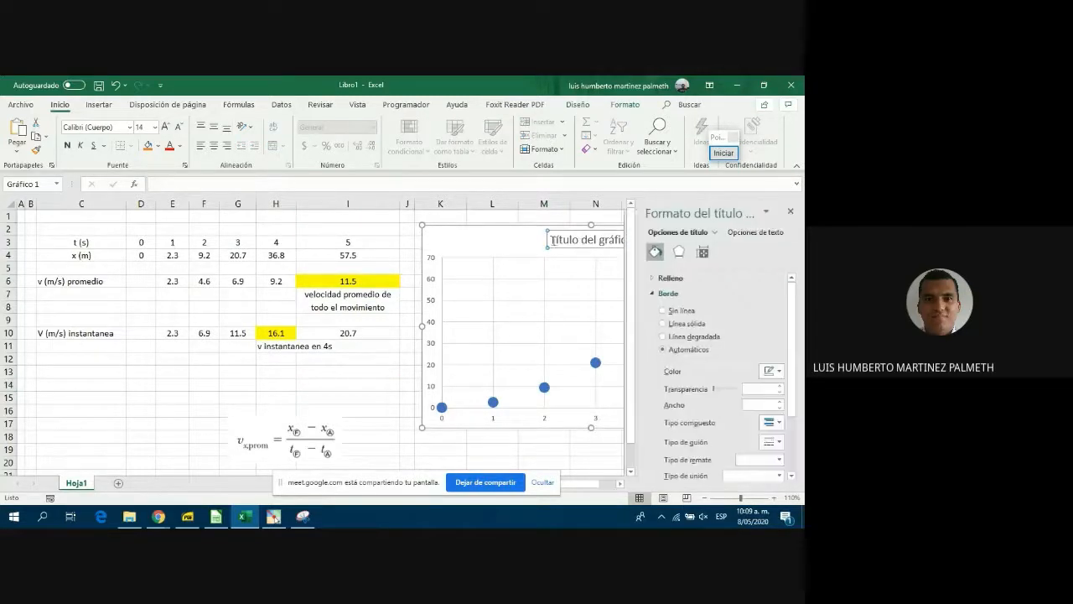
text(X vs t)
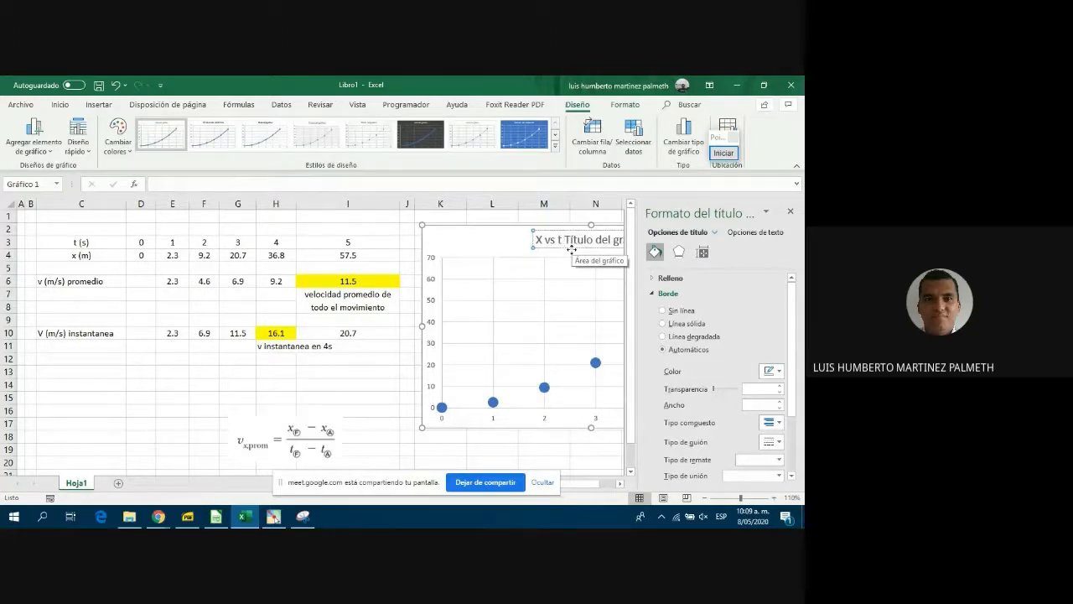
key(Delete)
key(Delete)
key(Delete)
key(Delete)
key(Delete)
key(Delete)
key(Delete)
key(Delete)
key(Delete)
key(Delete)
text(t)
key(Delete)
key(Delete)
key(Delete)
key(Delete)
key(Delete)
key(Delete)
key(Delete)
key(Delete)
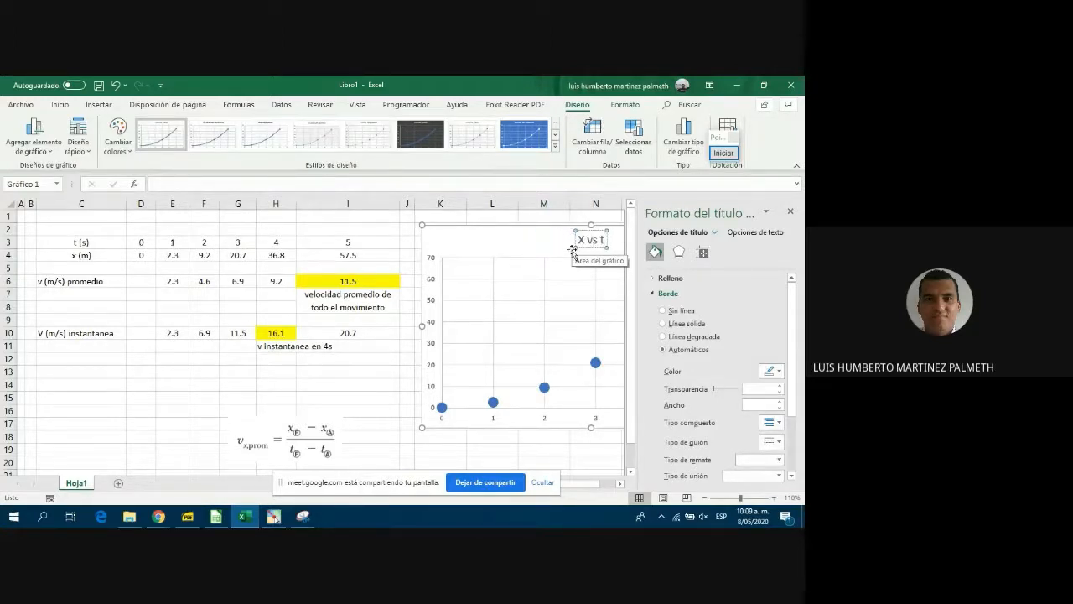
key(Return)
key(BackSpace)
click(528, 238)
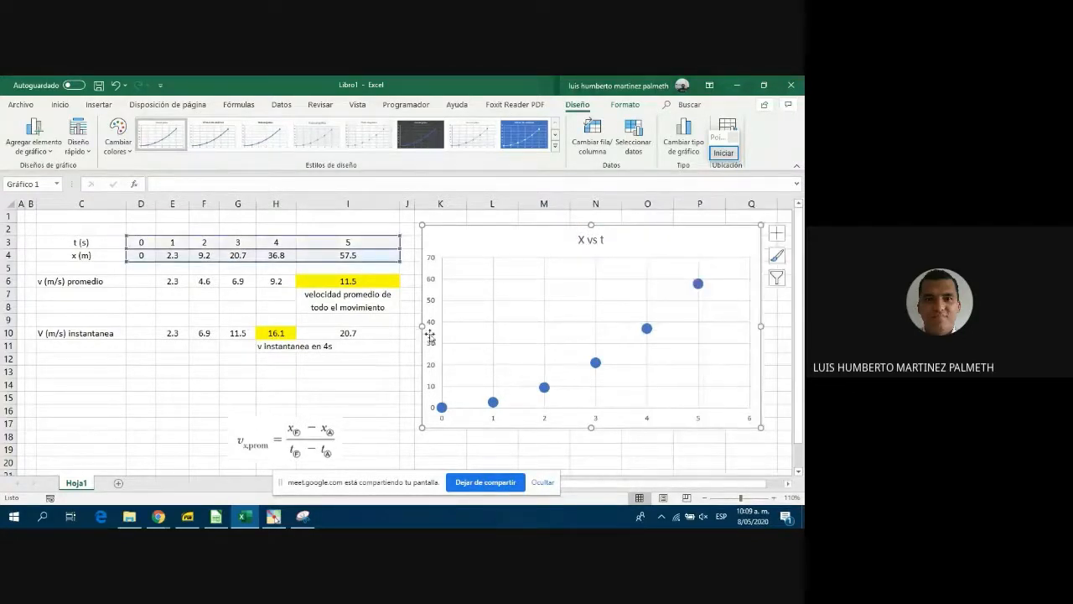
Add horizontal and vertical axis titles to the X vs t chart.
click(478, 271)
drag(442, 257, 532, 274)
click(778, 234)
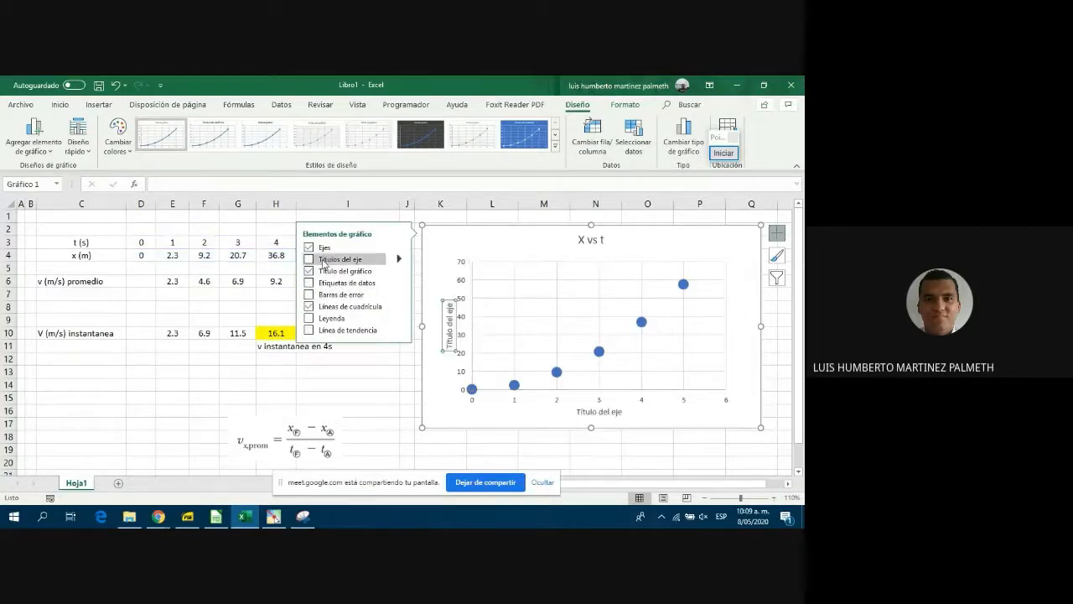
click(400, 249)
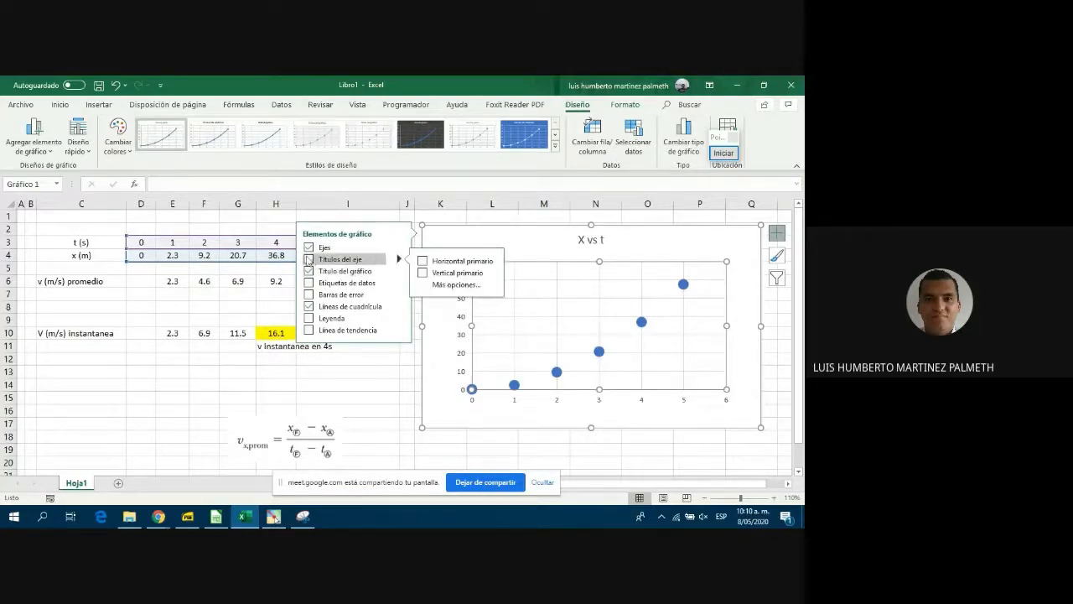
click(395, 260)
Replace the horizontal axis title placeholder with "t (s)".
double_click(583, 412)
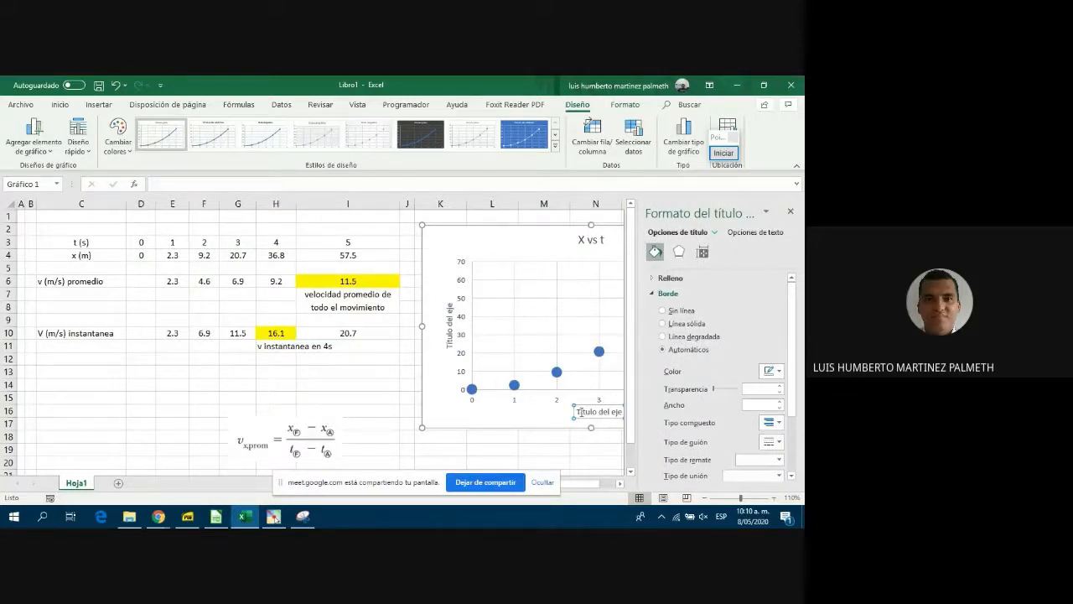
key(Delete)
key(Delete)
key(Delete)
key(Delete)
key(Delete)
key(Delete)
key(Delete)
key(Delete)
key(Delete)
key(Delete)
key(Delete)
key(Delete)
key(Delete)
key(BackSpace)
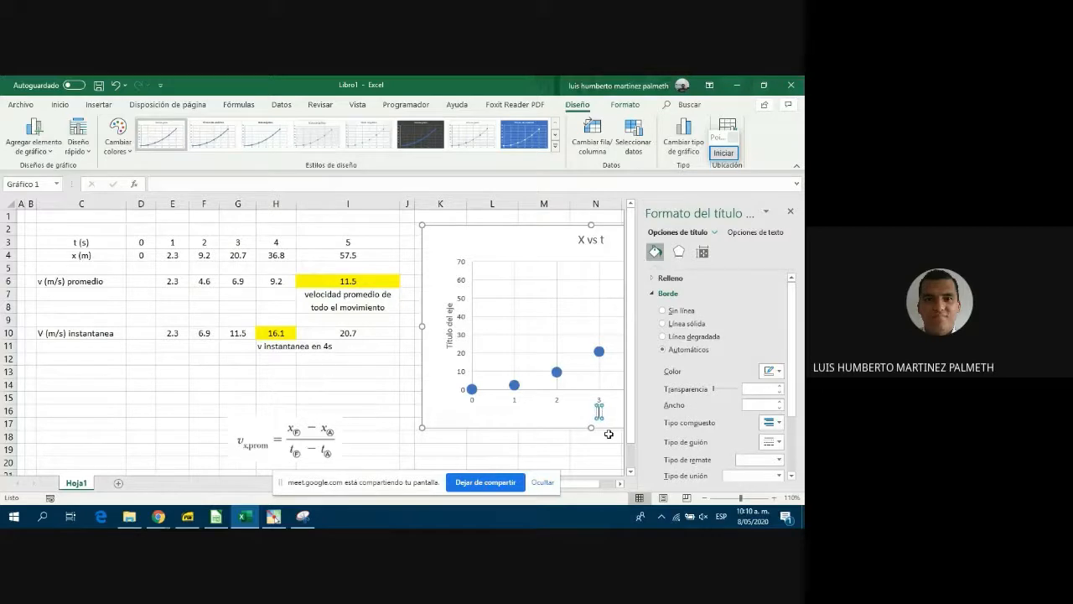
text(t (s)
click(522, 422)
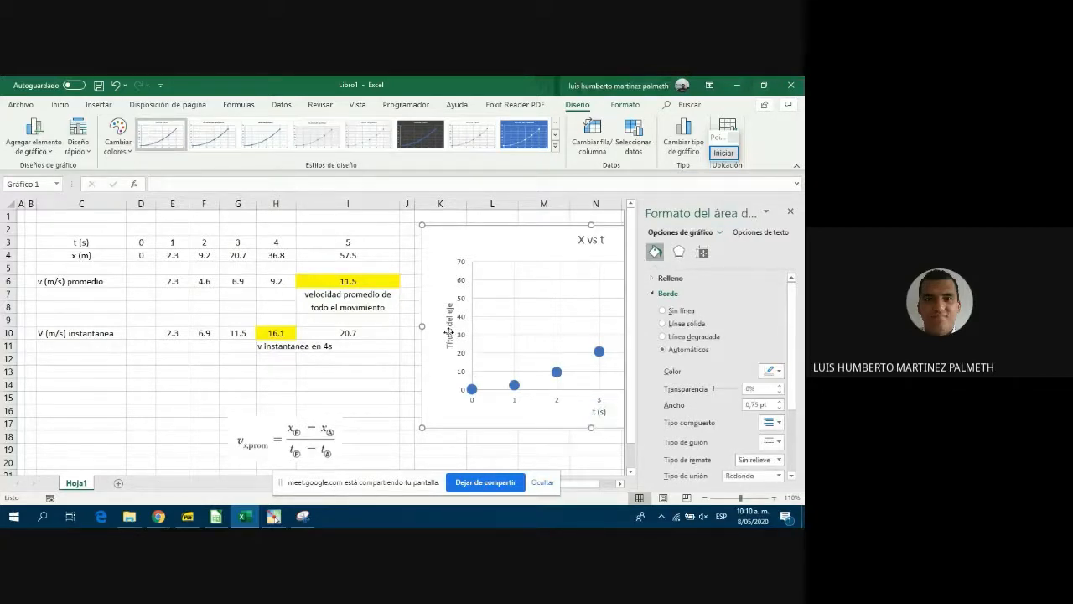
click(451, 340)
key(Delete)
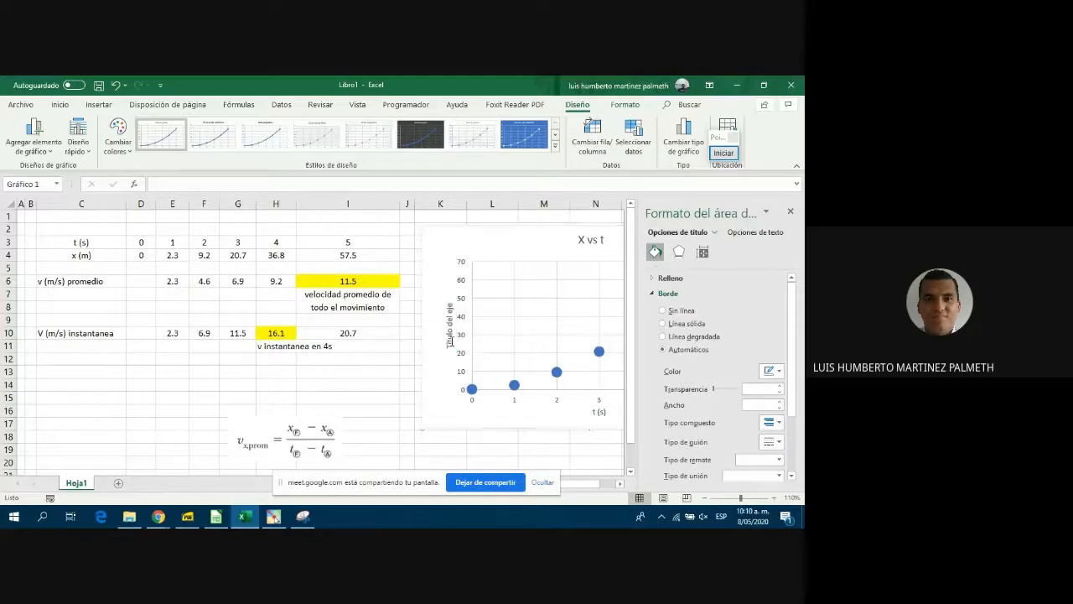
key(ctrl+z)
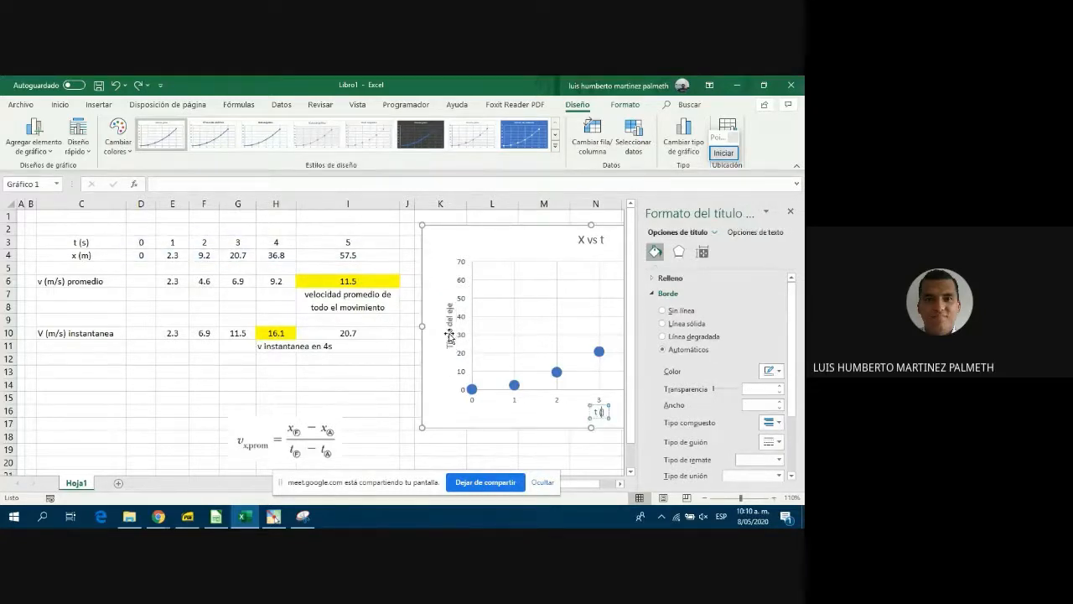
Replace the vertical axis title placeholder of the chart with "x (m)".
click(450, 335)
double_click(449, 340)
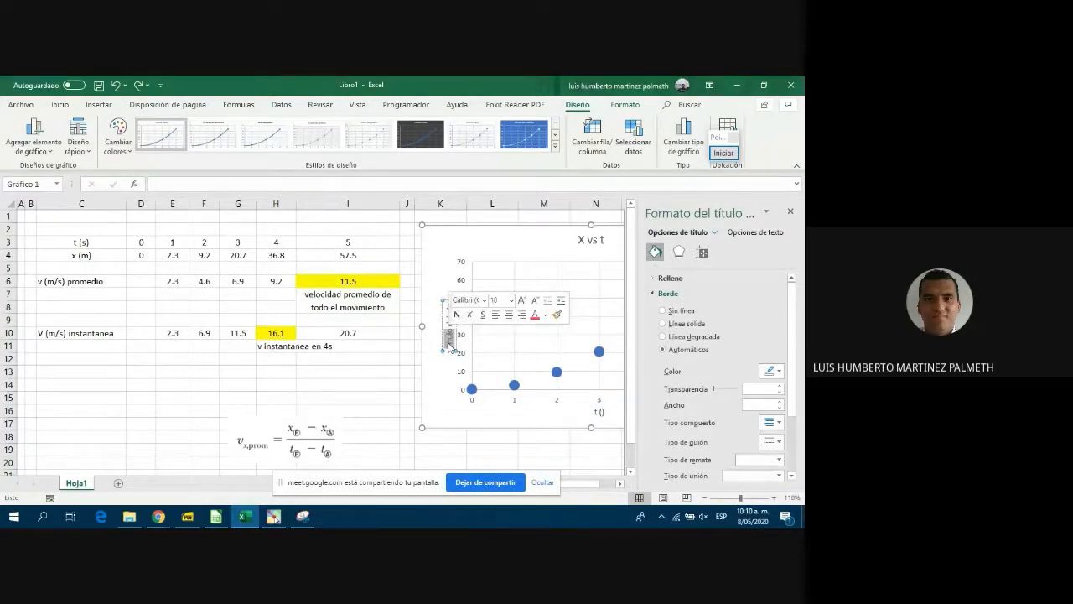
key(Delete)
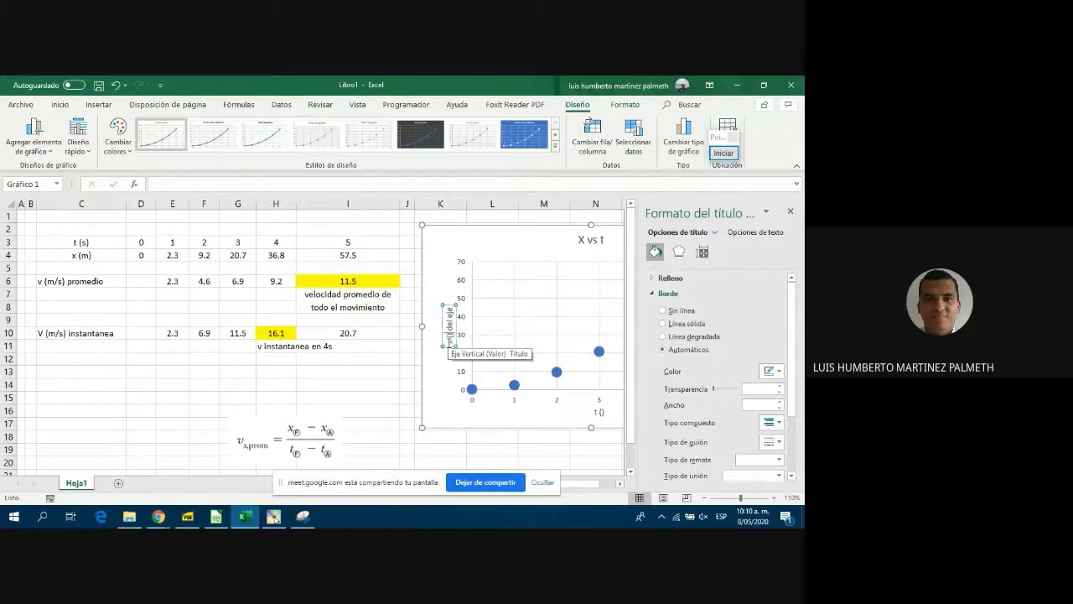
text(x (m))
key(Delete)
key(Delete)
key(Delete)
key(Delete)
key(Delete)
key(Delete)
key(Delete)
key(Delete)
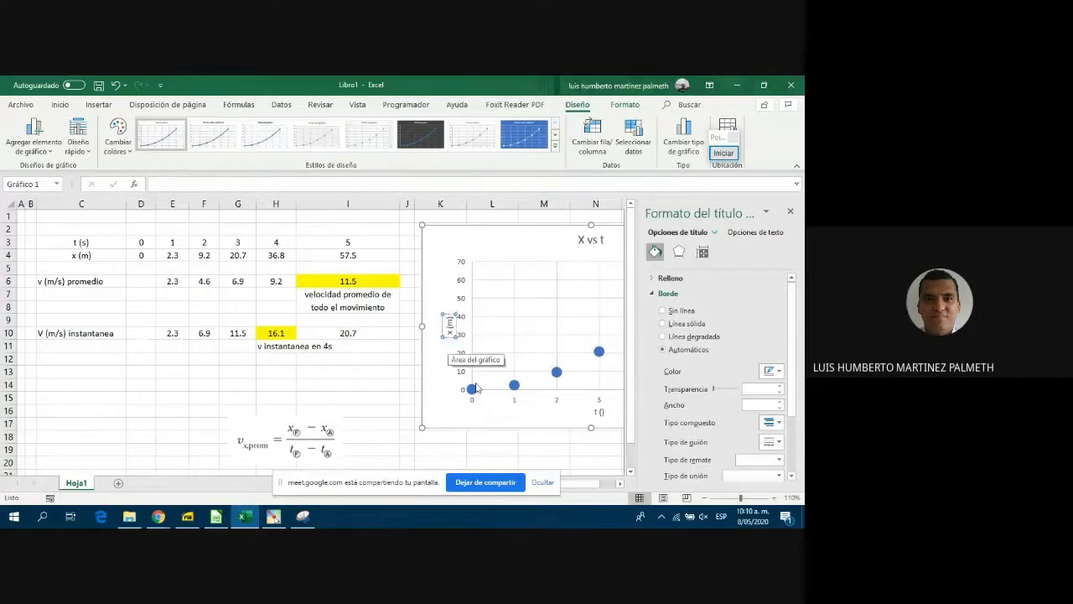
Insert the missing "s" so the horizontal axis title reads "t (s)", and close the chart formatting options.
click(466, 416)
click(599, 411)
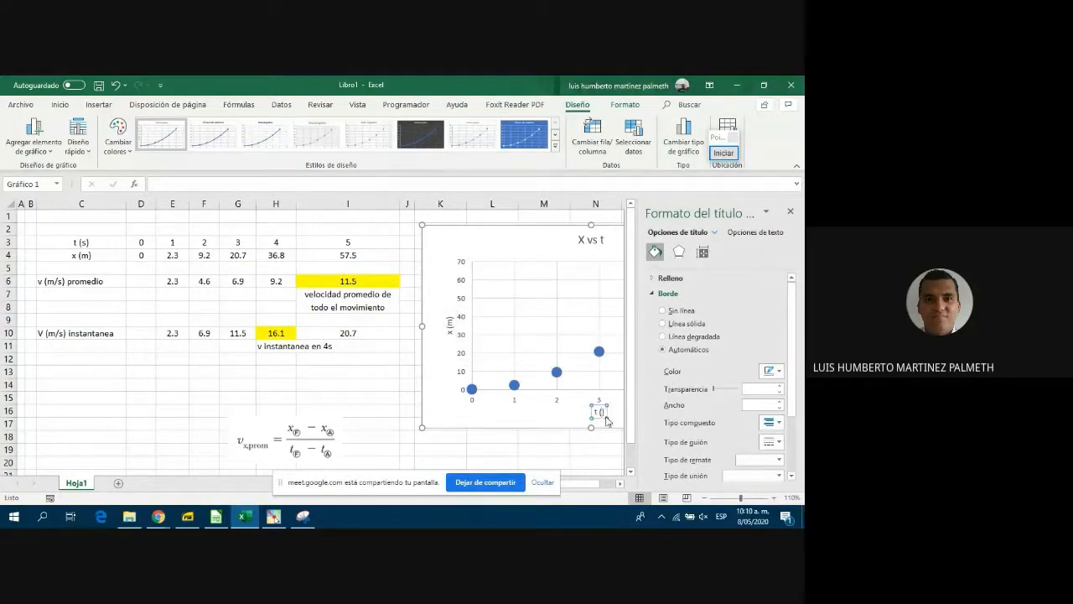
text(s)
click(531, 420)
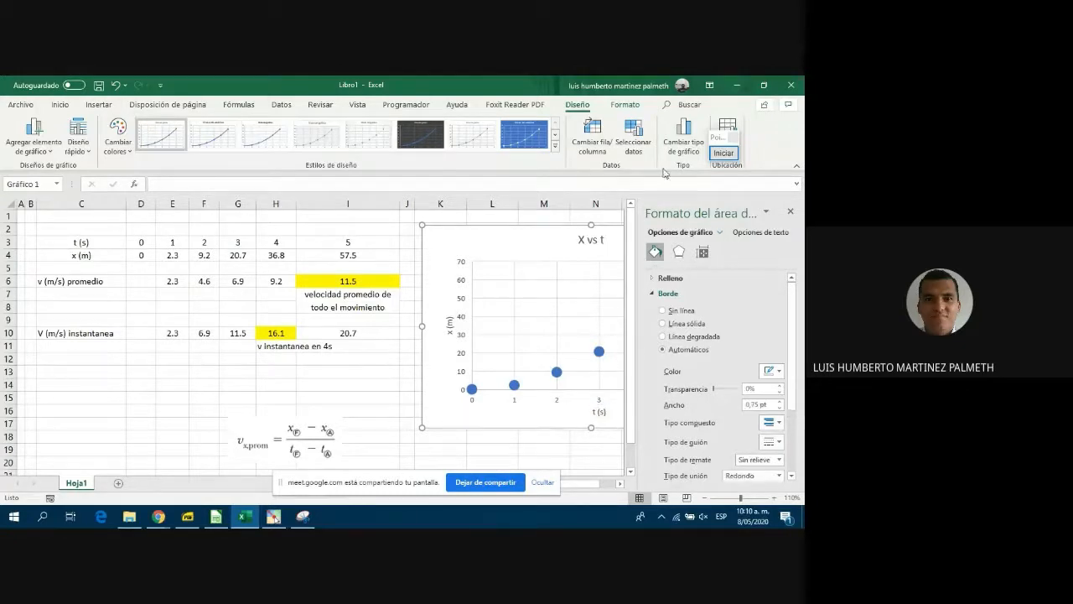
click(791, 211)
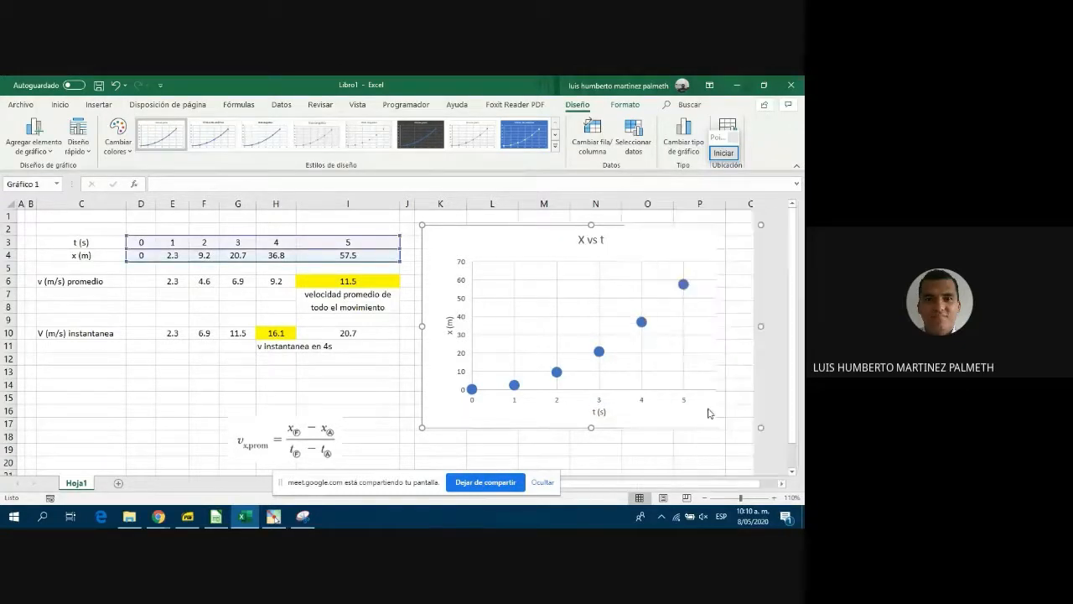
click(592, 460)
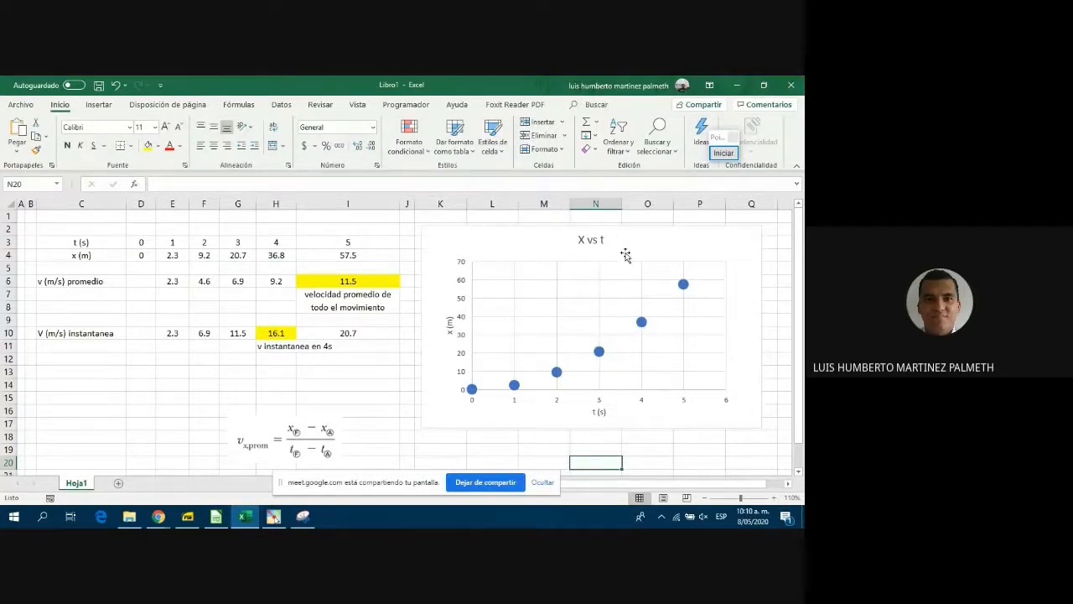
Move the average velocity formula image from below the table to the chart's upper-right corner, over columns P and Q.
drag(262, 431, 714, 229)
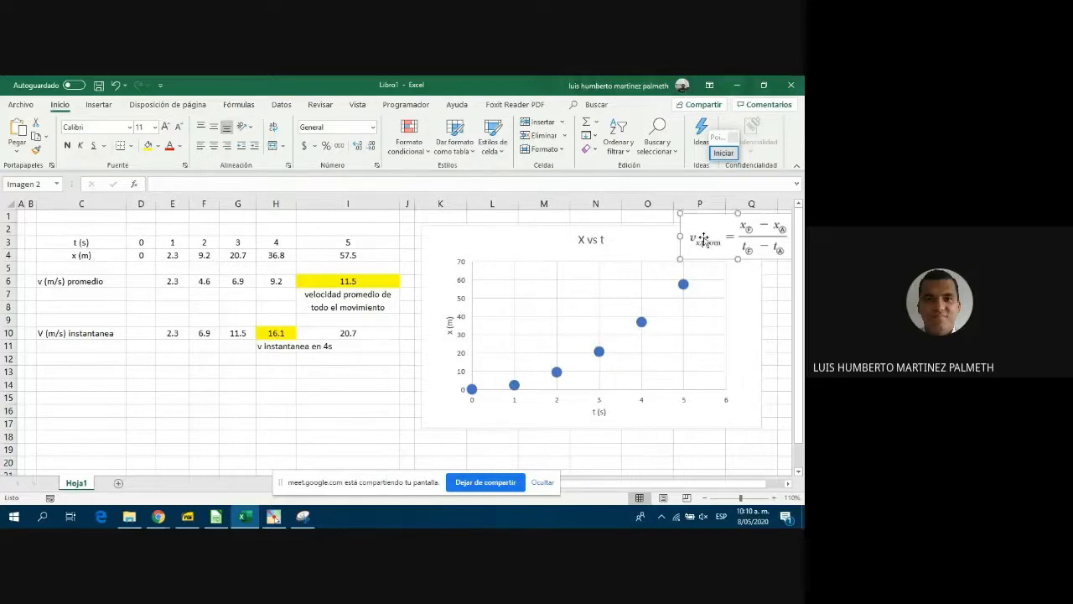
click(276, 385)
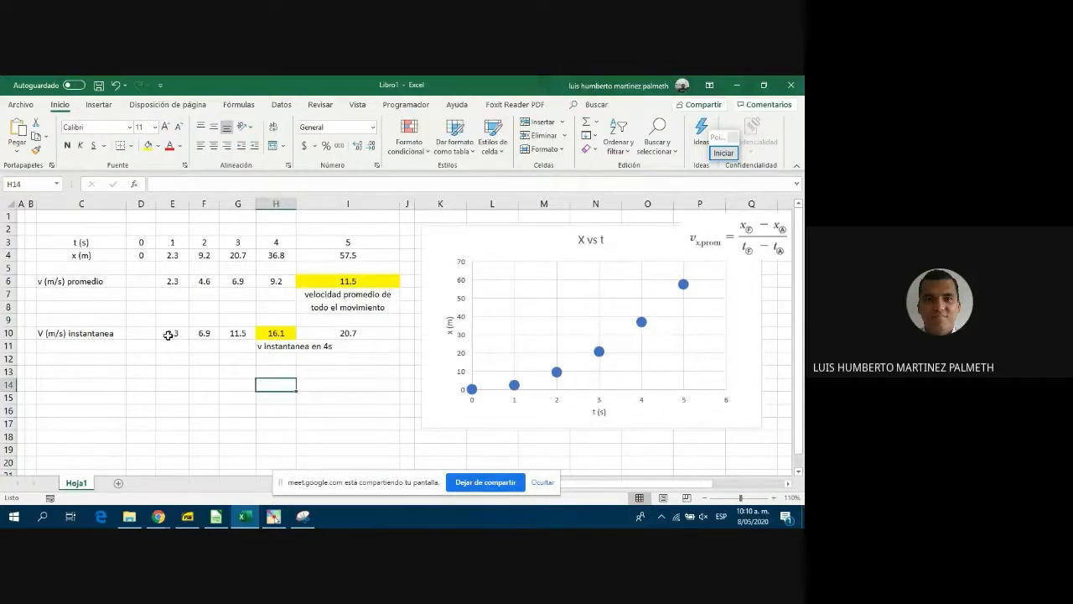
Examine the instantaneous velocities in D10:I10 against the times in D3:I3.
drag(148, 334, 363, 333)
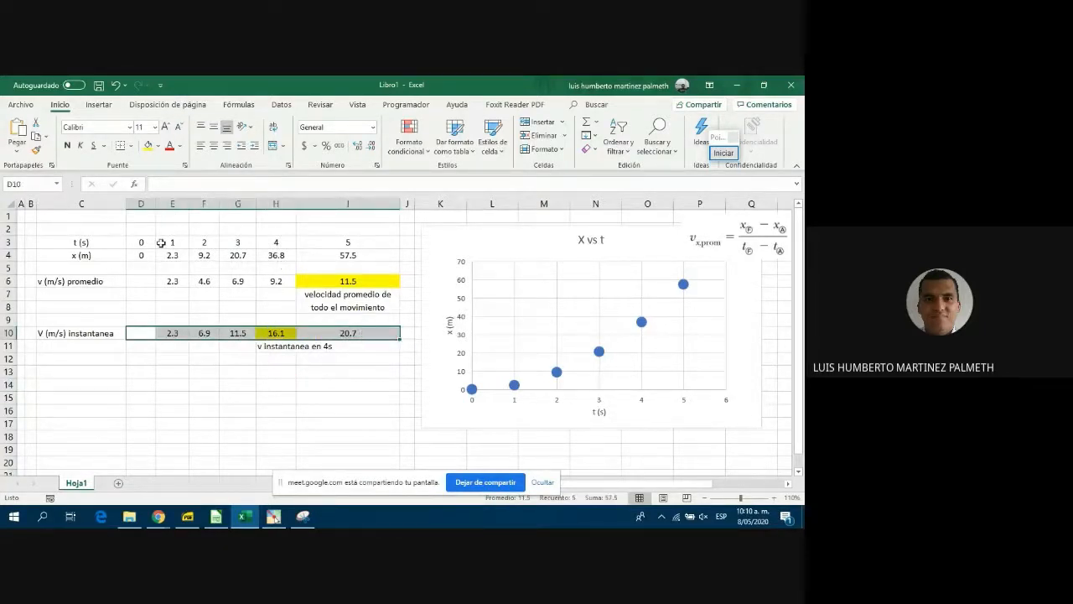
drag(143, 243, 349, 239)
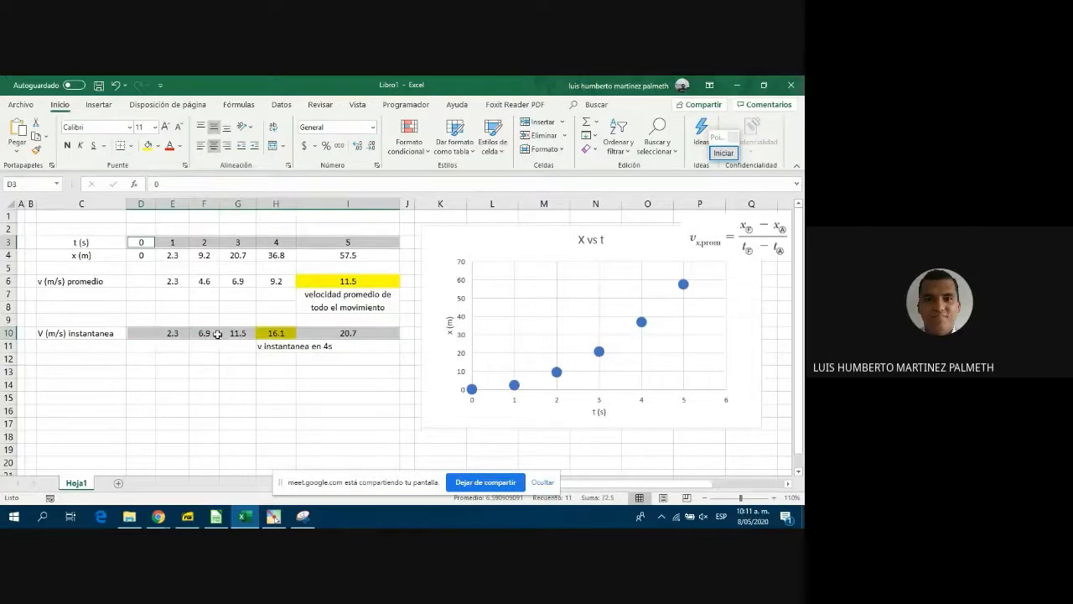
click(180, 358)
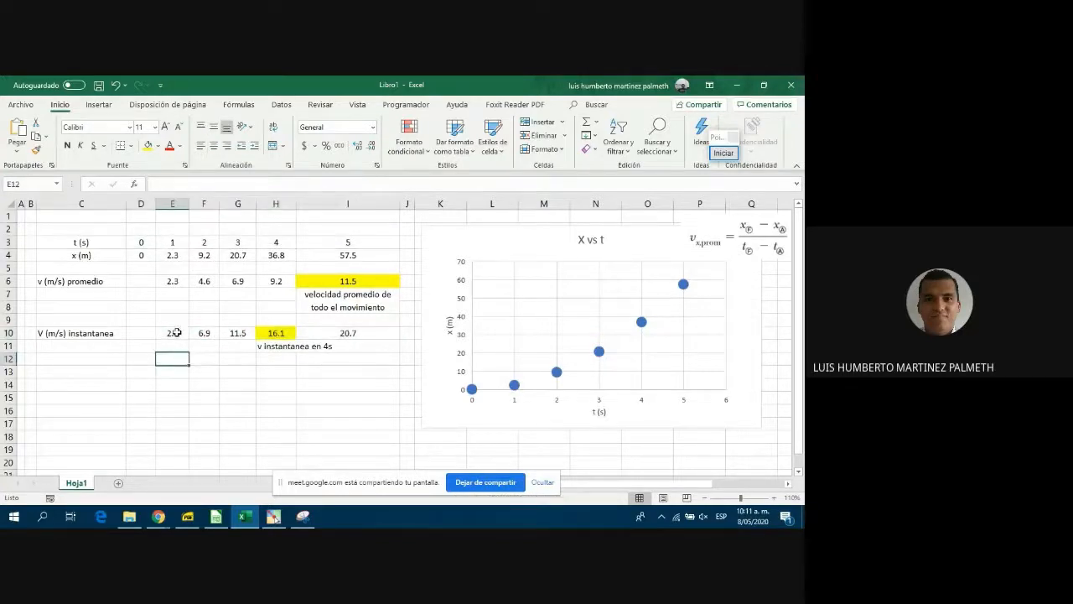
Insert a scatter chart with smooth lines and markers from the instantaneous velocities D10:I10 and the times D3:I3.
drag(141, 333, 337, 330)
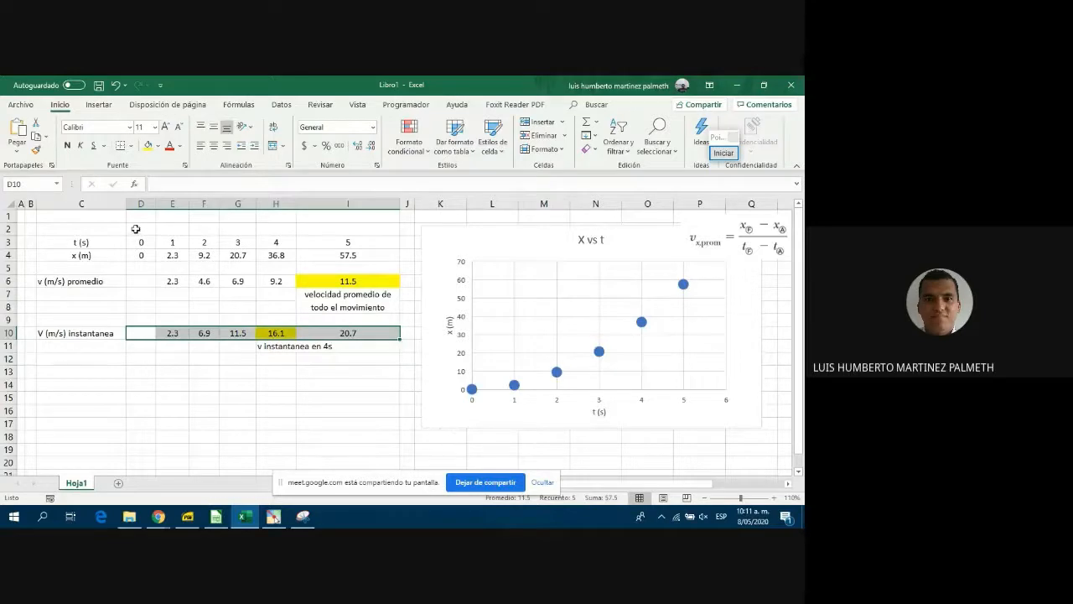
drag(141, 241, 350, 241)
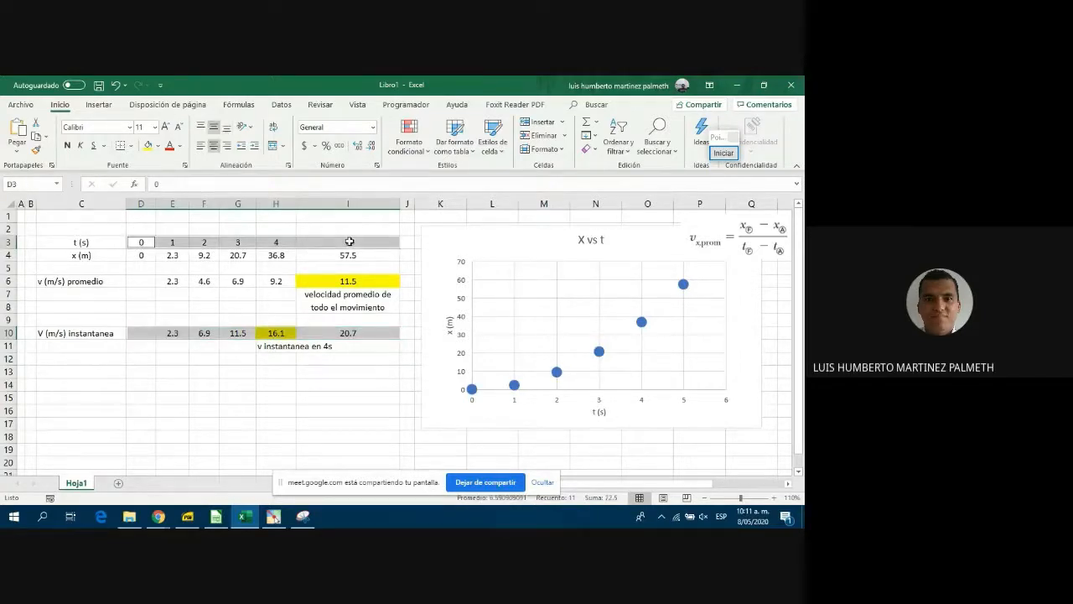
click(98, 105)
click(315, 149)
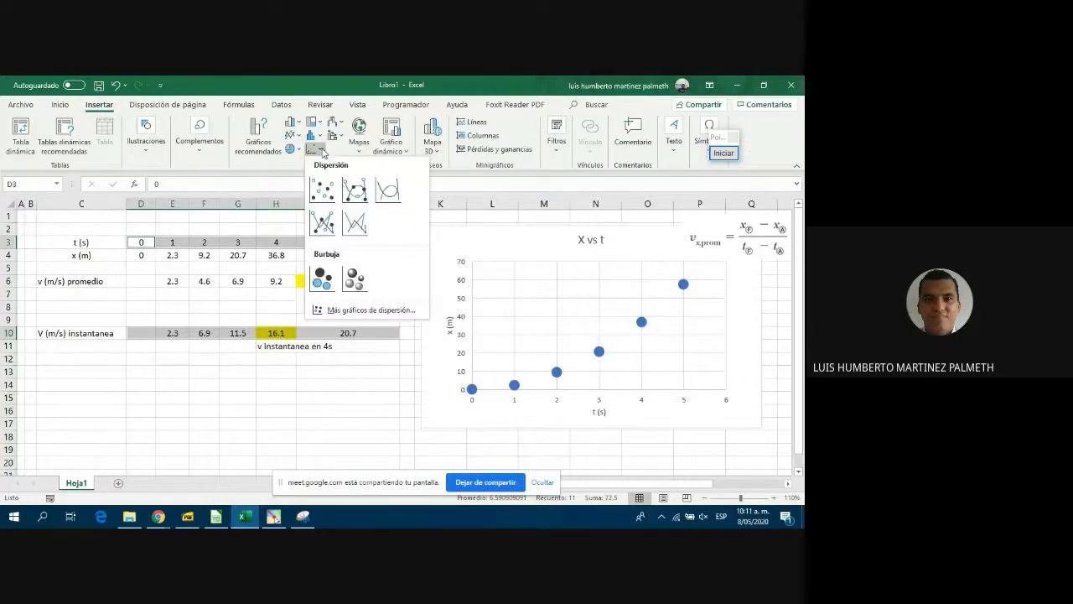
click(353, 187)
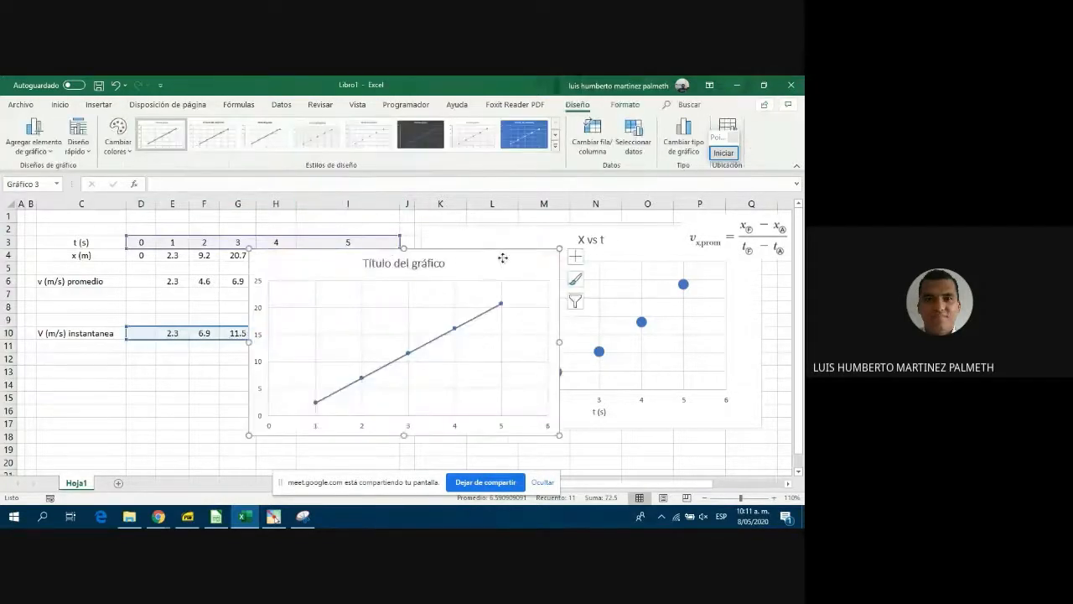
Move the new velocity chart below the table, starting under row 11, and adjust its size.
drag(498, 256, 339, 341)
scroll(401, 332, down, 2)
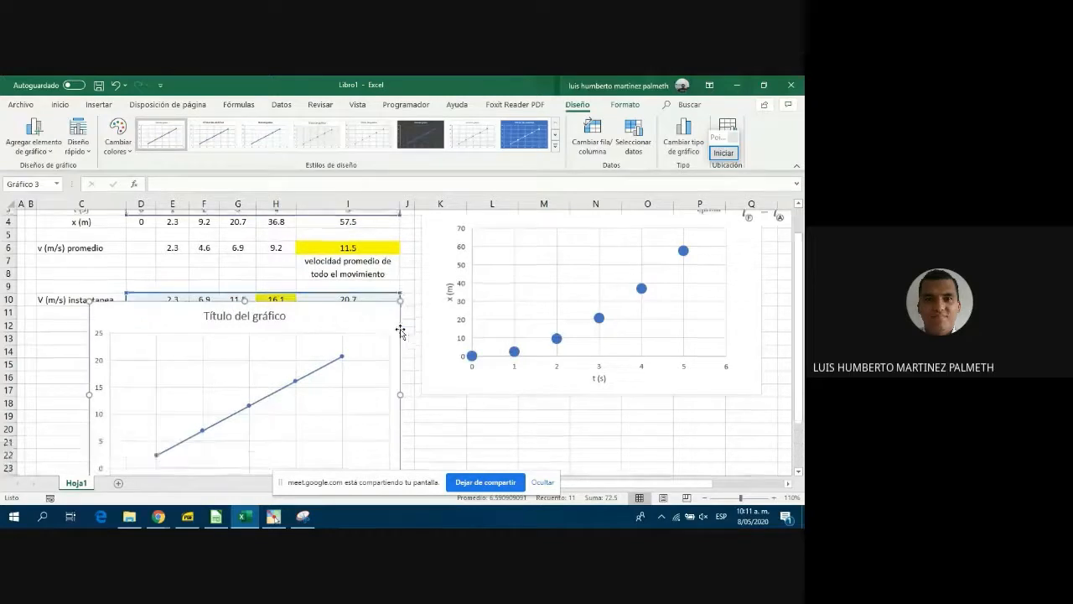
drag(362, 276, 332, 294)
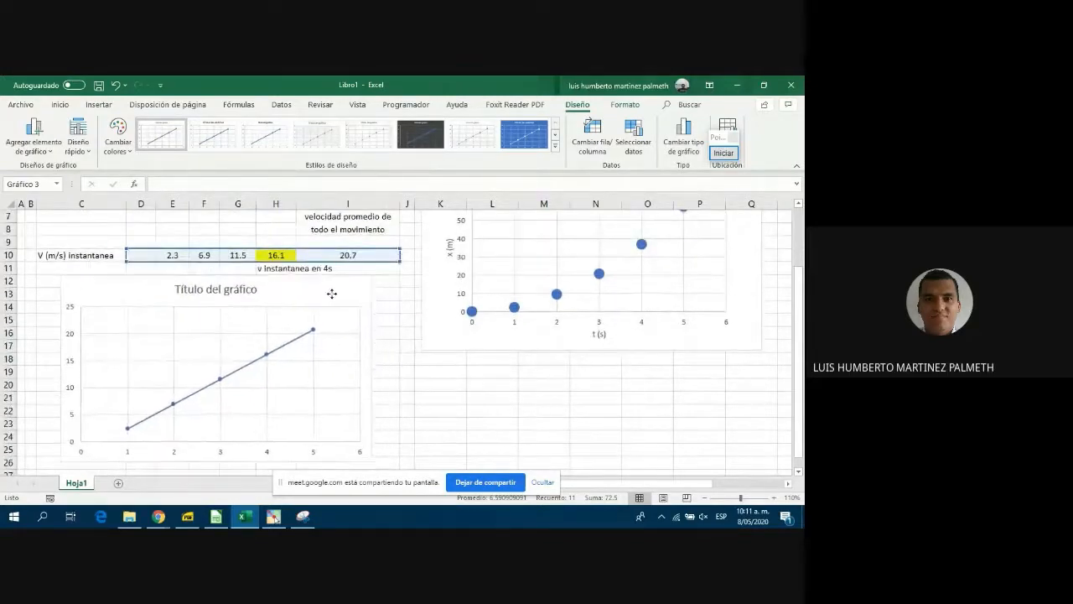
drag(376, 462, 395, 445)
scroll(415, 372, up, 2)
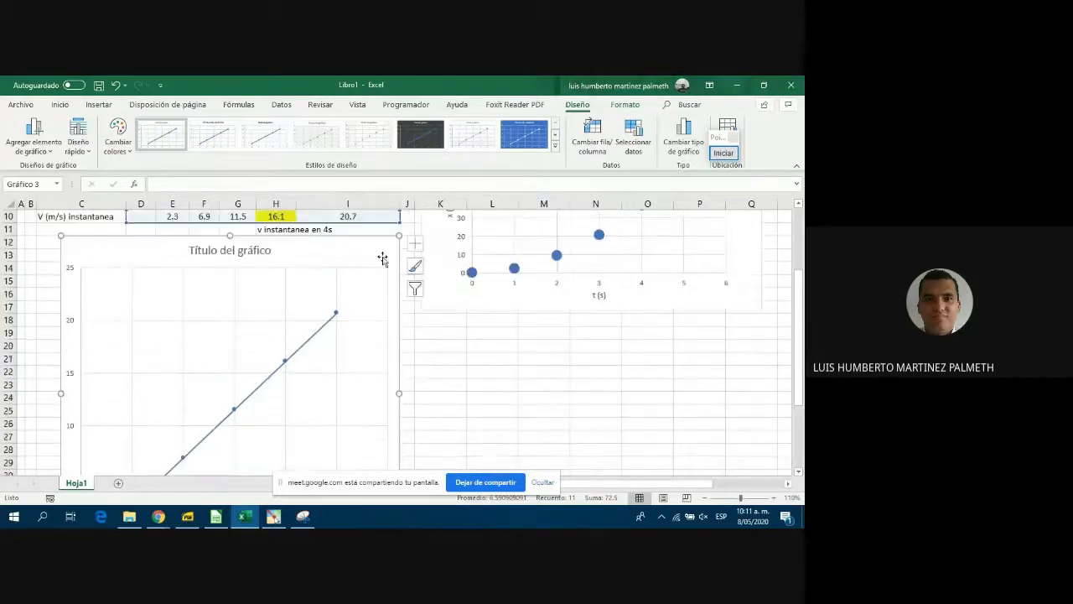
scroll(397, 397, down, 2)
scroll(400, 434, down, 1)
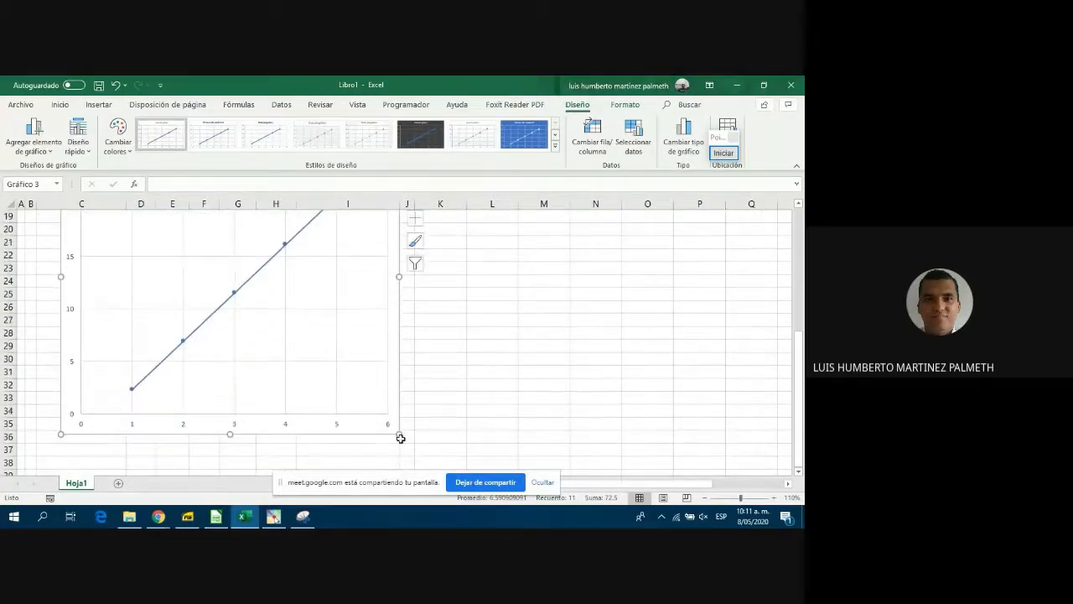
scroll(362, 372, down, 2)
scroll(363, 371, up, 7)
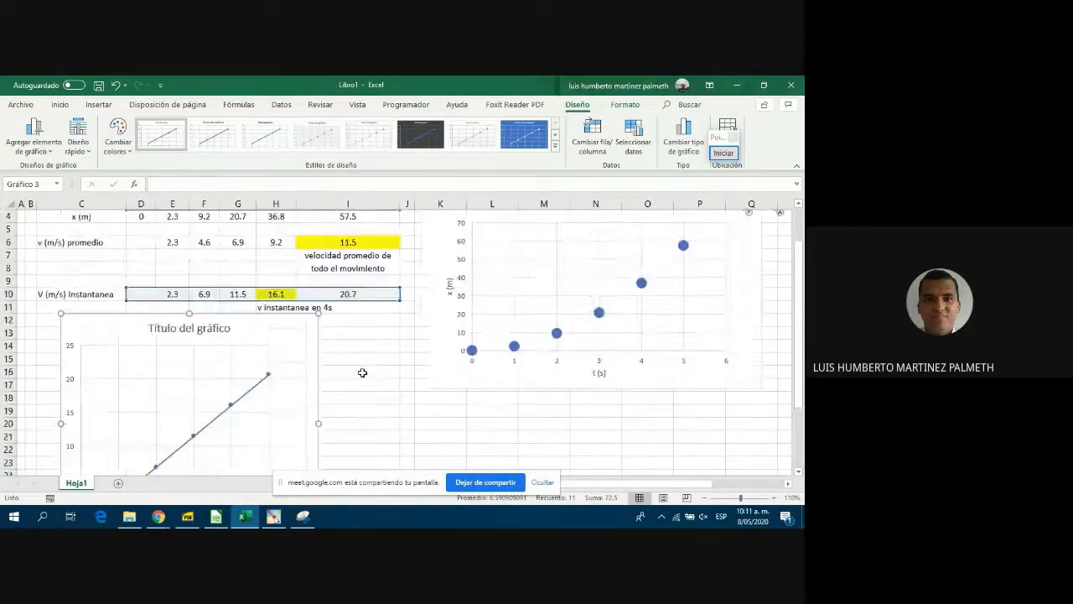
Try the velocity chart under the X vs t chart, return it below the table from column D, and set the sheet zoom to 90%.
drag(276, 329, 679, 401)
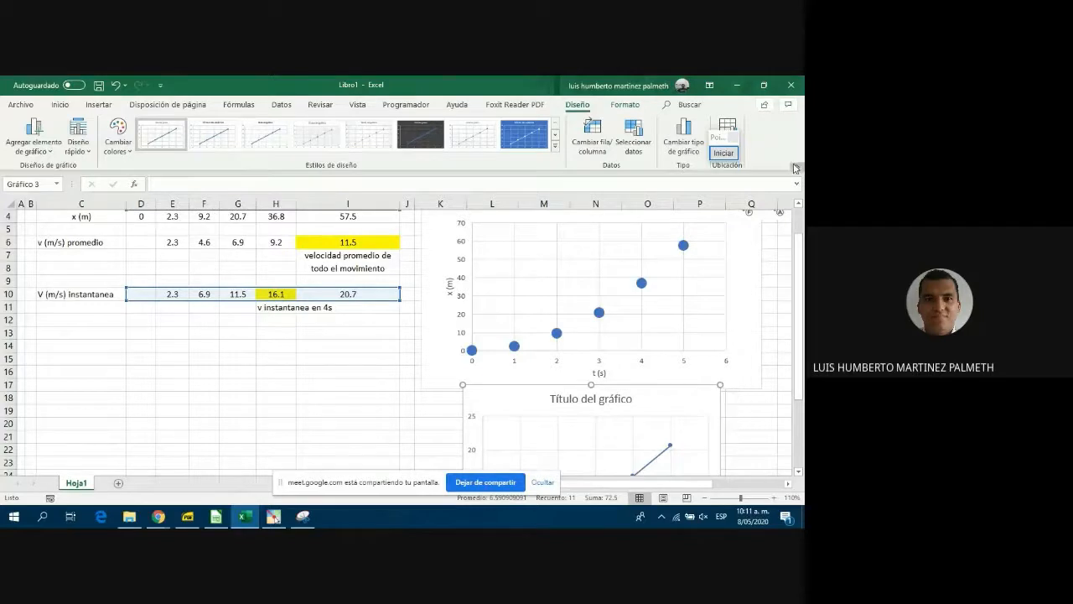
key(ctrl+F1)
scroll(544, 319, up, 1)
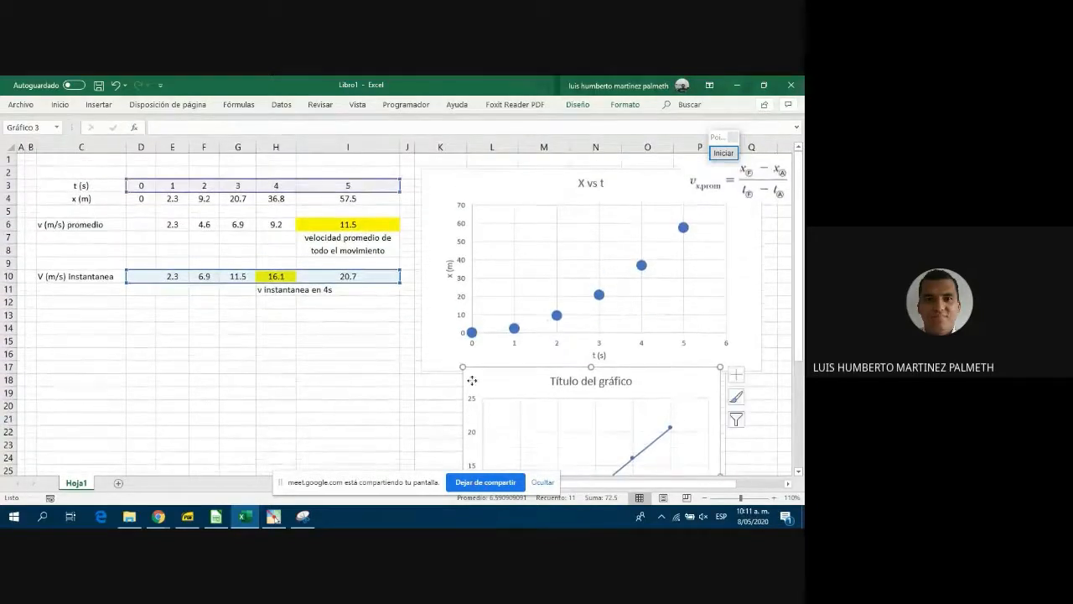
drag(472, 380, 129, 319)
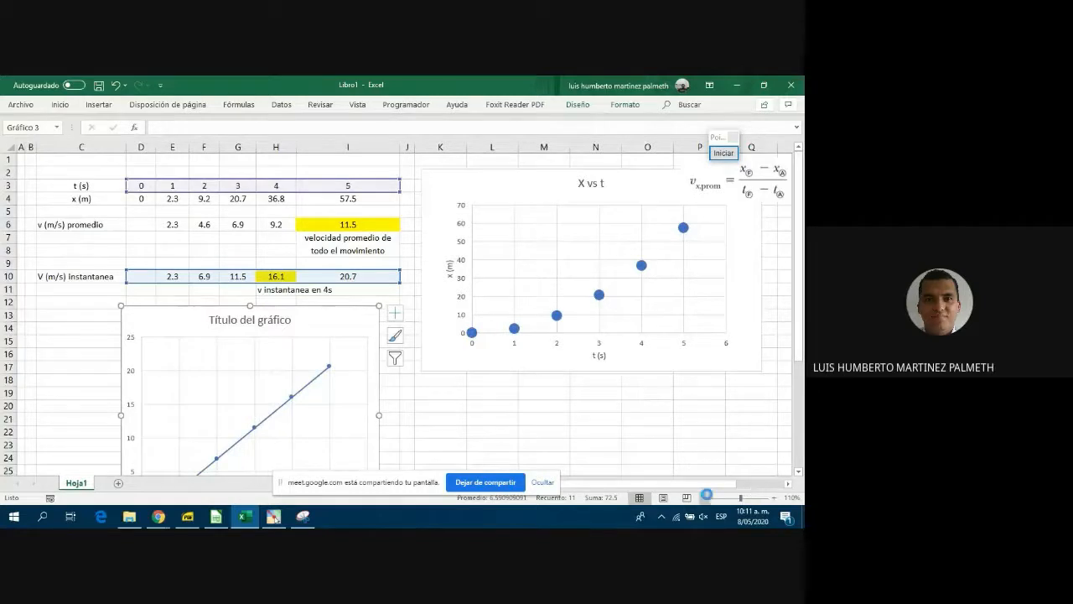
click(705, 498)
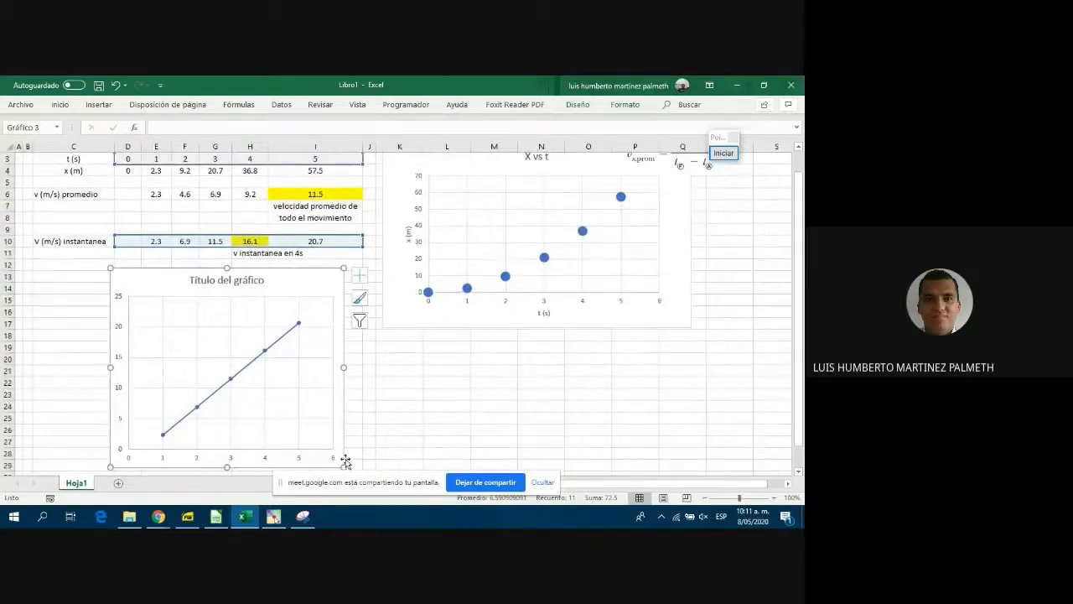
click(706, 497)
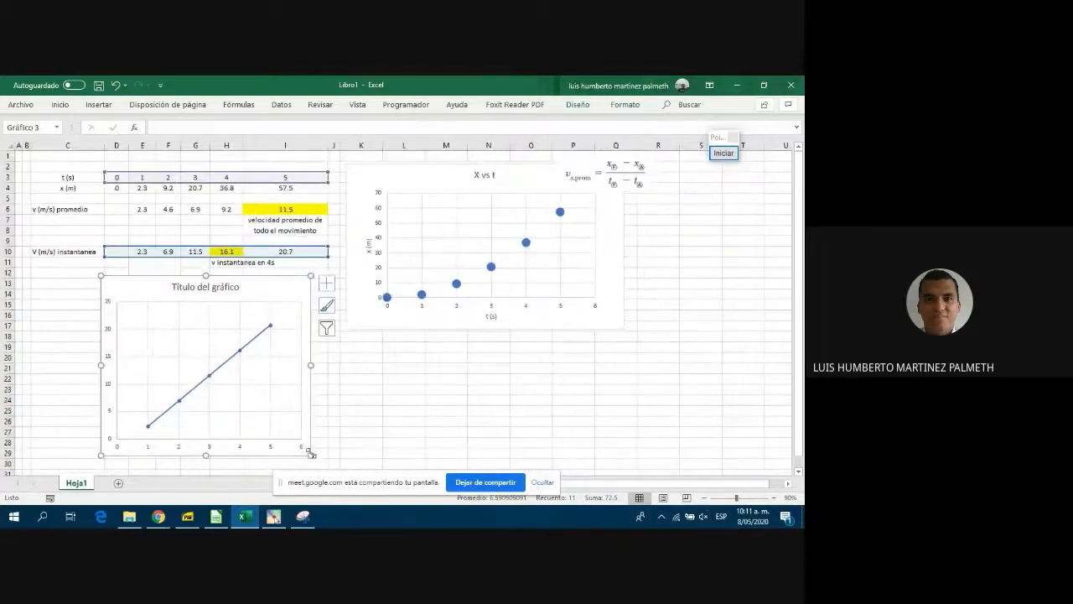
Widen the velocity chart to the edge of column I and shrink its plot area to leave margins around it.
drag(310, 456, 331, 457)
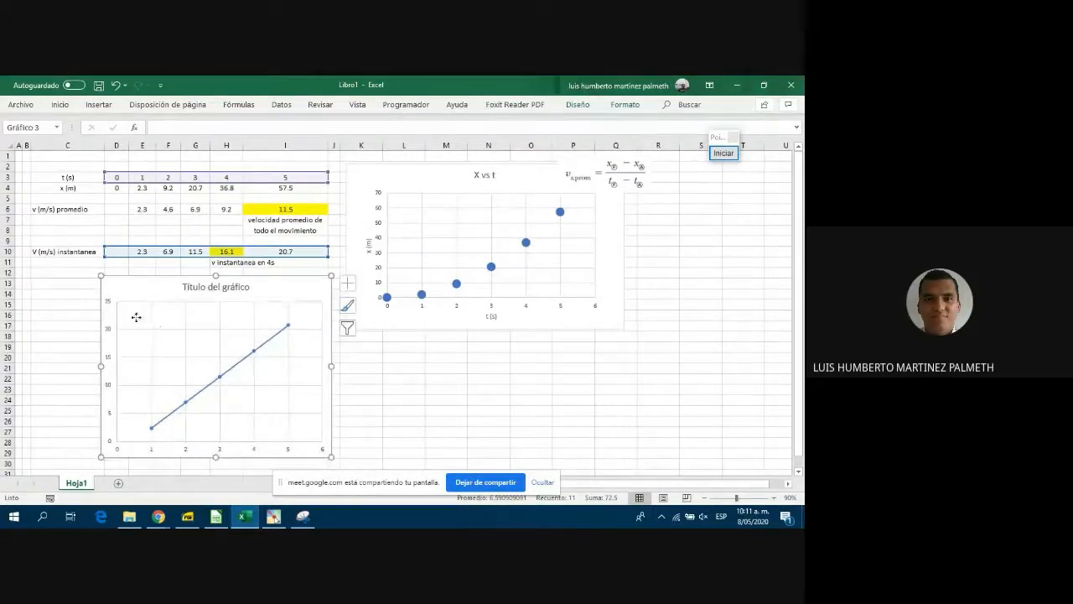
click(140, 313)
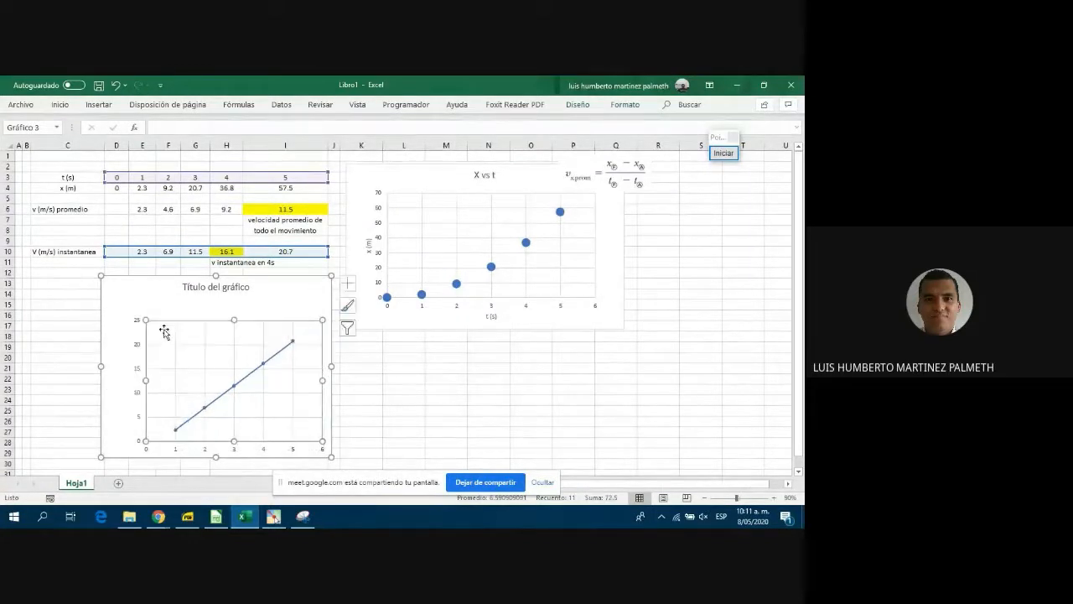
drag(116, 301, 147, 319)
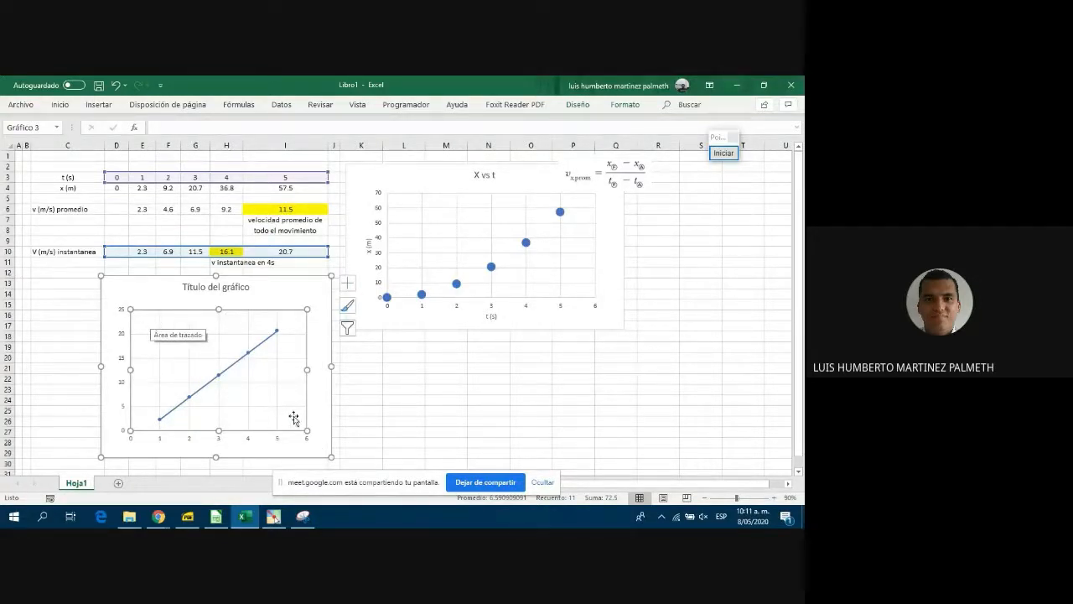
Replace the velocity chart's title placeholder with "V vs t".
click(214, 283)
click(214, 283)
double_click(191, 288)
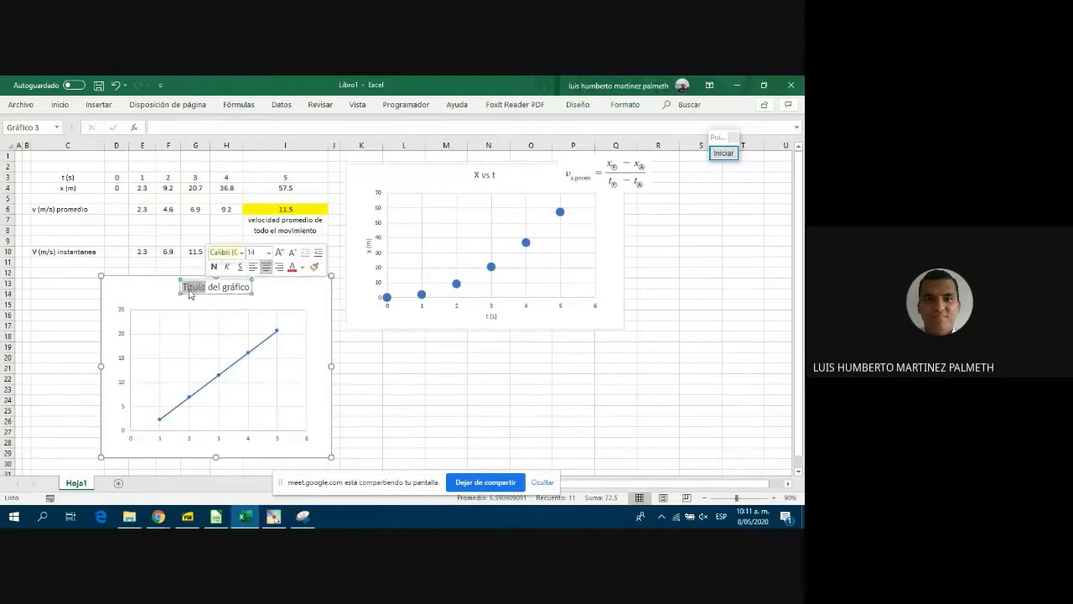
text(V vs )
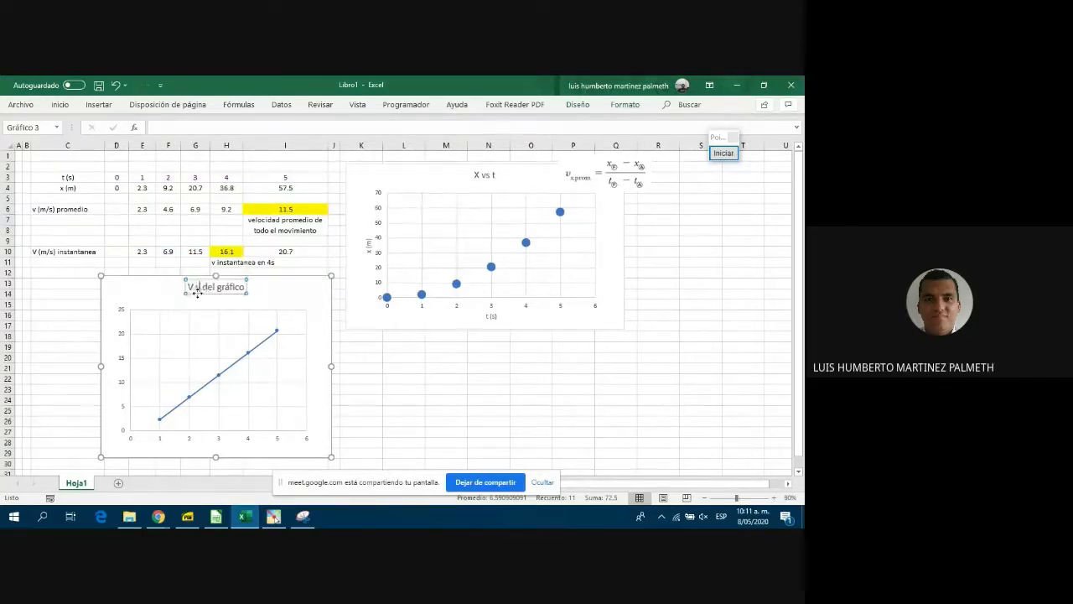
text(t)
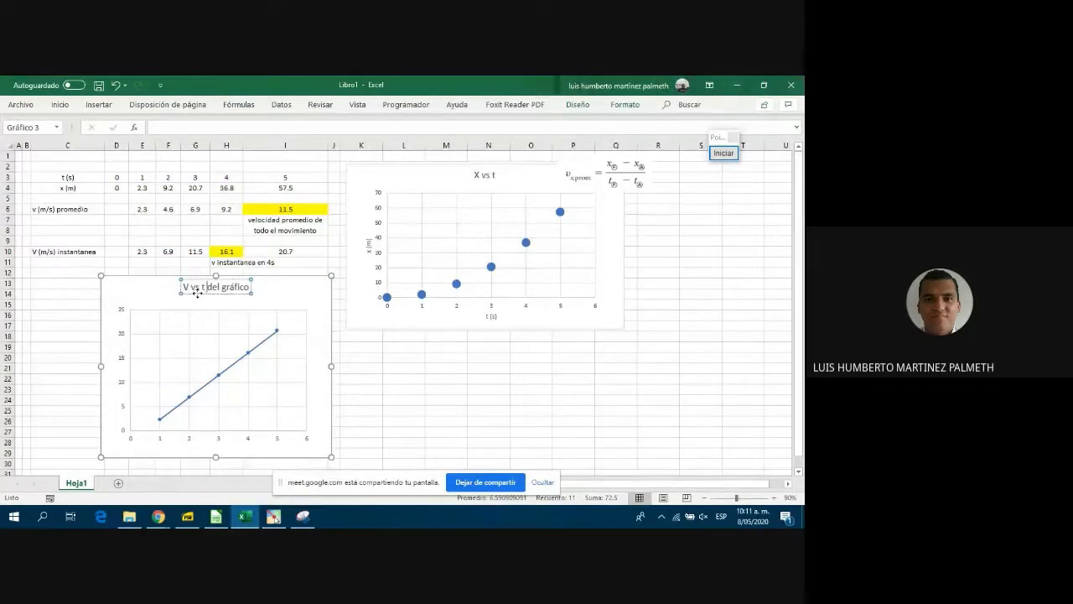
key(Delete)
key(Delete)
key(Delete)
key(Delete)
key(Delete)
key(Delete)
key(Delete)
key(Delete)
key(Delete)
key(Delete)
key(Delete)
key(Delete)
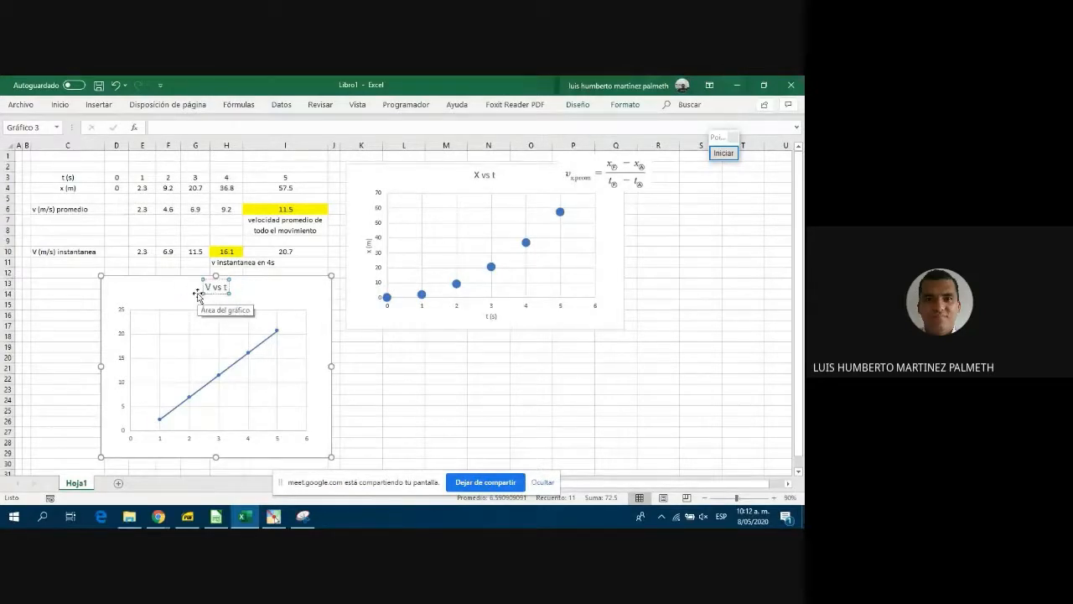
Shift the V vs t plot area slightly up and left, and add axis titles to the chart.
click(140, 322)
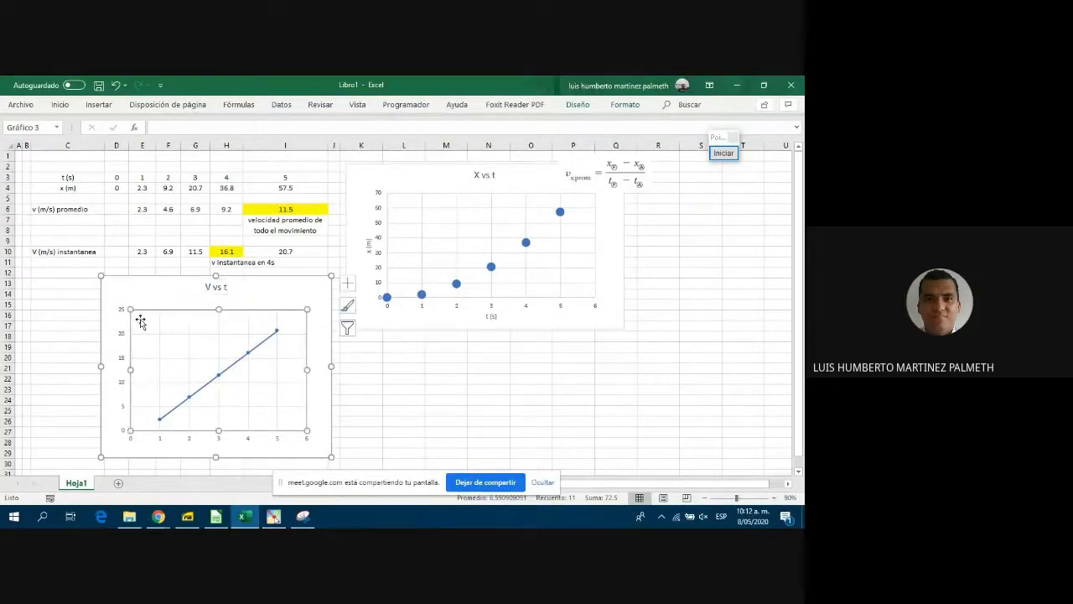
drag(140, 322, 137, 312)
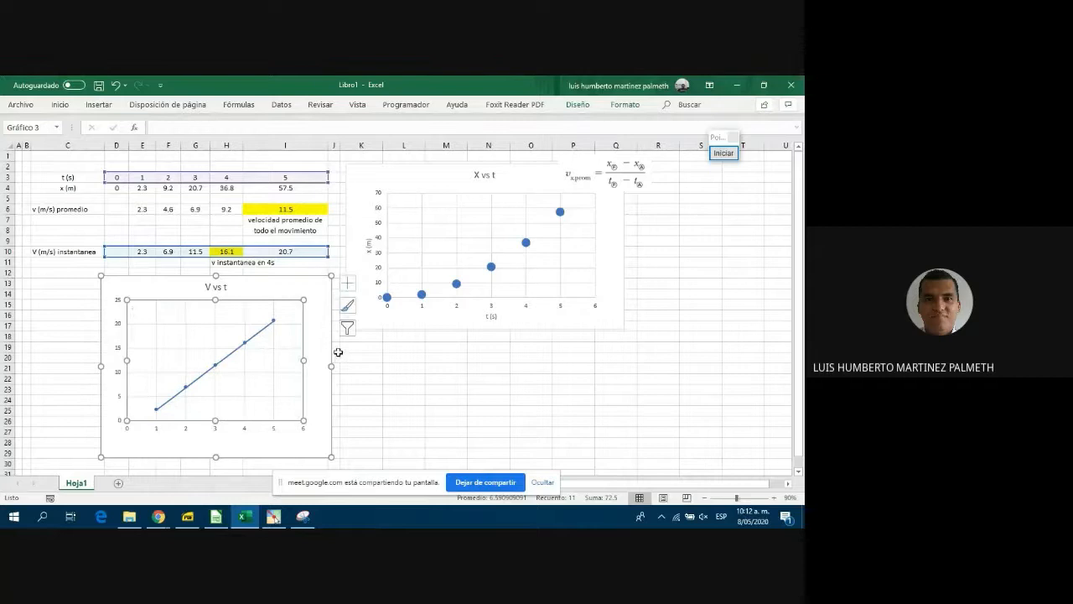
click(348, 283)
click(377, 309)
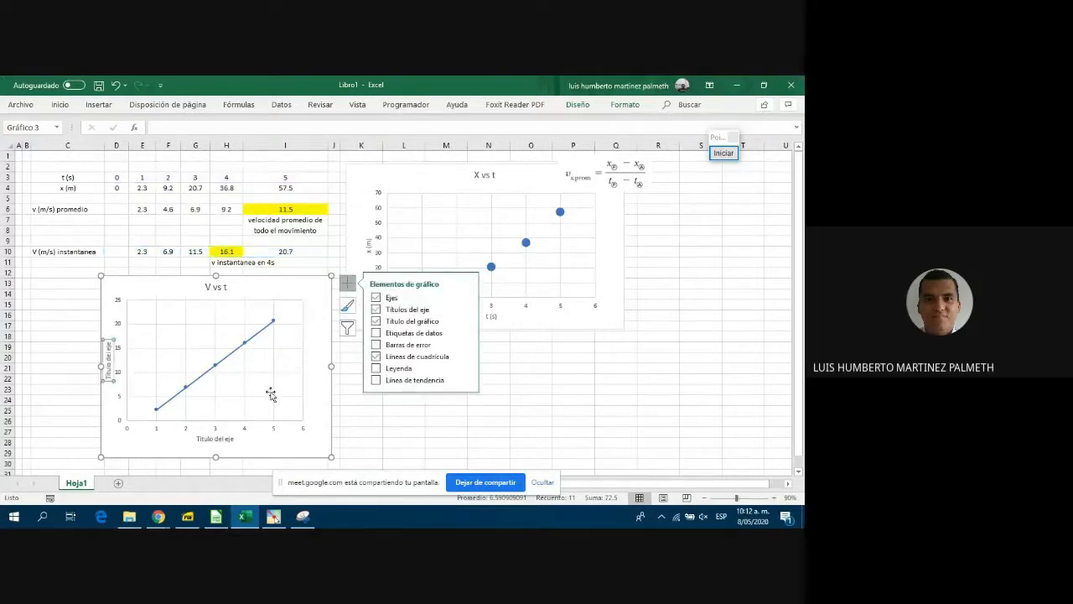
Replace the horizontal axis title placeholder of the V vs t chart with "t (s)".
double_click(216, 439)
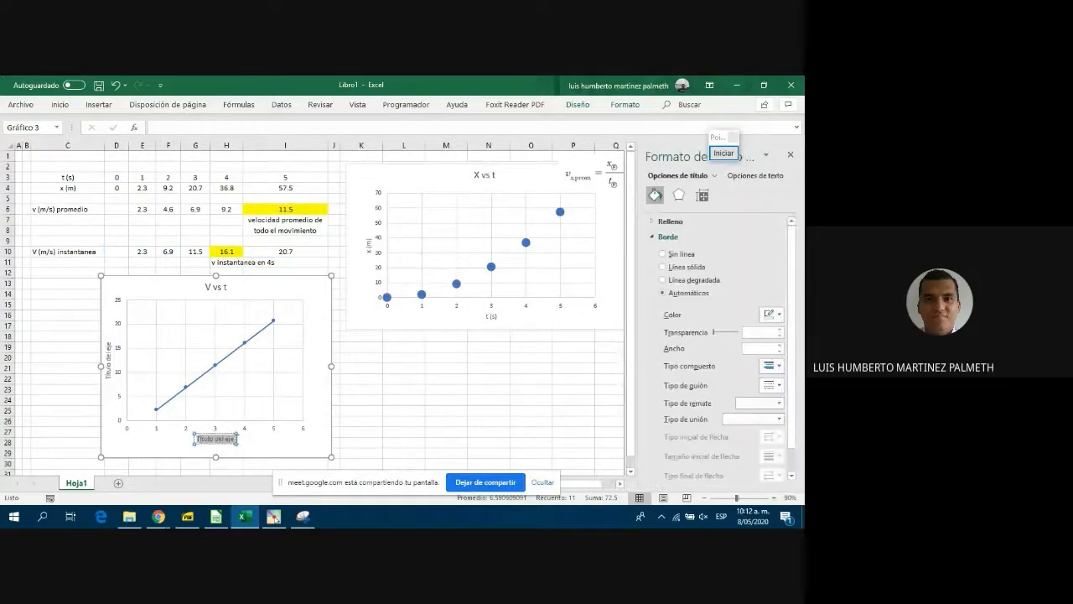
key(Delete)
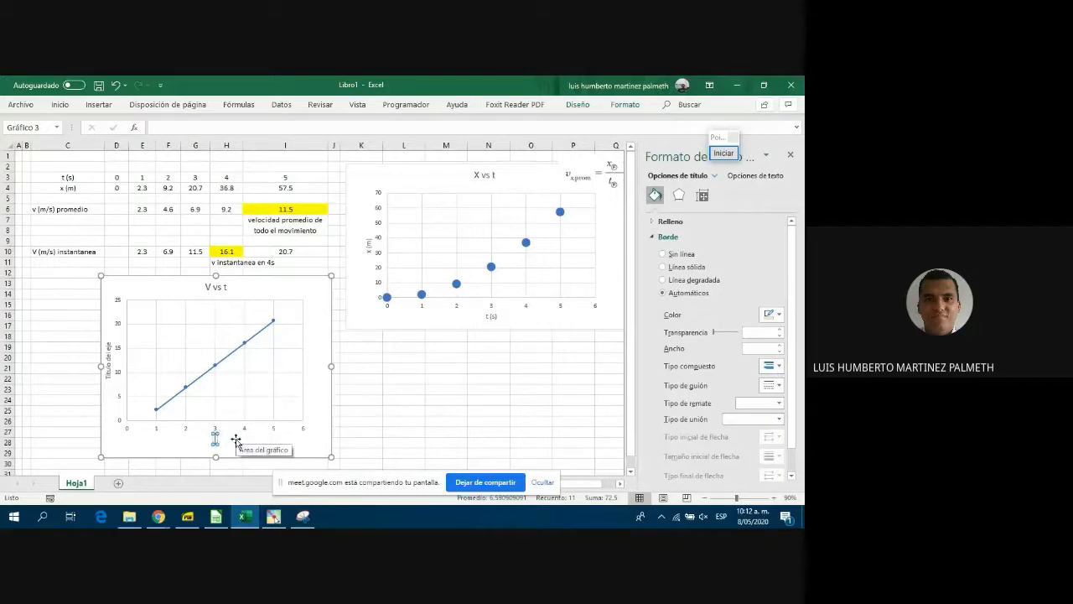
text(t (s)
click(109, 360)
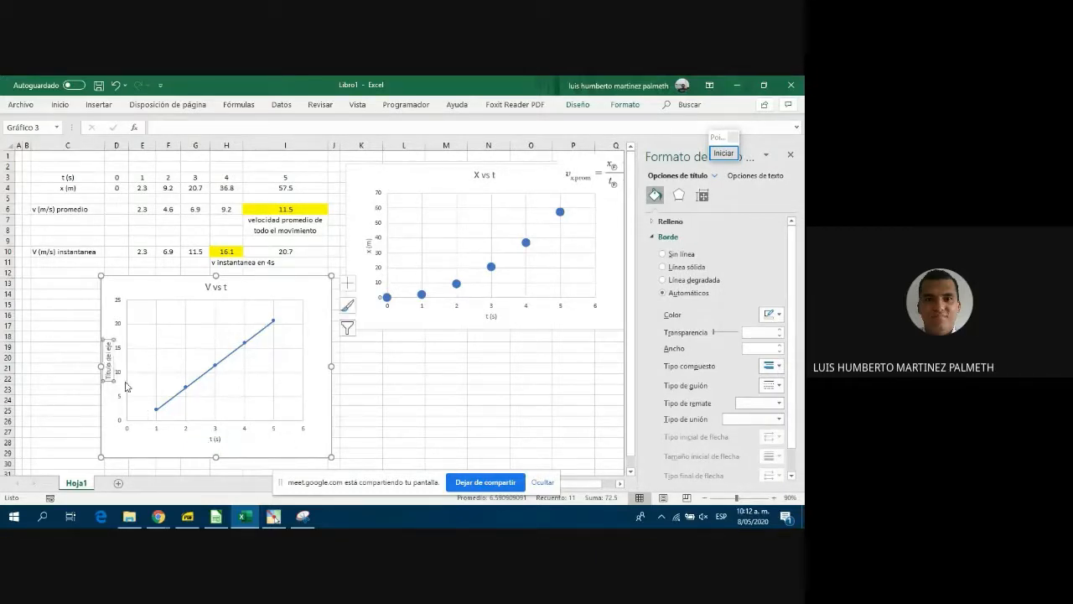
key(Delete)
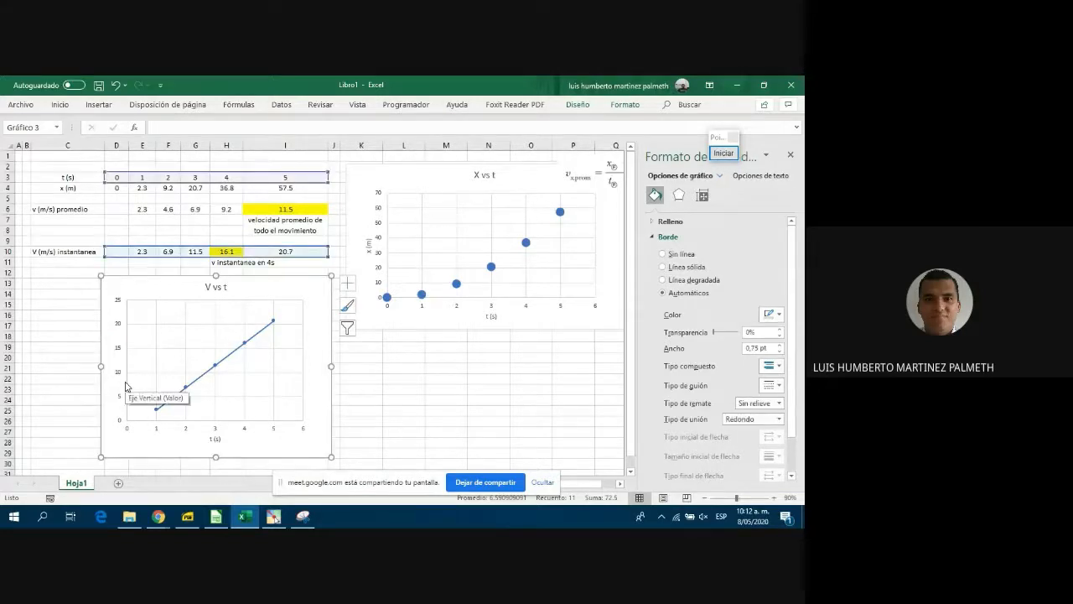
key(ctrl+z)
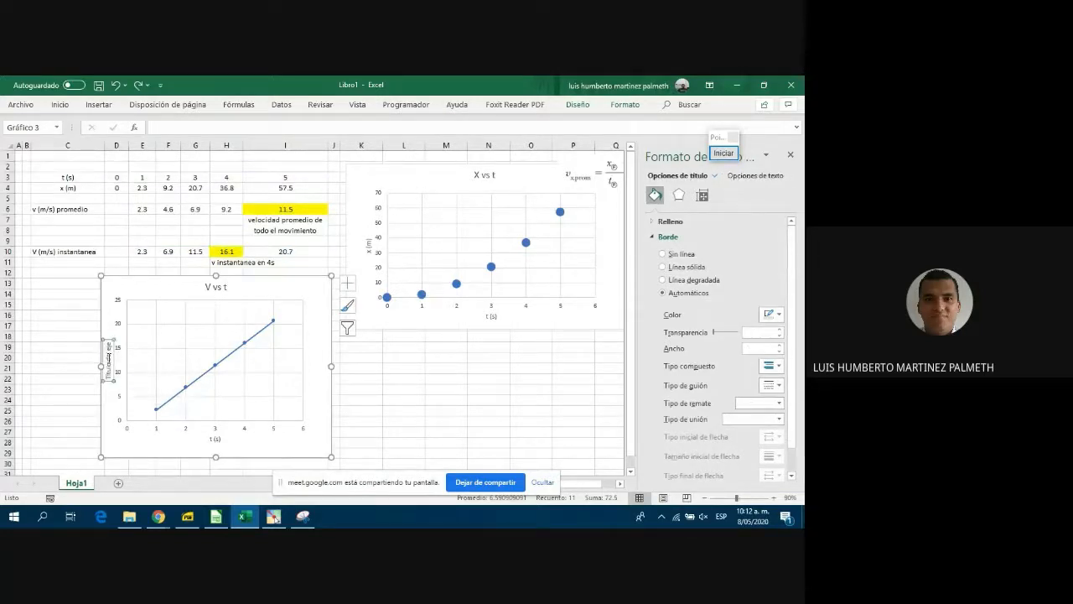
Replace the vertical axis title placeholder of the V vs t chart with "V (m/s)" and deselect the chart.
click(108, 360)
key(Delete)
key(Delete)
key(Delete)
key(Delete)
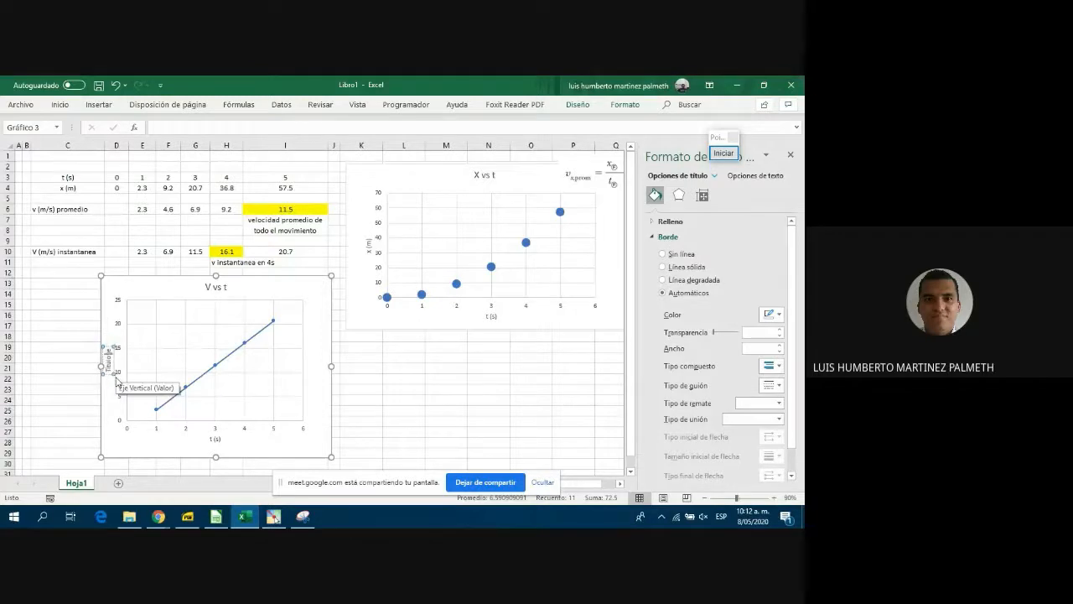
key(Delete)
key(Delete)
key(Delete)
key(Delete)
key(Delete)
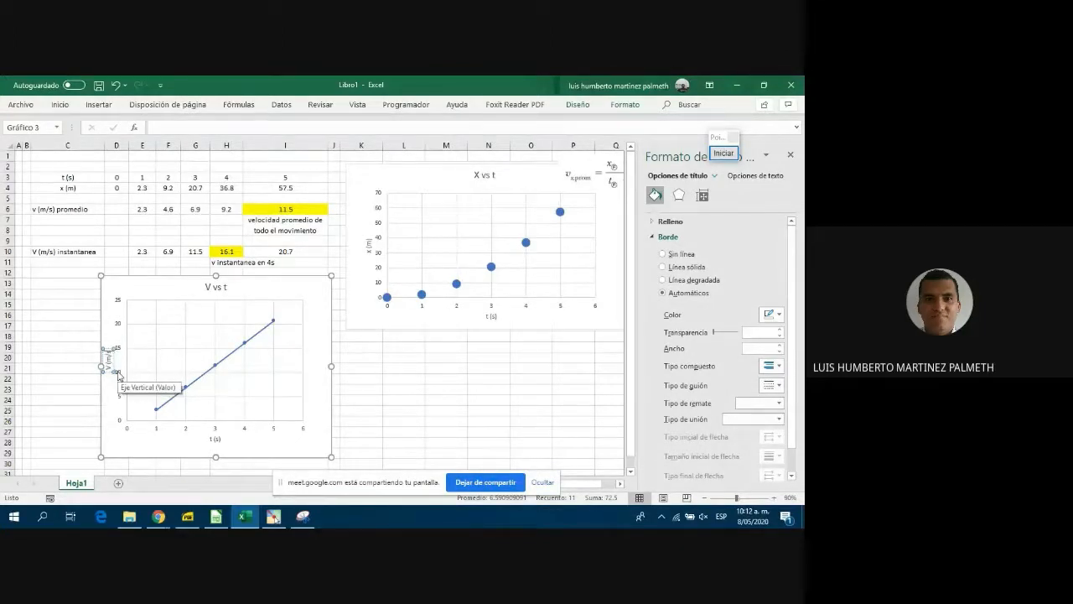
click(382, 382)
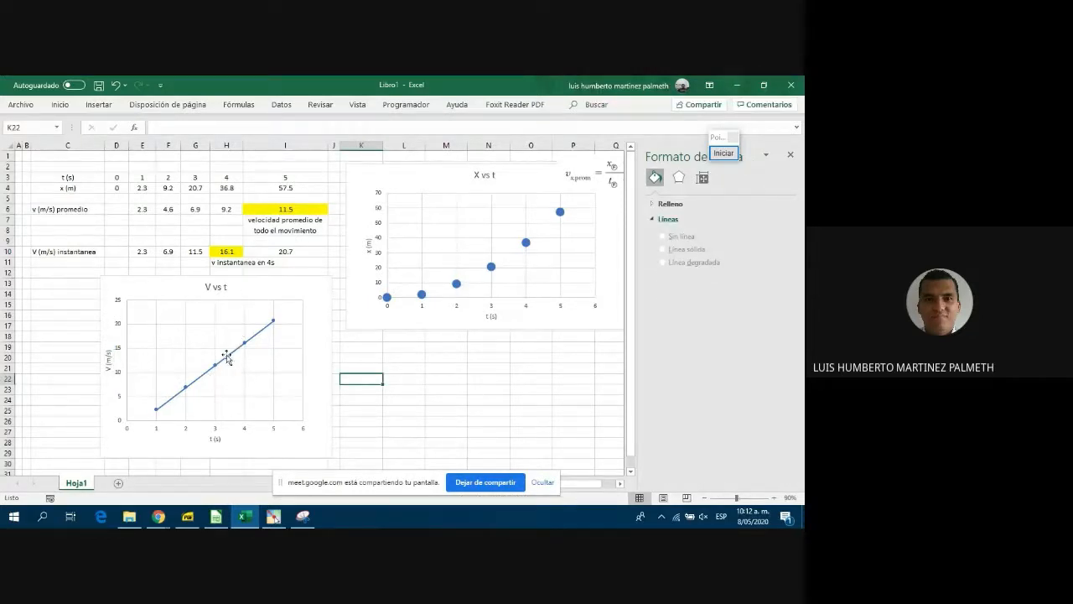
Remove the connecting line from the data series in the V vs t chart.
click(227, 358)
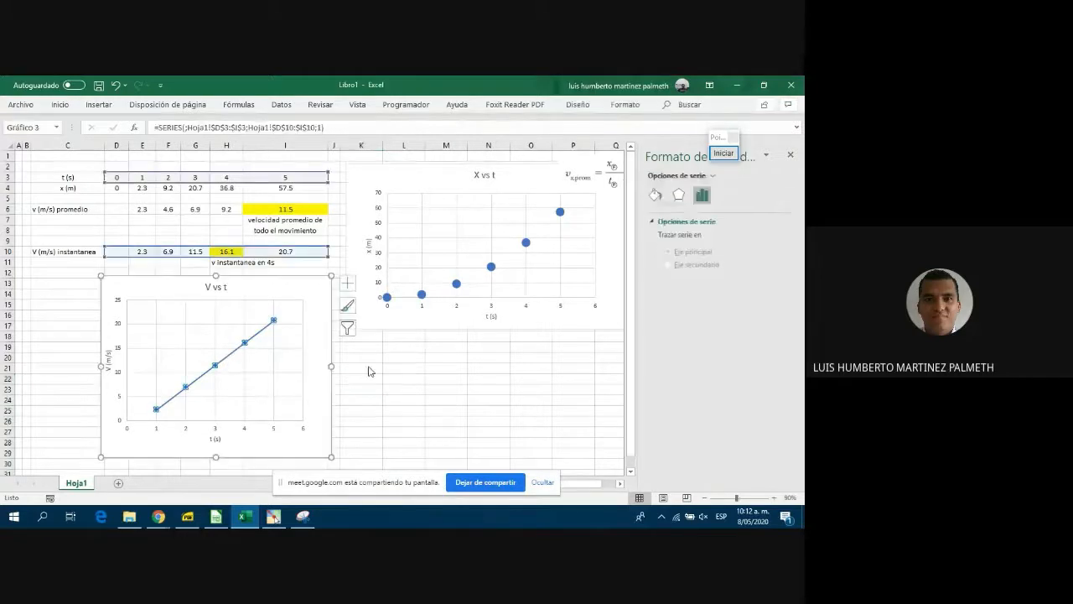
click(653, 224)
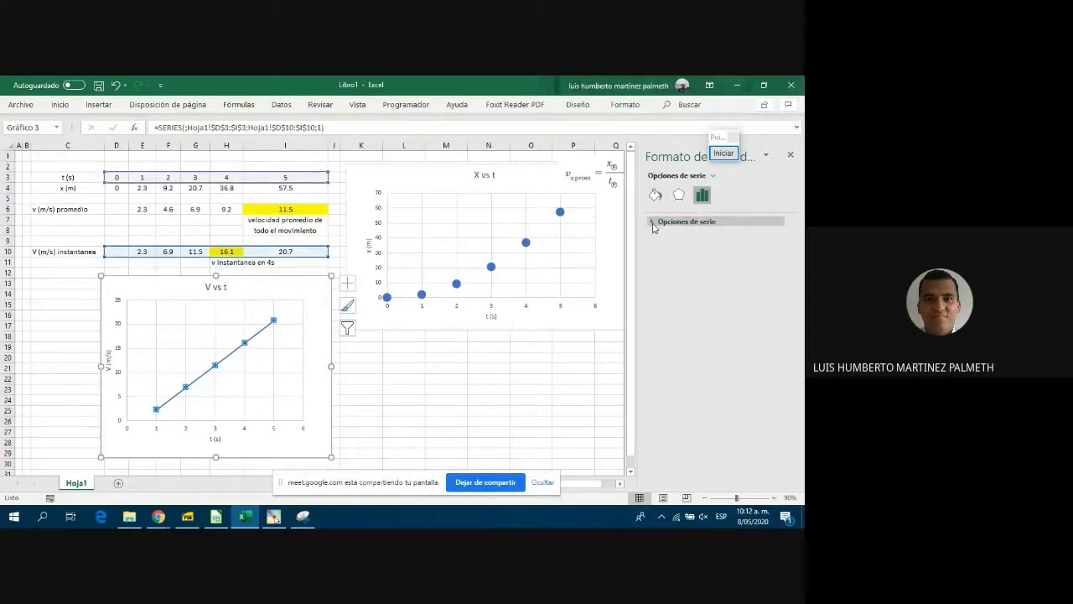
click(653, 223)
click(656, 195)
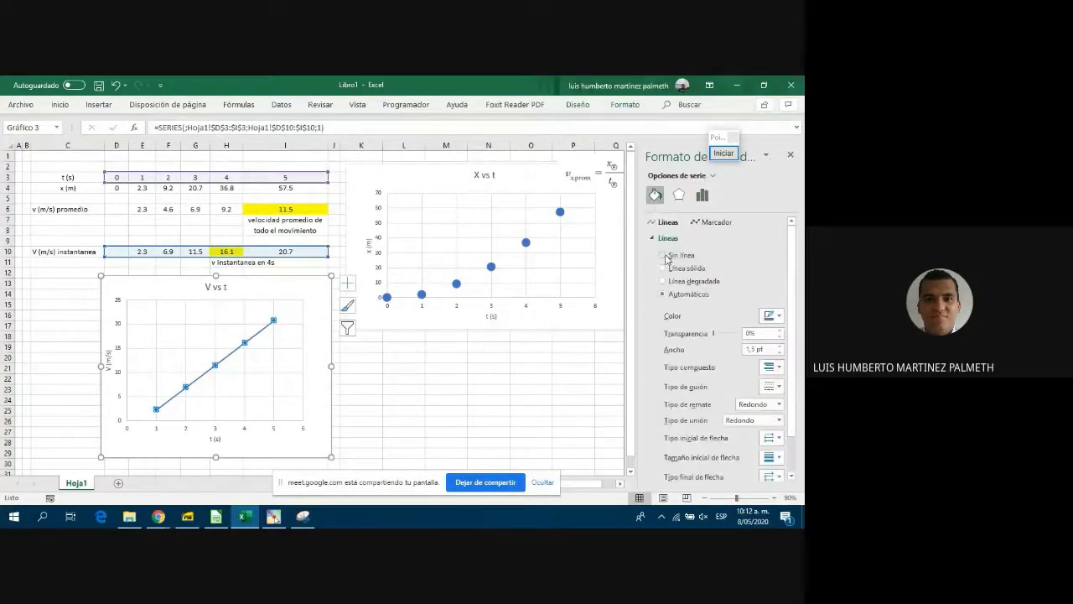
click(666, 257)
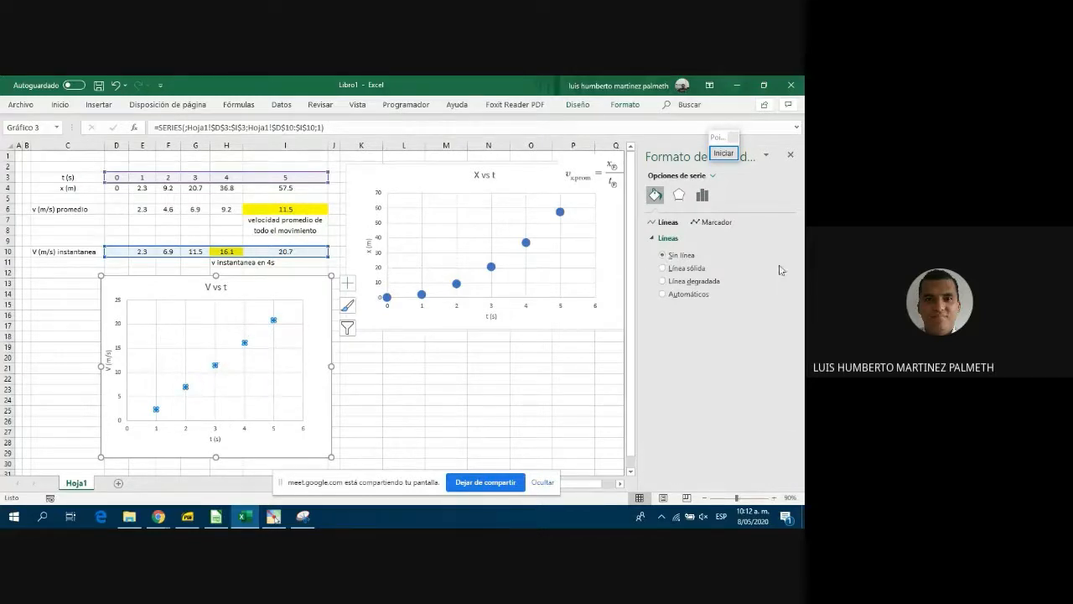
Give the V vs t series built-in circular markers of size 14 and close the formatting pane.
click(696, 222)
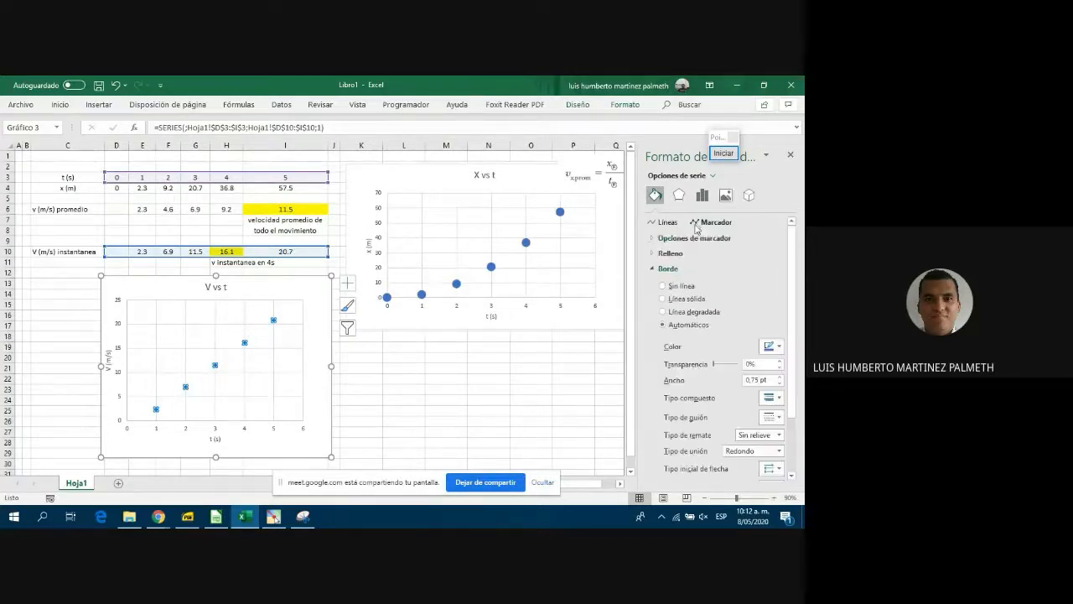
click(671, 238)
click(680, 283)
click(733, 308)
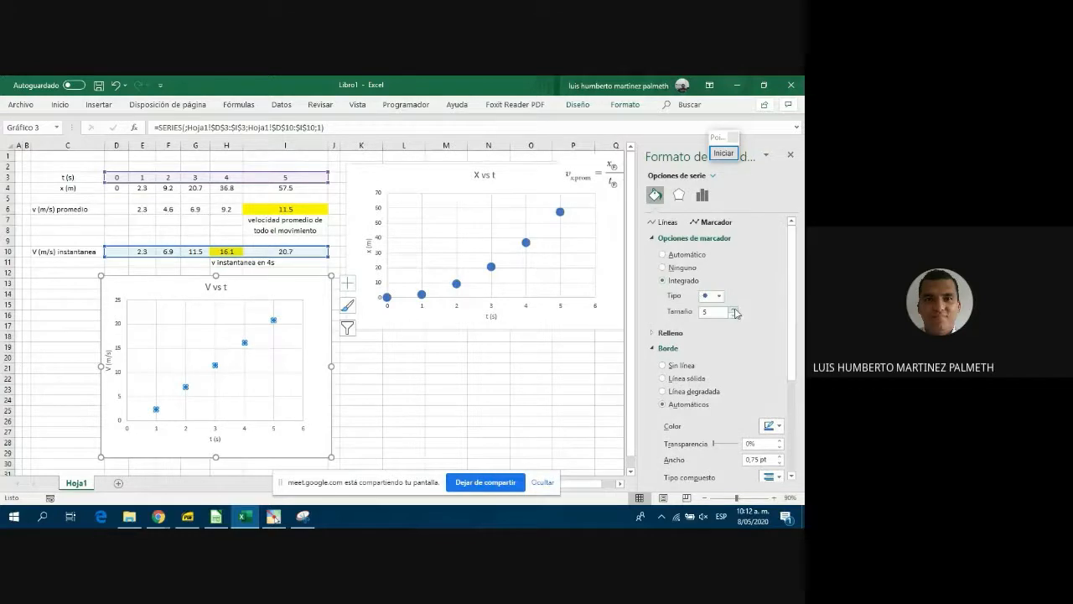
click(734, 307)
click(734, 308)
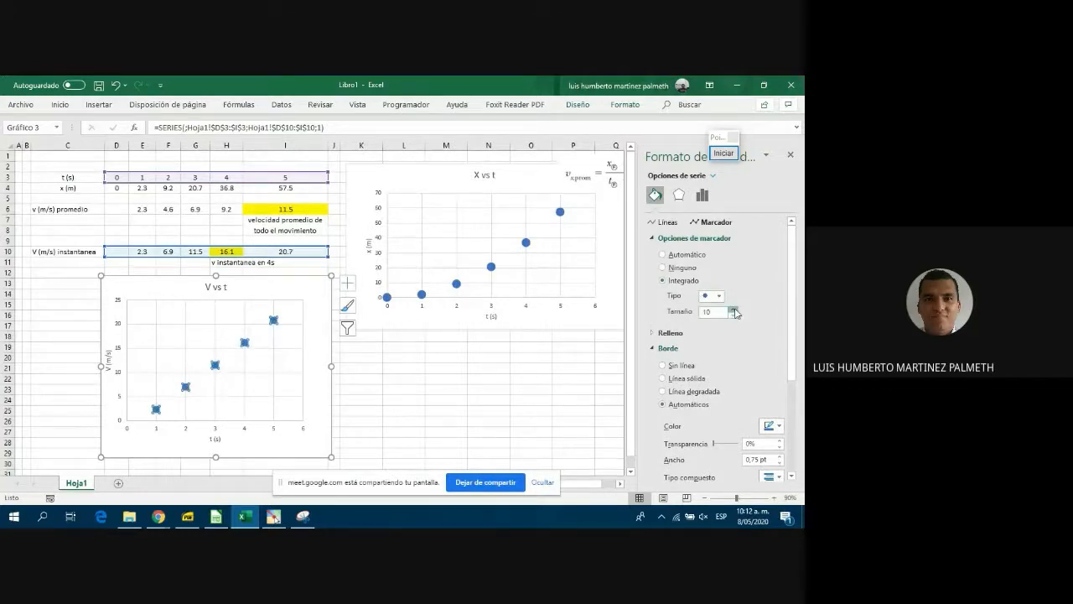
click(490, 410)
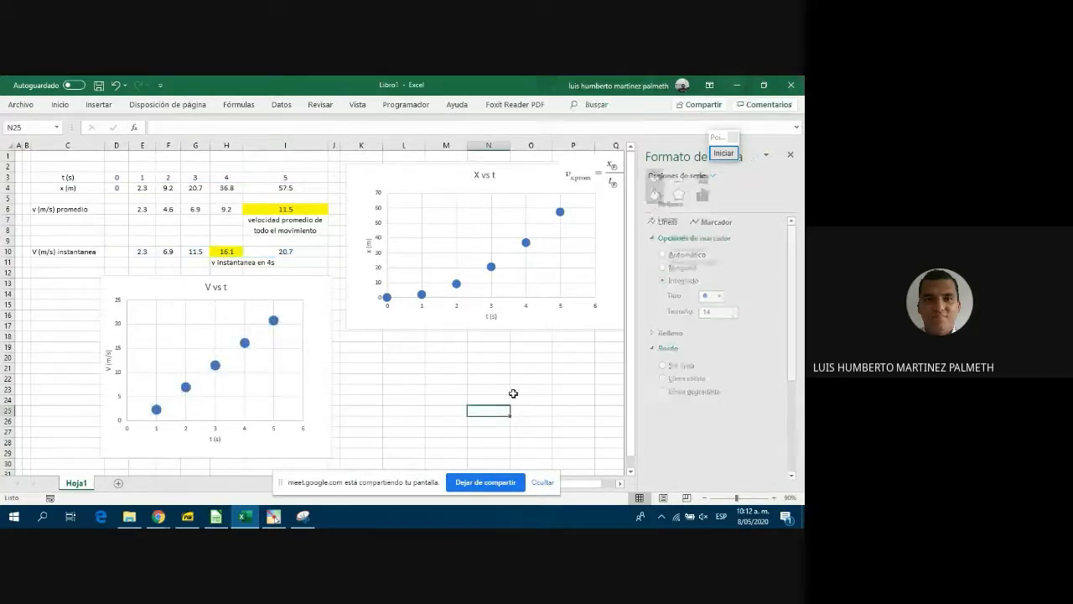
click(790, 154)
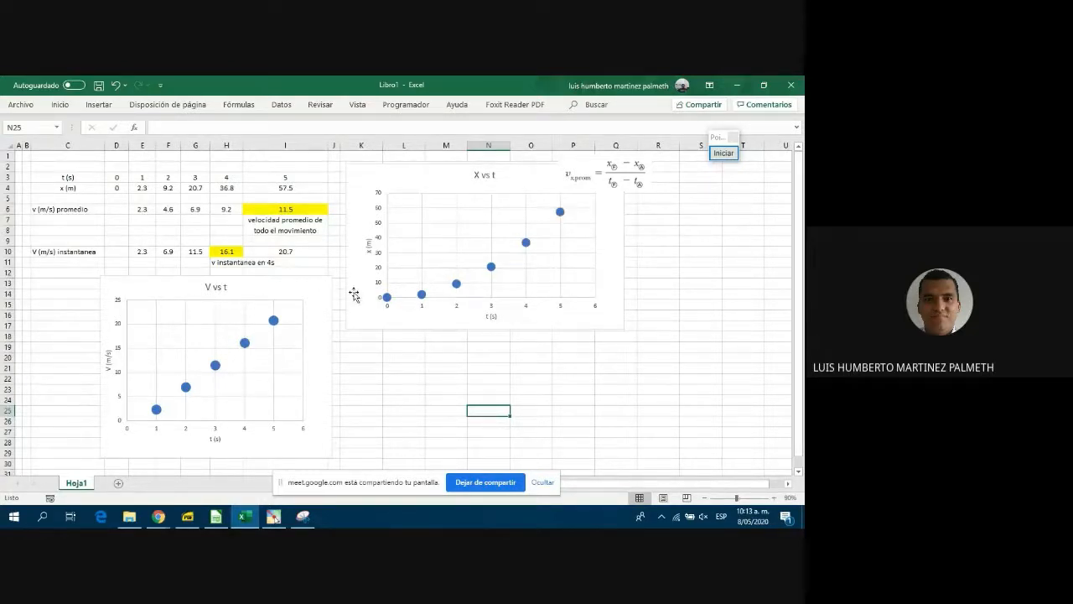
Add a degree 2 polynomial trendline to the X vs t series and close the formatting pane.
click(525, 244)
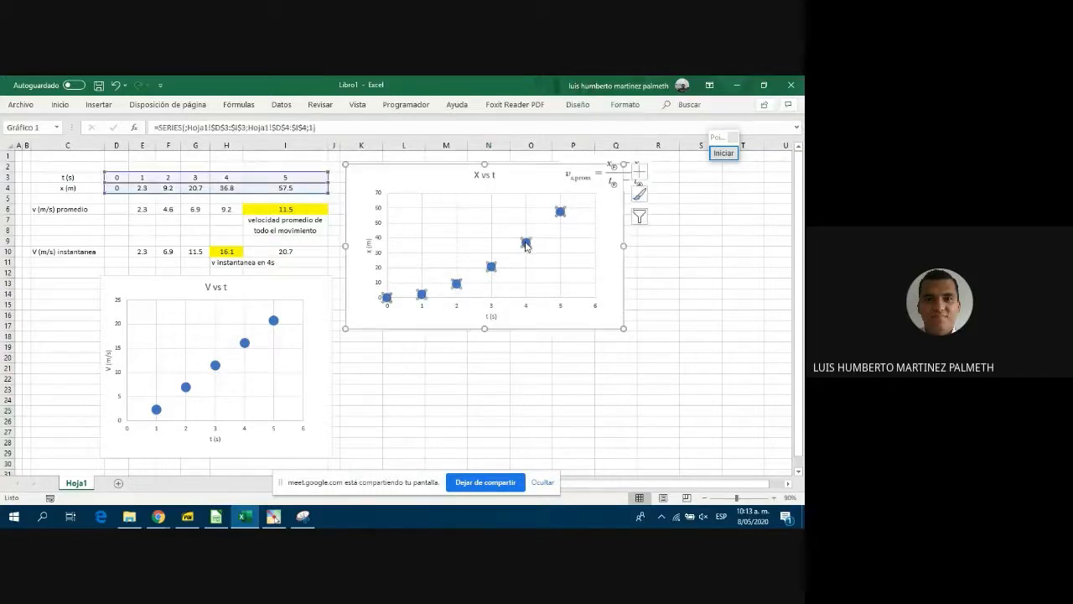
right_click(526, 244)
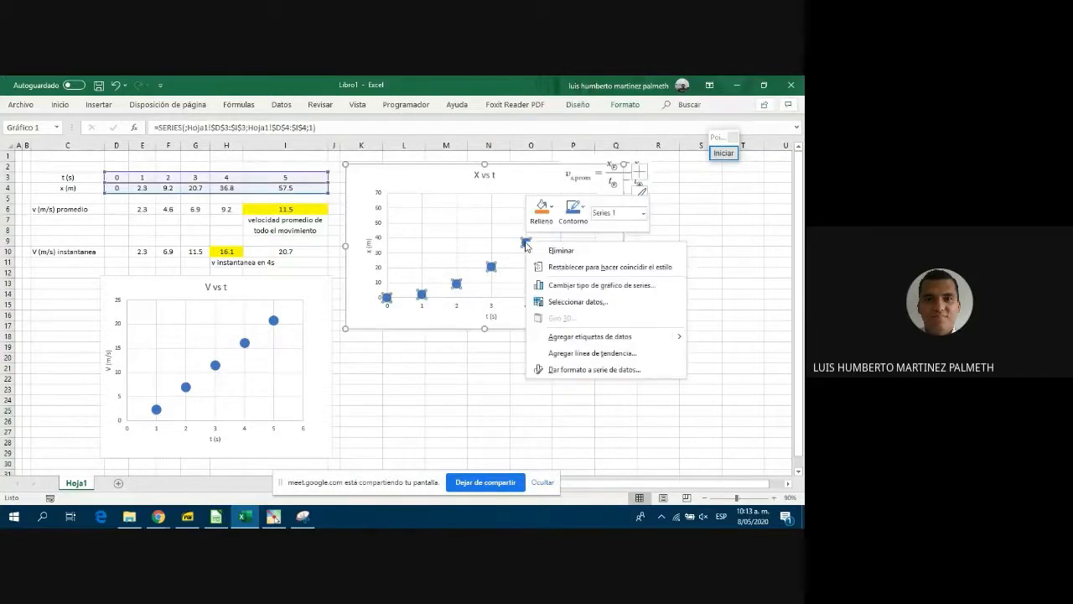
click(611, 353)
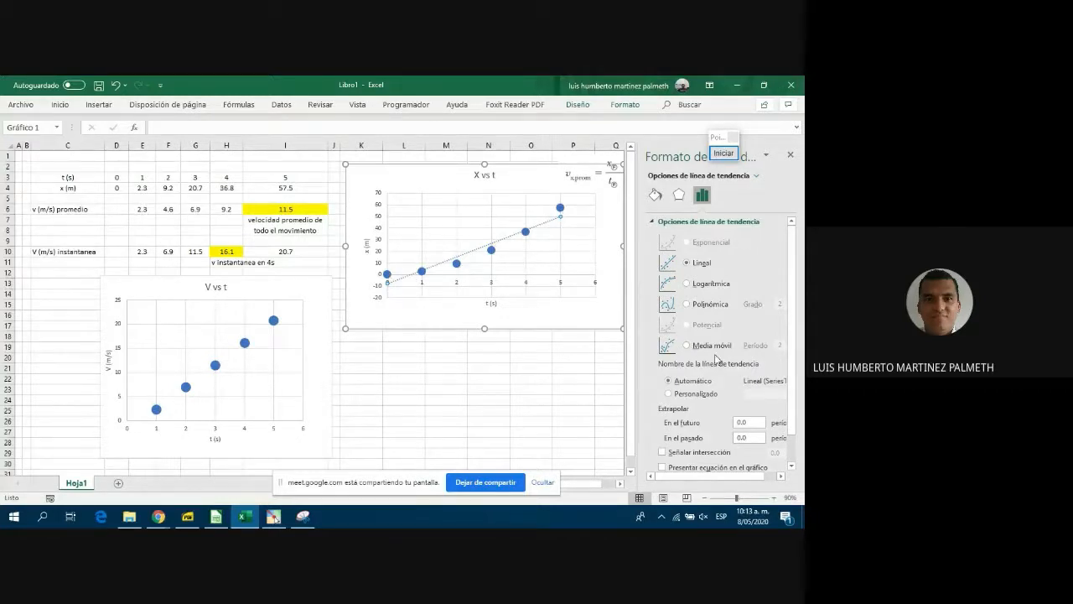
click(687, 305)
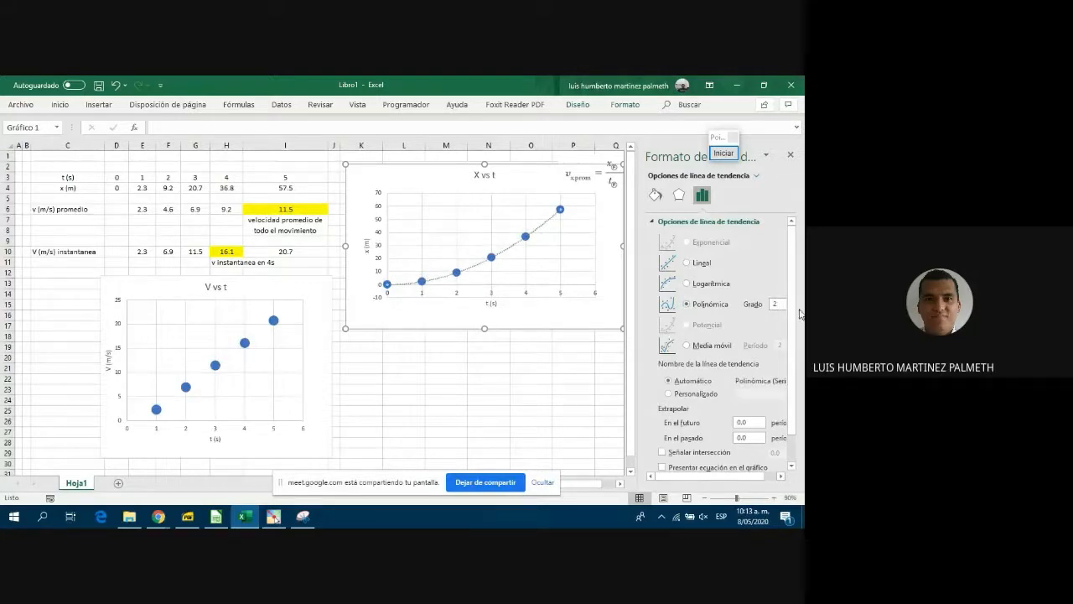
drag(632, 367, 609, 366)
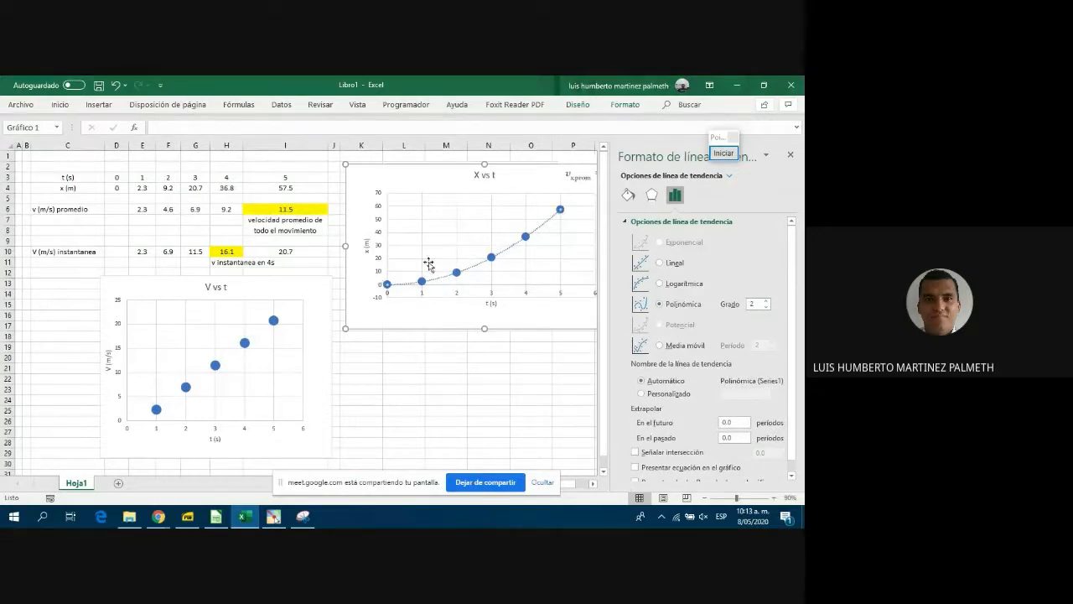
click(579, 252)
click(790, 154)
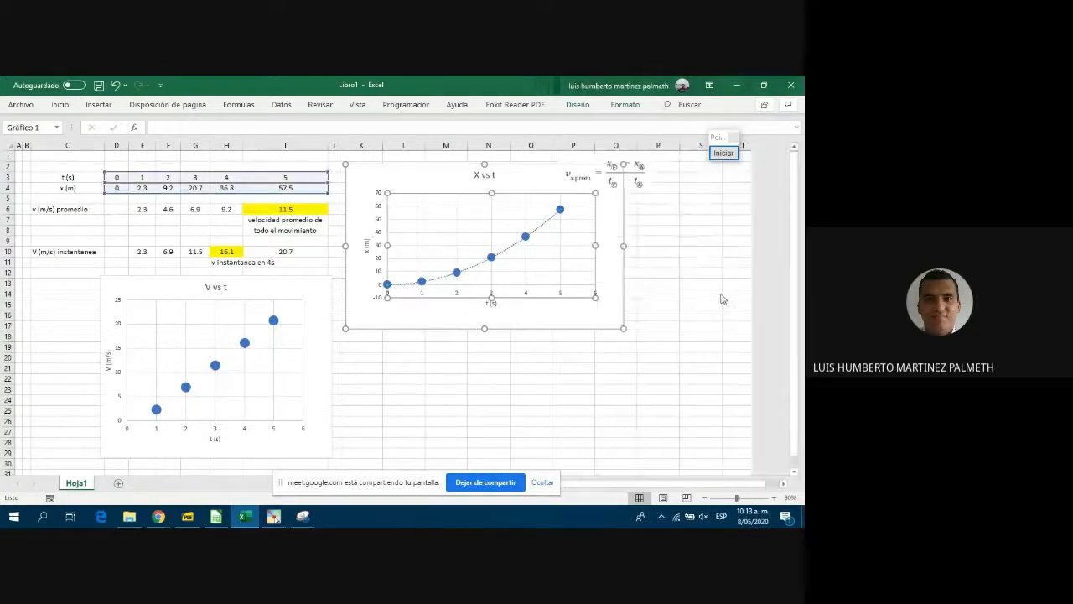
click(600, 310)
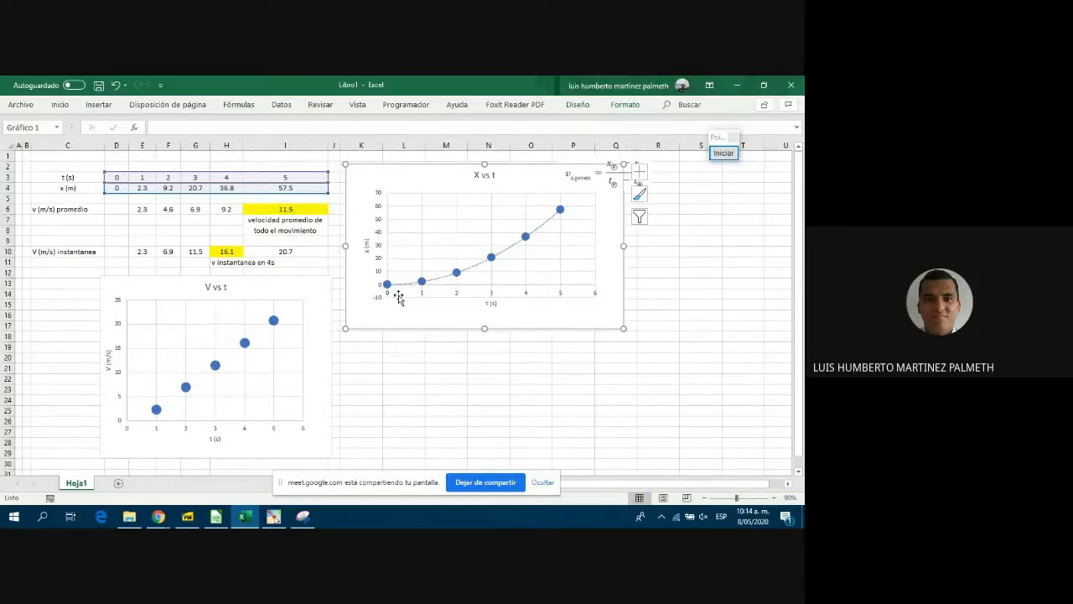
Add a linear trendline to the V vs t series and close the formatting pane.
click(244, 343)
right_click(244, 343)
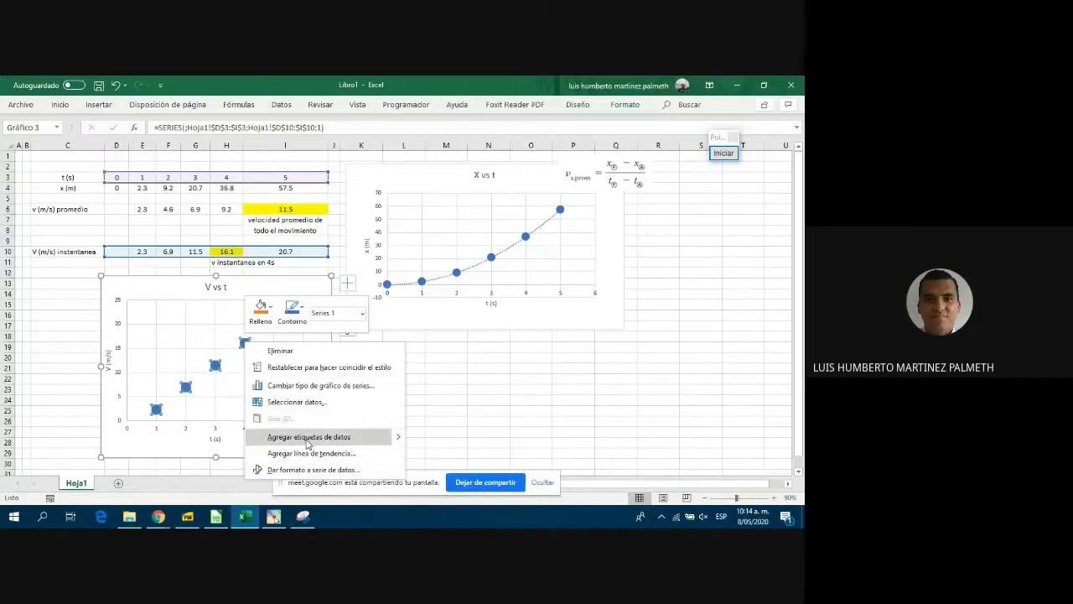
click(400, 449)
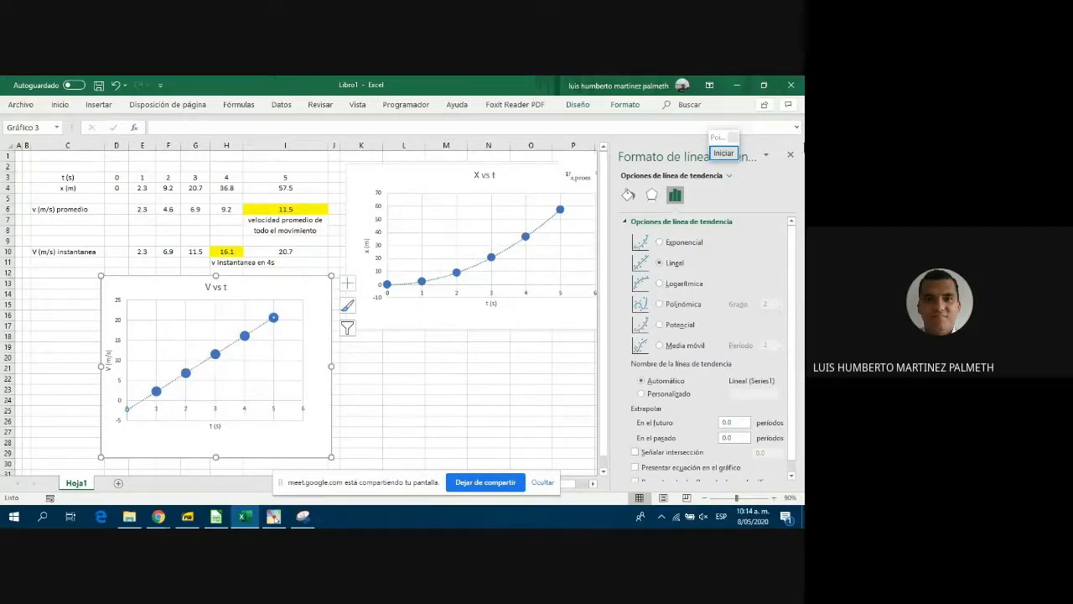
click(789, 155)
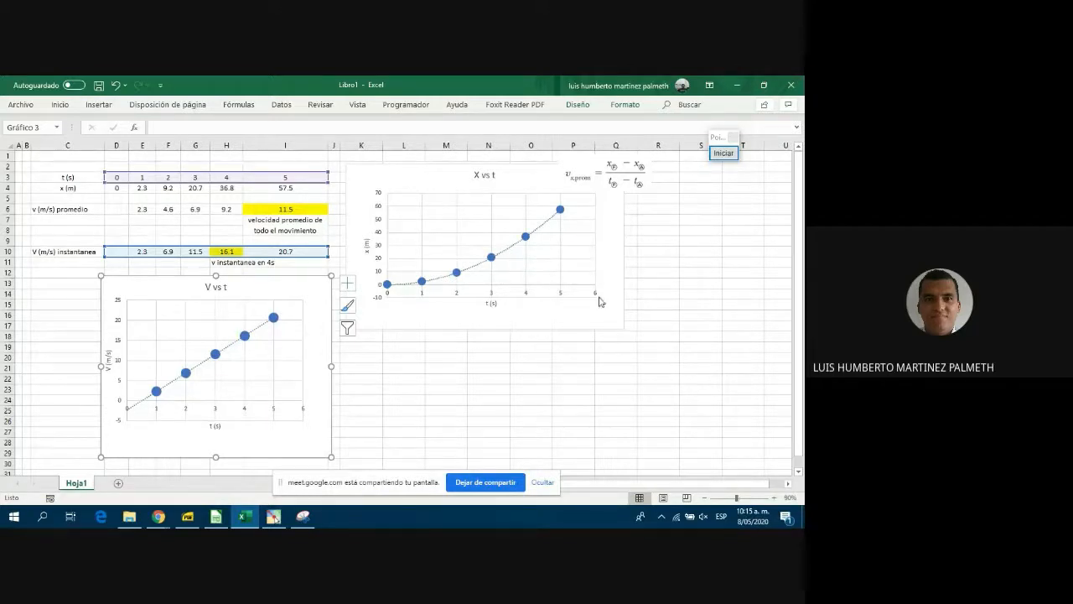
Move the average velocity formula image clear of the X vs t chart and place the V vs t chart beneath that chart.
drag(585, 177, 686, 189)
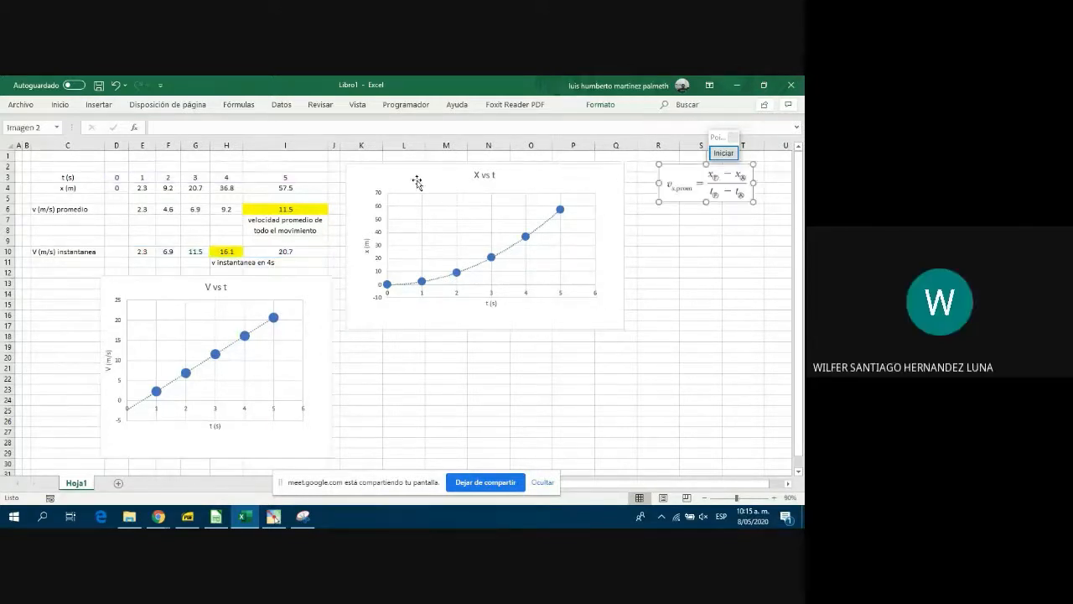
mouse_move(353, 167)
mouse_down()
mouse_move(368, 171)
mouse_move(358, 165)
mouse_up()
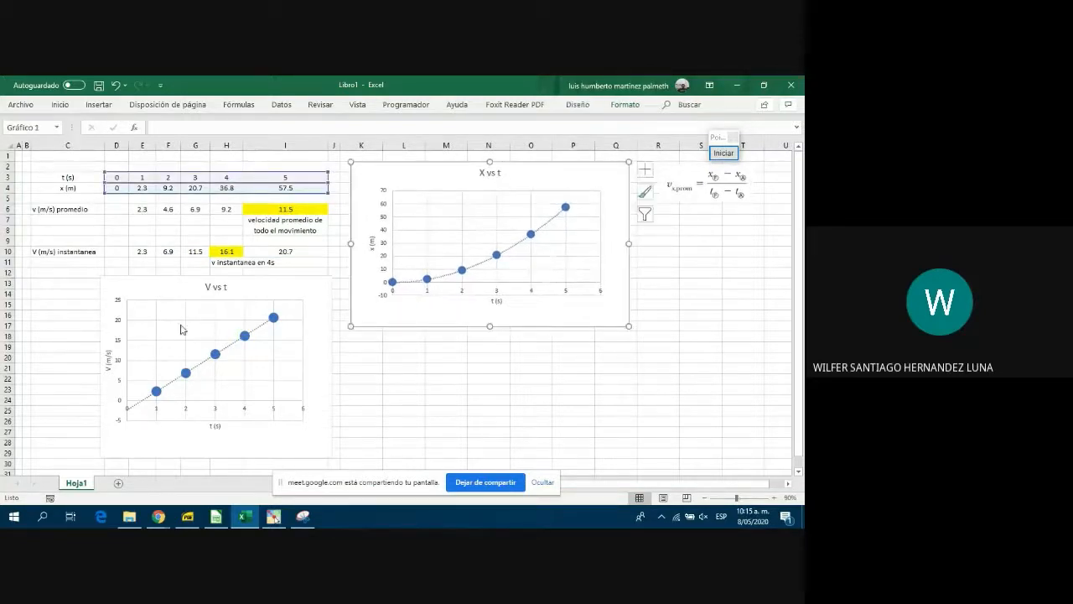
click(175, 312)
drag(175, 312, 428, 370)
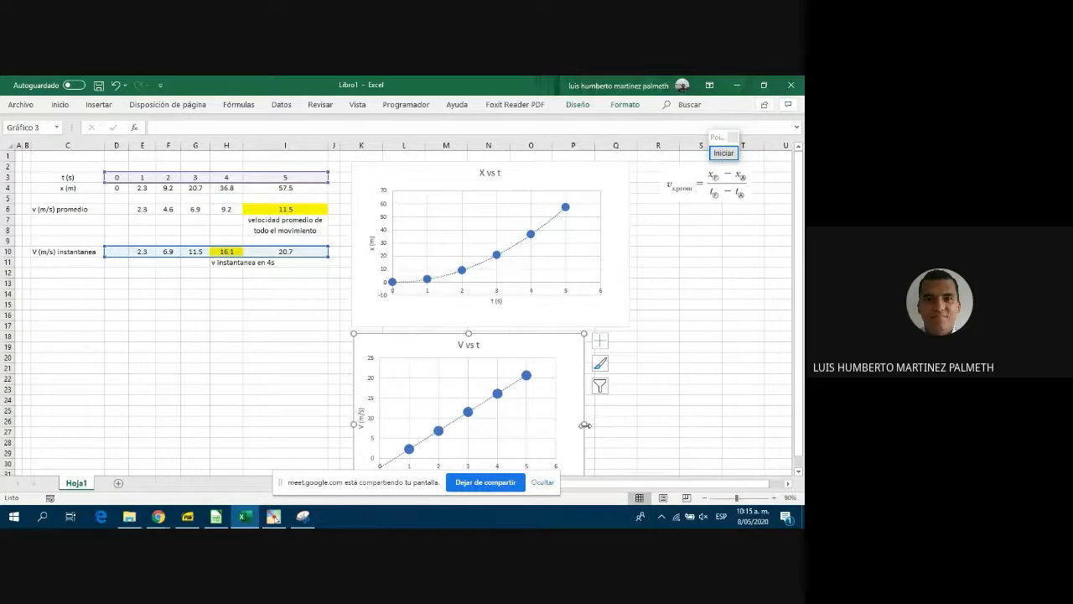
Widen the V vs t chart to match the X vs t chart, then shrink both charts equally and keep them stacked.
drag(584, 425, 628, 425)
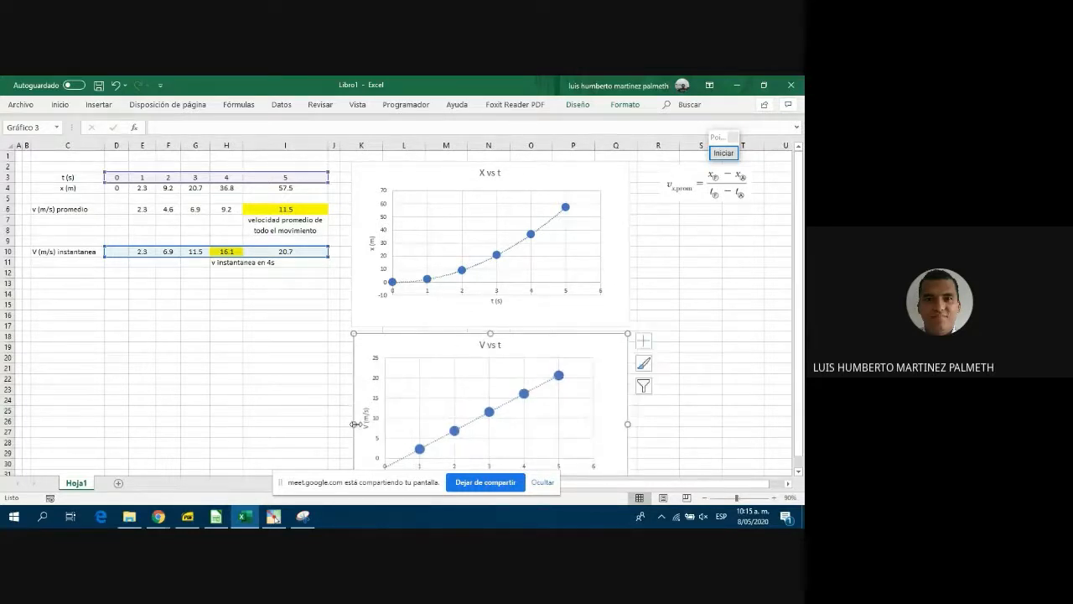
drag(356, 424, 353, 424)
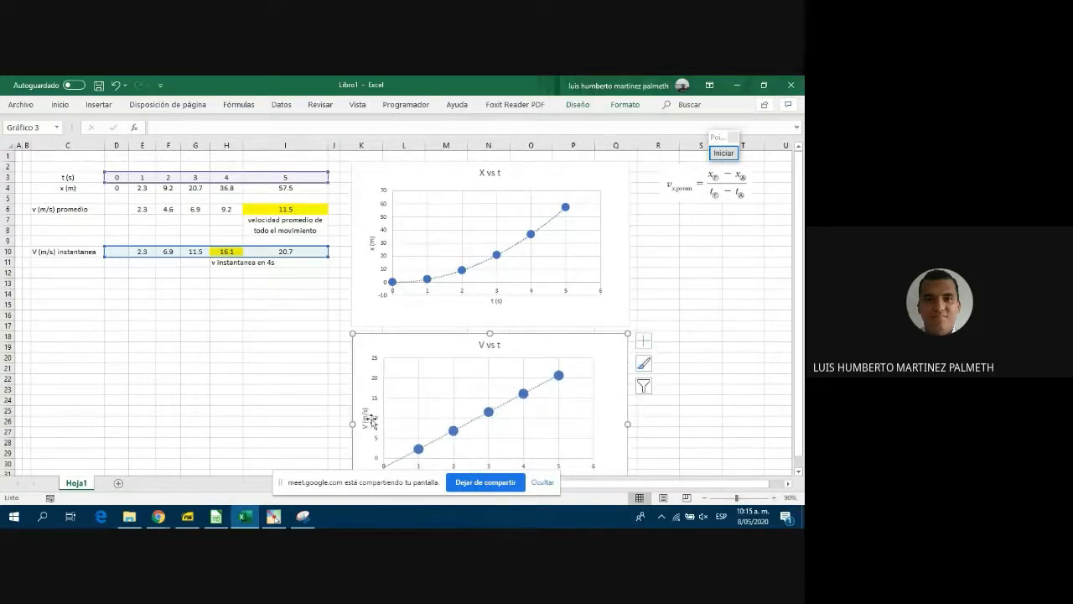
click(618, 313)
drag(629, 326, 603, 299)
drag(395, 347, 395, 313)
drag(629, 395, 604, 369)
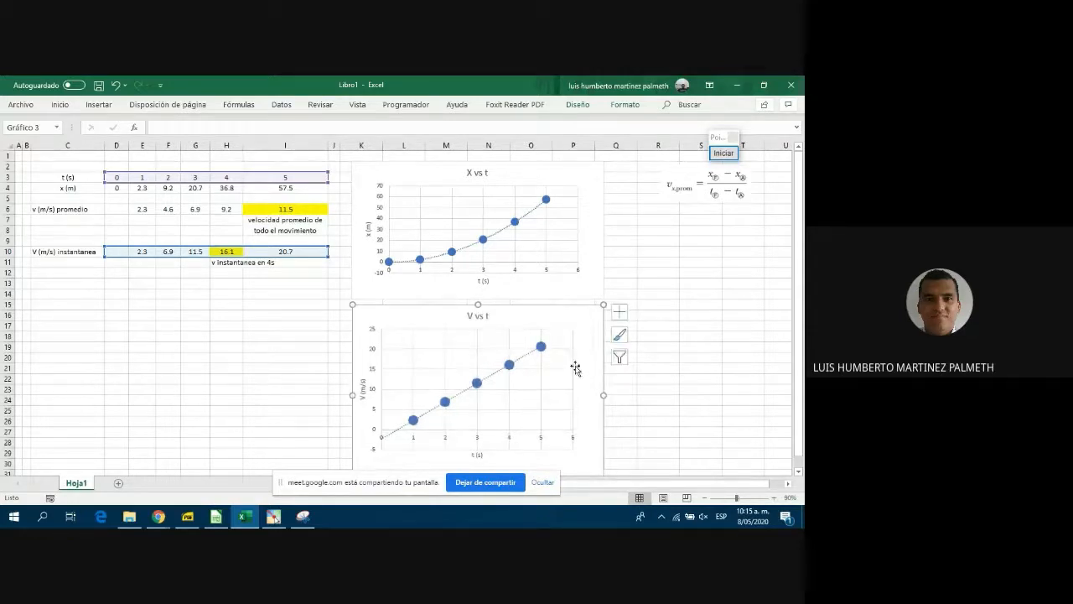
click(701, 369)
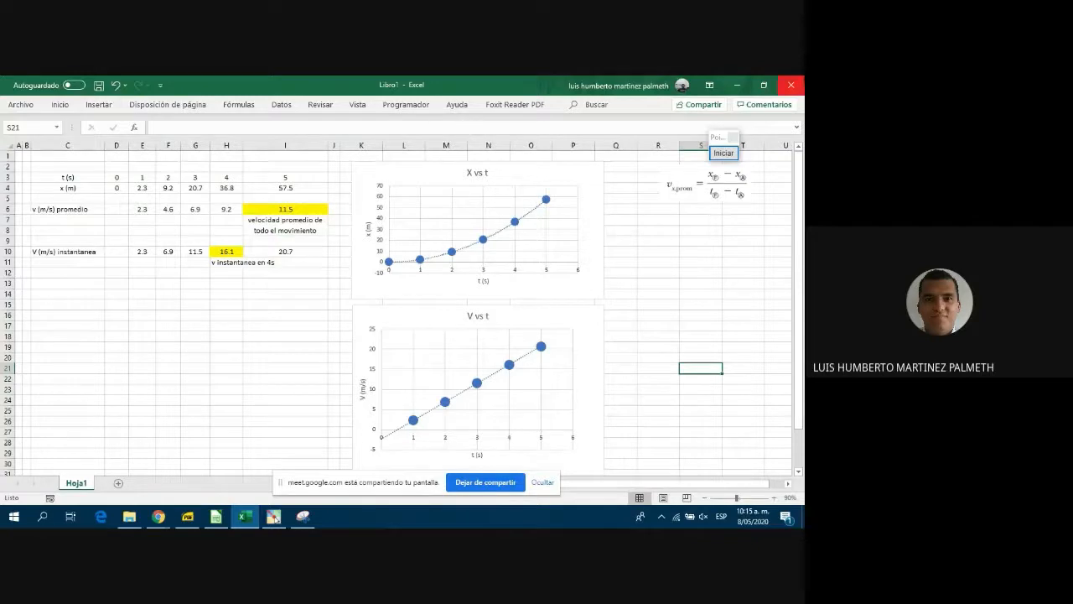
Nudge the X vs t chart upward so that its upper edge lies within row 1.
click(377, 172)
key(Up)
key(Up)
key(Up)
key(Up)
key(Up)
key(Up)
key(Up)
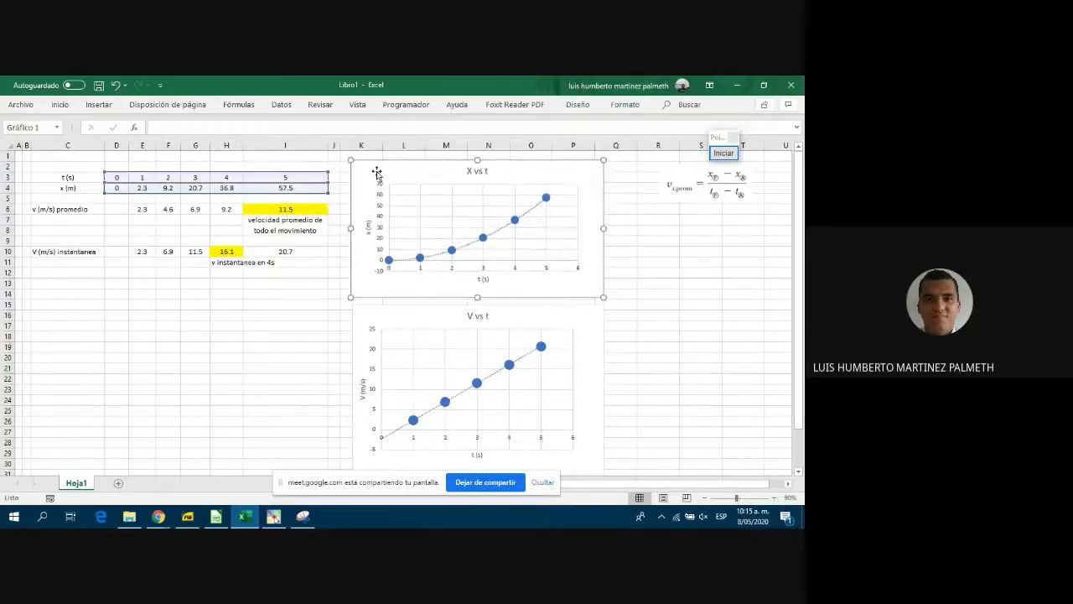
Nudge the V vs t chart upward to sit just below the X vs t chart.
click(378, 312)
key(Up)
key(Up)
key(Up)
key(Up)
key(Up)
key(Up)
key(Up)
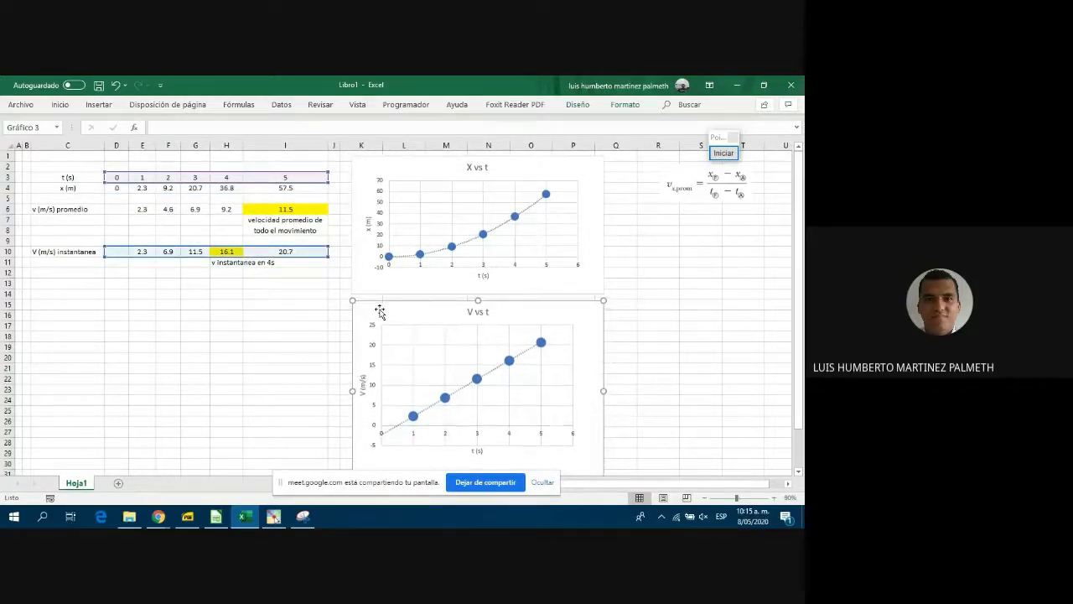
click(726, 327)
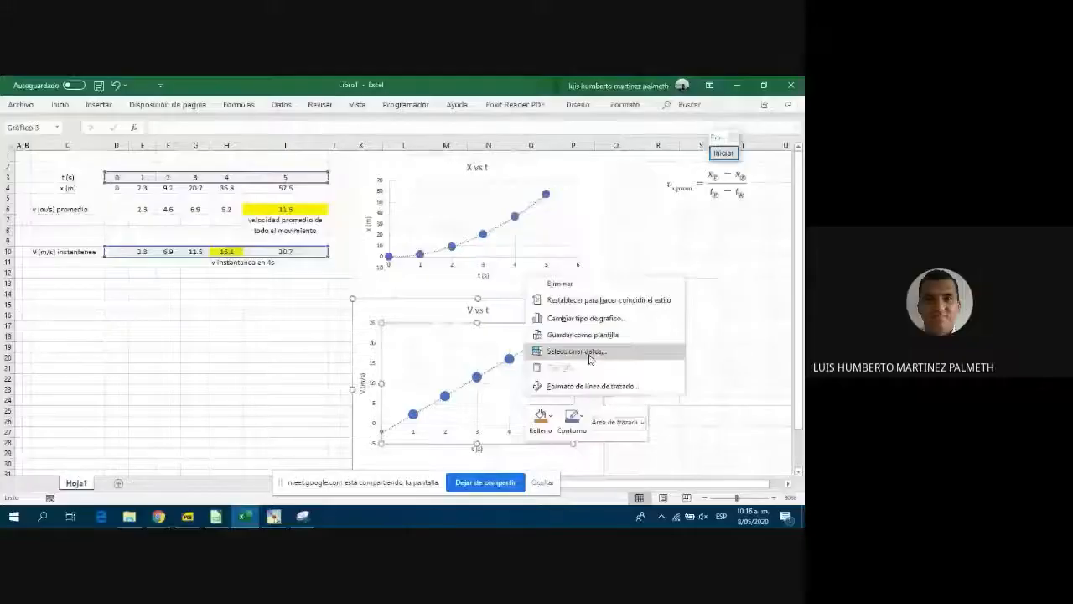
Add a series named "V media" to the V vs t chart, using the times in D3:I3 as its X values.
click(579, 349)
click(389, 249)
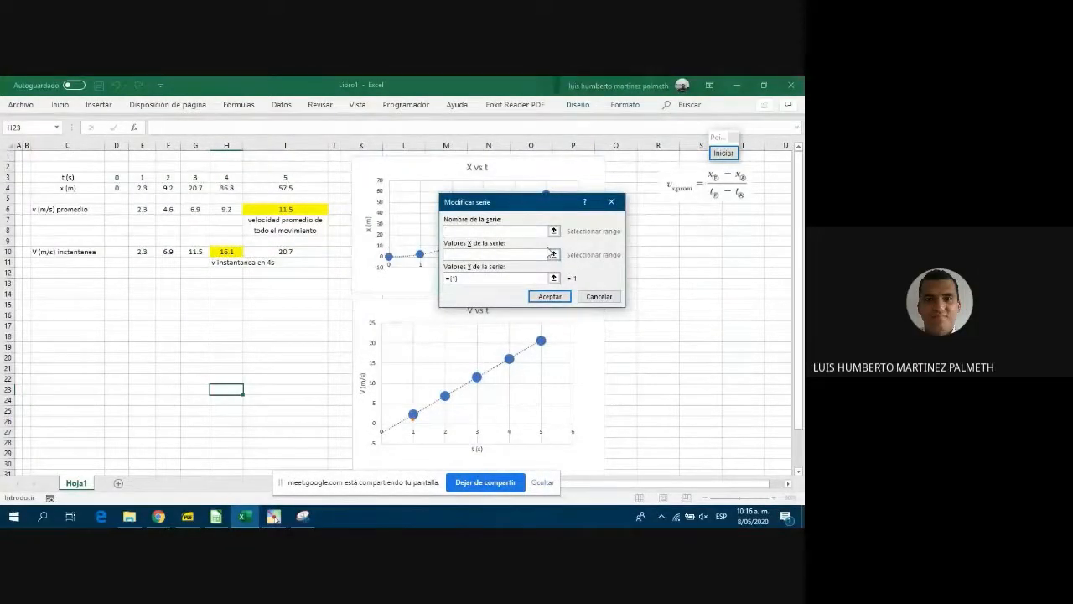
text(V media)
click(554, 255)
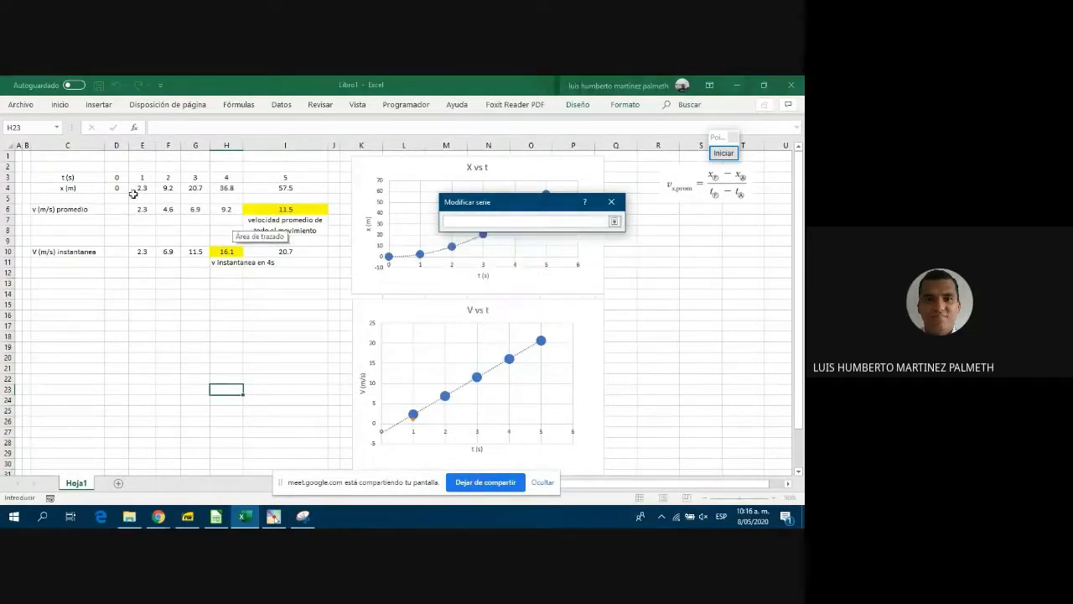
drag(117, 177, 285, 176)
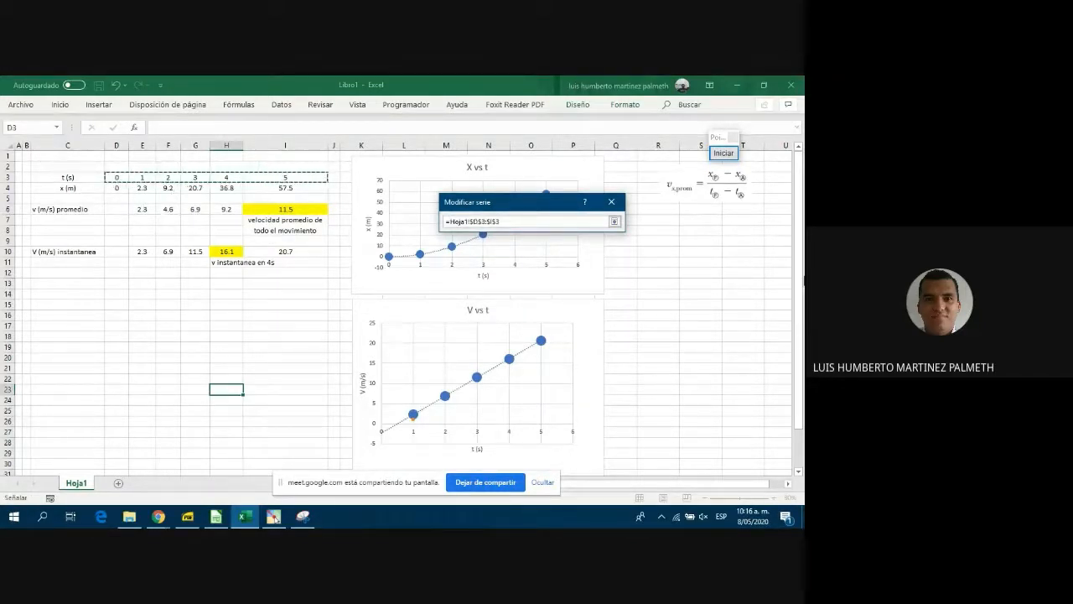
click(614, 221)
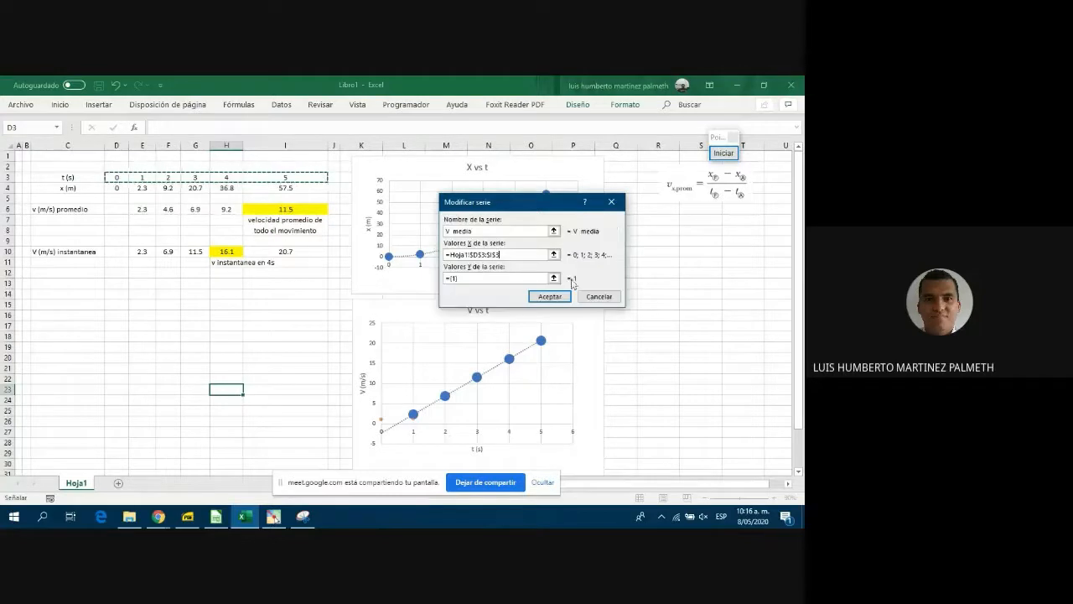
Use the average velocities in D6:I6 as the new series' Y values and accept the chart data changes.
click(553, 278)
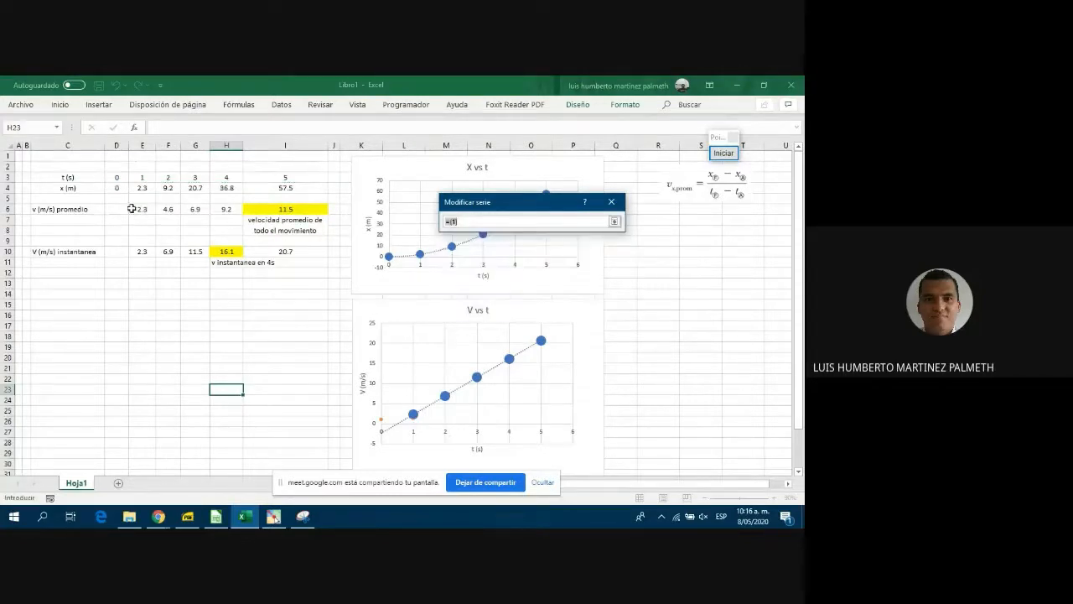
drag(120, 209, 285, 208)
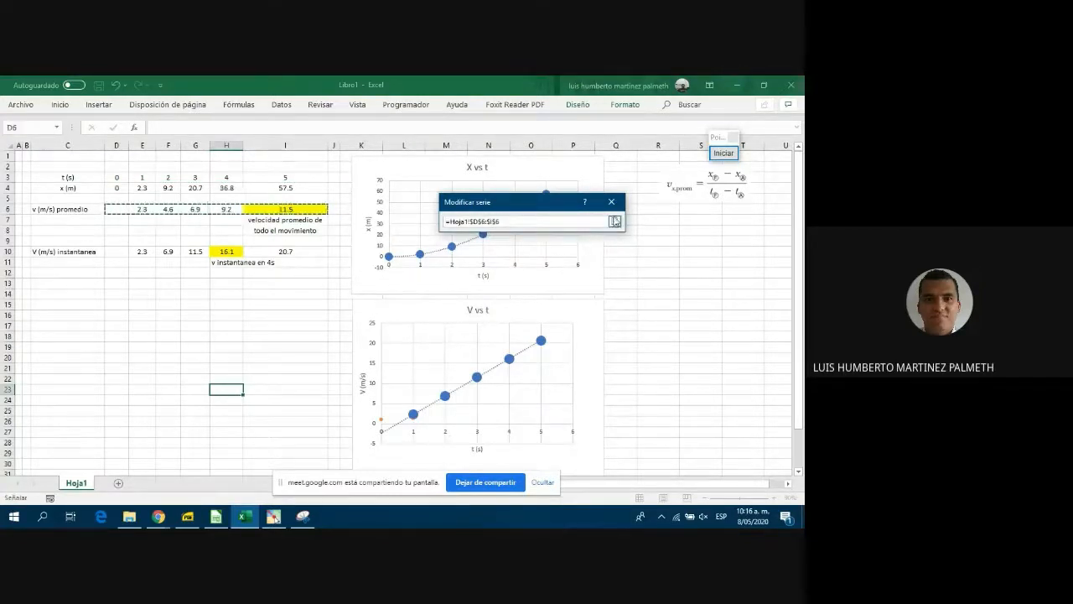
click(614, 221)
click(560, 298)
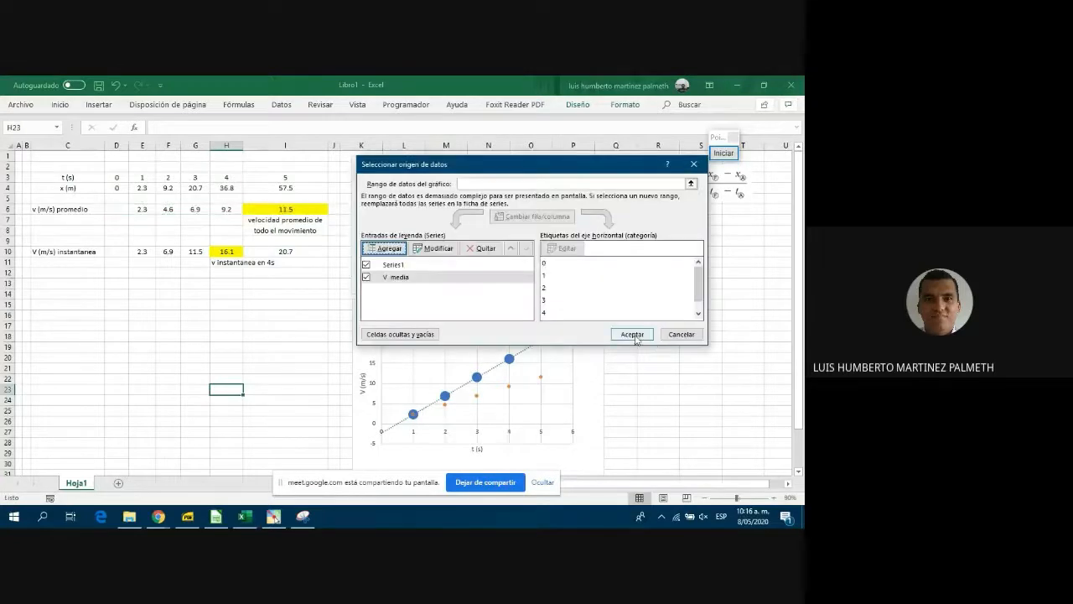
click(634, 335)
click(685, 411)
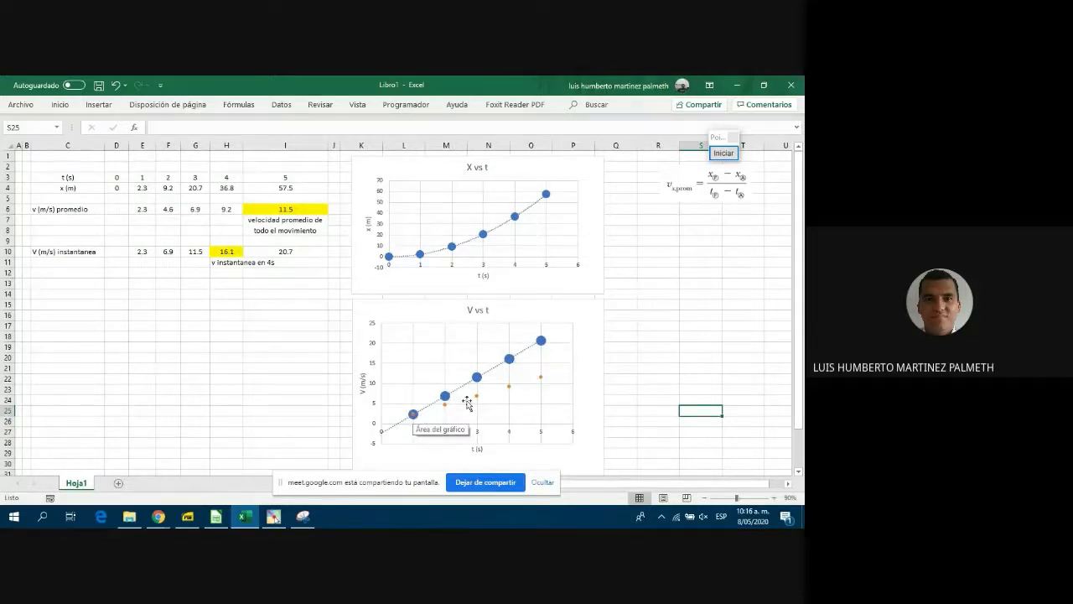
Give the V media series in the V vs t chart built-in round markers of size 12.
click(541, 377)
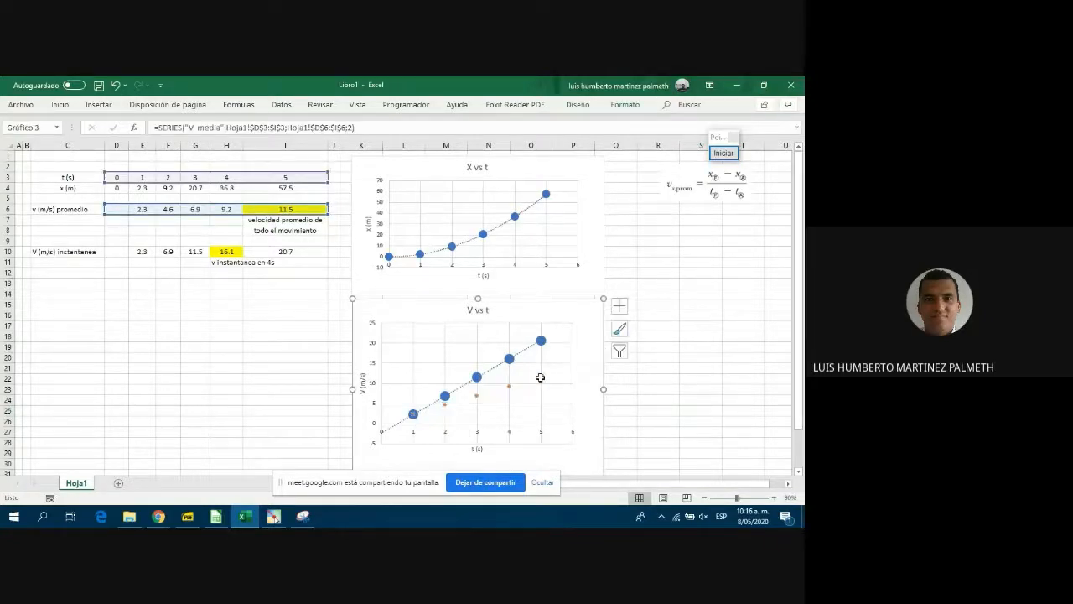
double_click(541, 378)
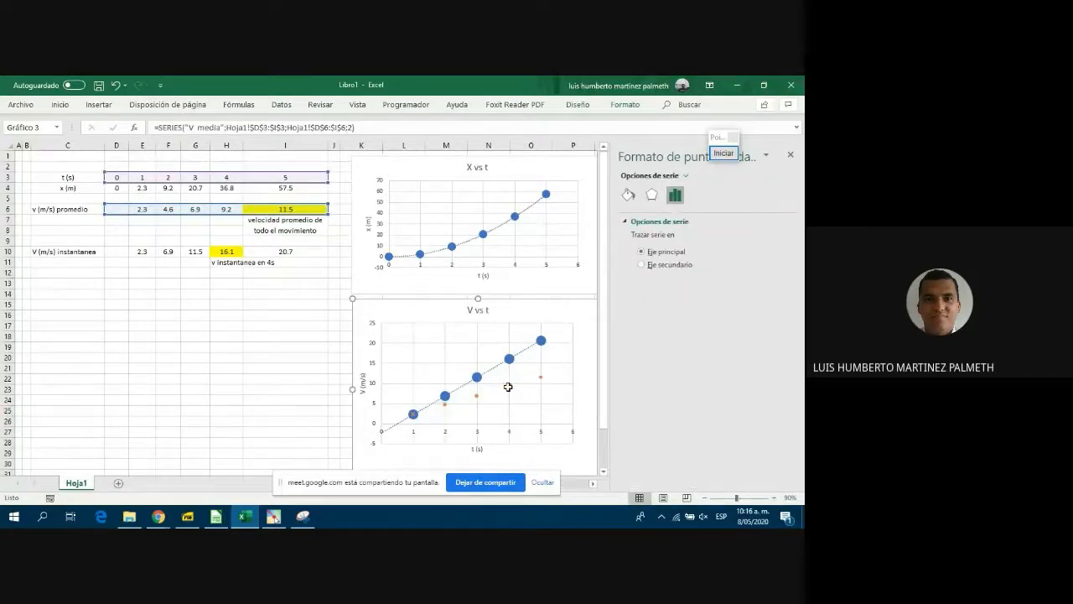
click(583, 379)
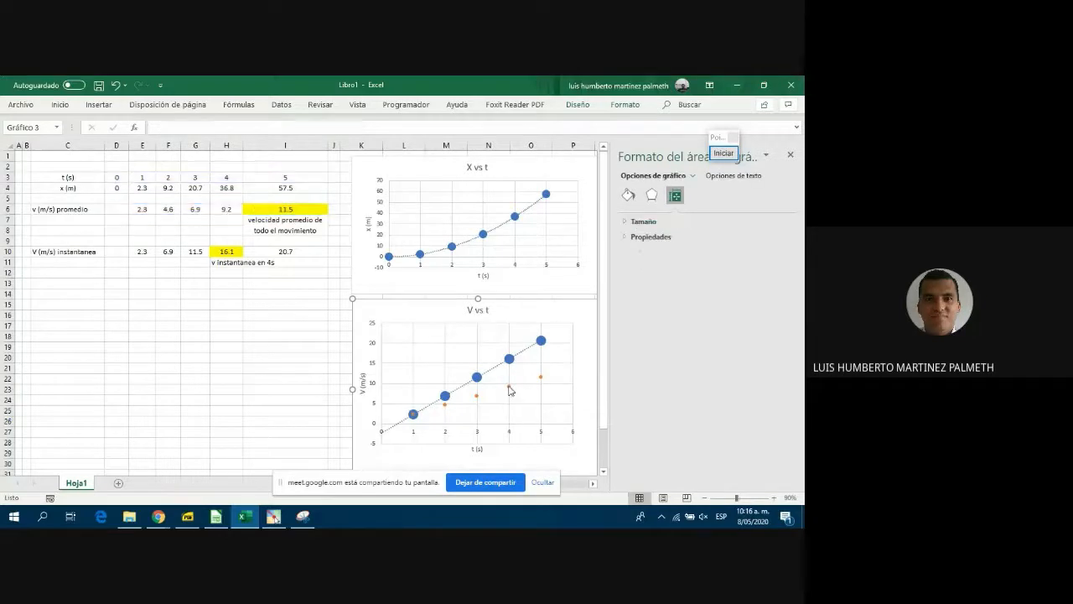
click(510, 388)
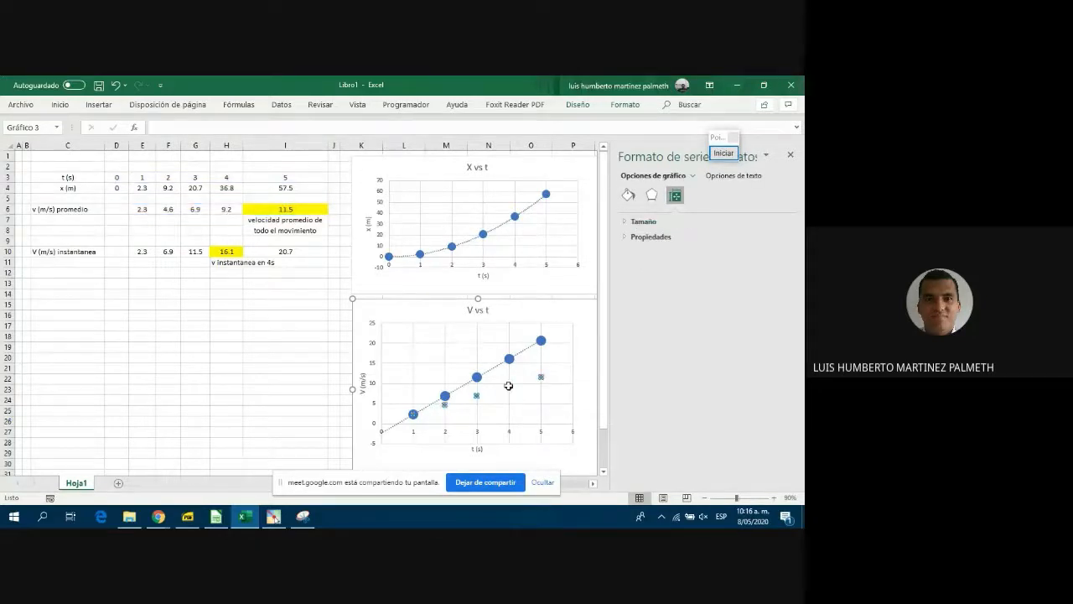
click(629, 196)
click(696, 225)
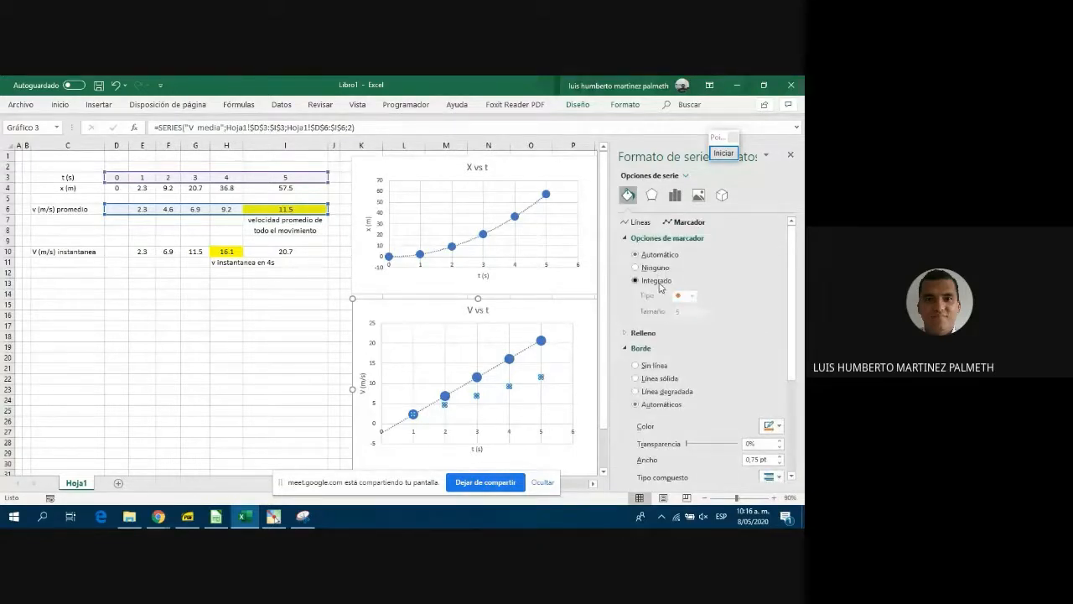
click(659, 281)
click(706, 309)
click(707, 309)
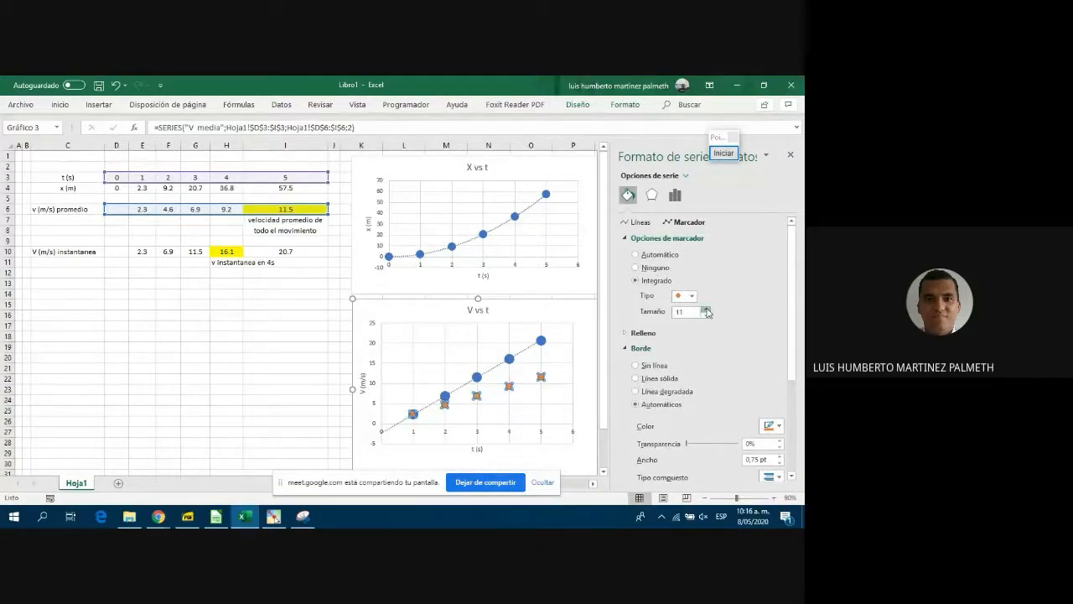
click(706, 309)
click(237, 325)
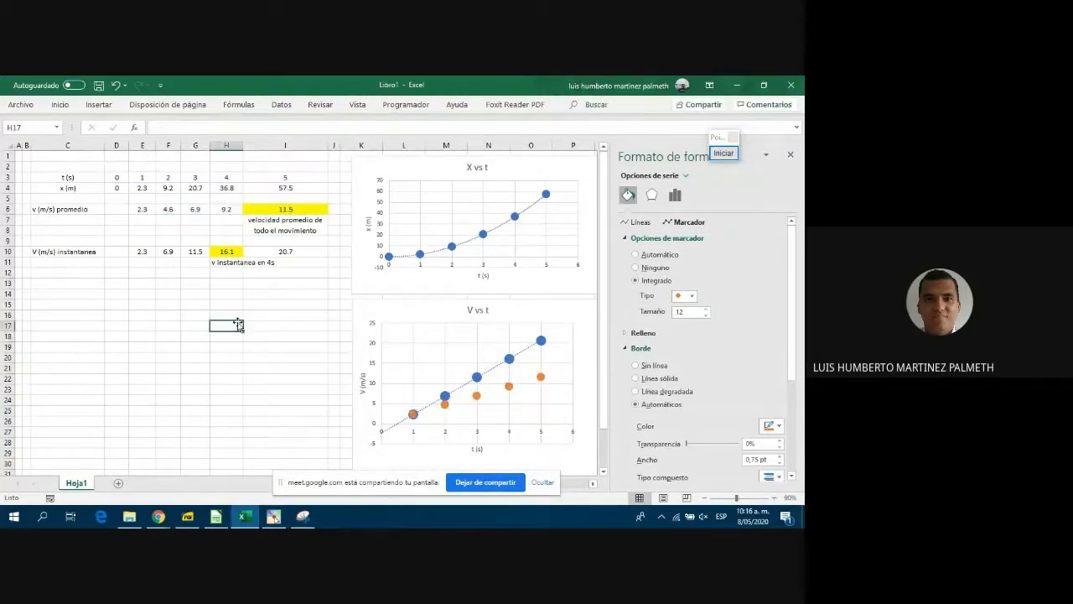
click(790, 154)
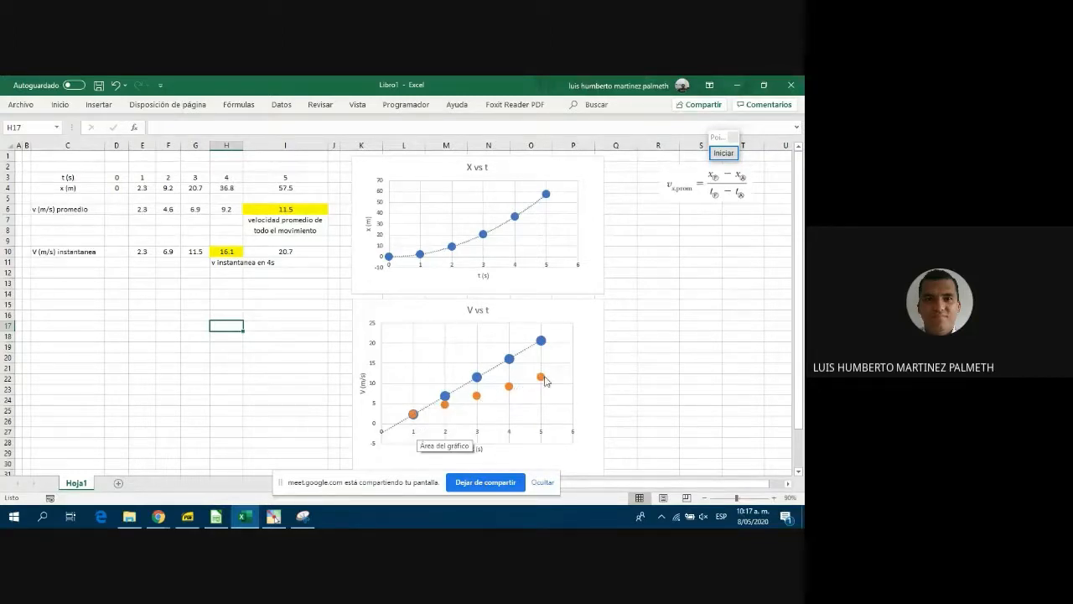
Fine-tune the V vs t chart's vertical position so that its upper edge meets the lower edge of the X vs t chart.
mouse_move(545, 381)
click(365, 308)
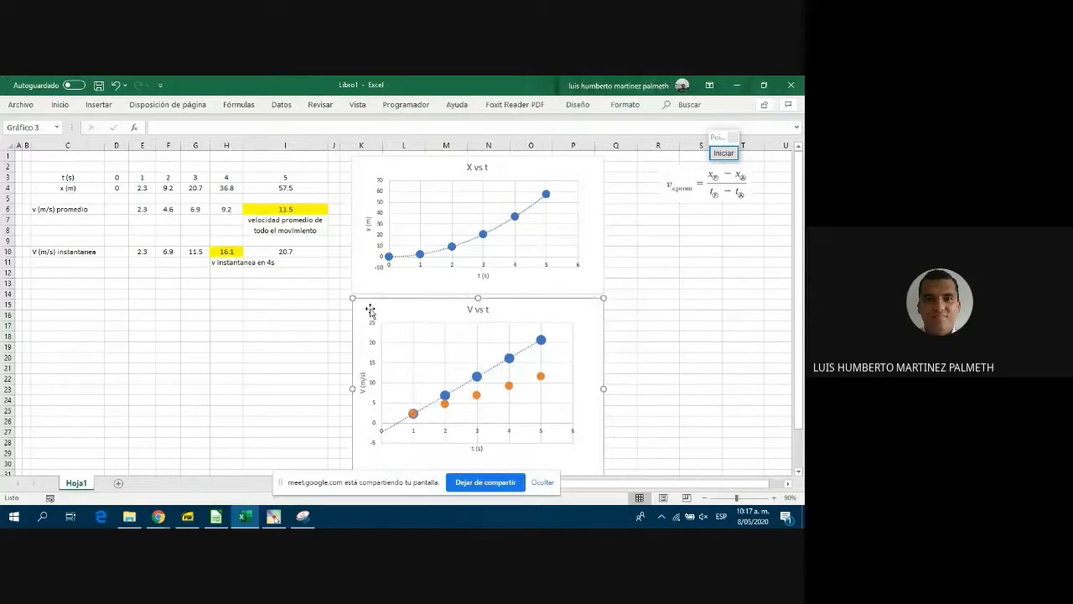
key(Up)
key(Up)
key(Up)
key(Up)
key(Up)
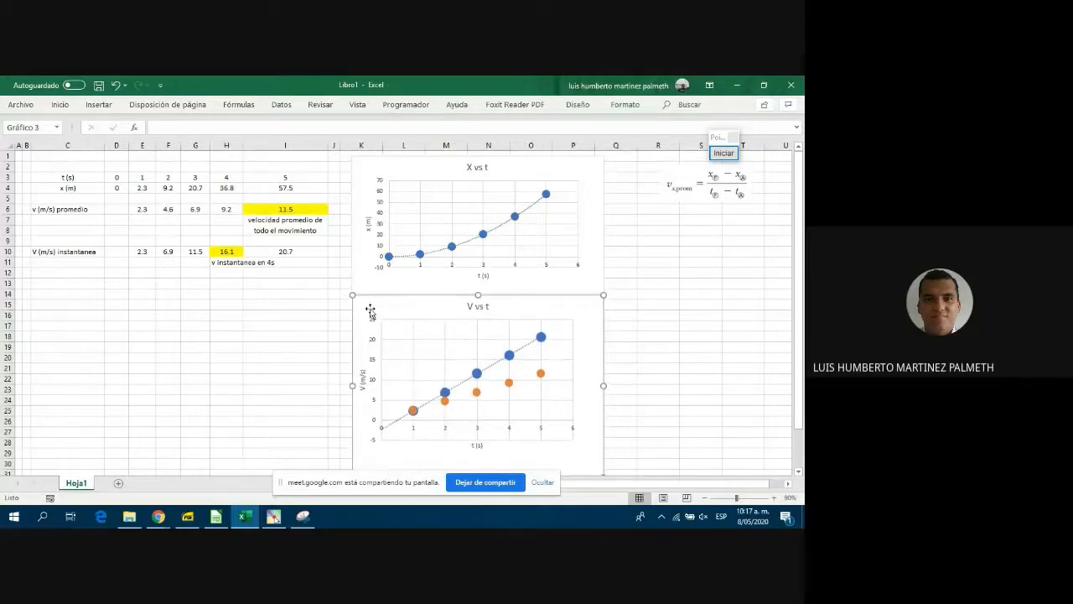
key(Down)
key(Down)
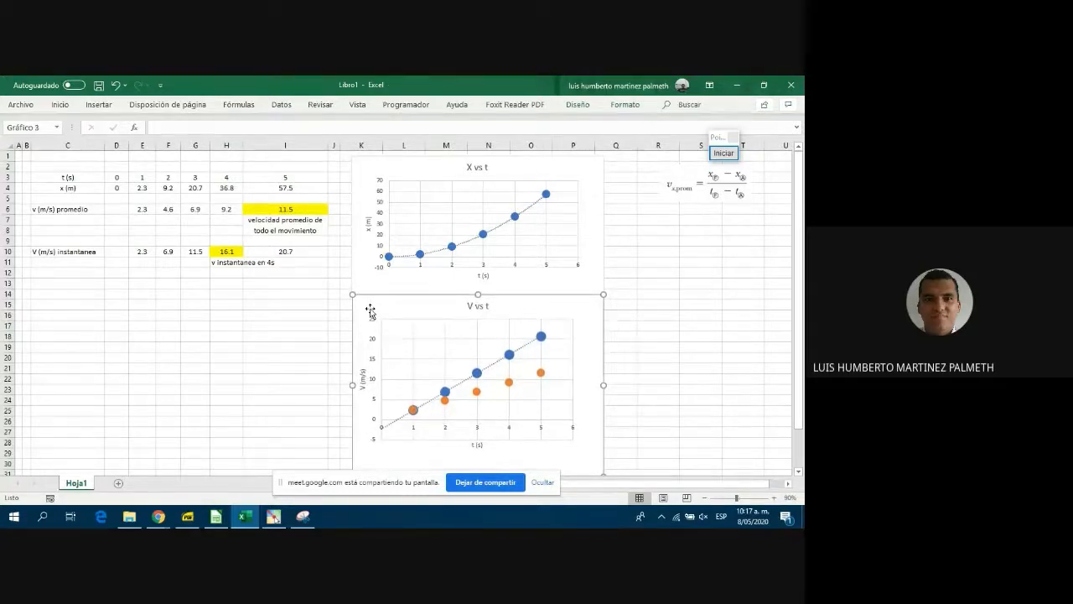
drag(735, 279, 735, 277)
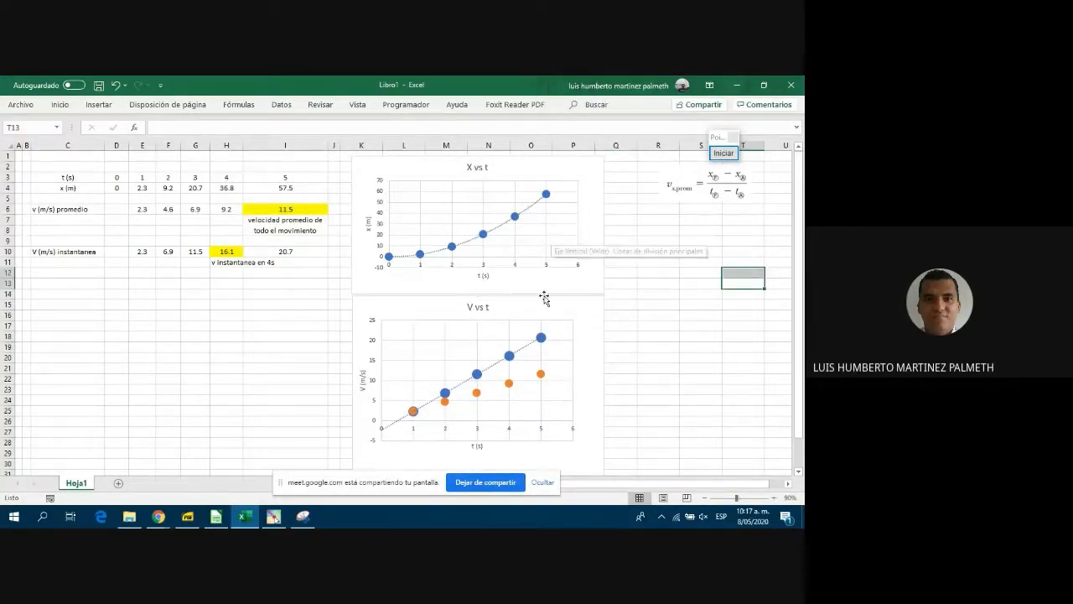
click(658, 285)
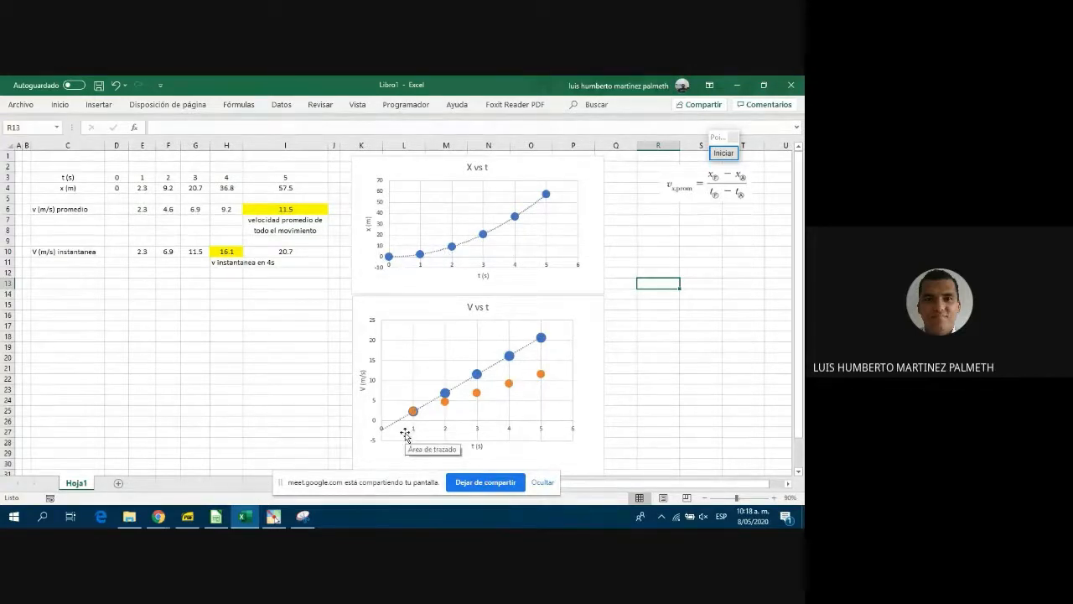
scroll(410, 419, down, 1)
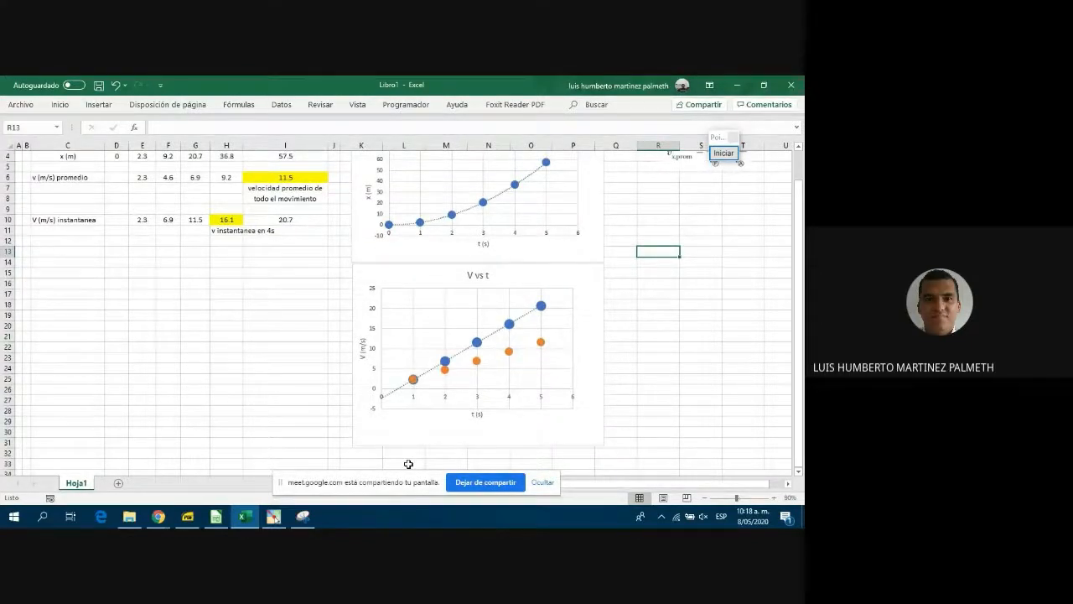
scroll(475, 401, up, 1)
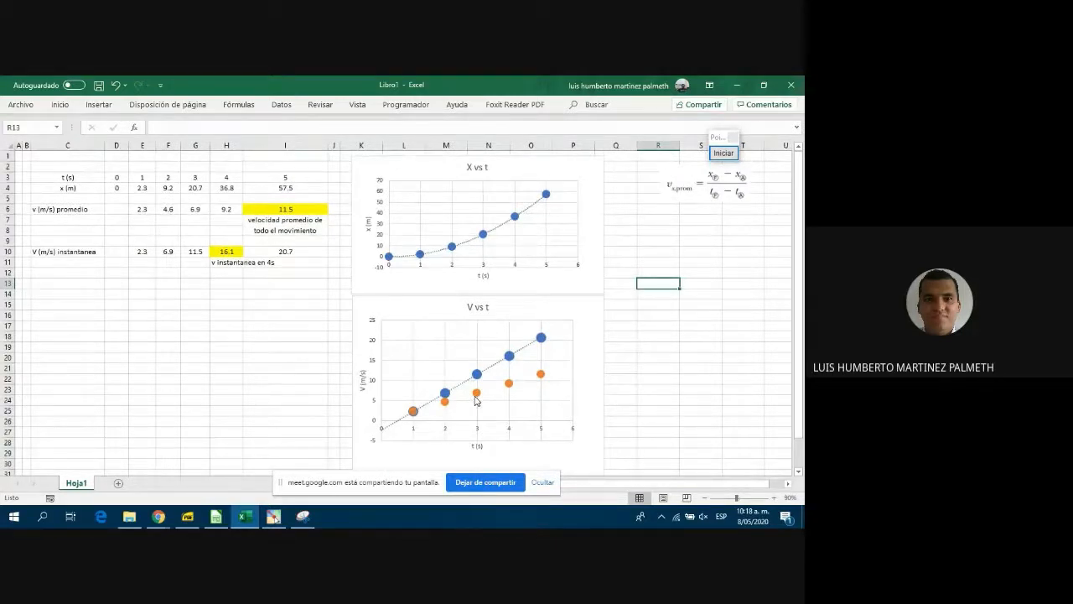
scroll(475, 401, down, 2)
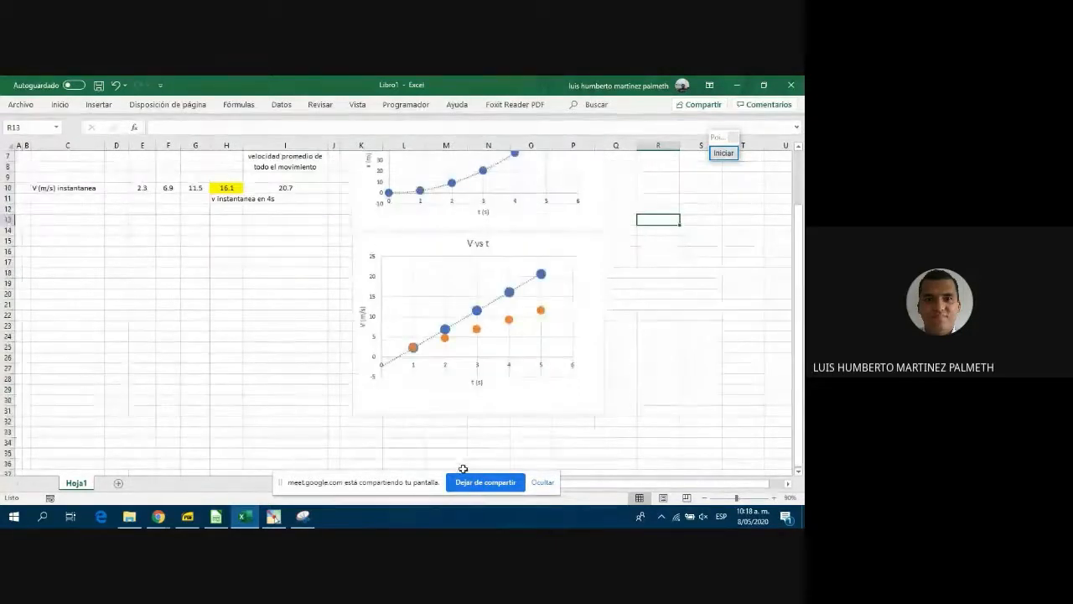
scroll(461, 368, up, 2)
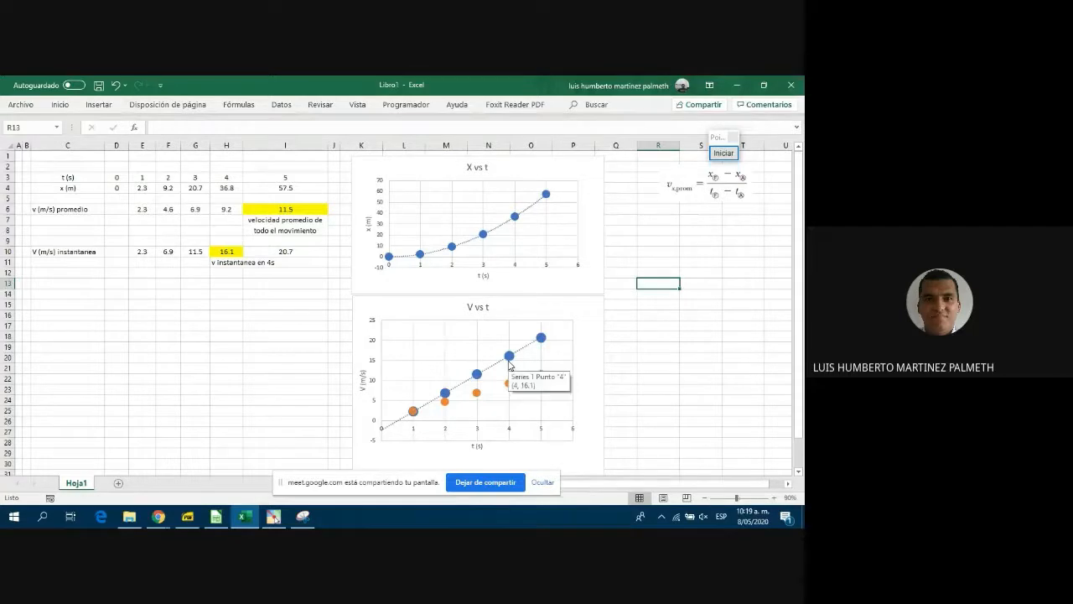
Move the average velocity formula image into the empty area below the data table, around rows 18 to 22.
drag(709, 181, 204, 358)
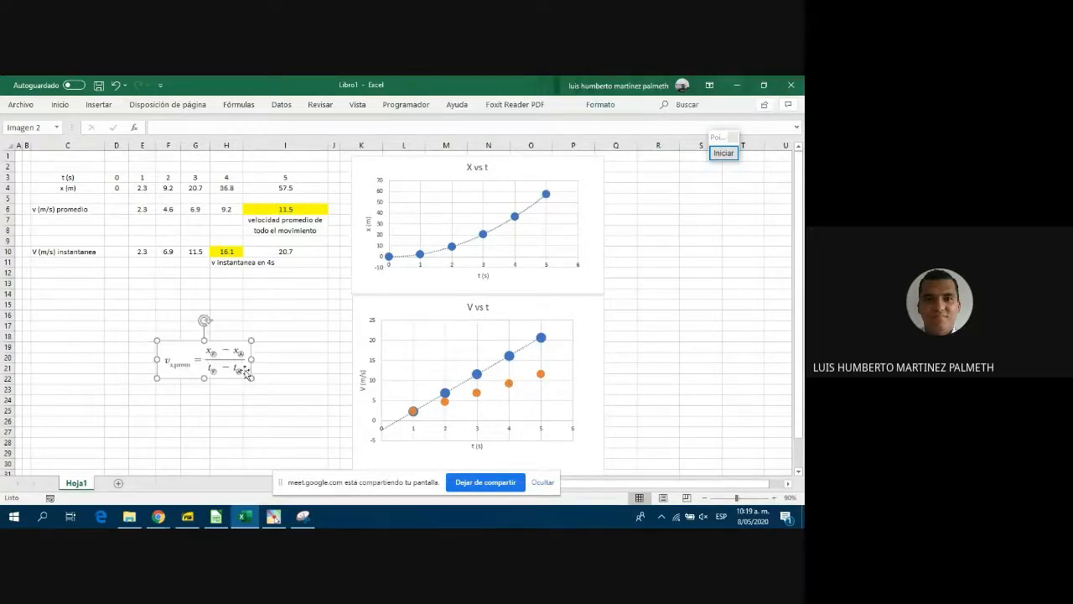
click(594, 385)
click(630, 388)
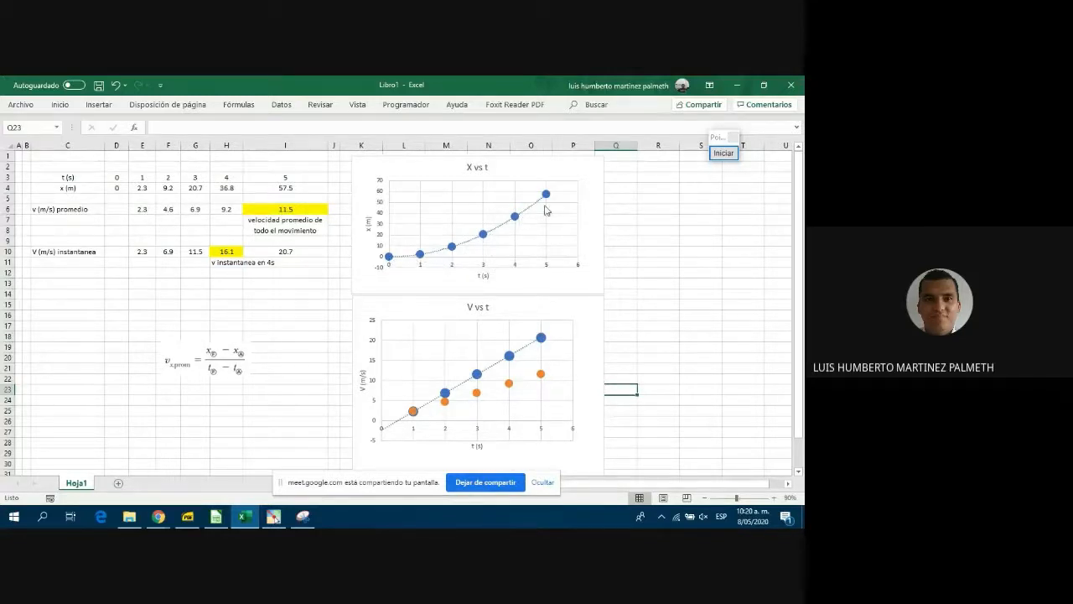
click(511, 359)
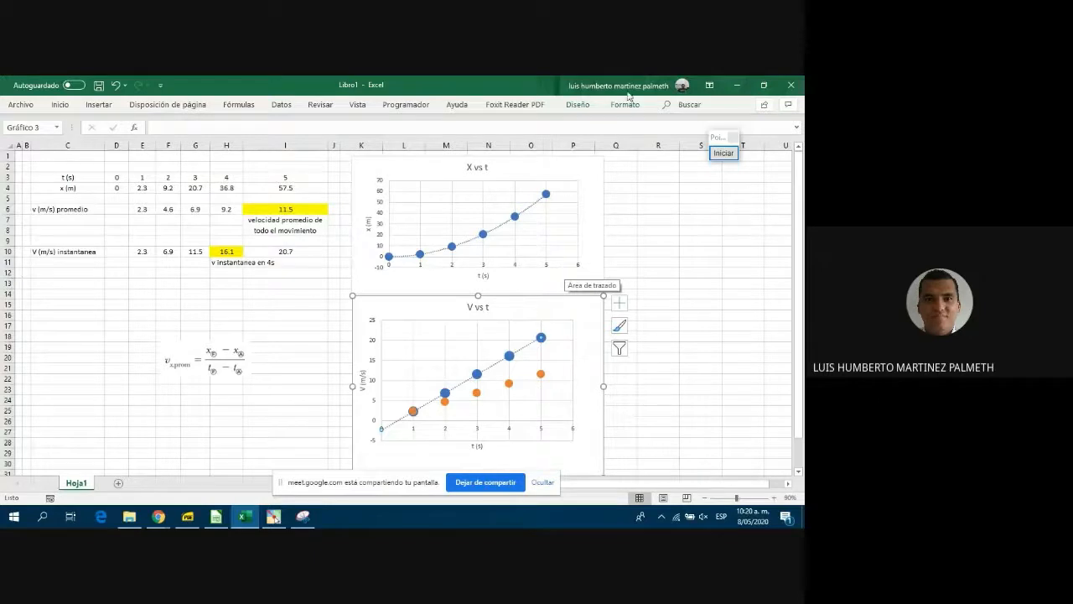
click(593, 167)
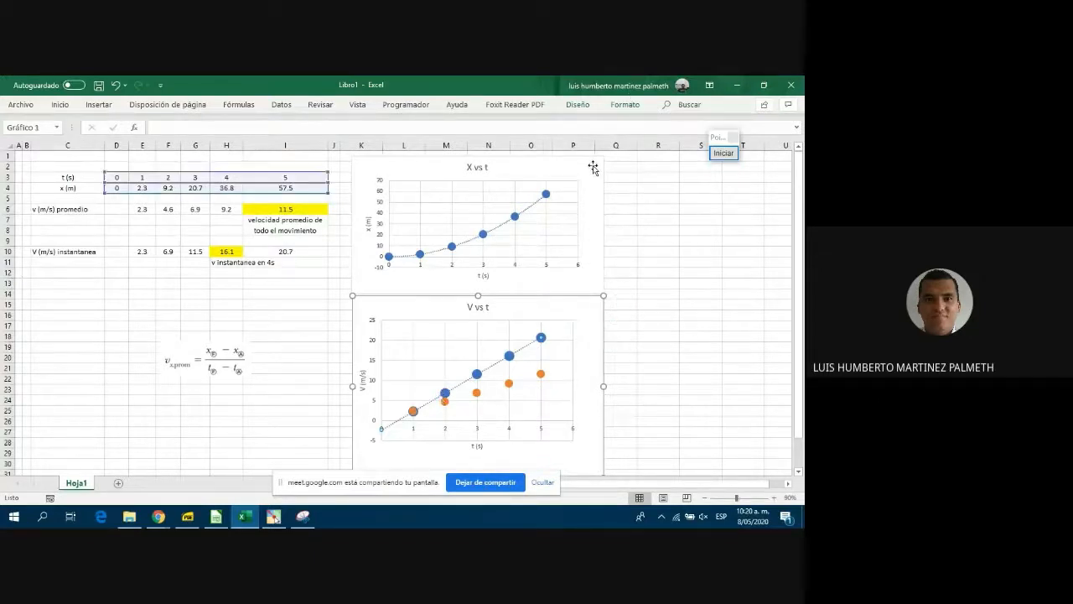
right_click(530, 210)
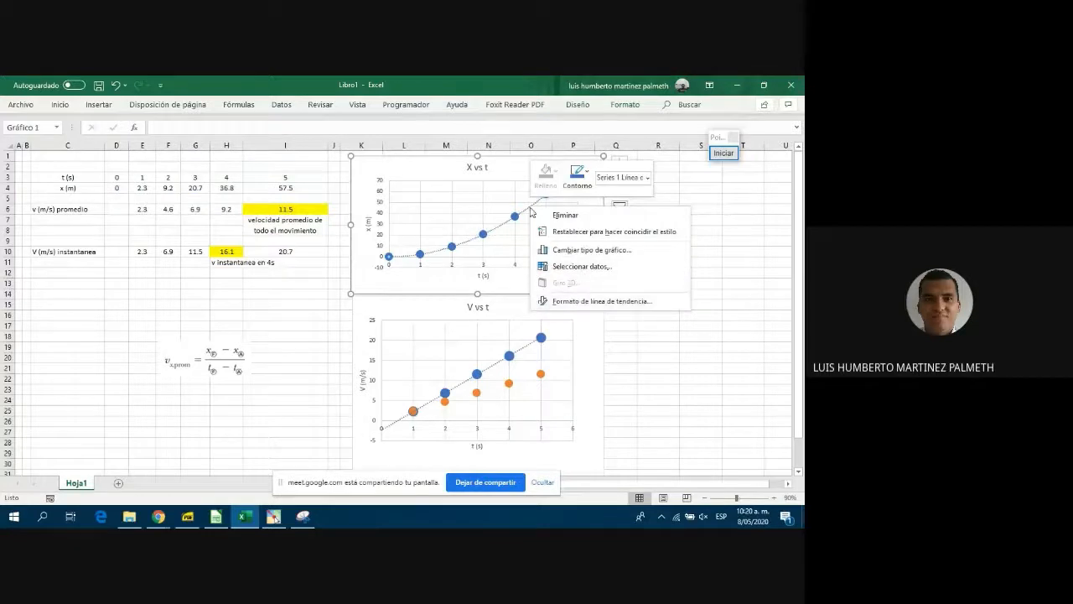
click(527, 215)
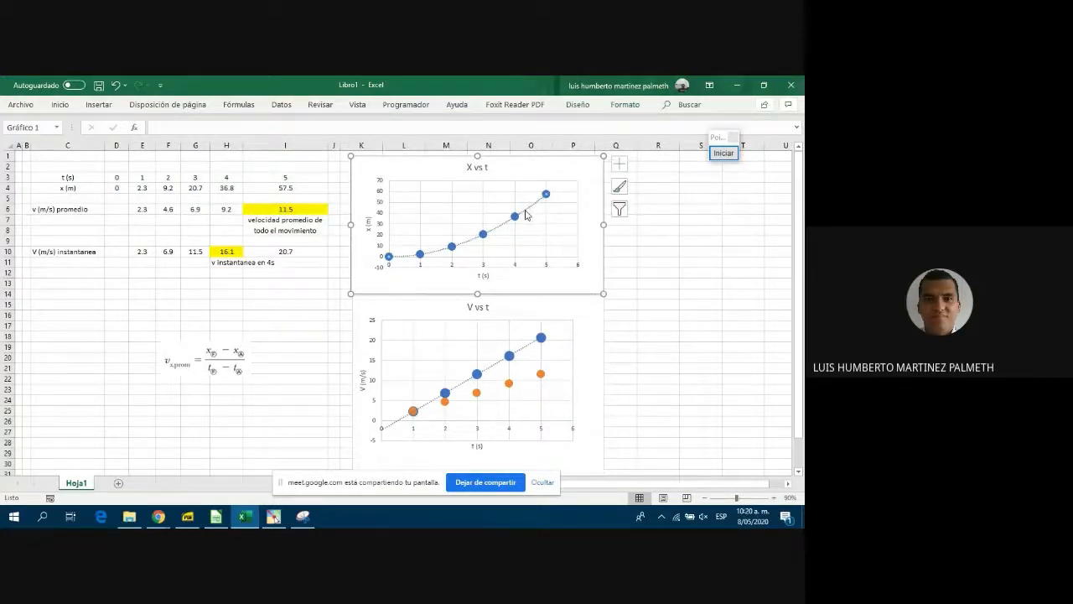
right_click(526, 215)
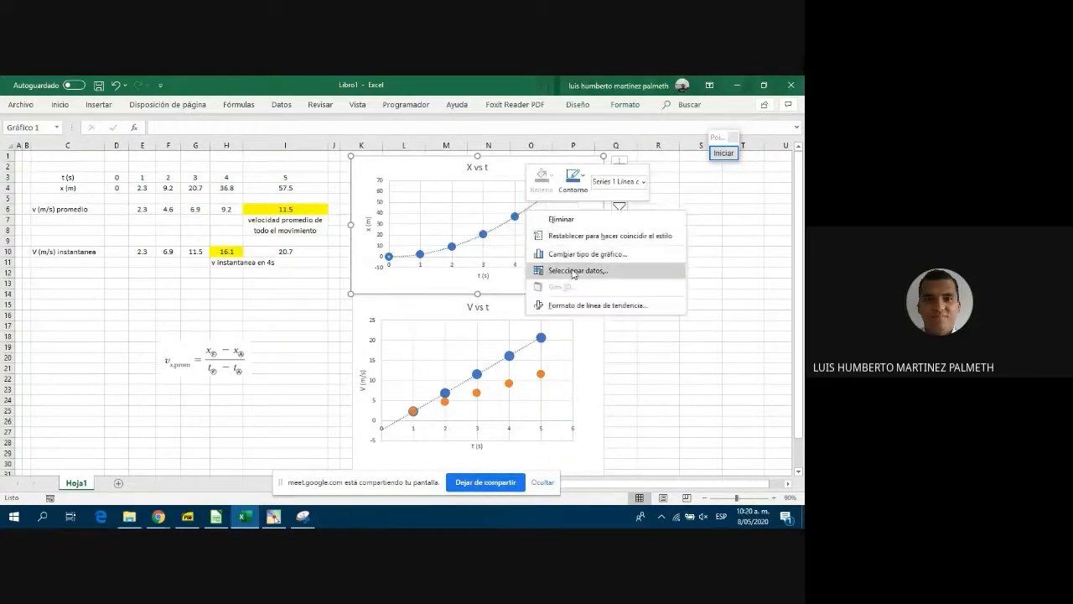
click(483, 257)
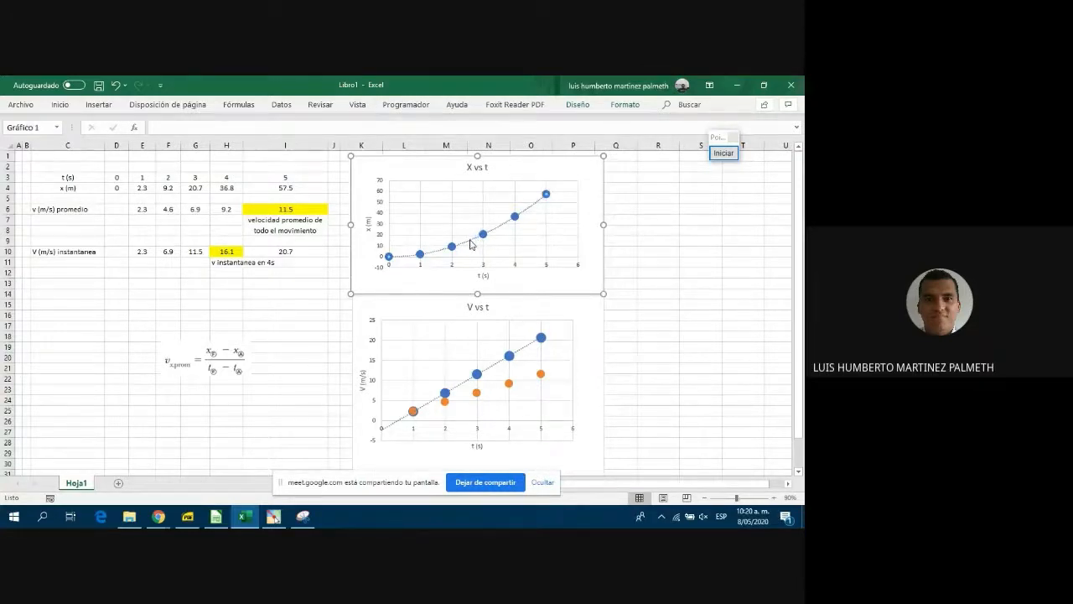
Display the equation of the second-degree polynomial trendline on the X vs t chart.
double_click(471, 244)
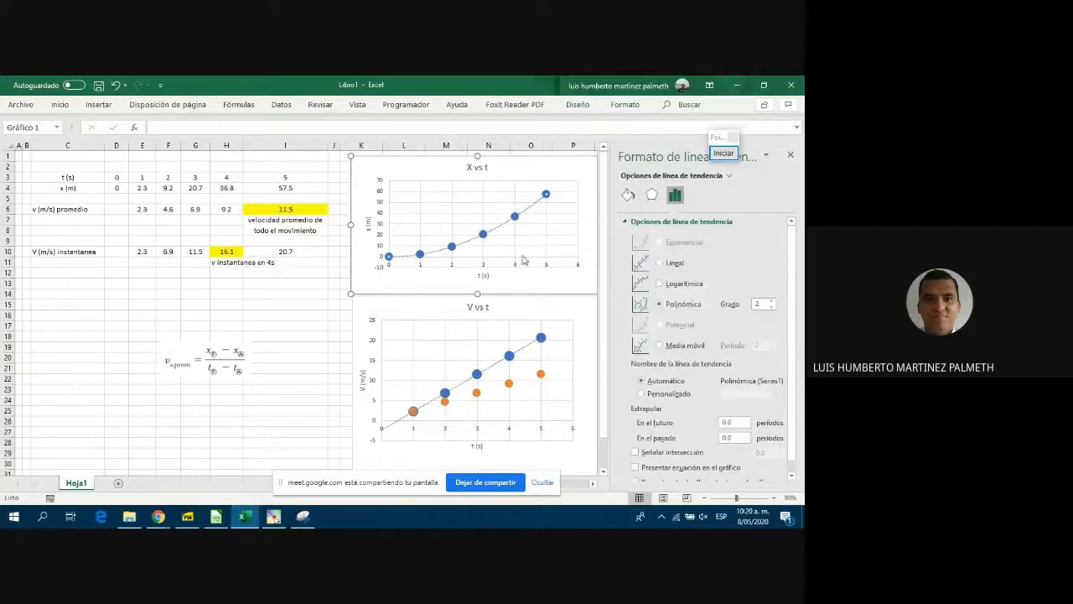
scroll(738, 406, down, 1)
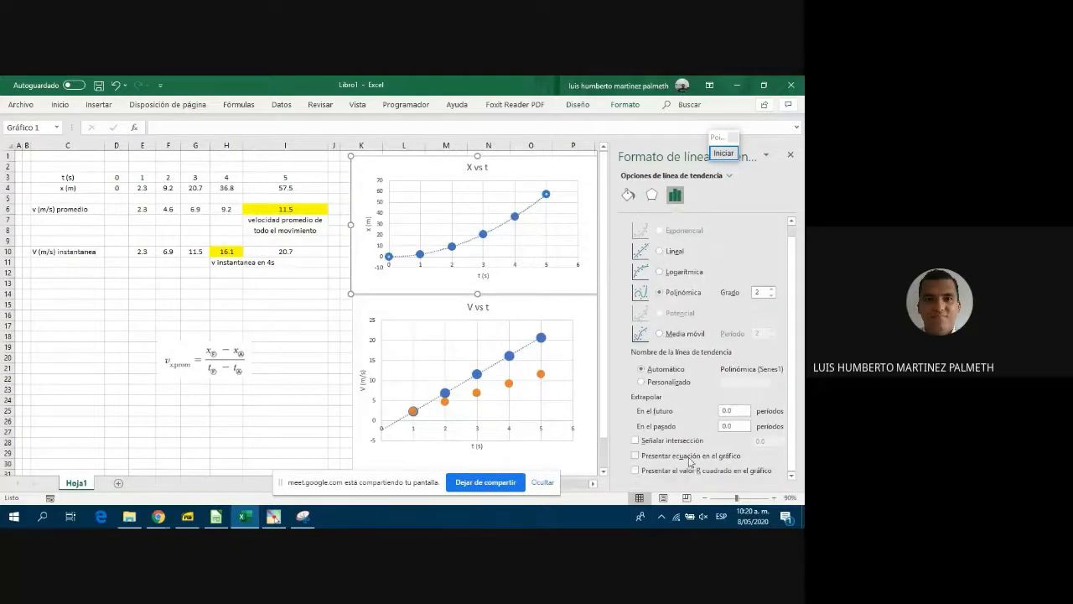
click(635, 456)
click(790, 154)
Enlarge the X vs t trendline equation to 18 pt and shift it left, clear of the last data point.
click(500, 195)
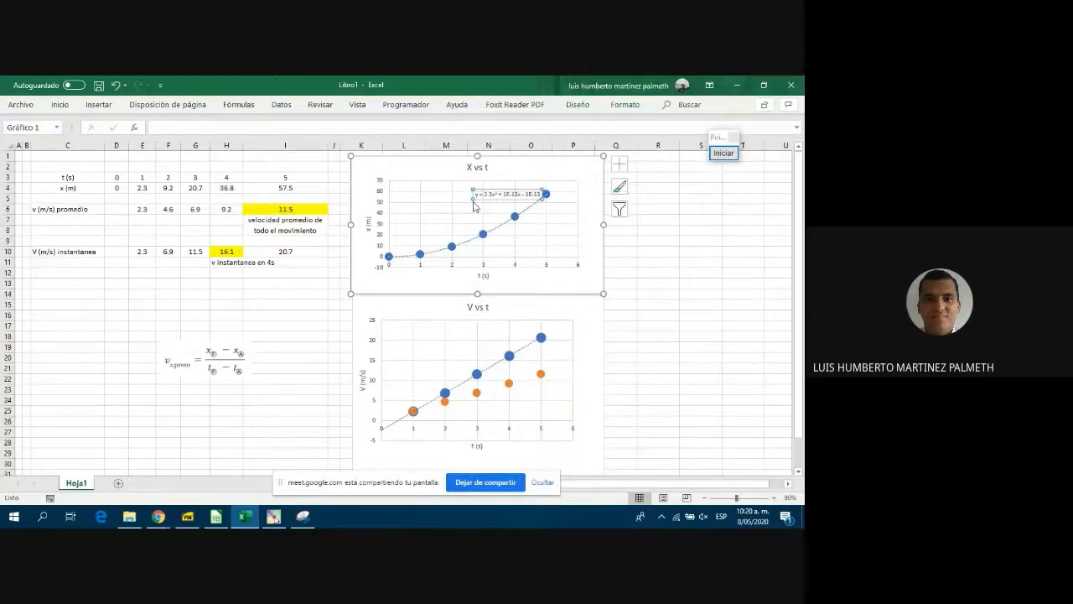
click(60, 104)
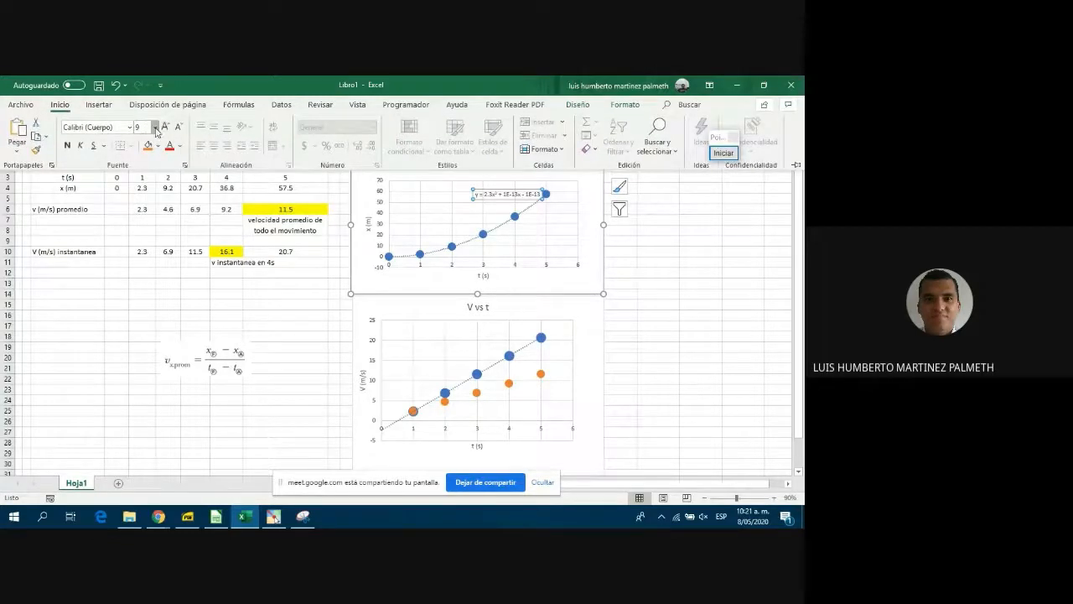
click(155, 126)
click(148, 264)
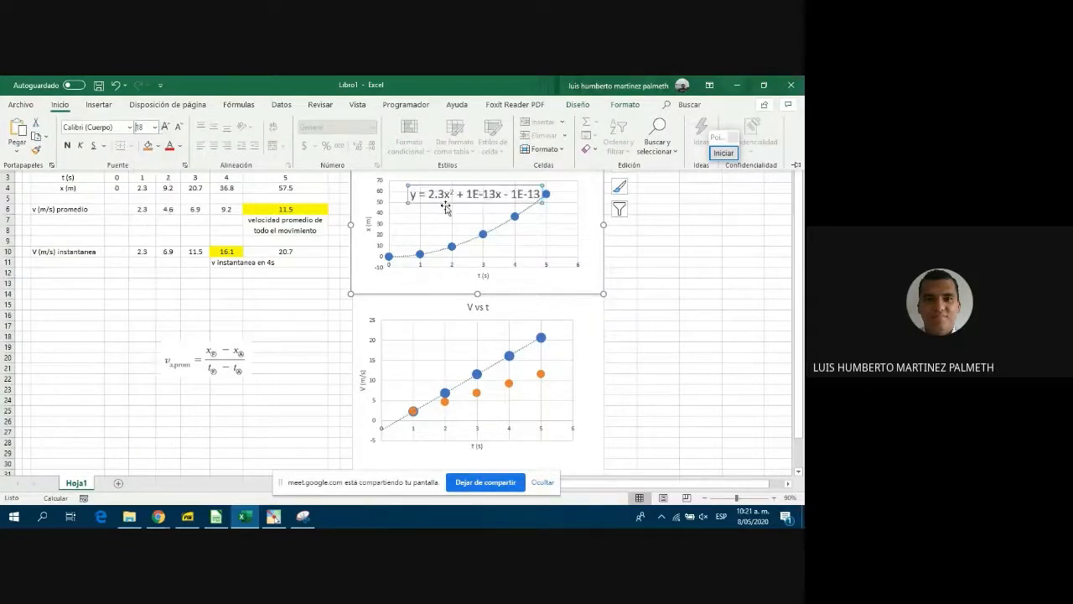
click(446, 183)
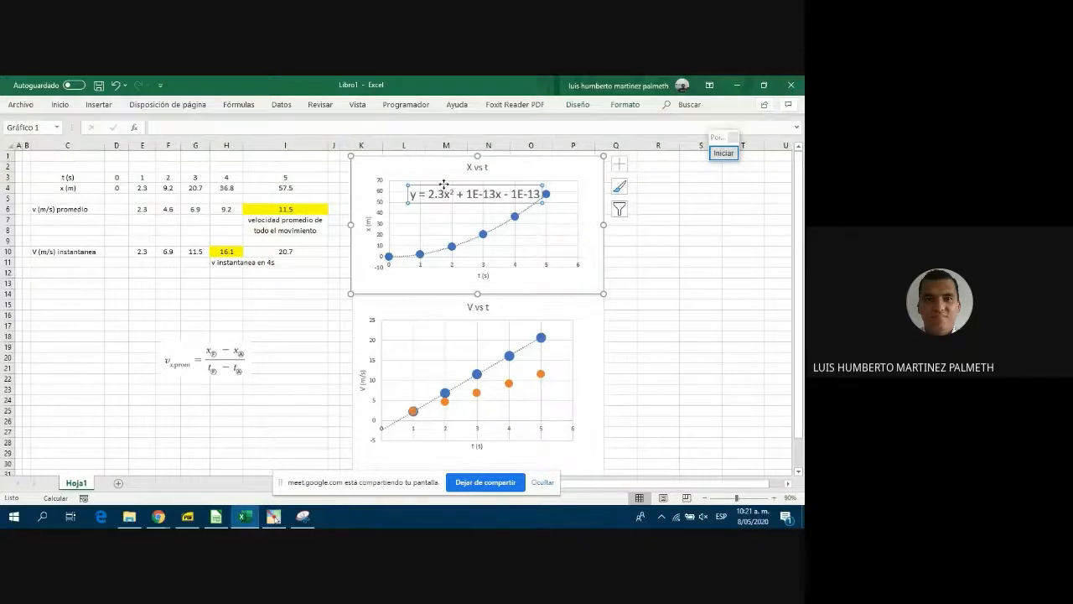
drag(444, 183, 421, 190)
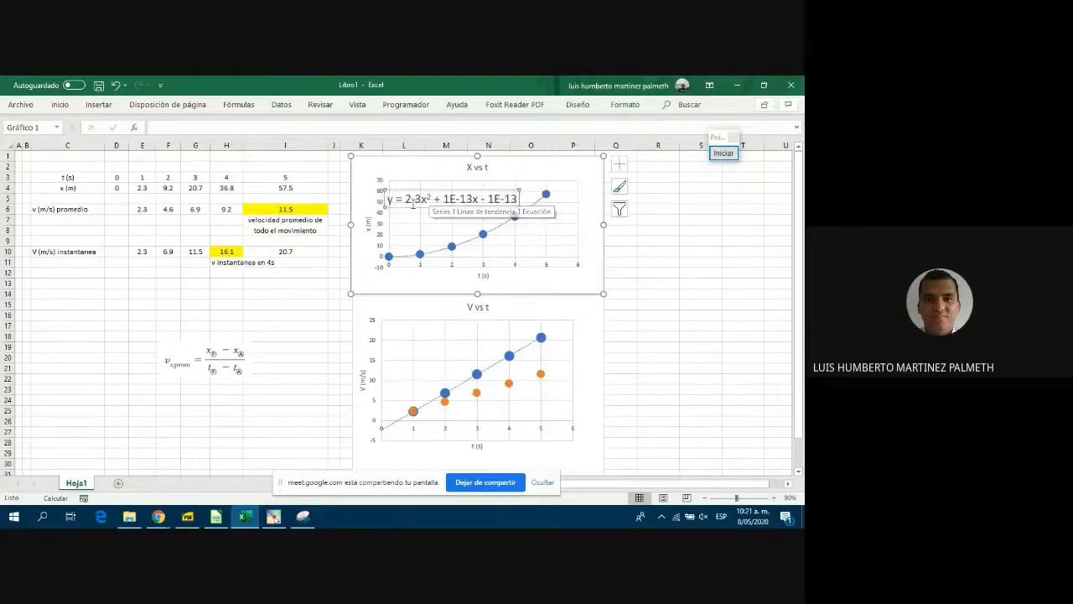